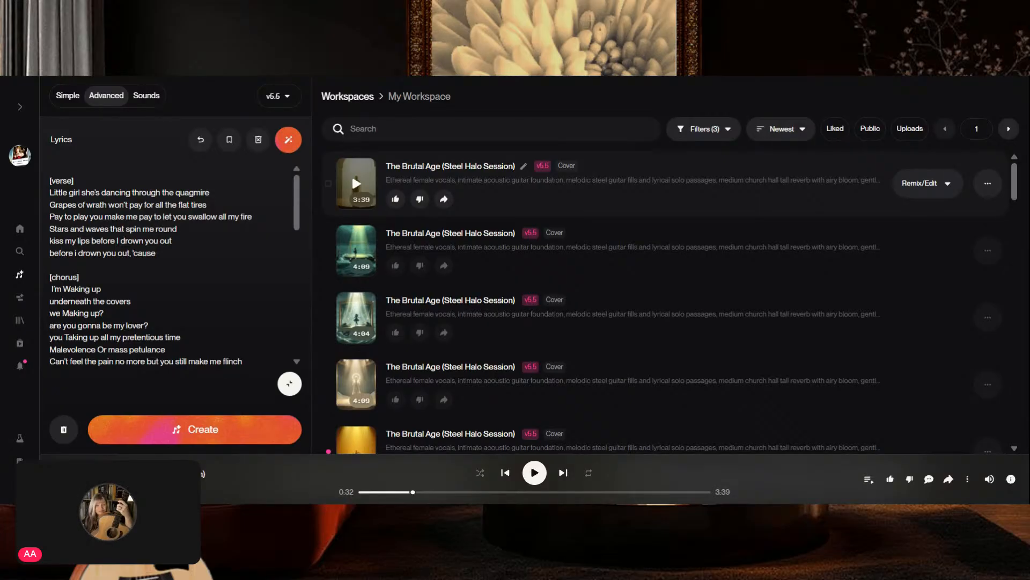
# Step: Review the song's full lyrics in the expanded lyrics editor, from the first verse through the bridge to the final chorus
pyautogui.scroll(-1, 175, 267)
pyautogui.scroll(-10, 175, 267)
pyautogui.scroll(4, 175, 268)
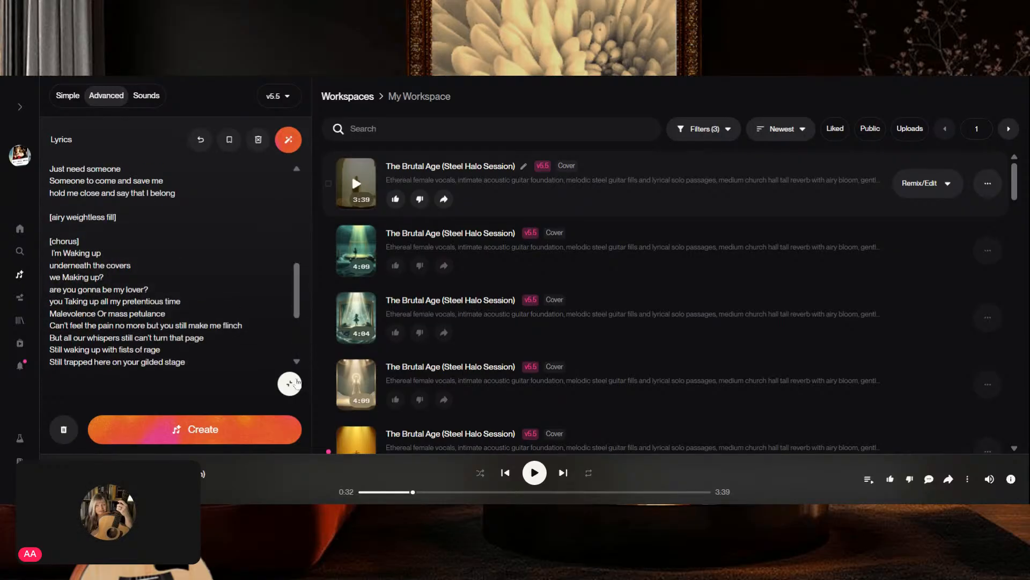
pyautogui.moveTo(295, 290); pyautogui.dragTo(295, 201)
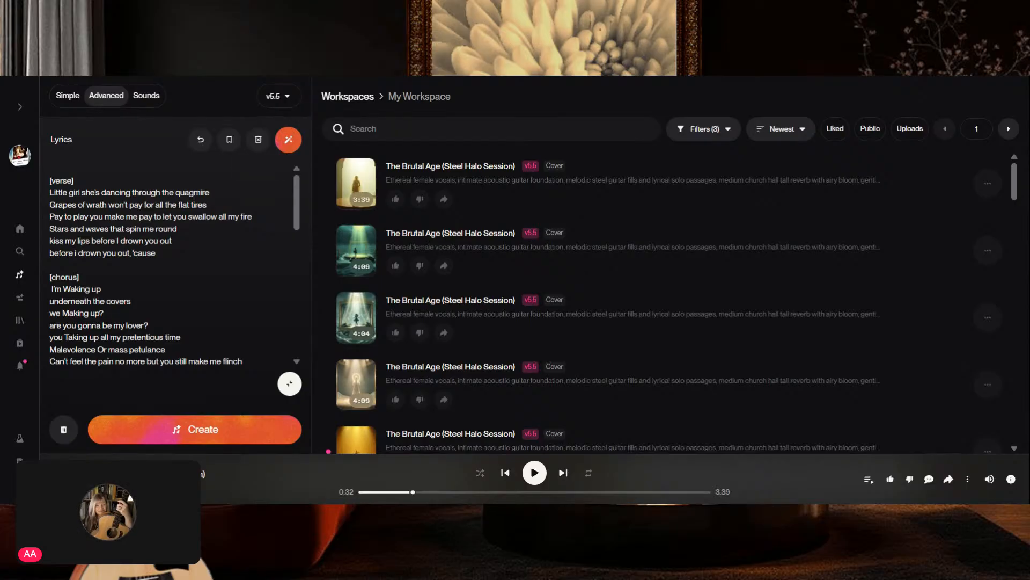
pyautogui.click(289, 384)
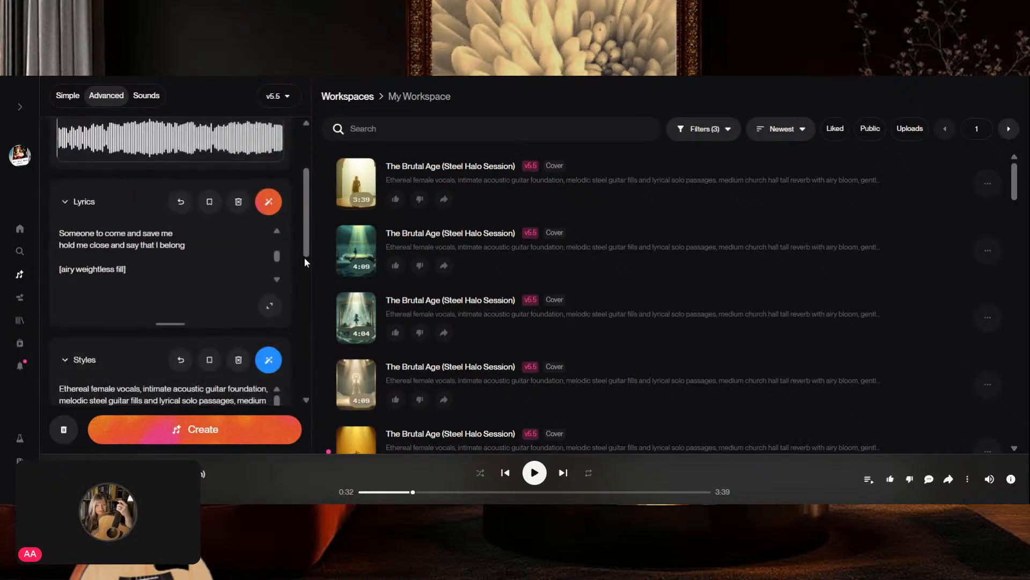
pyautogui.scroll(3, 285, 274)
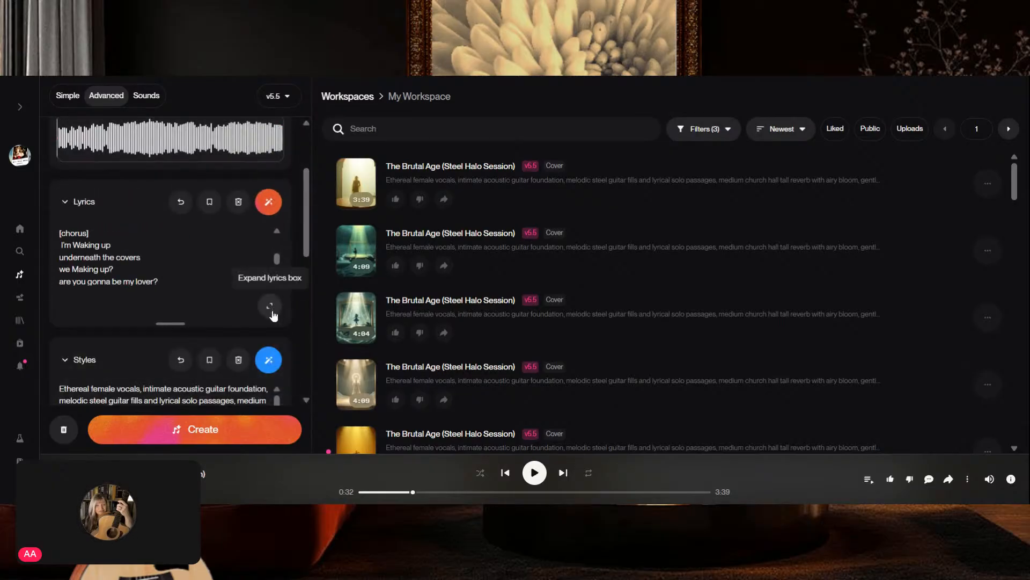
pyautogui.click(269, 305)
pyautogui.scroll(-1, 172, 252)
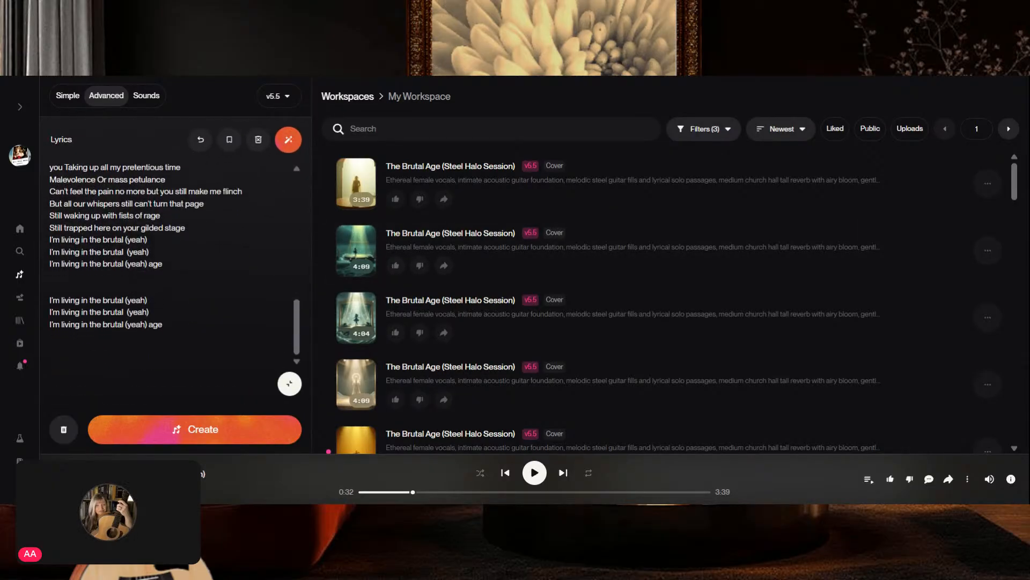
pyautogui.scroll(5, 171, 252)
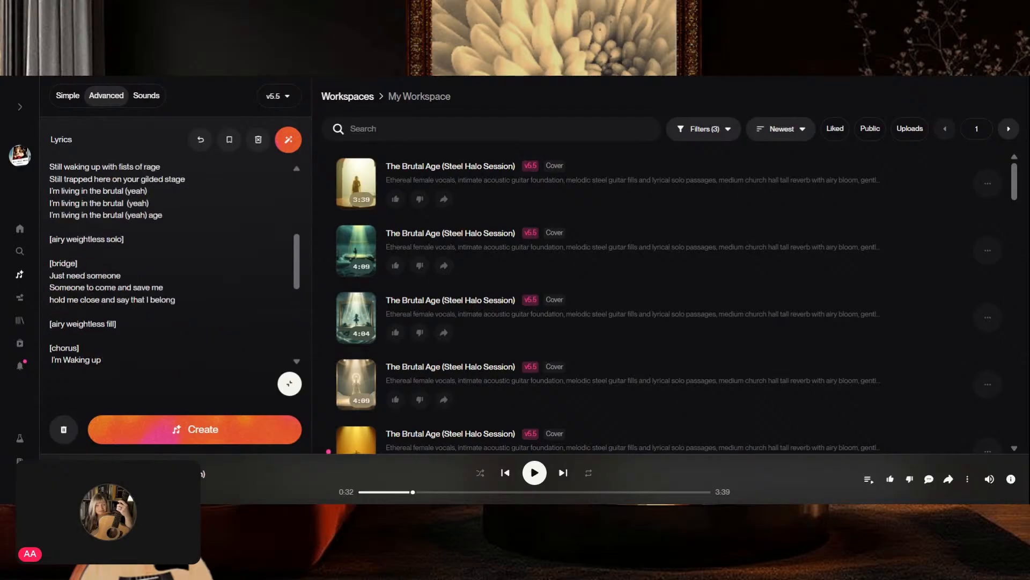
pyautogui.scroll(3, 172, 263)
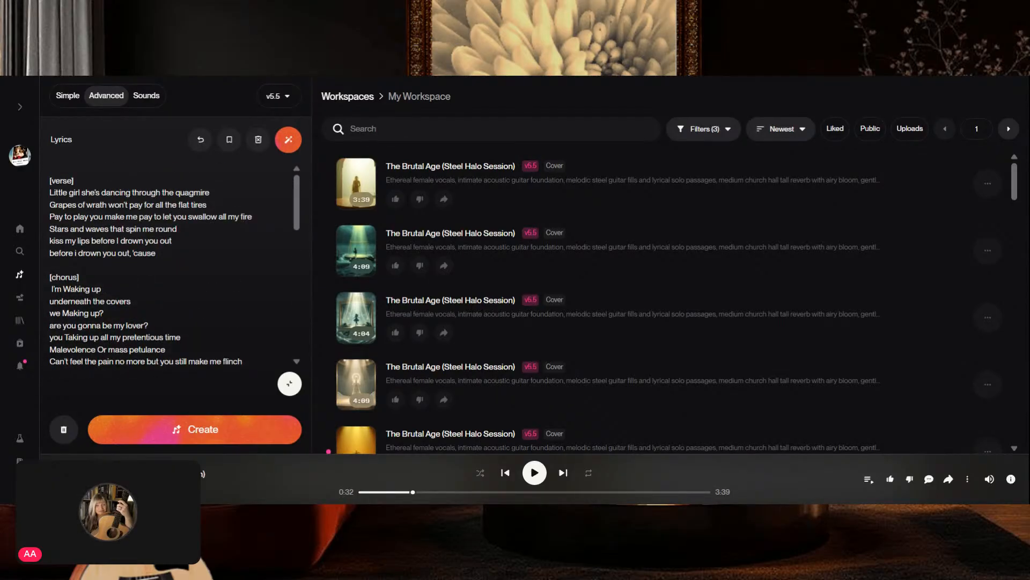
pyautogui.scroll(-4, 172, 263)
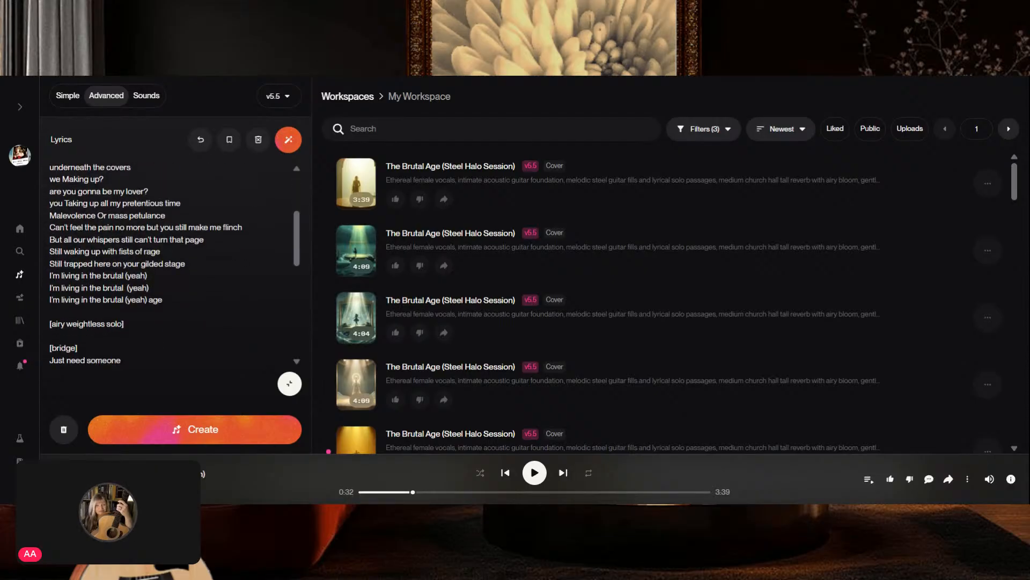
pyautogui.scroll(4, 172, 263)
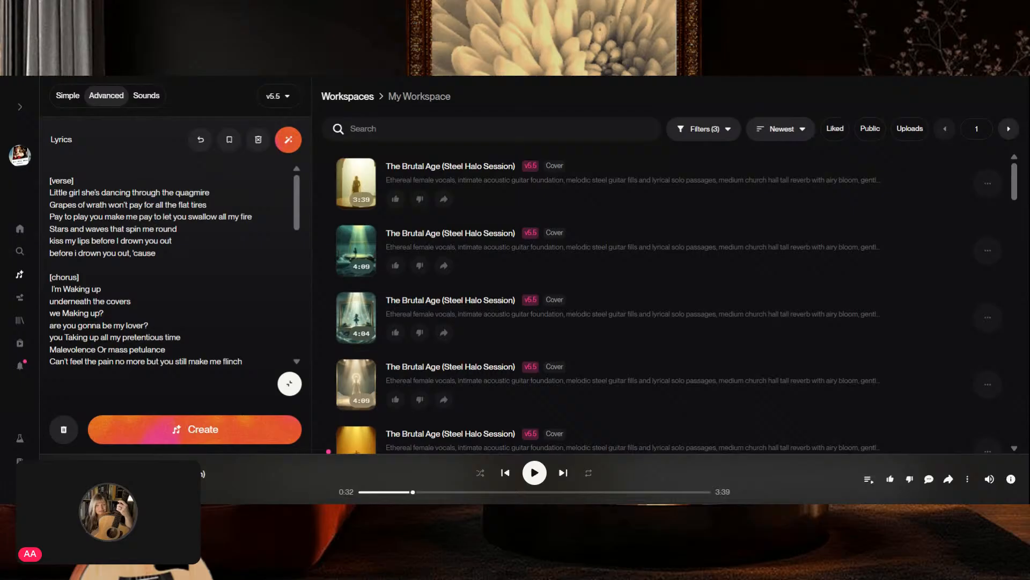
# Step: Generate new covers of The Brutal Age (Steel Halo Session) with the current lyrics and style settings
pyautogui.scroll(-1, 593, 246)
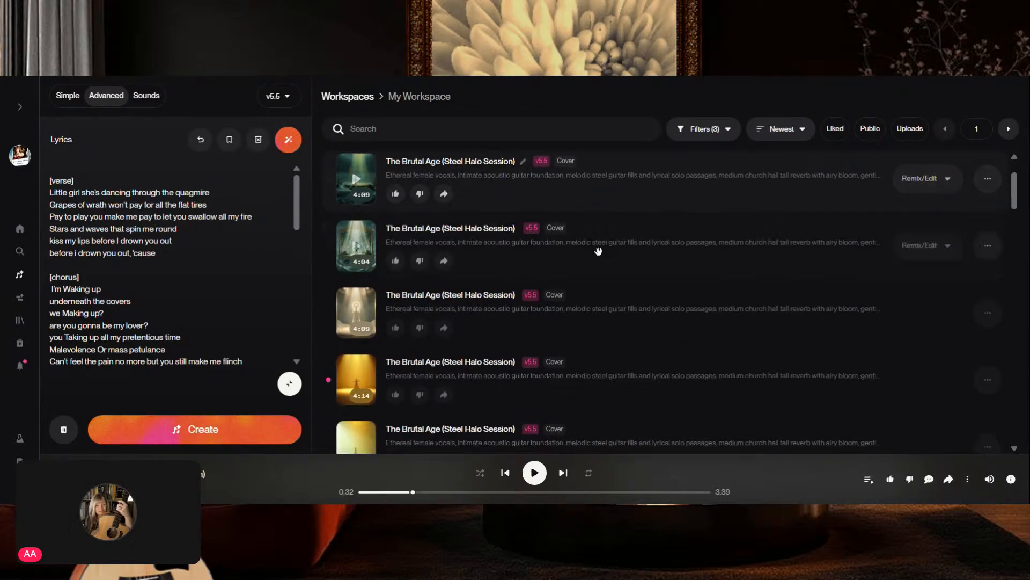
pyautogui.scroll(-5, 621, 277)
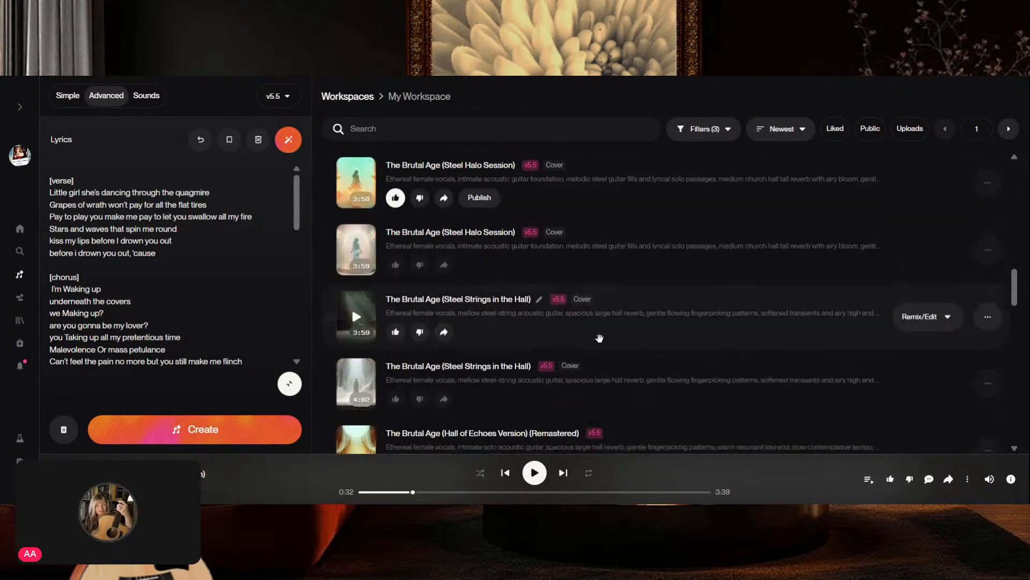
pyautogui.scroll(-2, 598, 350)
pyautogui.scroll(15, 568, 331)
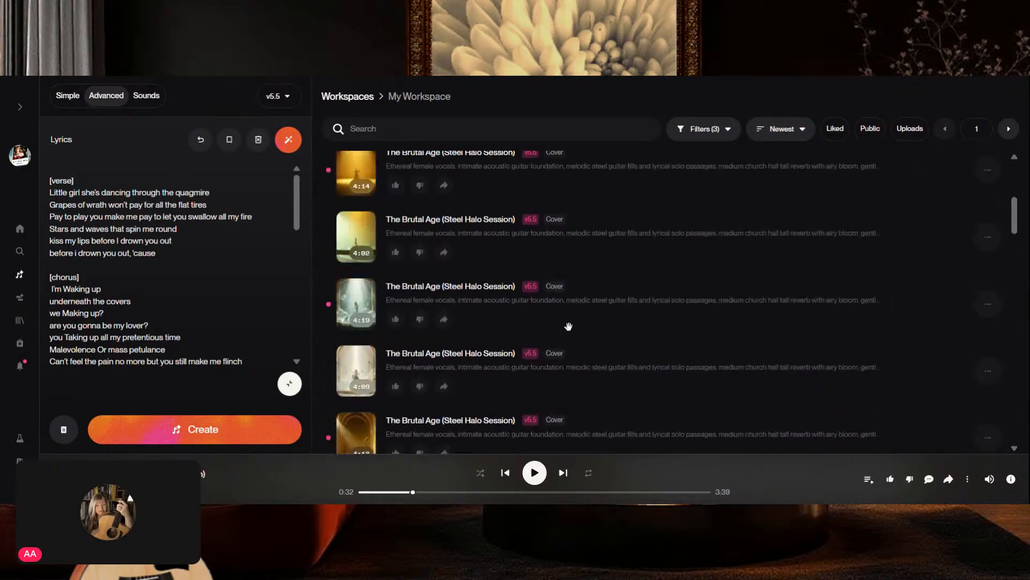
pyautogui.scroll(3, 568, 319)
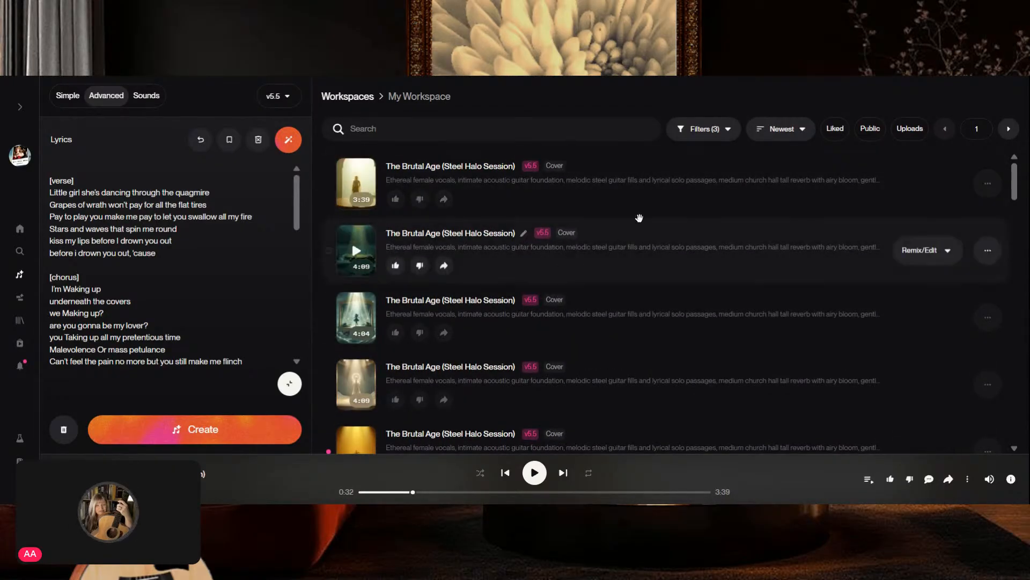
pyautogui.click(226, 439)
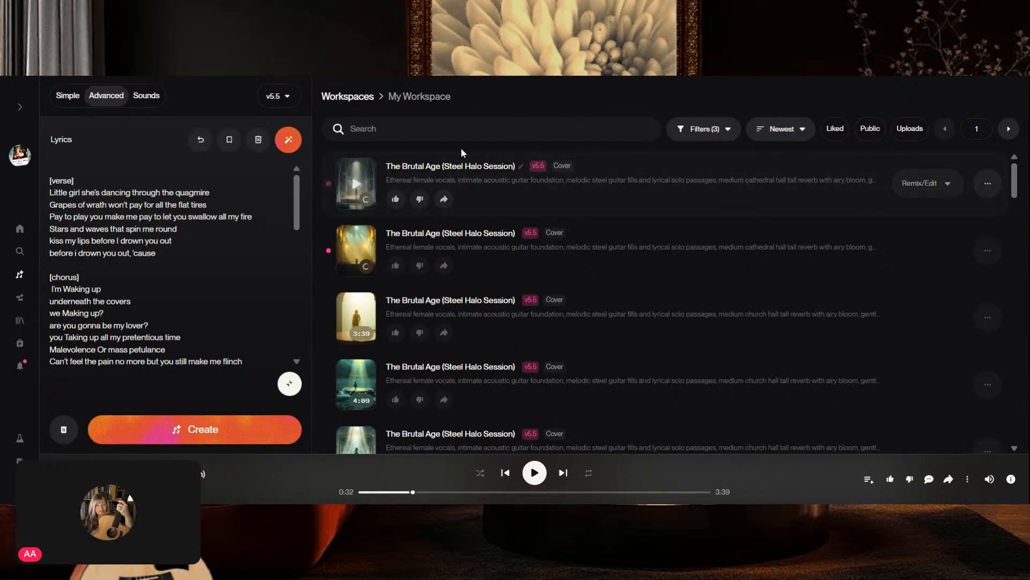
# Step: Listen to the openings of both newly generated cathedral hall reverb covers and compare them, ending with the first one
pyautogui.click(347, 188)
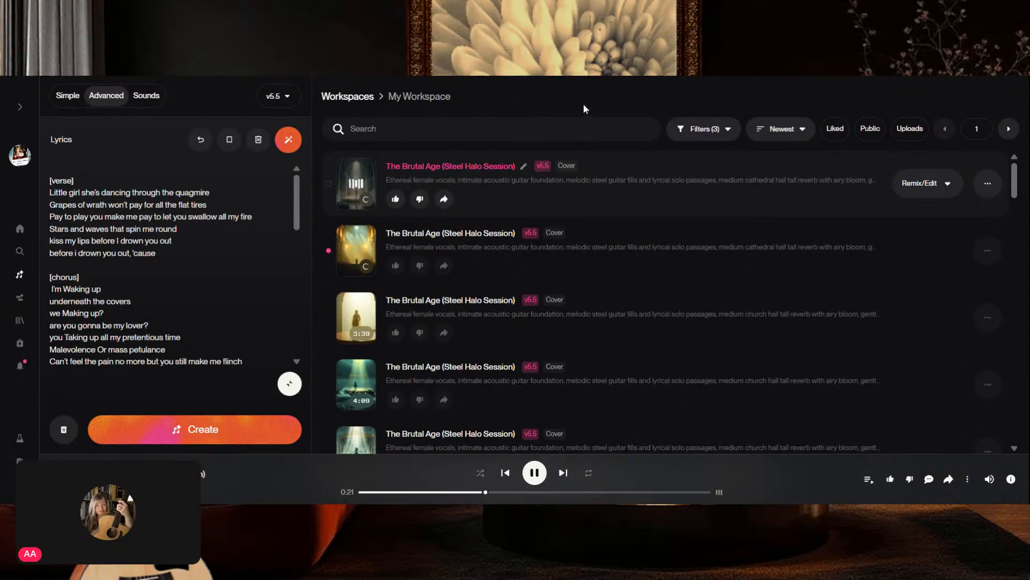
pyautogui.click(370, 185)
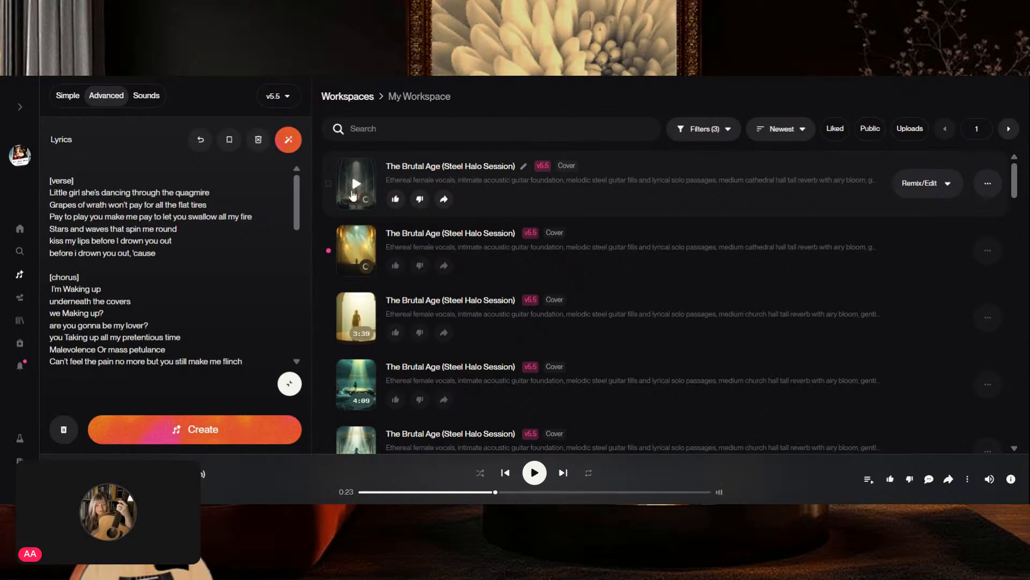
pyautogui.click(354, 251)
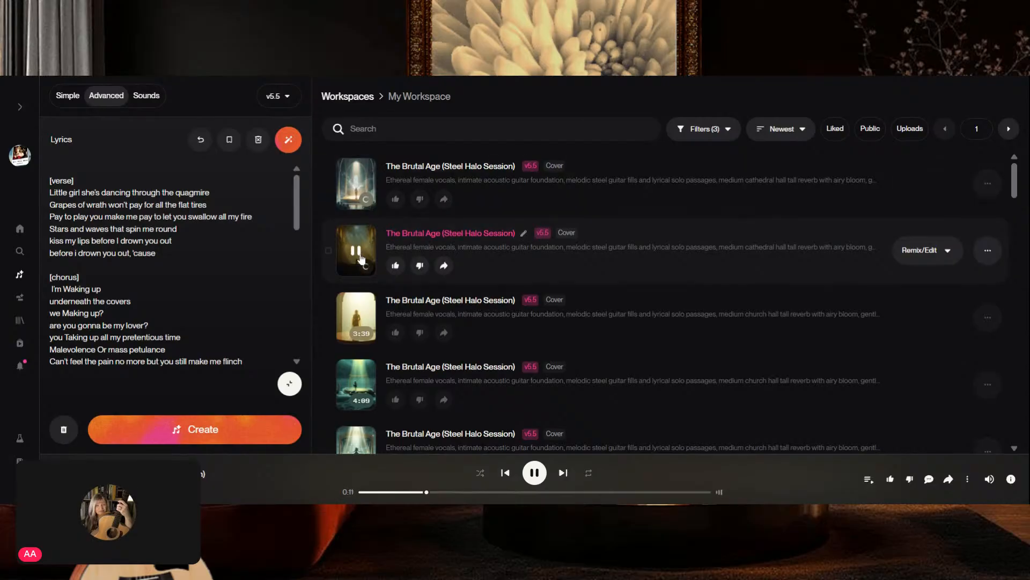
pyautogui.click(356, 188)
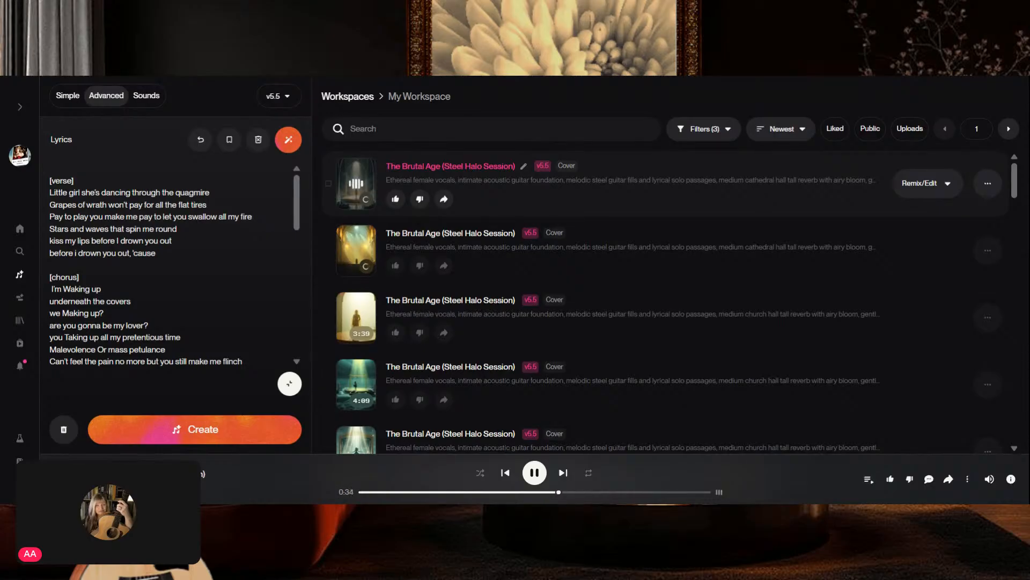
pyautogui.click(359, 183)
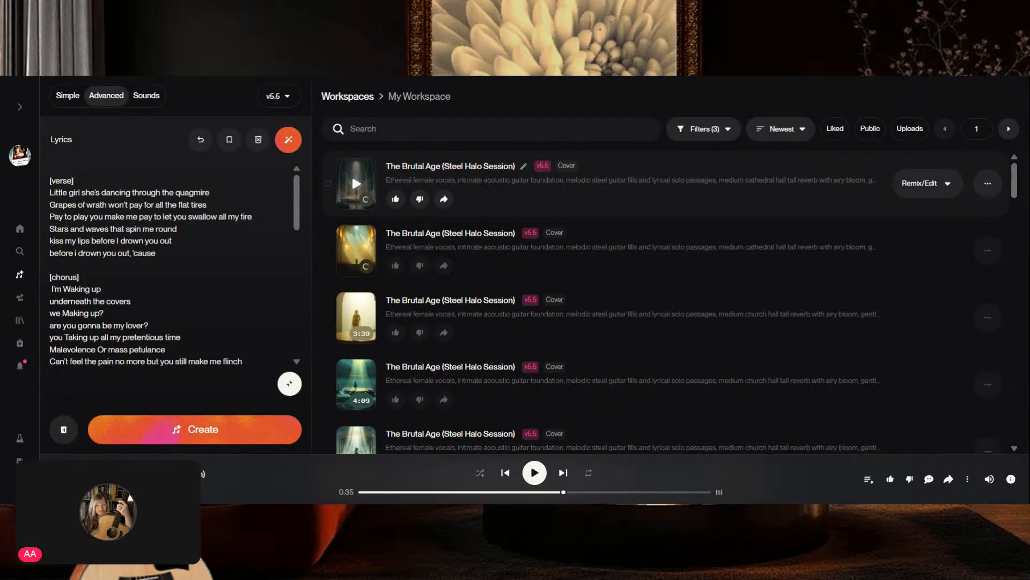
# Step: Continue playing the first new cover while following its lyrics from the verse through the chorus to the airy weightless solo
pyautogui.click(253, 216)
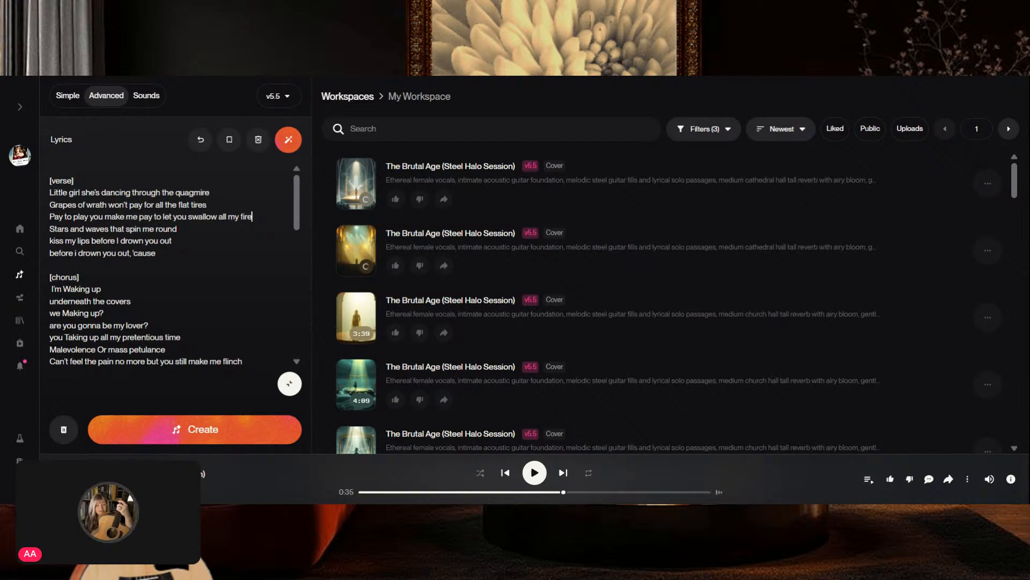
pyautogui.click(355, 183)
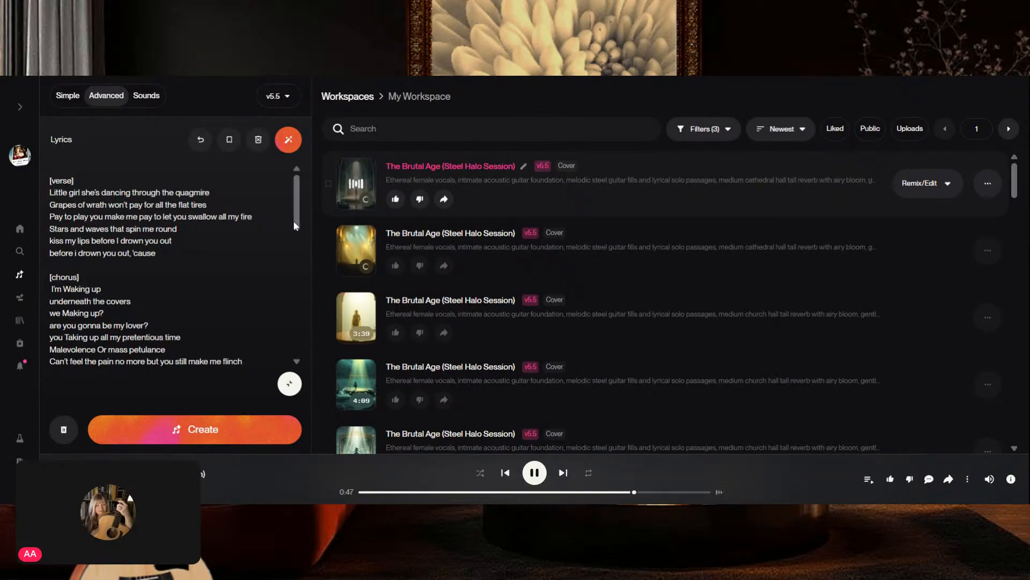
pyautogui.scroll(-1, 173, 265)
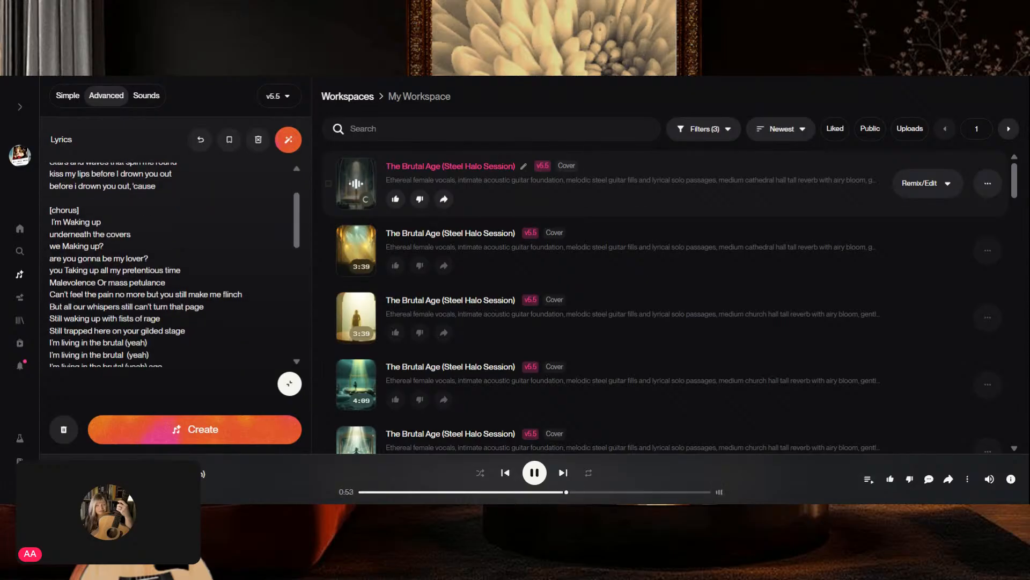
pyautogui.scroll(-1, 173, 265)
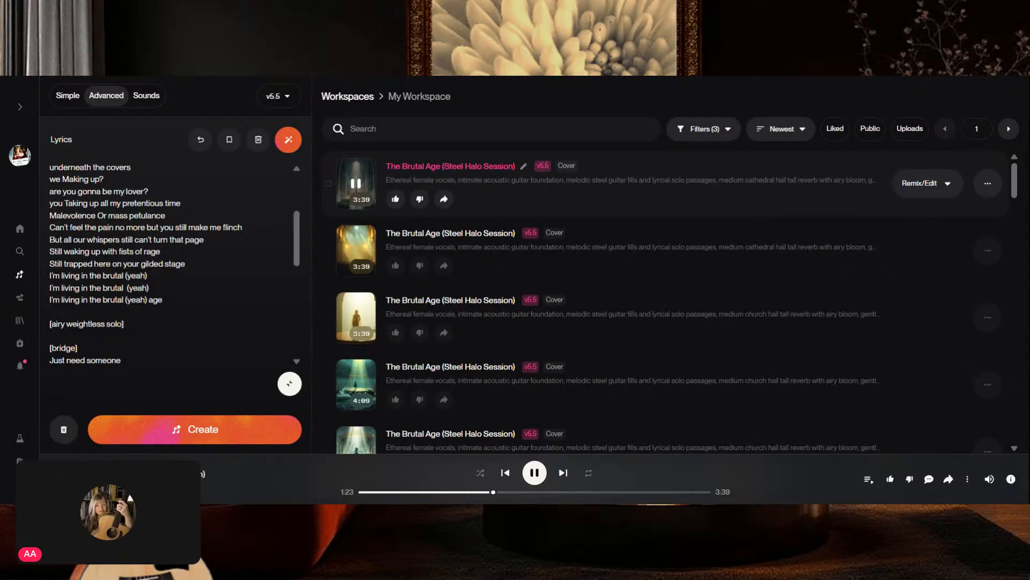
pyautogui.scroll(-1, 292, 194)
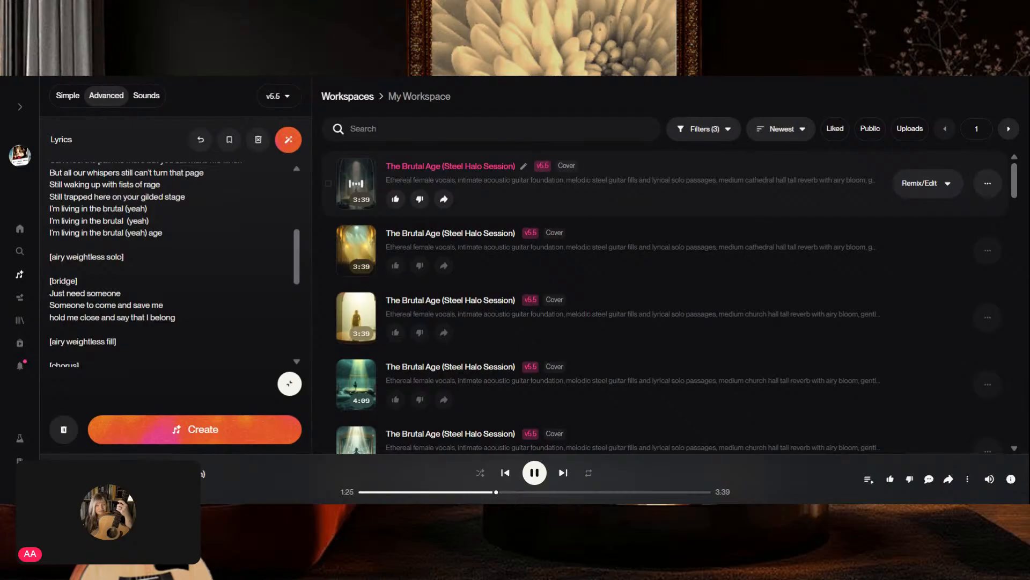
pyautogui.scroll(-1, 172, 257)
pyautogui.scroll(1, 171, 257)
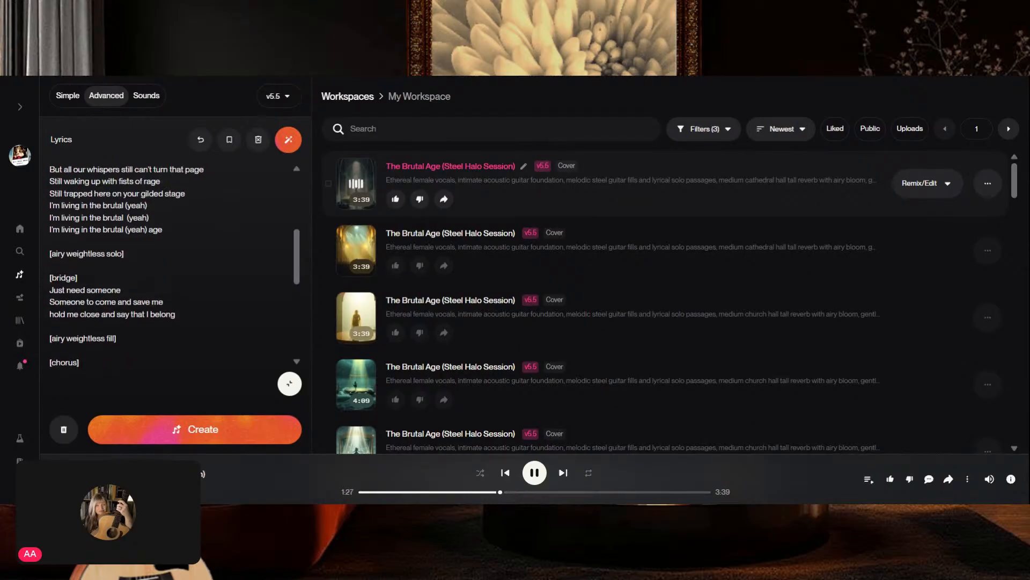
# Step: Rate the first new cover with a like and the second with a dislike, and pause playback
pyautogui.click(396, 199)
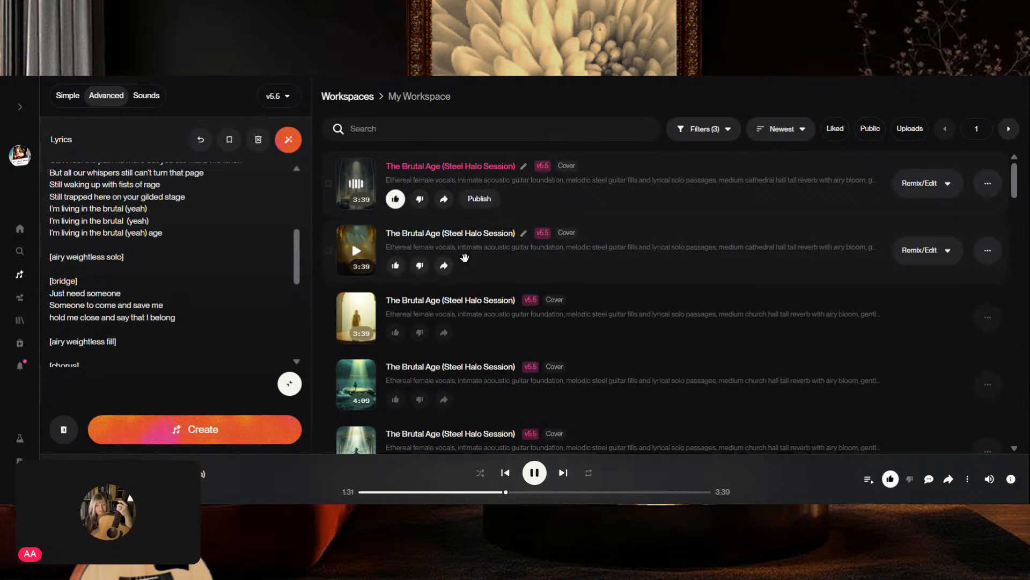
pyautogui.click(419, 265)
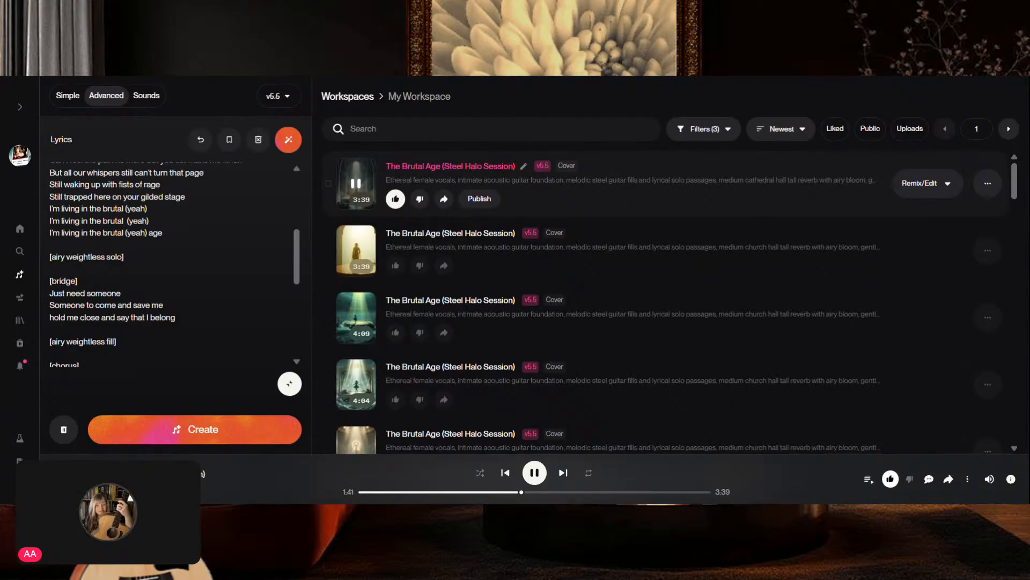
pyautogui.click(368, 177)
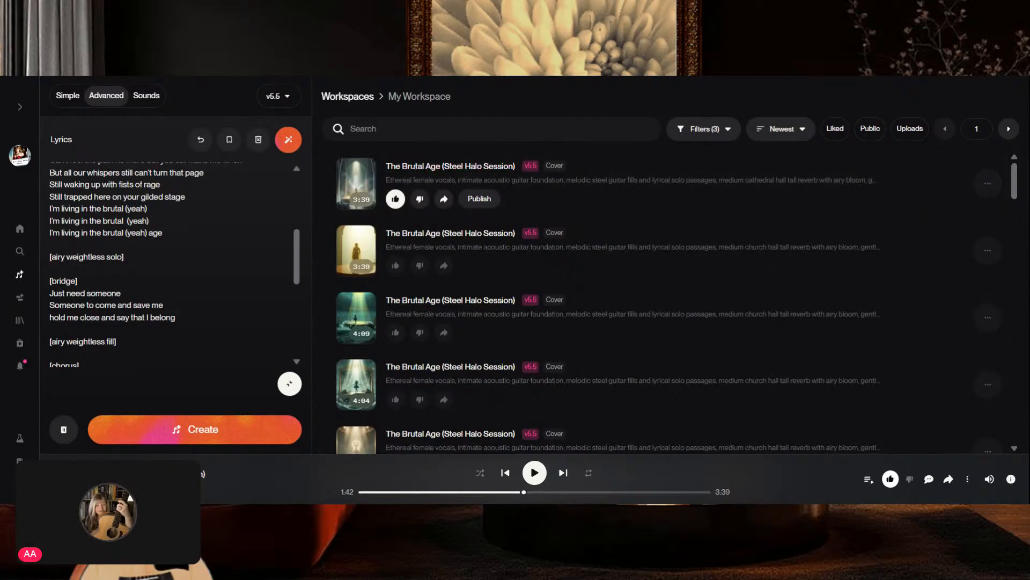
# Step: Examine the verse and chorus lyrics again, focusing on the lines around "you Taking up all my pretentious time" and "Malevolence Or mass petulance"
pyautogui.click(50, 244)
pyautogui.scroll(3, 171, 263)
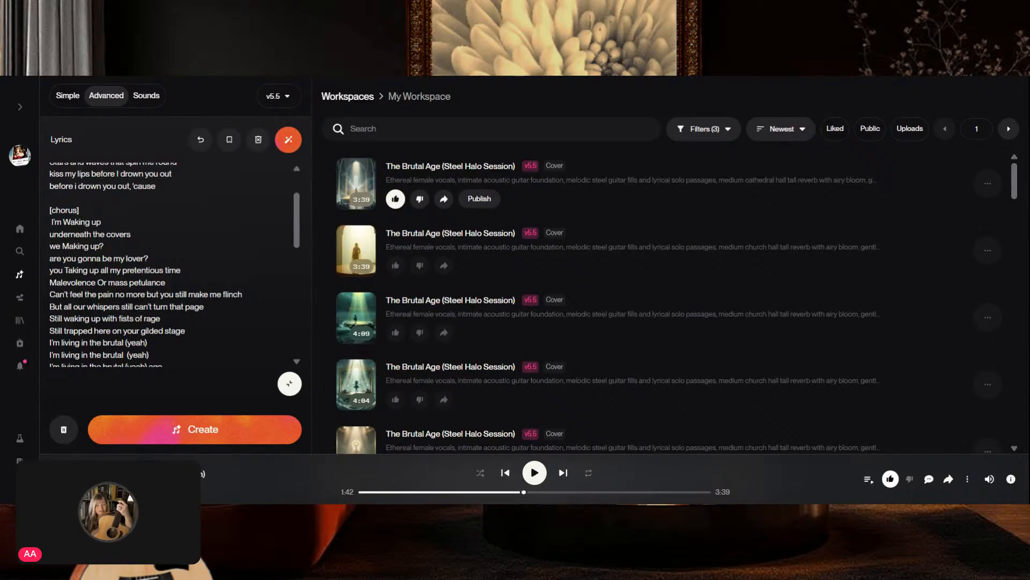
pyautogui.scroll(-2, 172, 263)
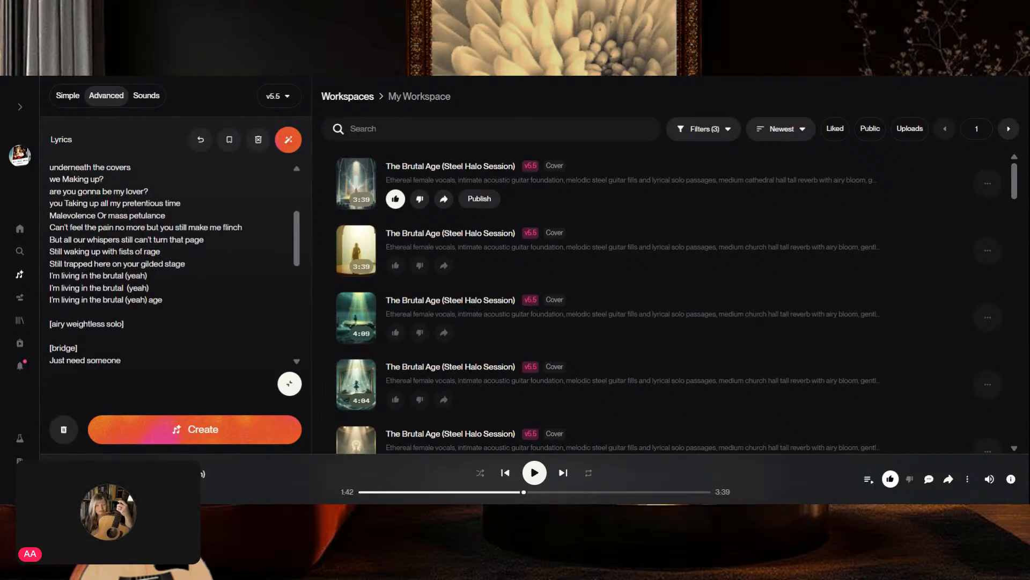
pyautogui.moveTo(183, 204); pyautogui.dragTo(181, 216)
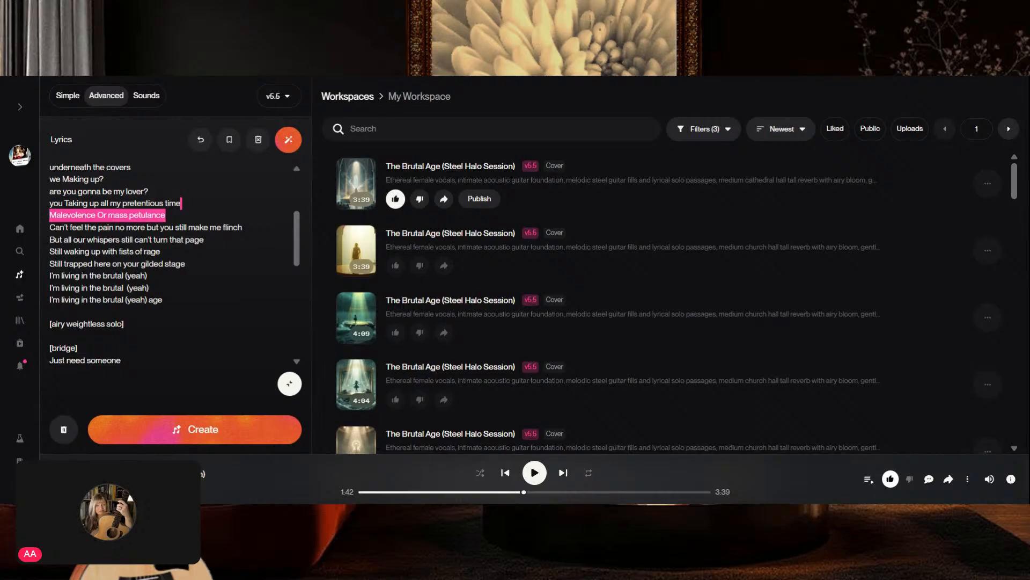
pyautogui.click(181, 203)
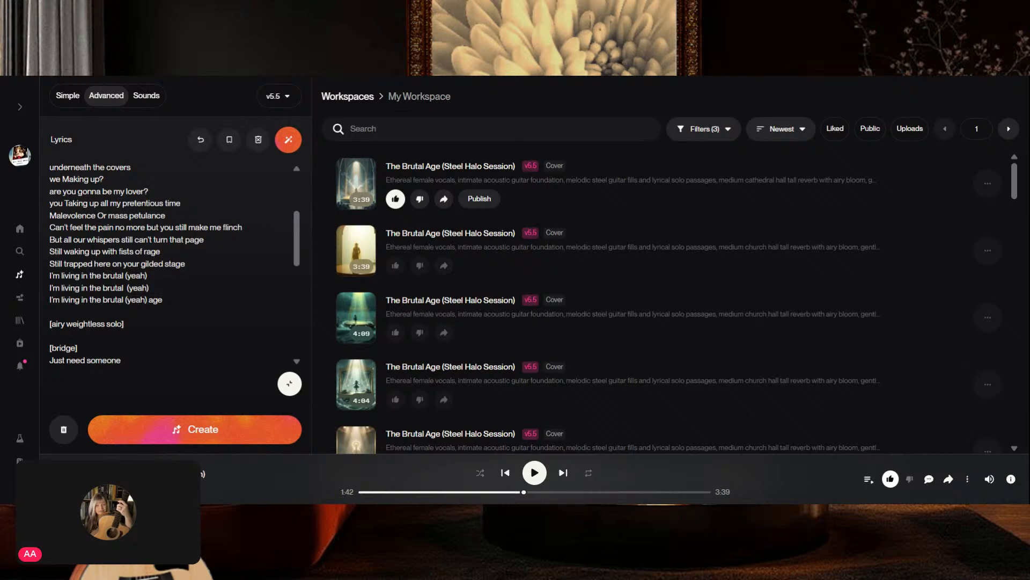
pyautogui.scroll(2, 172, 263)
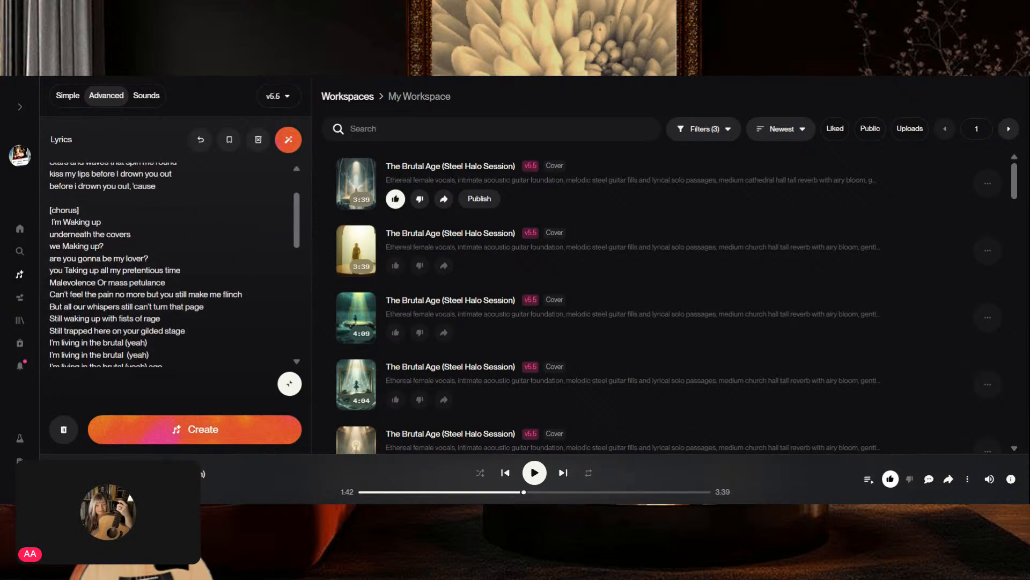
pyautogui.scroll(-2, 171, 263)
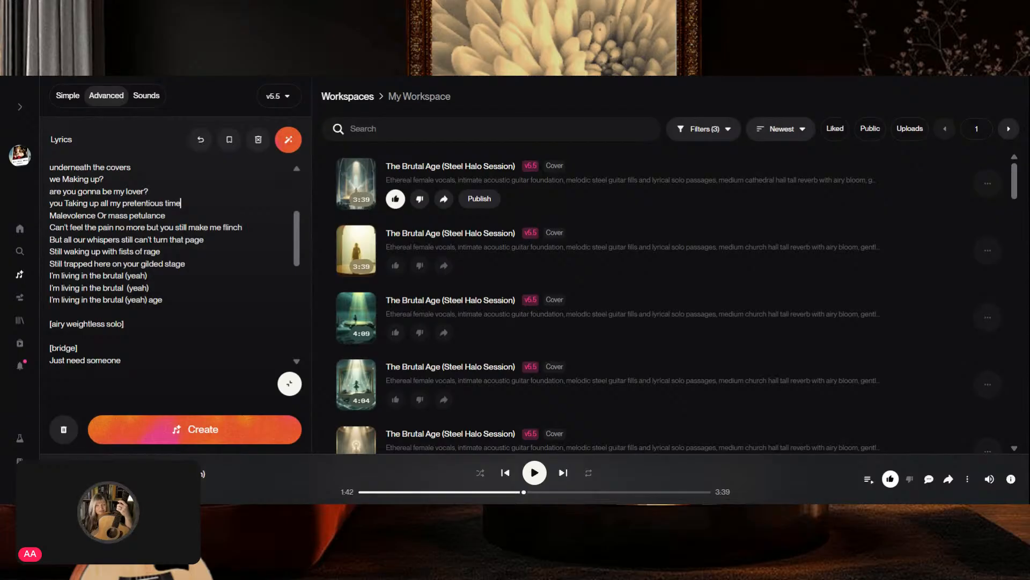
pyautogui.scroll(4, 172, 263)
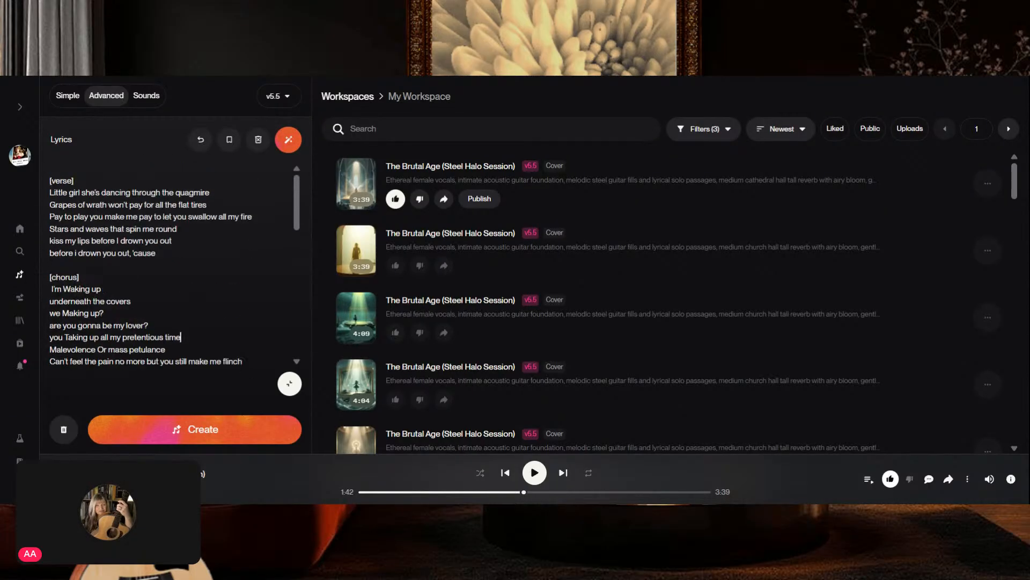
# Step: Filter the workspace song list to show only liked songs
pyautogui.scroll(-2, 172, 263)
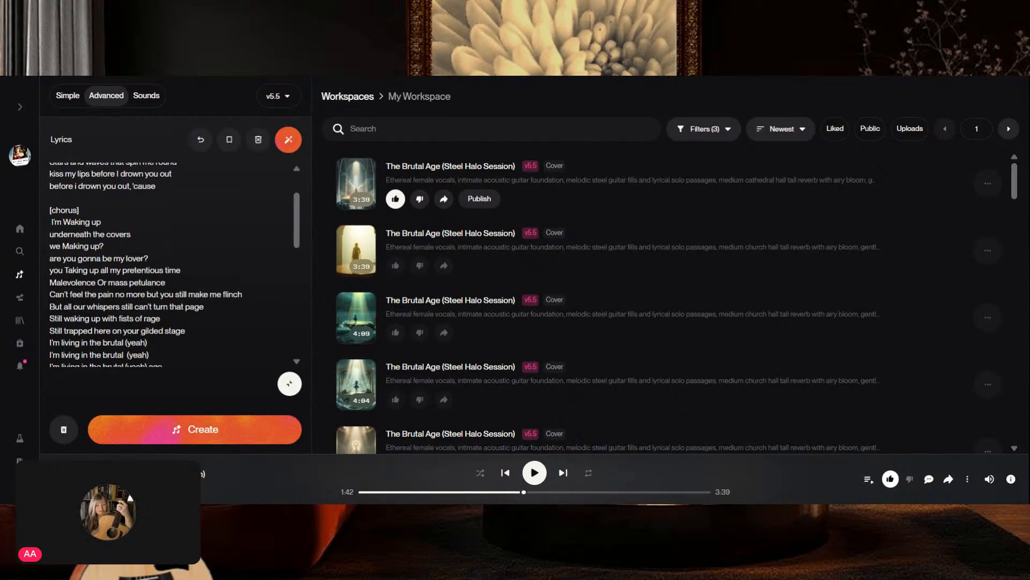
pyautogui.scroll(-3, 172, 263)
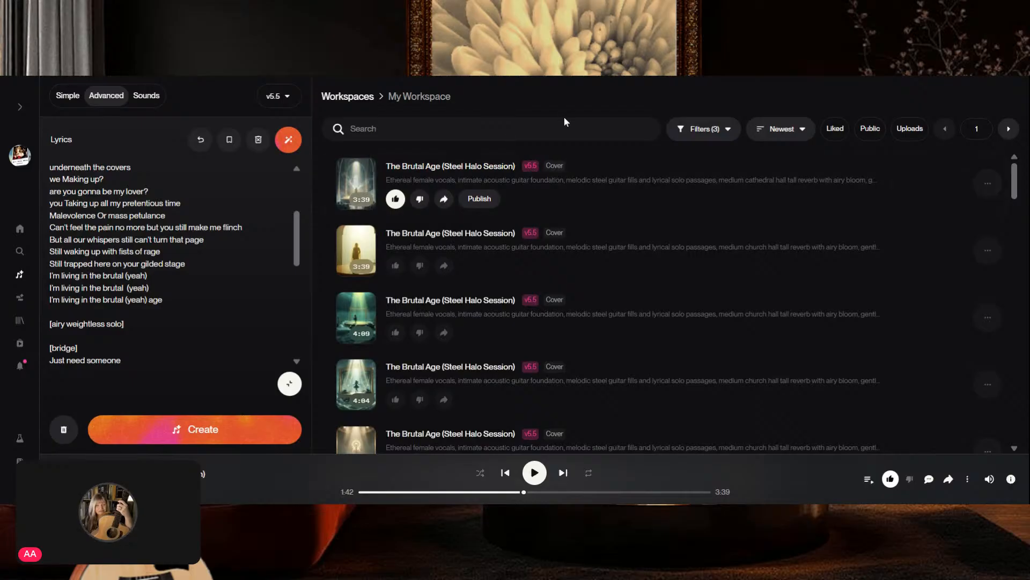
pyautogui.scroll(-3, 666, 278)
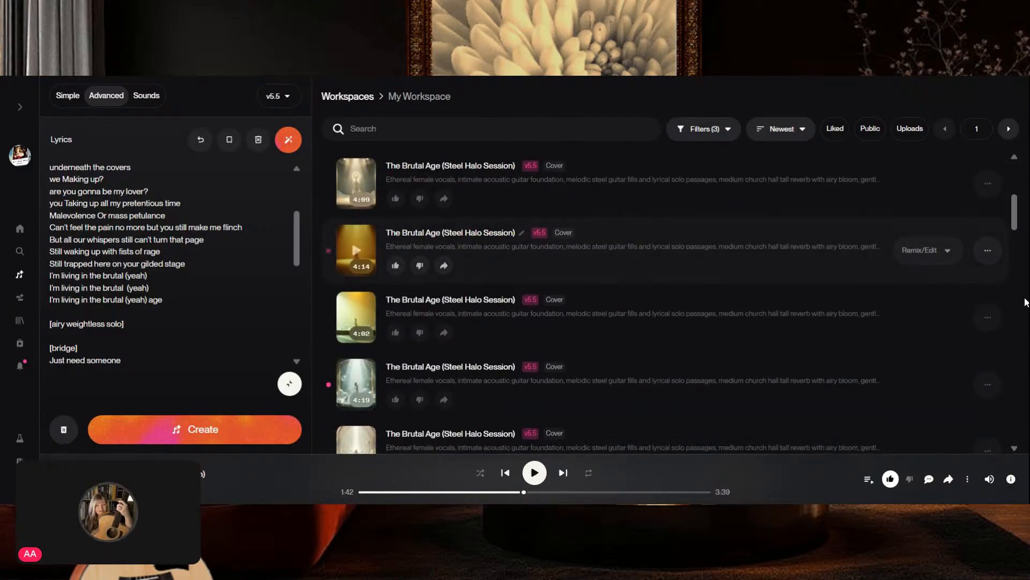
pyautogui.scroll(-2, 992, 338)
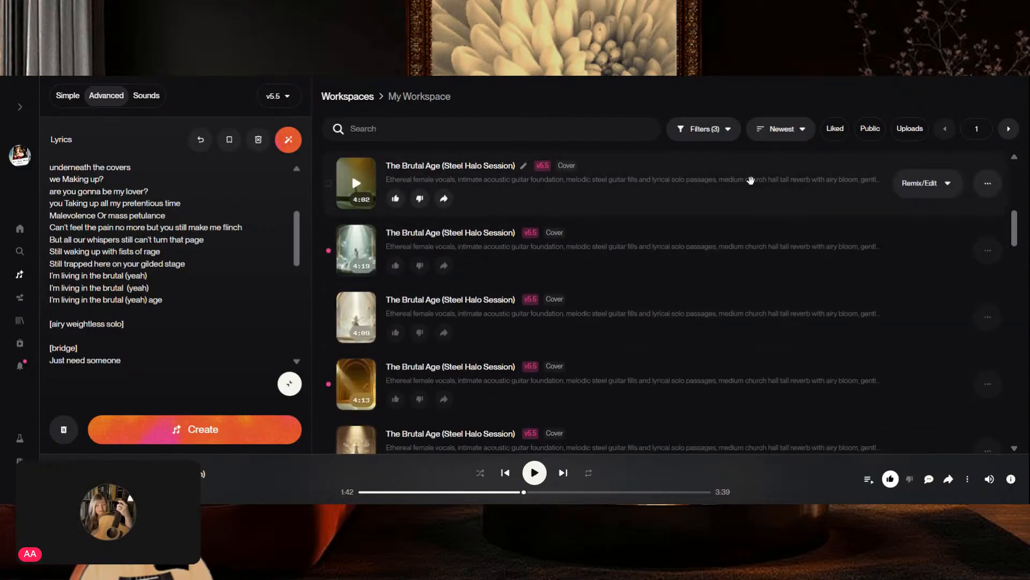
pyautogui.click(720, 135)
pyautogui.click(721, 158)
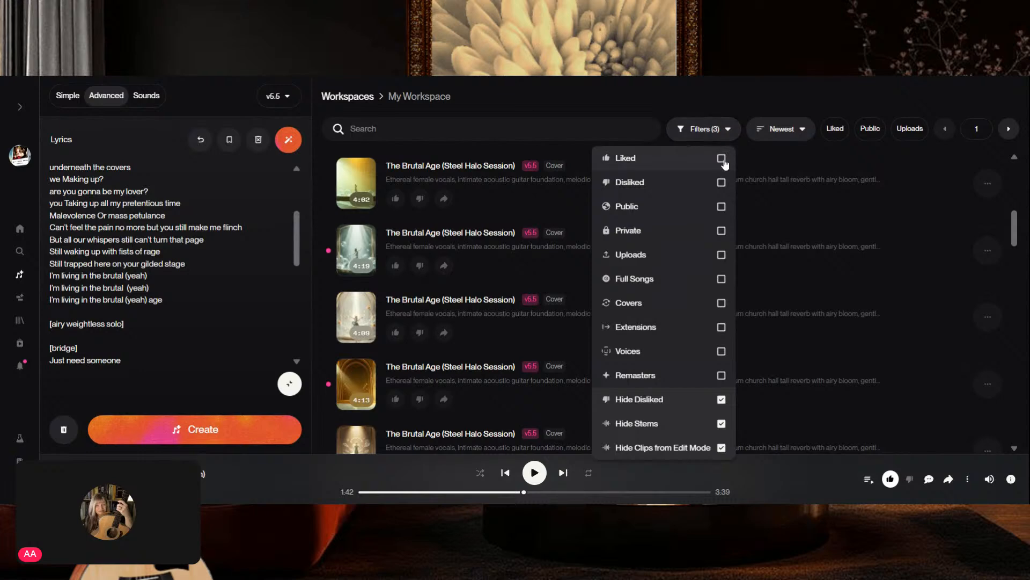
pyautogui.click(813, 82)
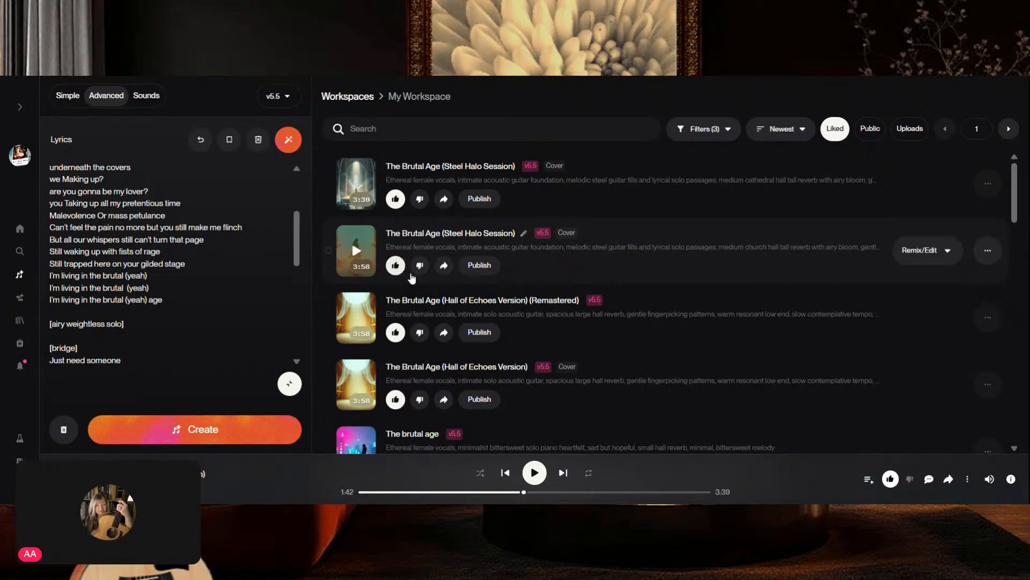
# Step: Listen to the openings of The Brutal Age (Hall of Echoes Version) (Remastered) and the original Hall of Echoes Version cover
pyautogui.click(353, 322)
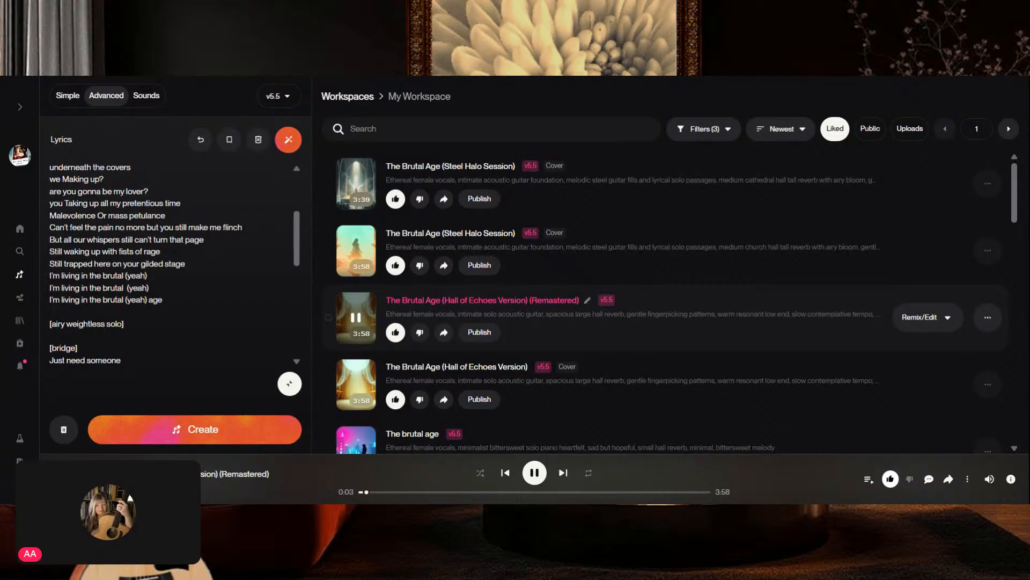
pyautogui.click(359, 385)
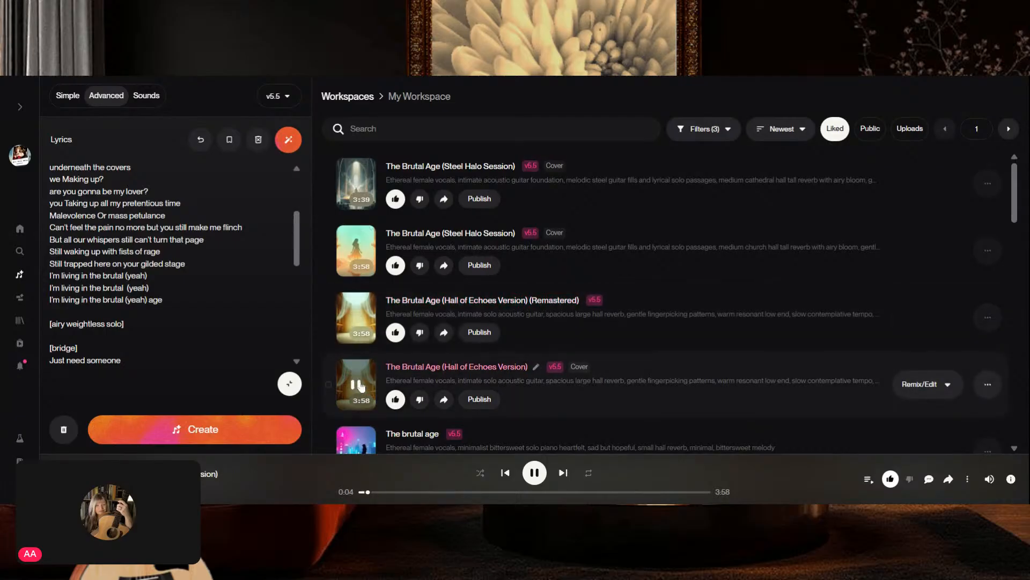
pyautogui.scroll(-2, 691, 306)
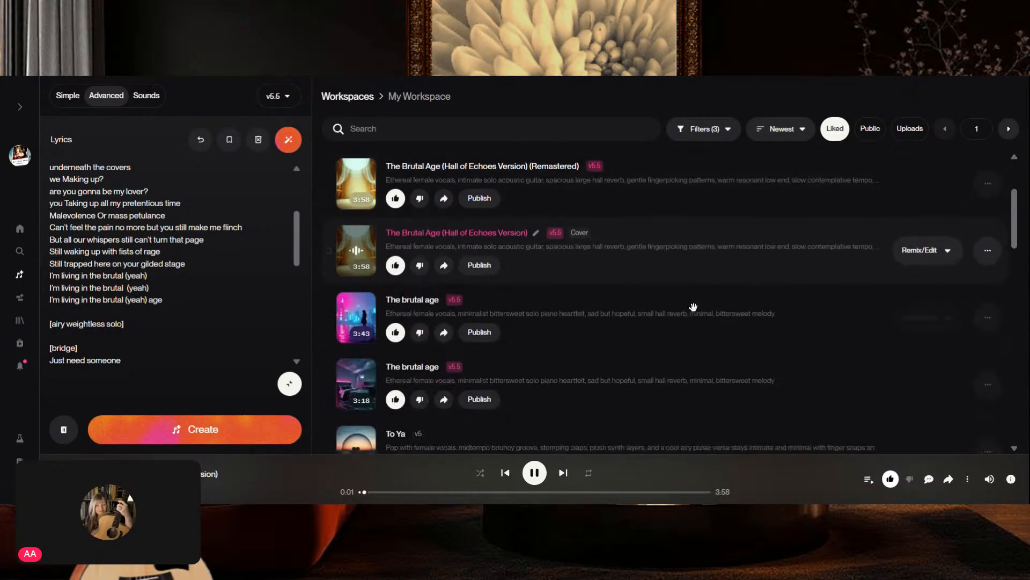
pyautogui.scroll(2, 690, 306)
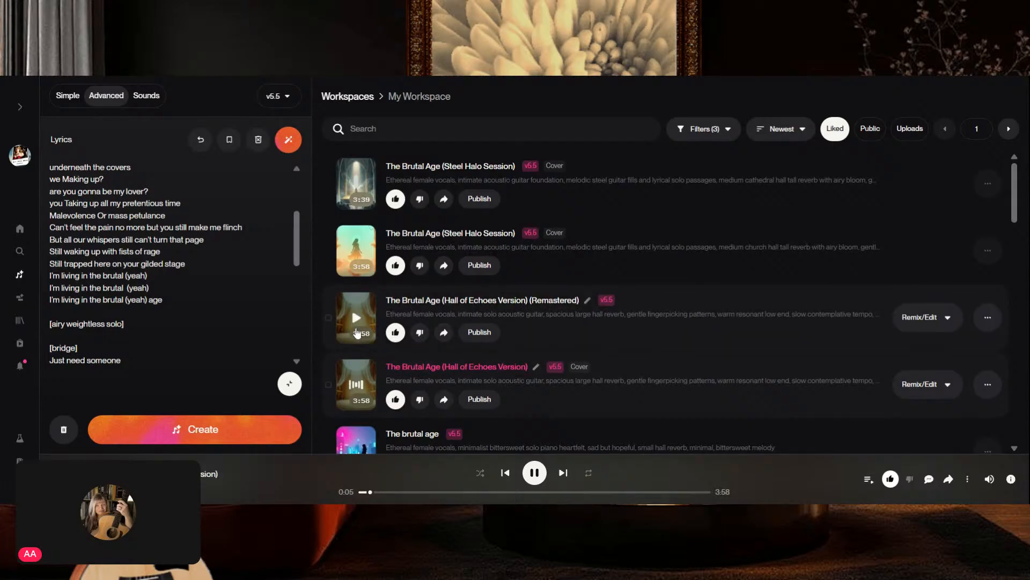
# Step: Play the liked 3:58 Steel Halo Session cover and open its details to read the verse lyrics alongside the current lyrics
pyautogui.click(356, 250)
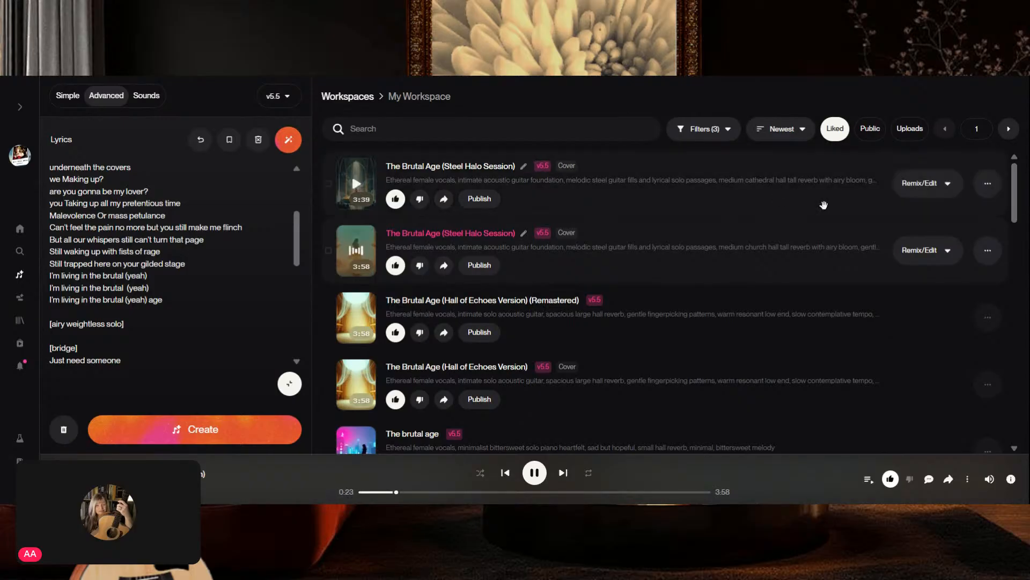
pyautogui.click(623, 251)
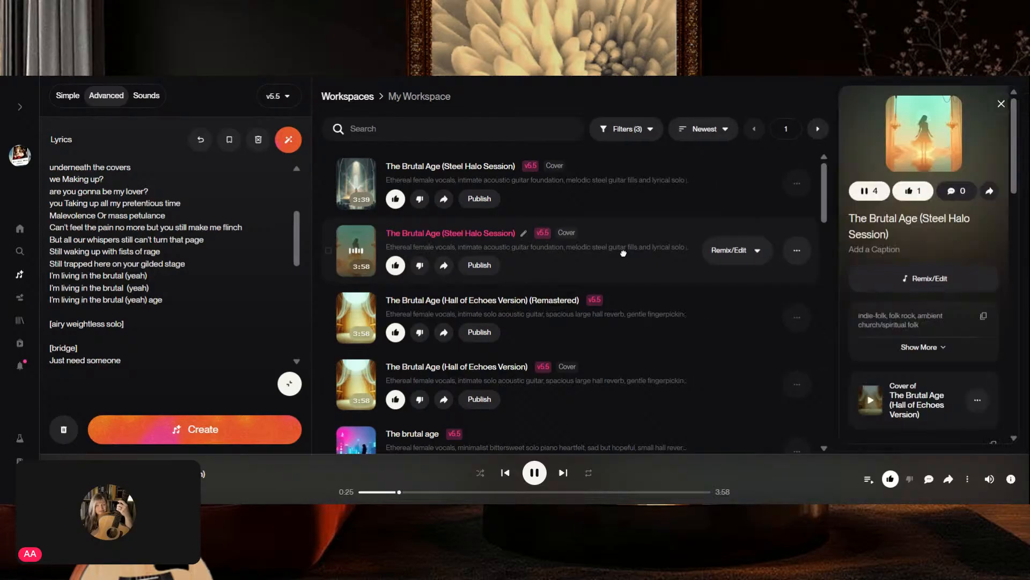
pyautogui.scroll(-5, 970, 317)
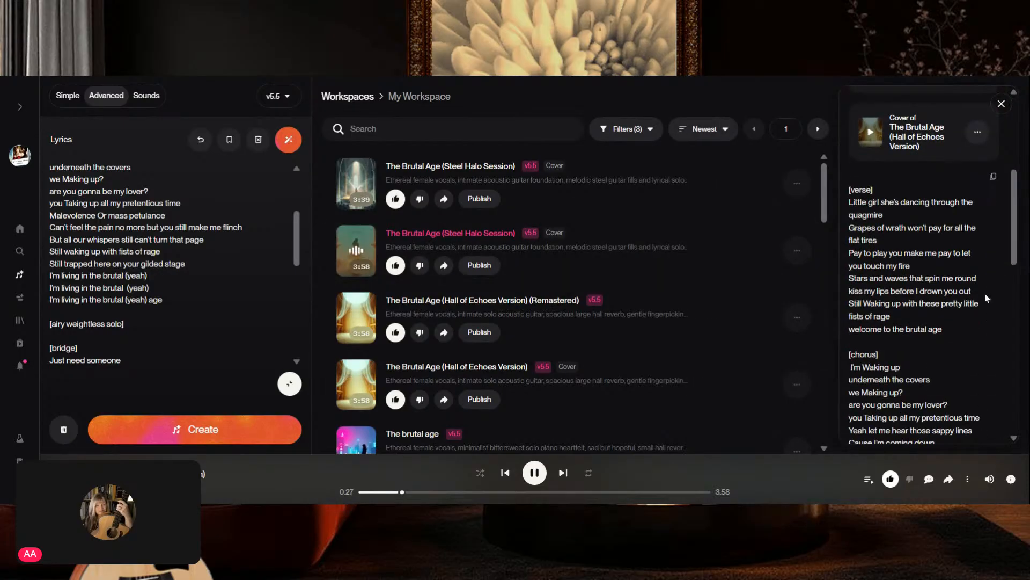
pyautogui.scroll(-1, 987, 298)
pyautogui.scroll(2, 176, 263)
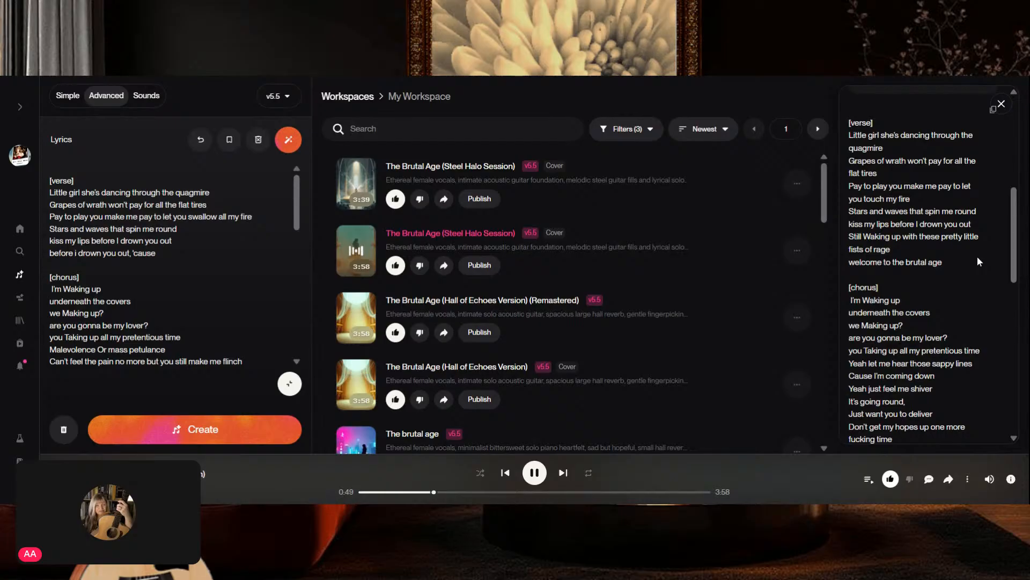
# Step: Follow the playing cover's lyrics from the chorus through the airy weightless solo to the bridge, and pause playback
pyautogui.scroll(-1, 978, 258)
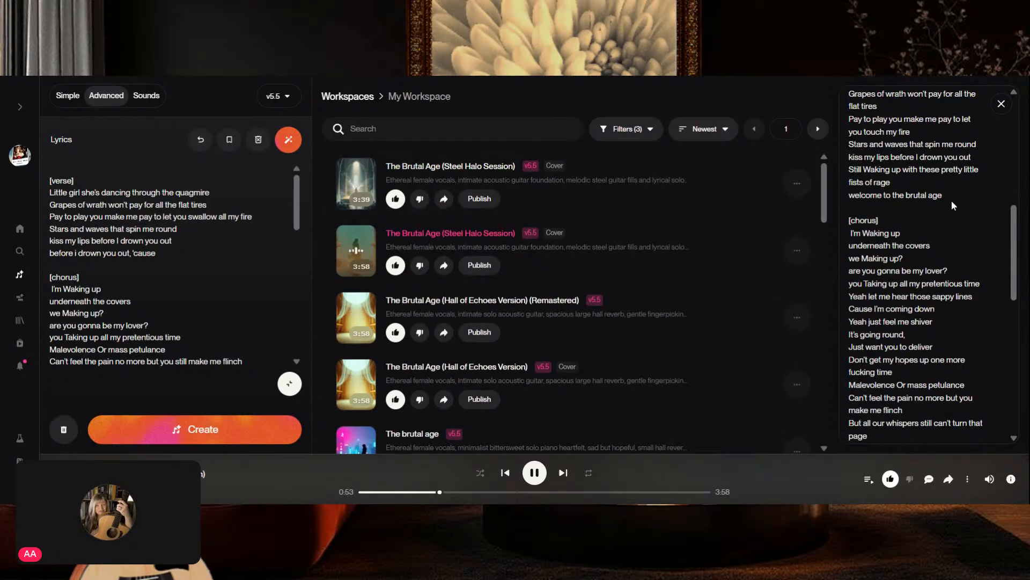
pyautogui.scroll(-2, 969, 216)
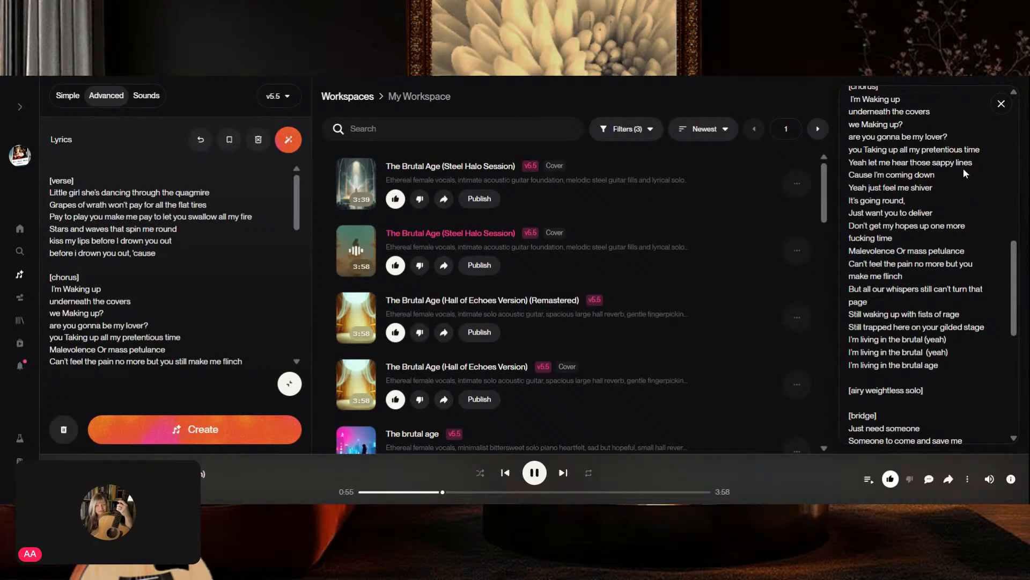
pyautogui.scroll(-2, 169, 263)
pyautogui.scroll(1, 169, 263)
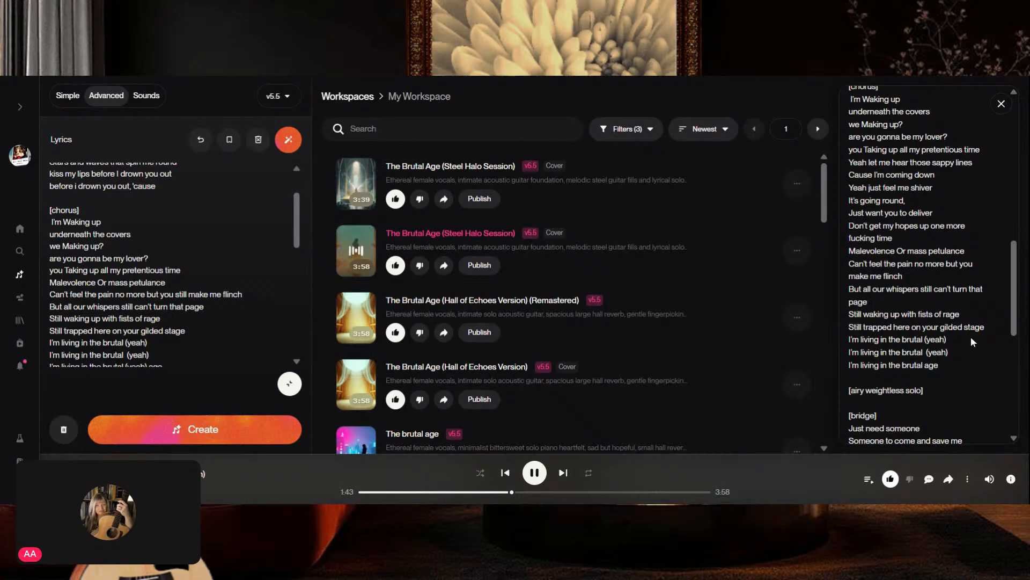
pyautogui.scroll(-3, 962, 326)
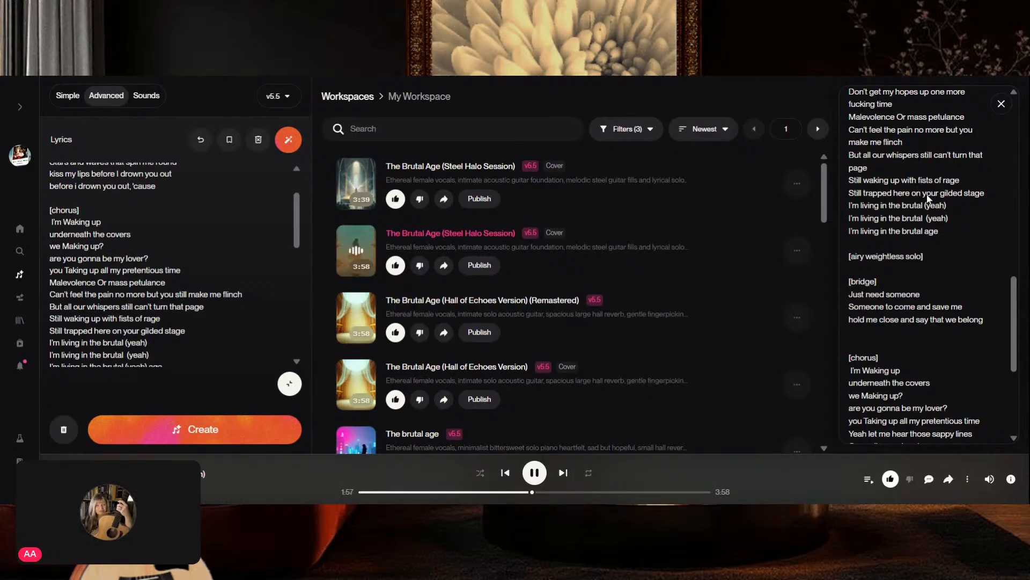
pyautogui.click(355, 253)
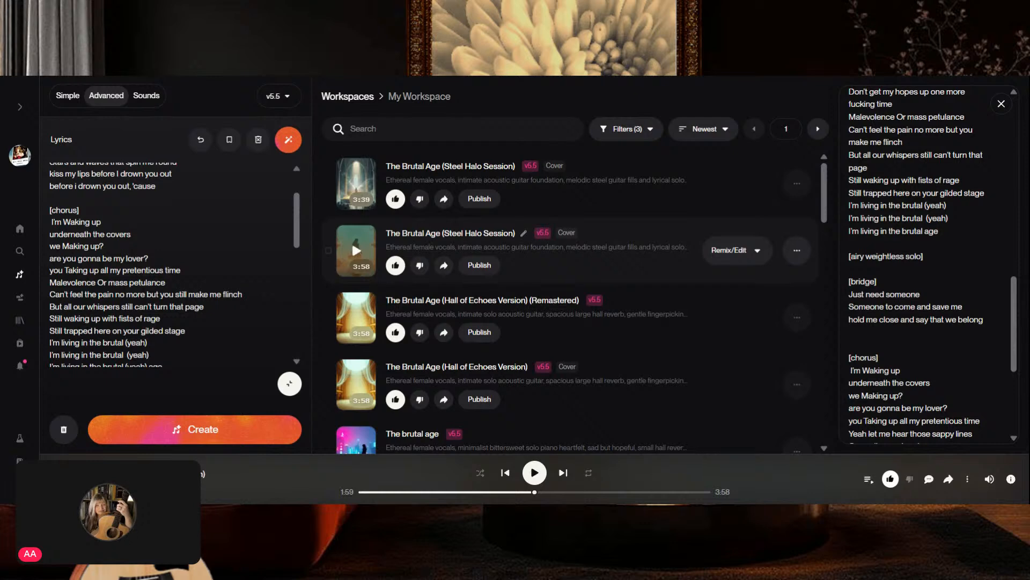
# Step: Compare the chorus, solo and bridge lines of the current lyrics with those of the 3:58 Steel Halo Session cover
pyautogui.scroll(-2, 172, 263)
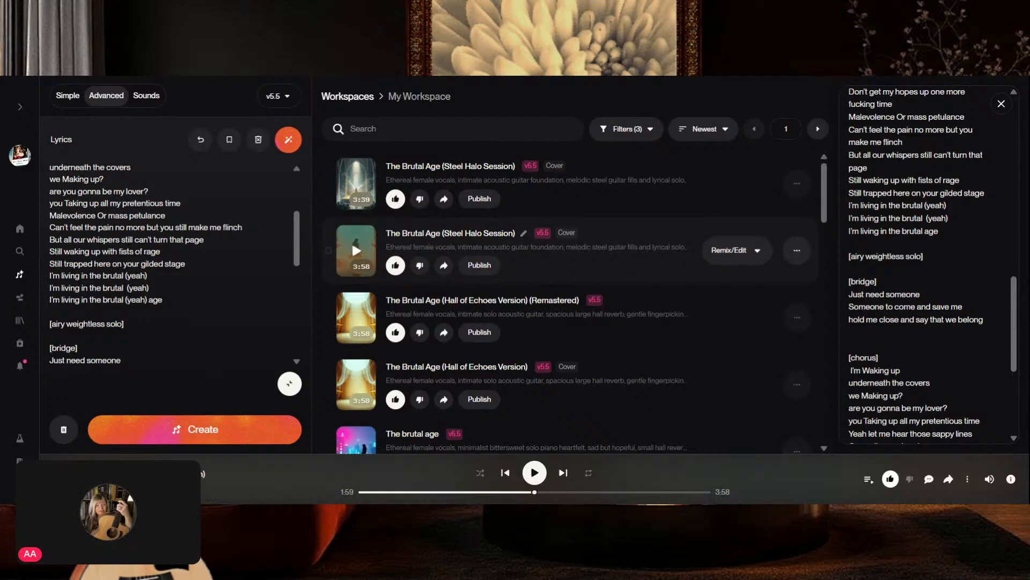
pyautogui.scroll(-1, 651, 247)
pyautogui.scroll(1, 648, 259)
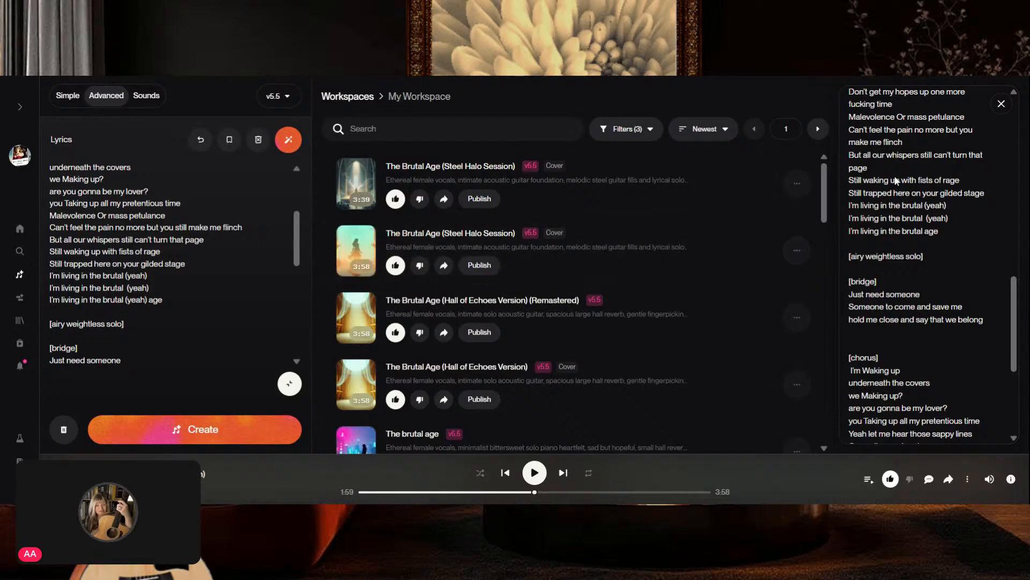
pyautogui.scroll(1, 905, 235)
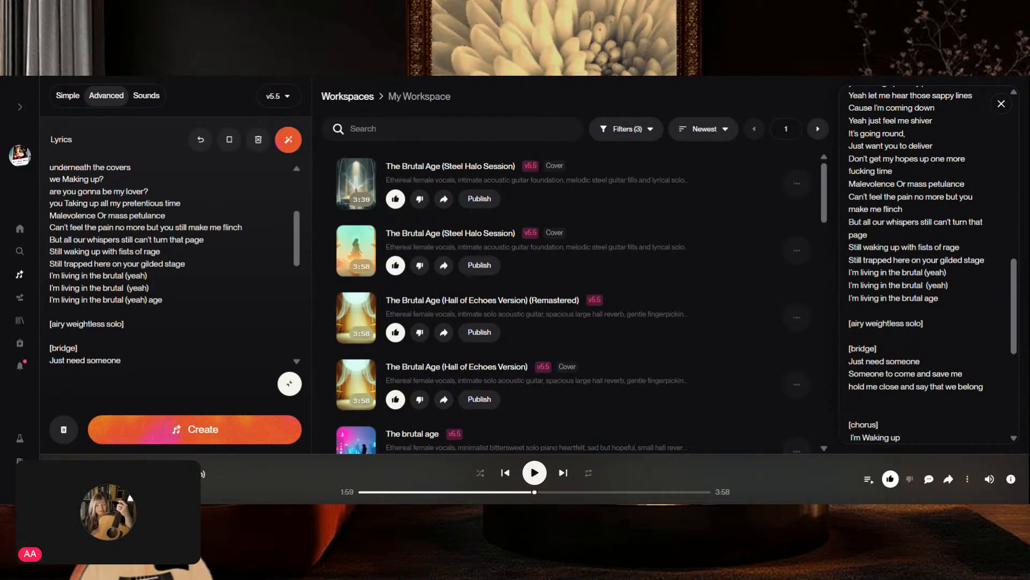
pyautogui.scroll(2, 161, 263)
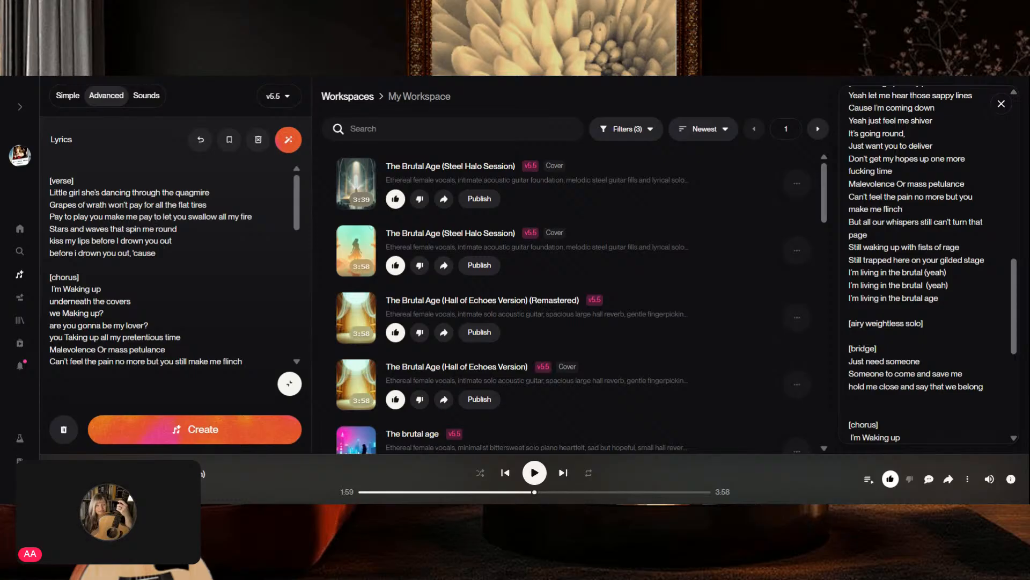
pyautogui.scroll(-1, 172, 265)
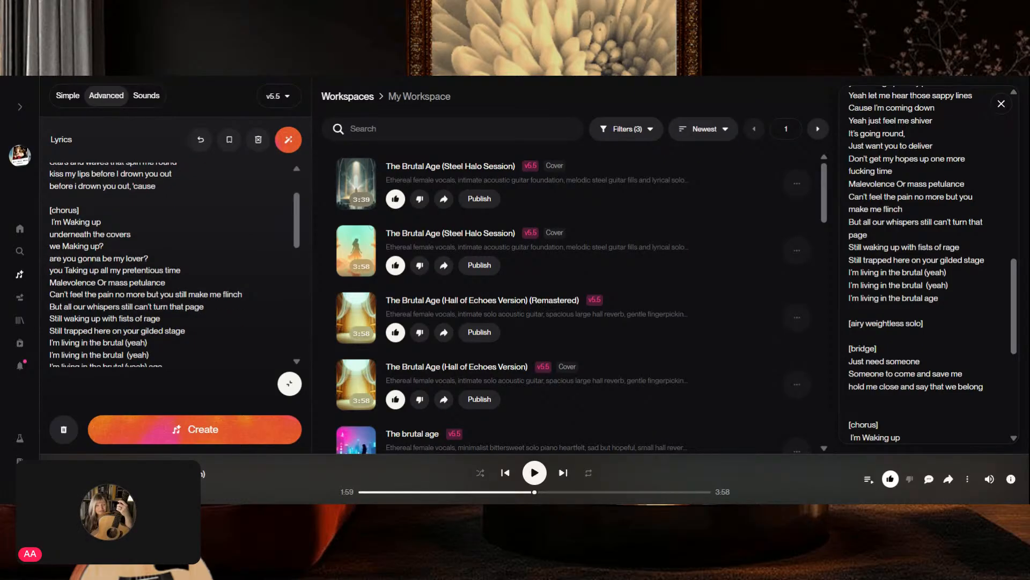
pyautogui.scroll(1, 173, 266)
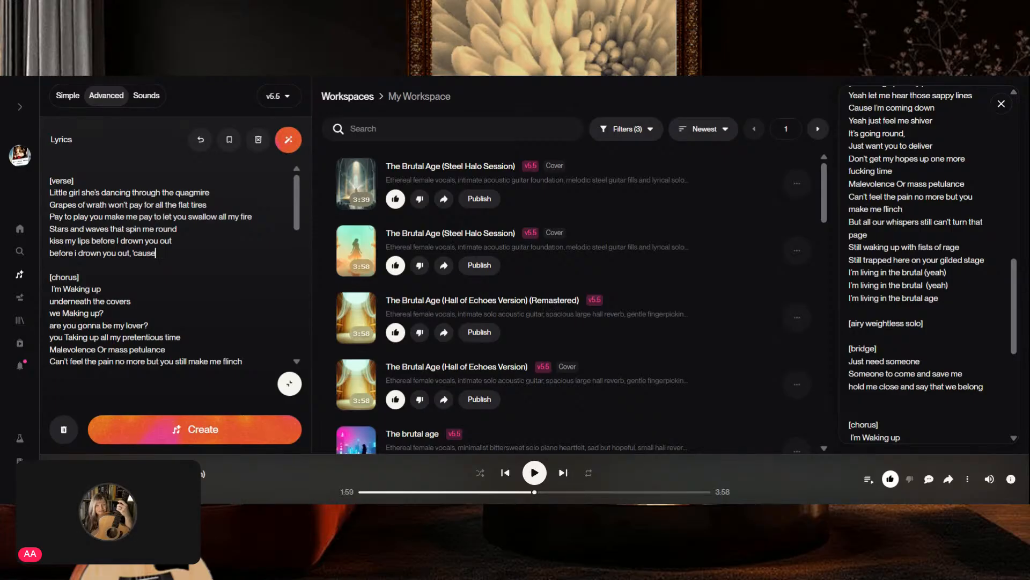
# Step: Save the current lyrics for reuse and select the entire lyrics text
pyautogui.click(229, 140)
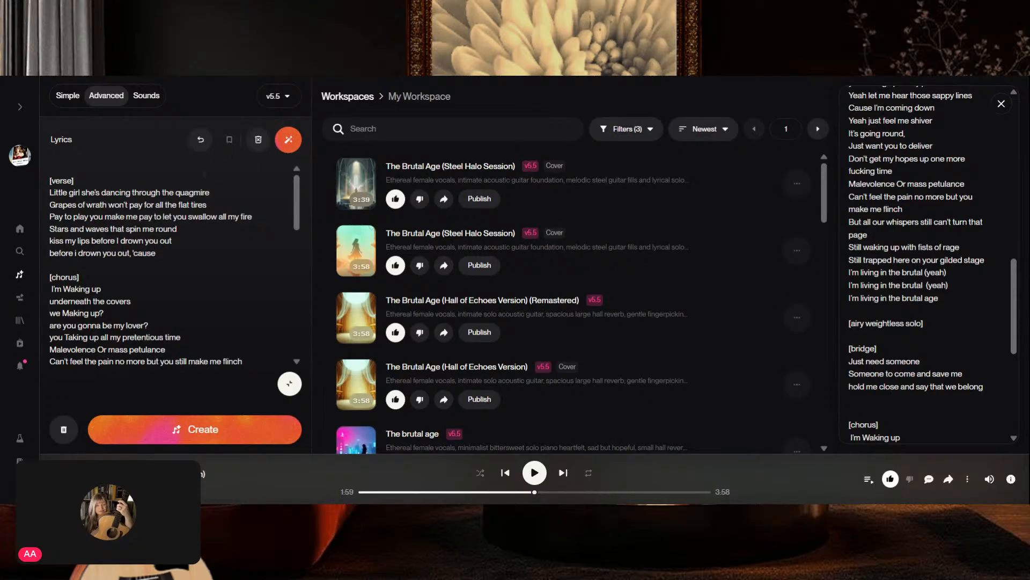
pyautogui.moveTo(50, 180); pyautogui.dragTo(188, 372)
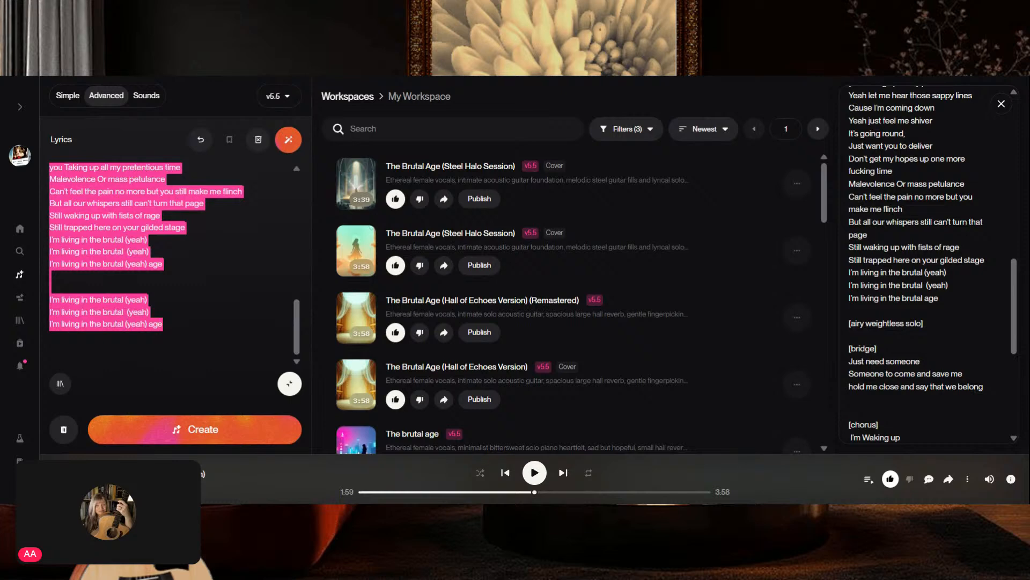
pyautogui.scroll(5, 128, 267)
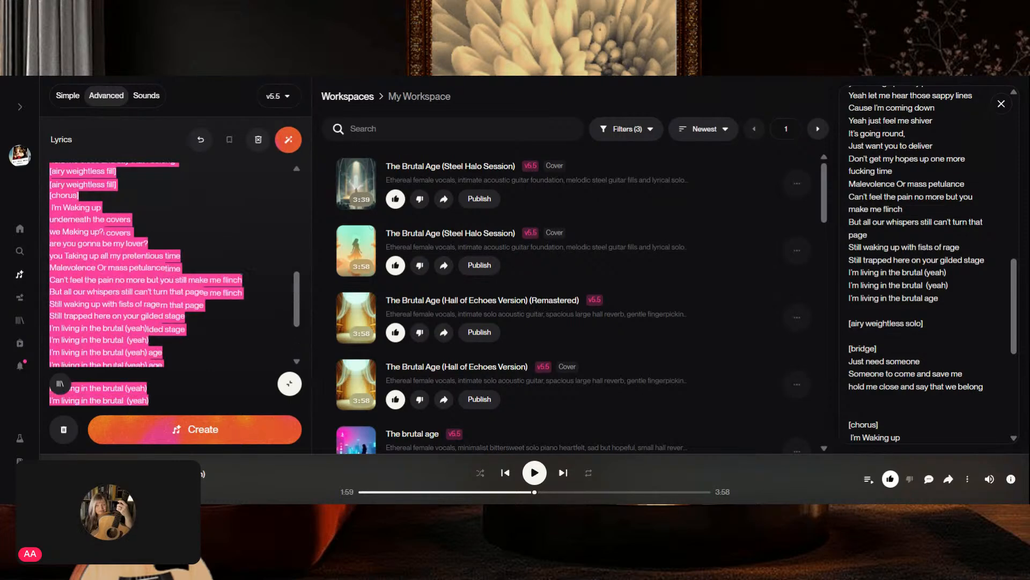
# Step: Review the airy weightless solo, bridge and fill sections of the lyrics, and view the Simple creation mode before returning to Advanced
pyautogui.click(127, 265)
pyautogui.scroll(3, 127, 266)
pyautogui.scroll(-3, 128, 265)
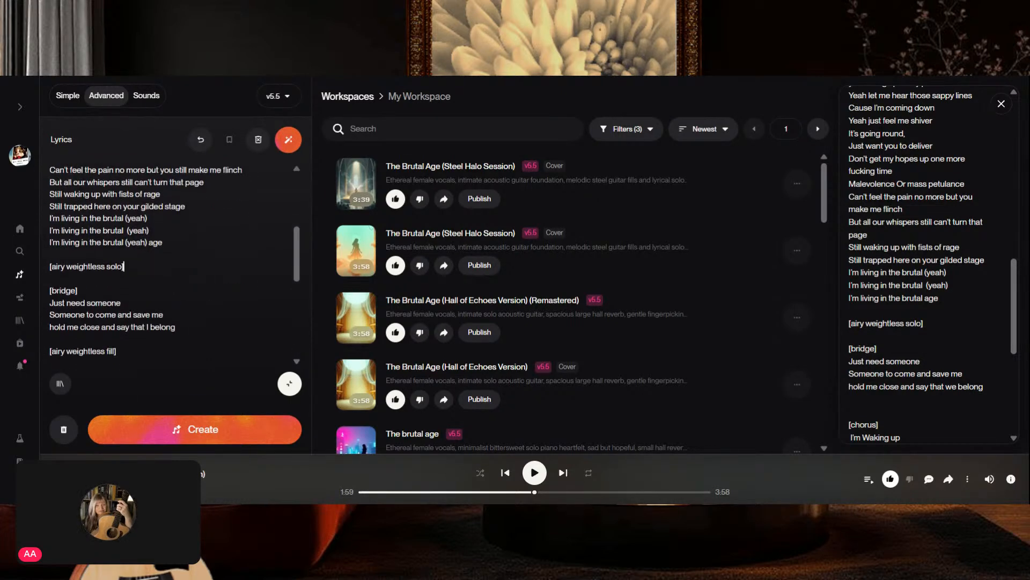
pyautogui.click(164, 315)
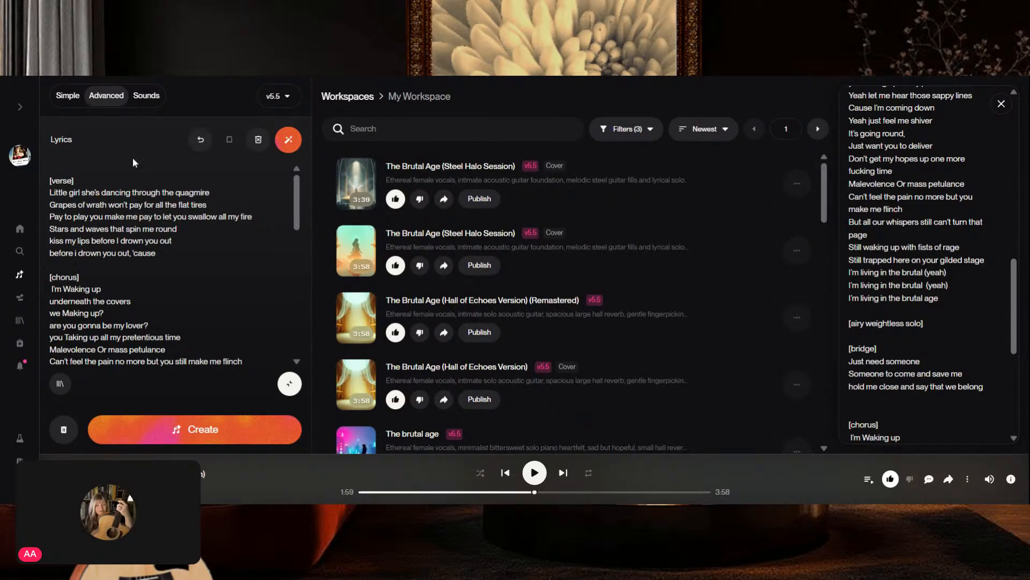
pyautogui.click(64, 96)
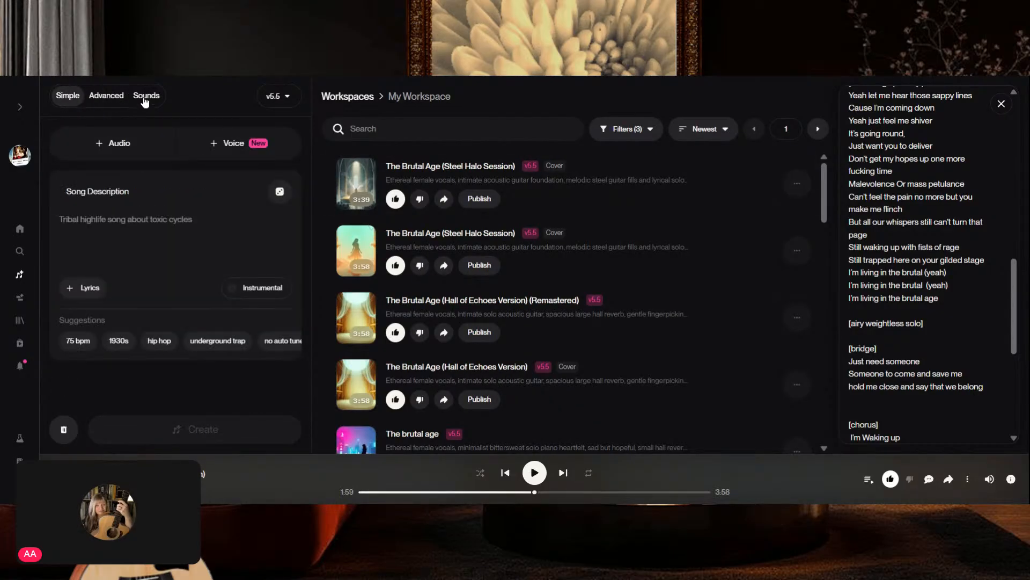
pyautogui.click(106, 97)
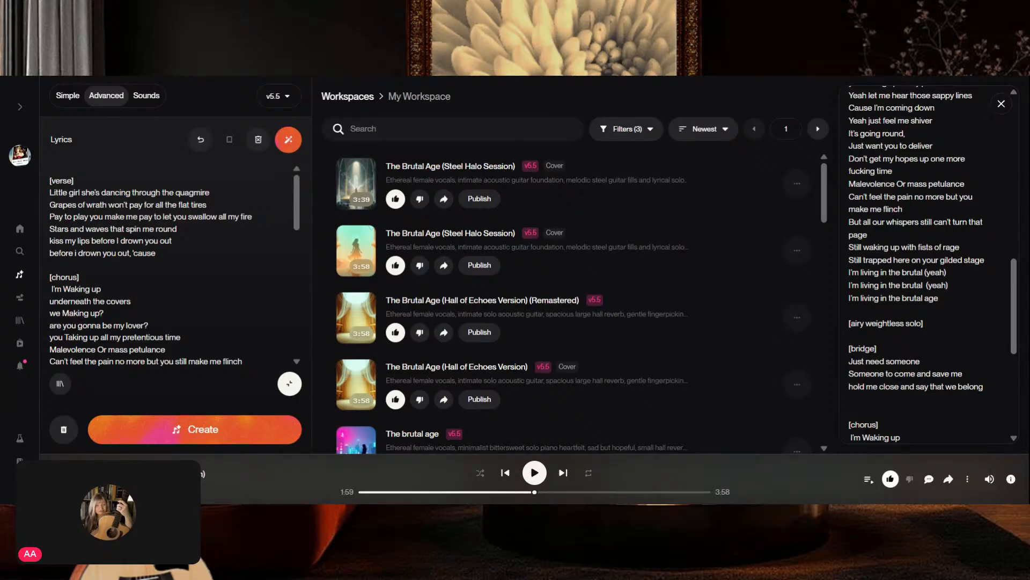
# Step: Select the entire lyrics text again, collapse the enlarged lyrics editor and bring the Styles description into view
pyautogui.moveTo(49, 180); pyautogui.dragTo(191, 391)
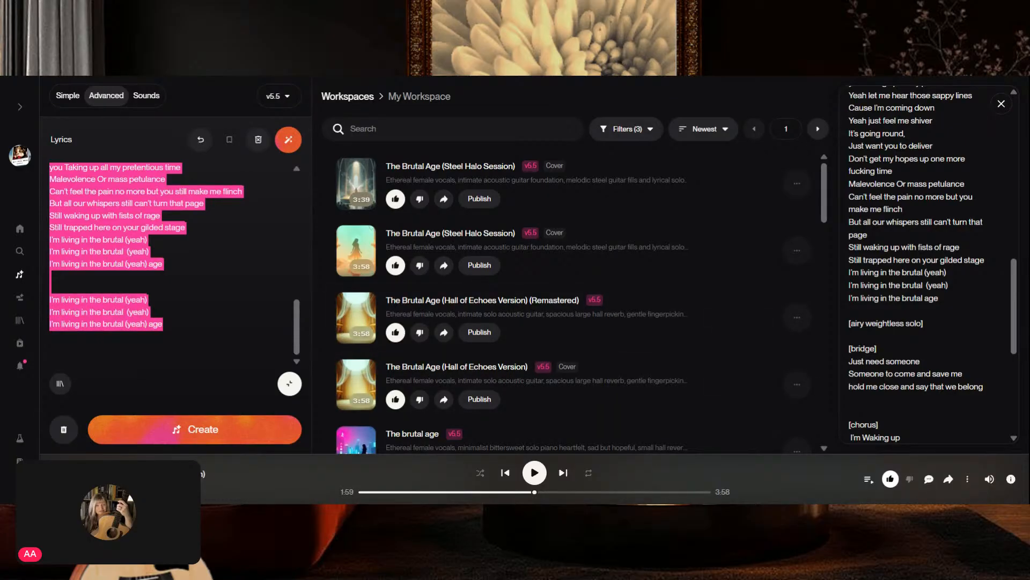
pyautogui.click(290, 384)
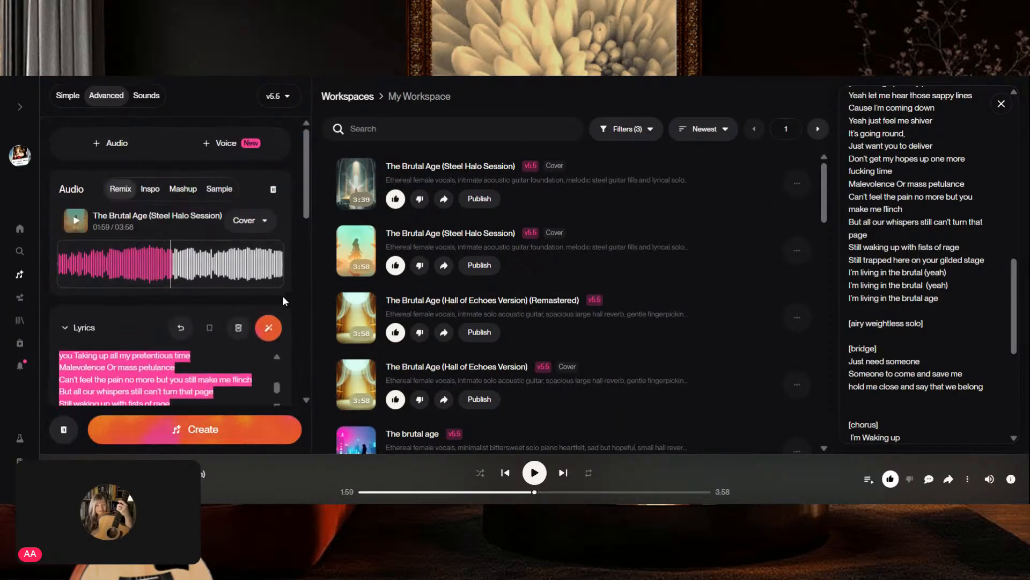
pyautogui.scroll(-4, 285, 294)
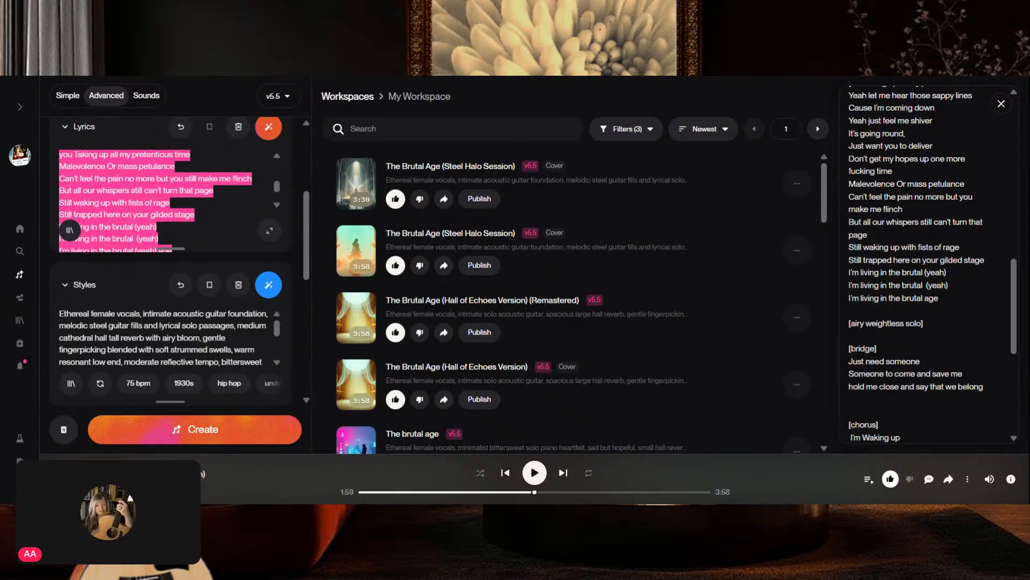
# Step: Save the current style description for reuse, select its entire text and collapse the Styles section
pyautogui.click(209, 284)
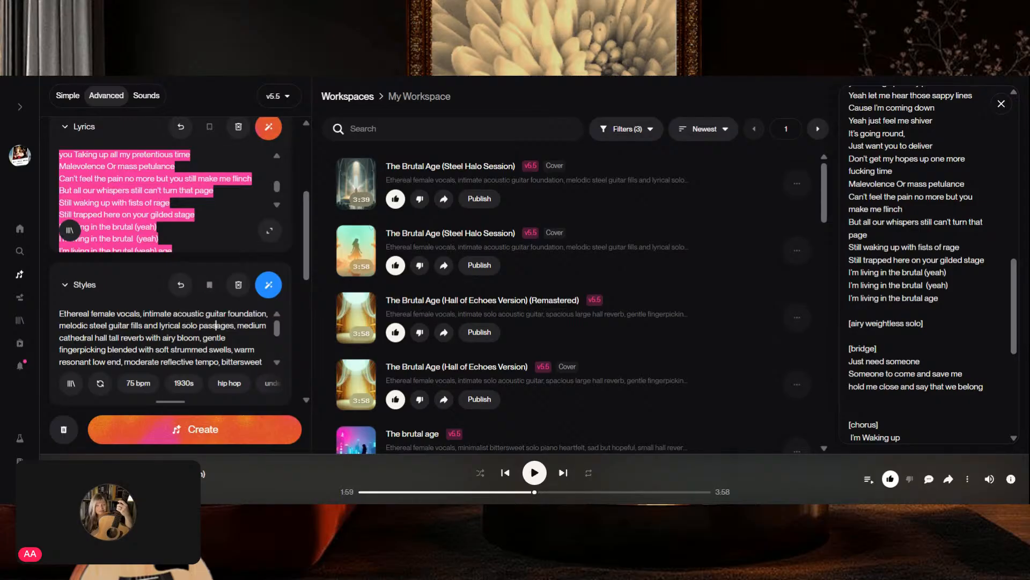
pyautogui.hotkey('ctrl', 'a')
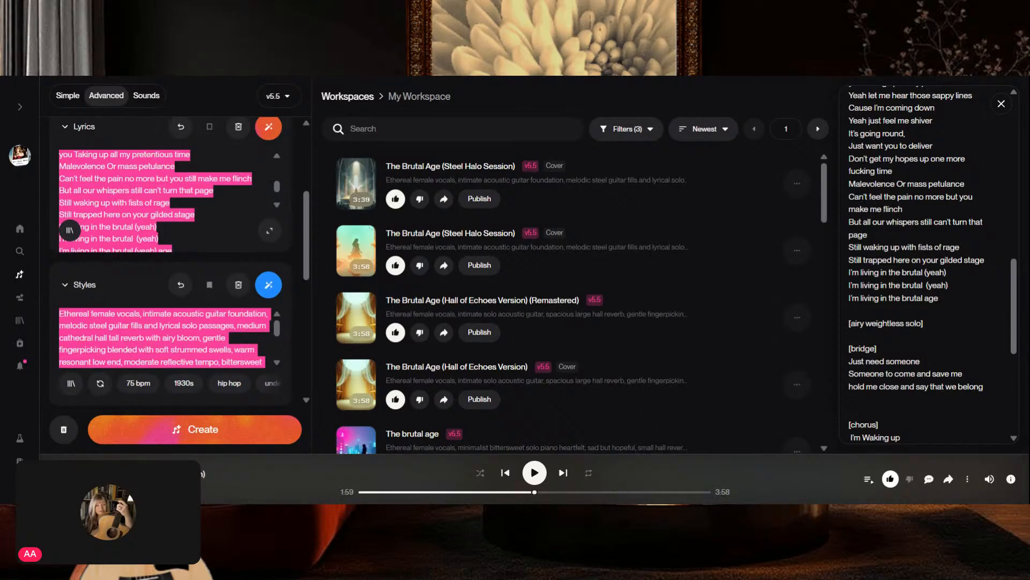
pyautogui.click(248, 296)
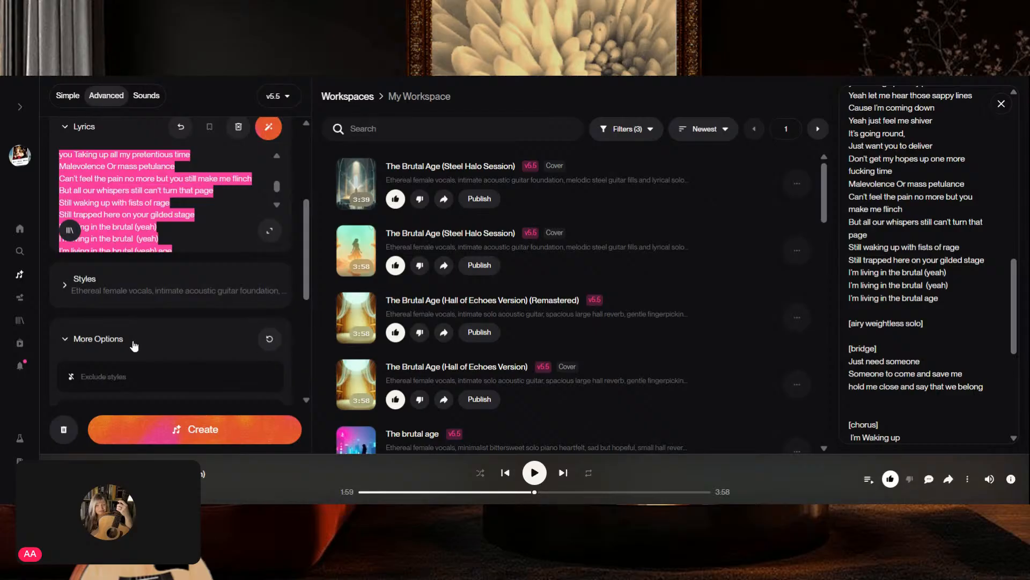
# Step: Review the vocal gender, lyrics mode, weirdness, style influence and audio influence settings under More Options
pyautogui.click(65, 338)
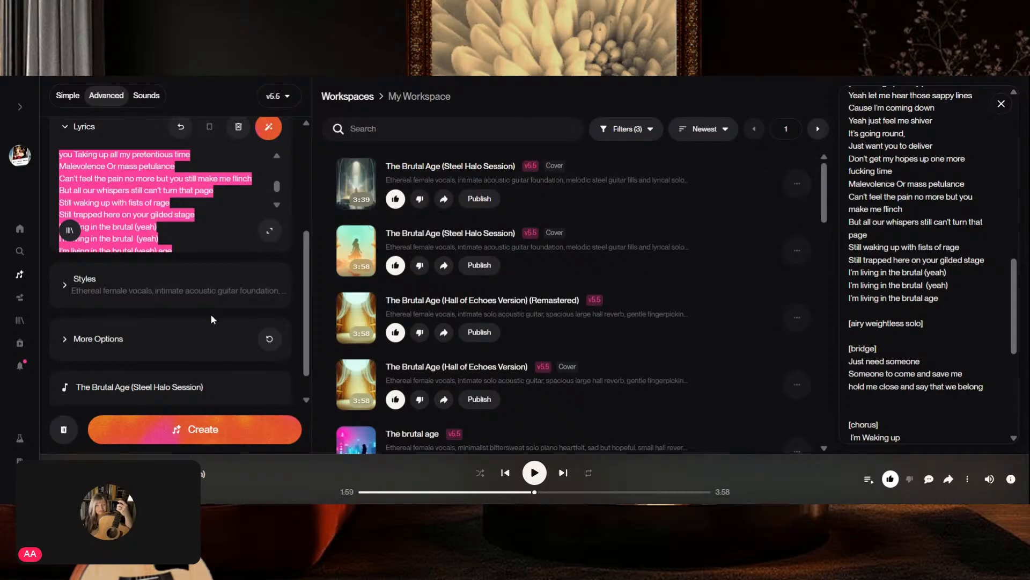
pyautogui.scroll(-1, 211, 313)
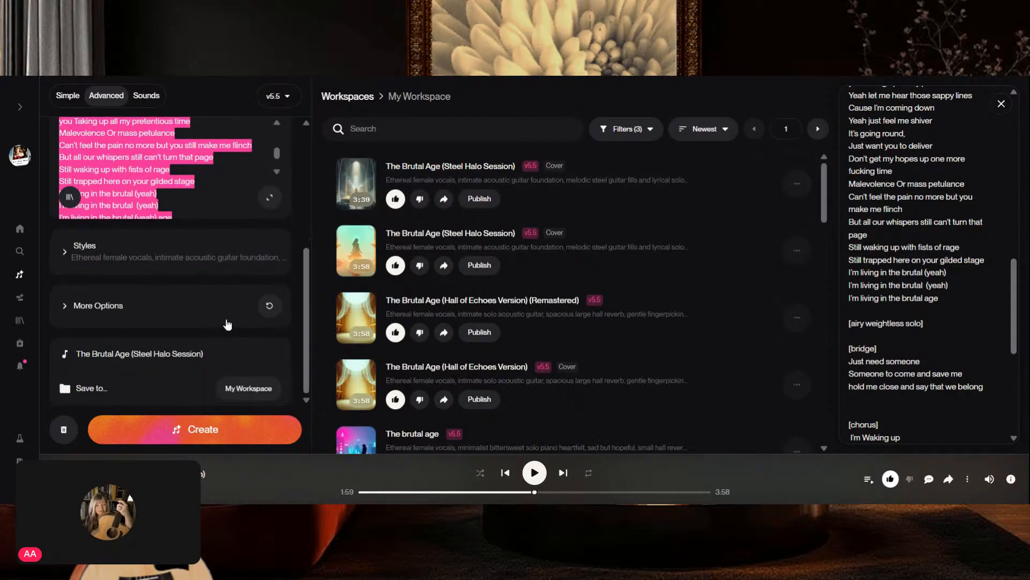
pyautogui.click(67, 308)
pyautogui.scroll(-5, 234, 328)
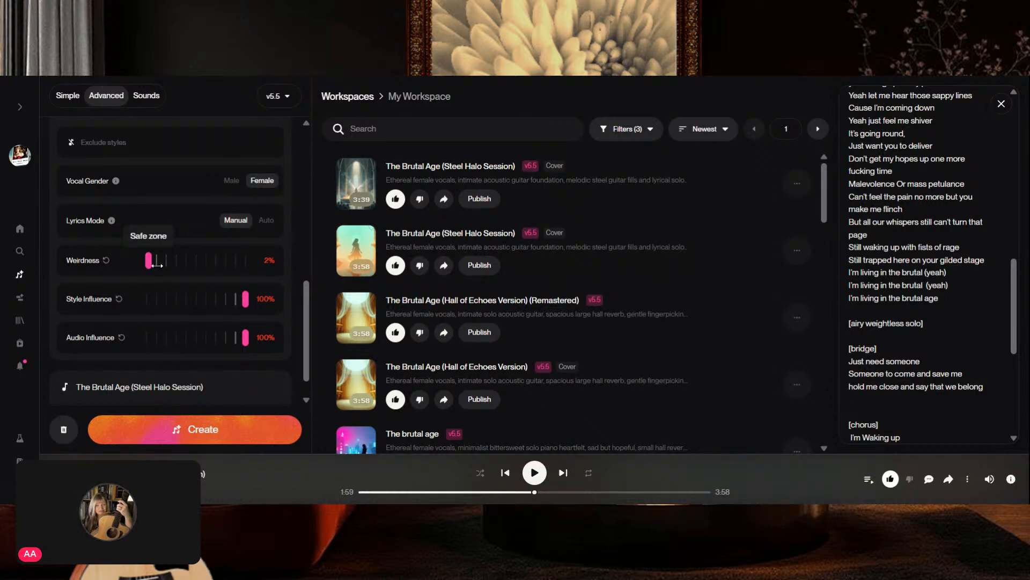
pyautogui.scroll(-1, 167, 272)
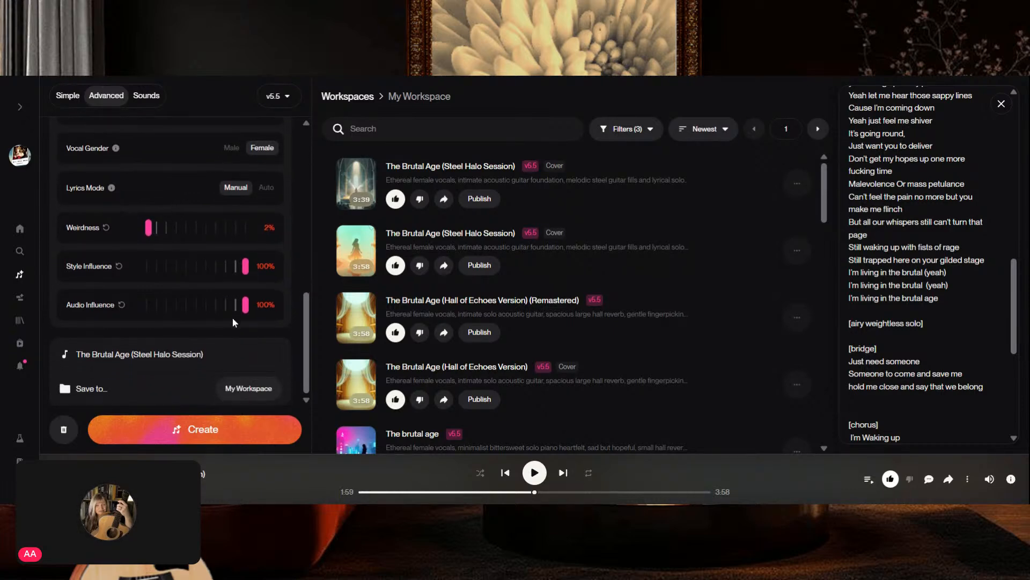
pyautogui.scroll(6, 198, 177)
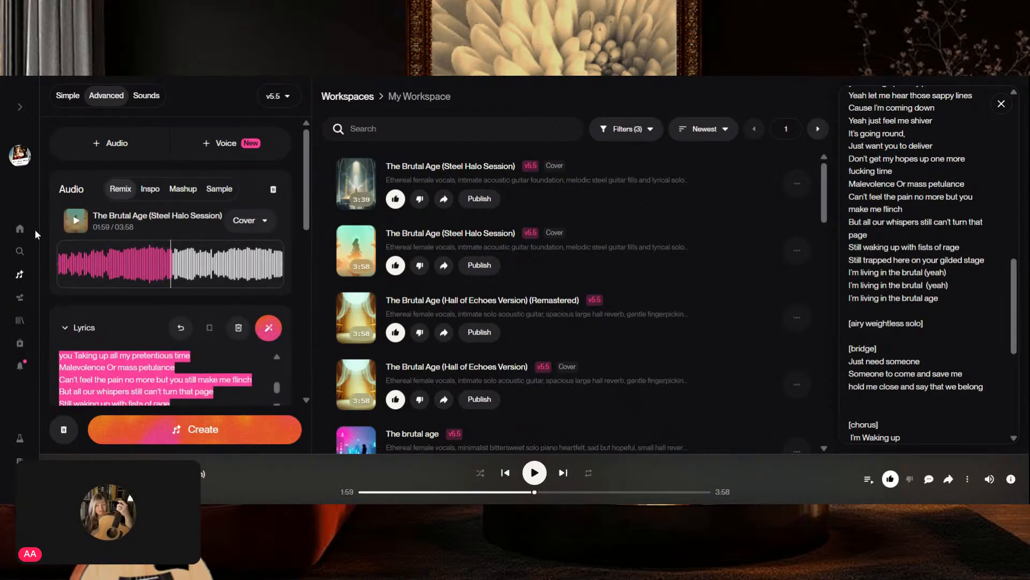
# Step: Reload the Create page with the sidebar expanded and examine the Remix and Edit choices for the attached Steel Halo Session audio
pyautogui.click(20, 106)
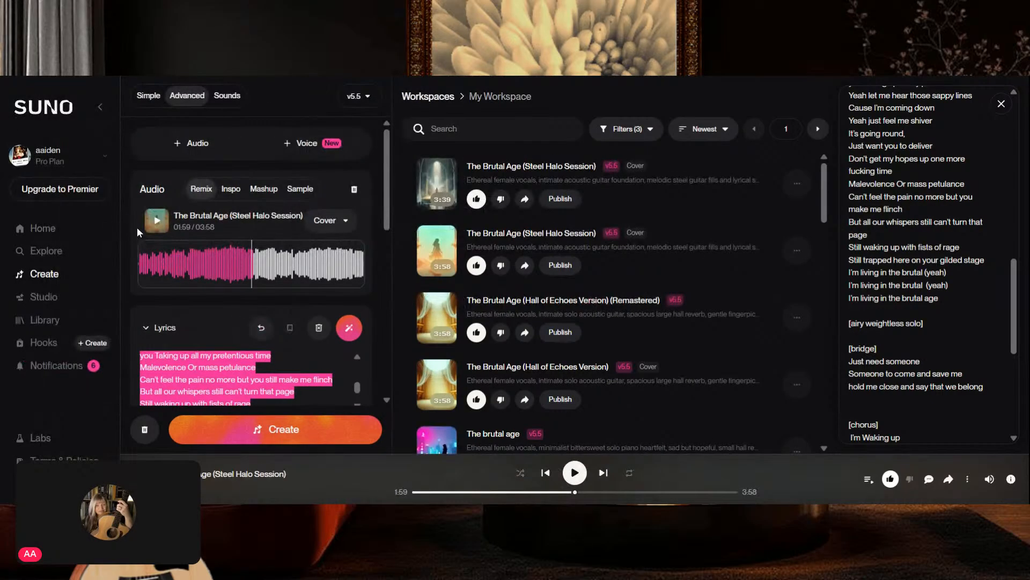
pyautogui.click(47, 276)
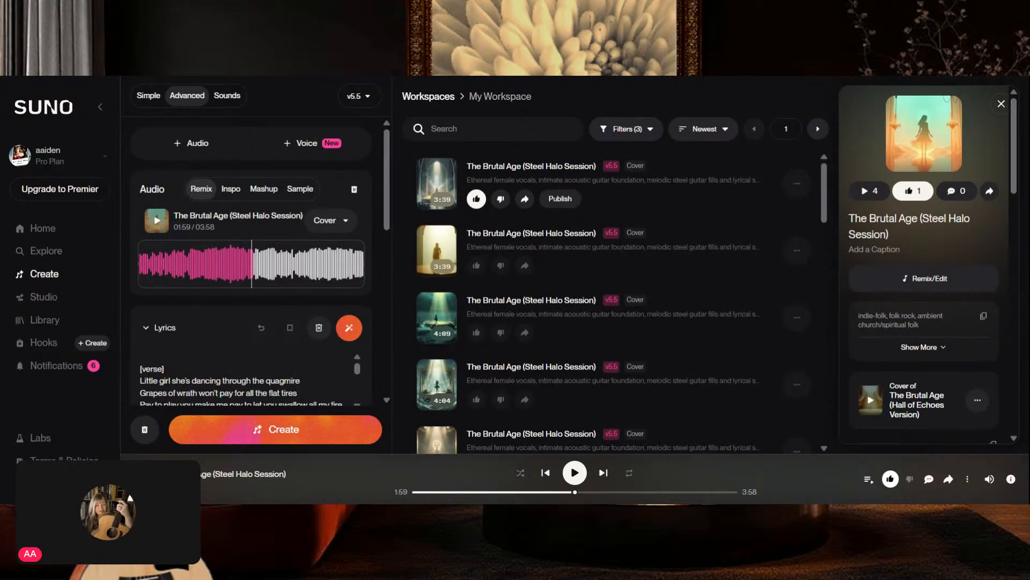
pyautogui.click(344, 220)
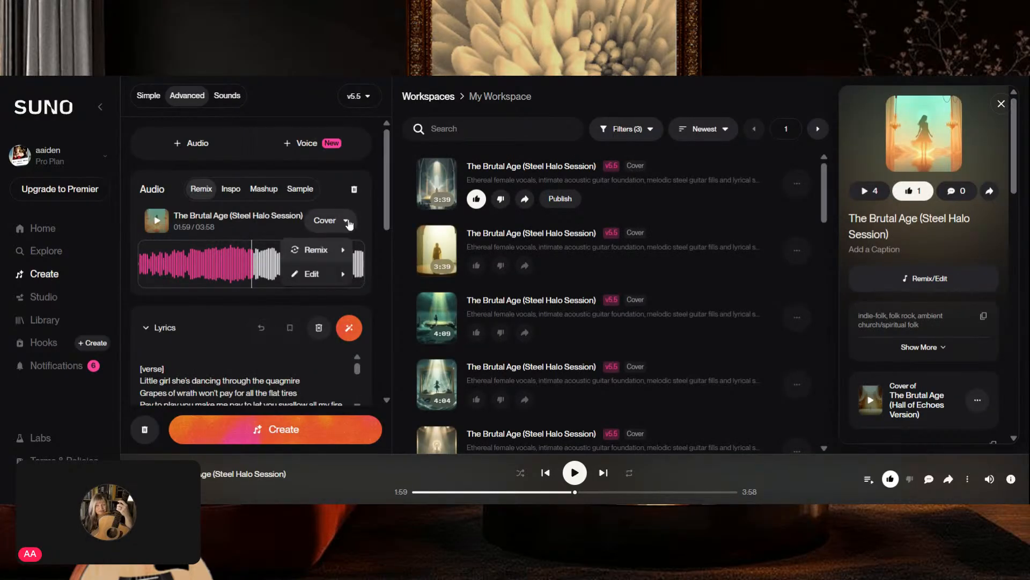
pyautogui.moveTo(335, 251)
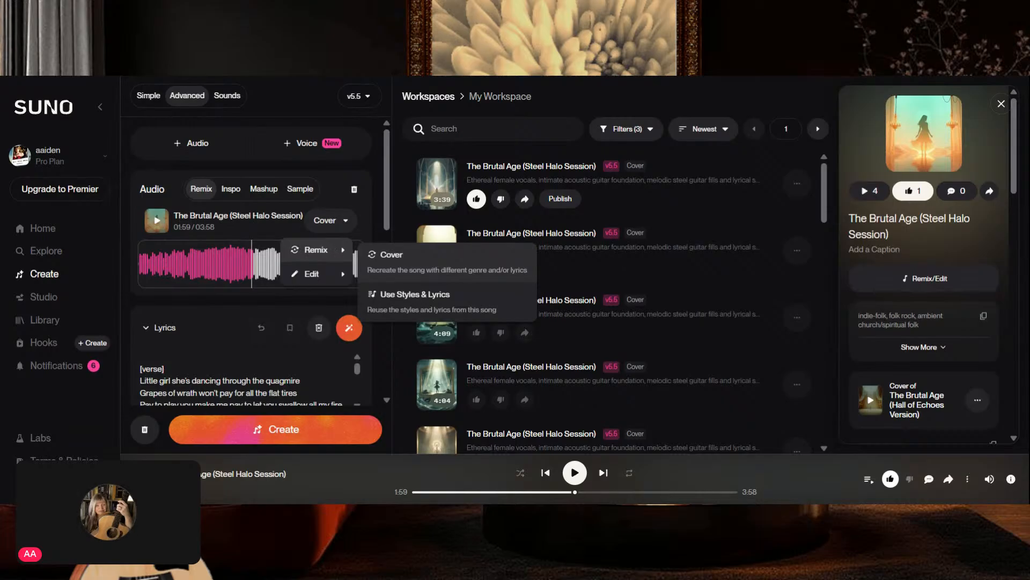
pyautogui.click(220, 356)
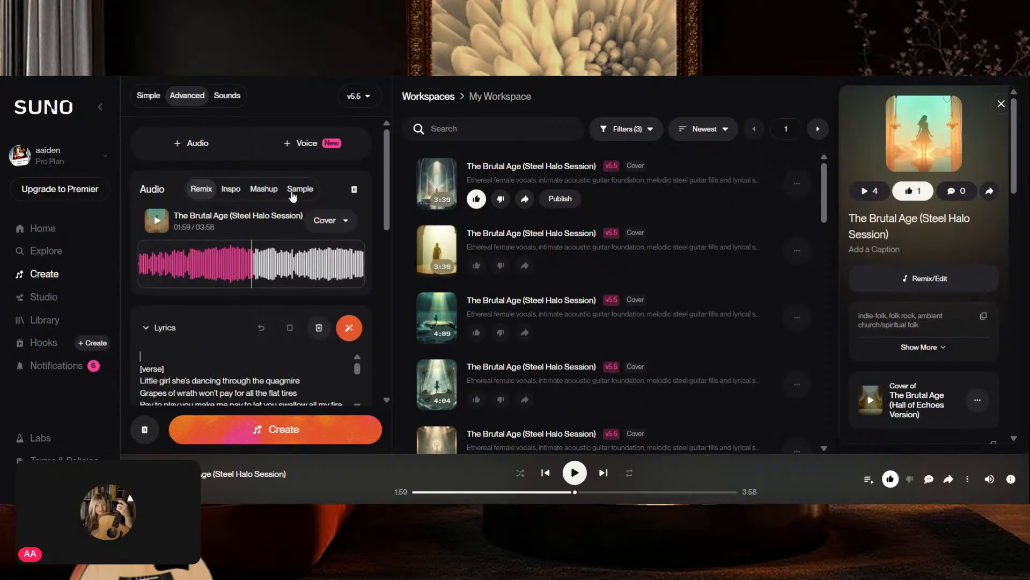
pyautogui.click(328, 221)
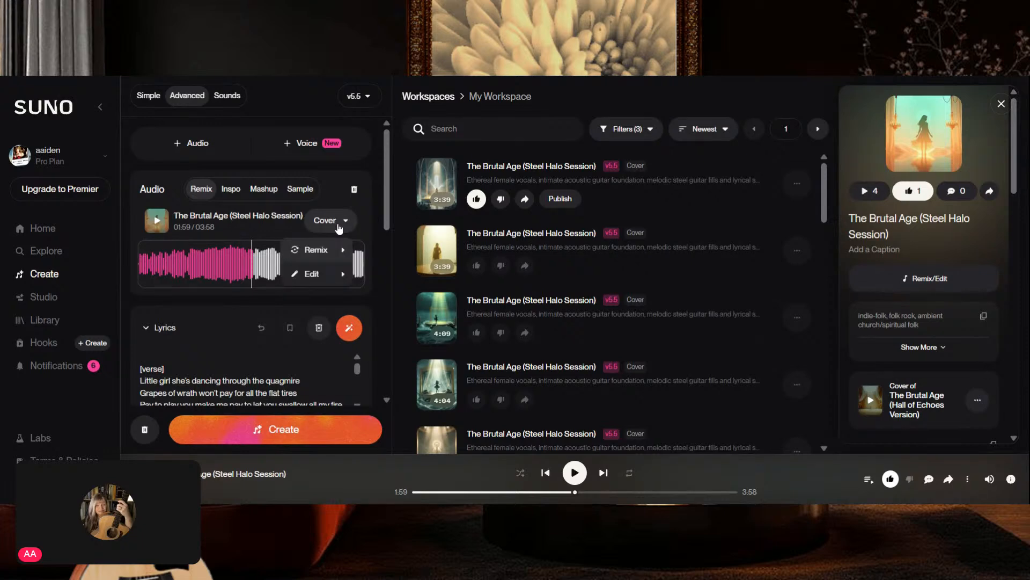
pyautogui.moveTo(334, 275)
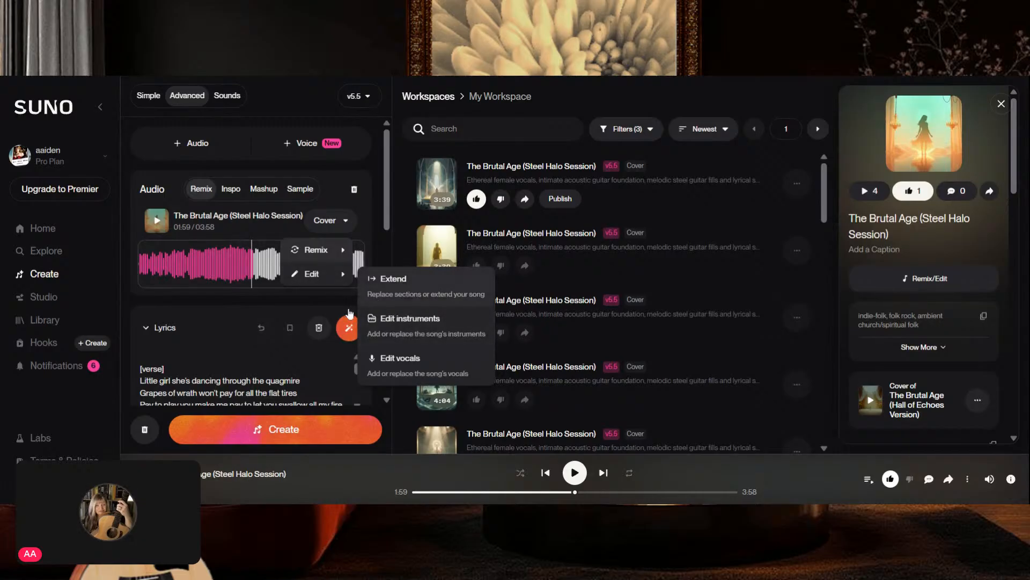
pyautogui.click(164, 368)
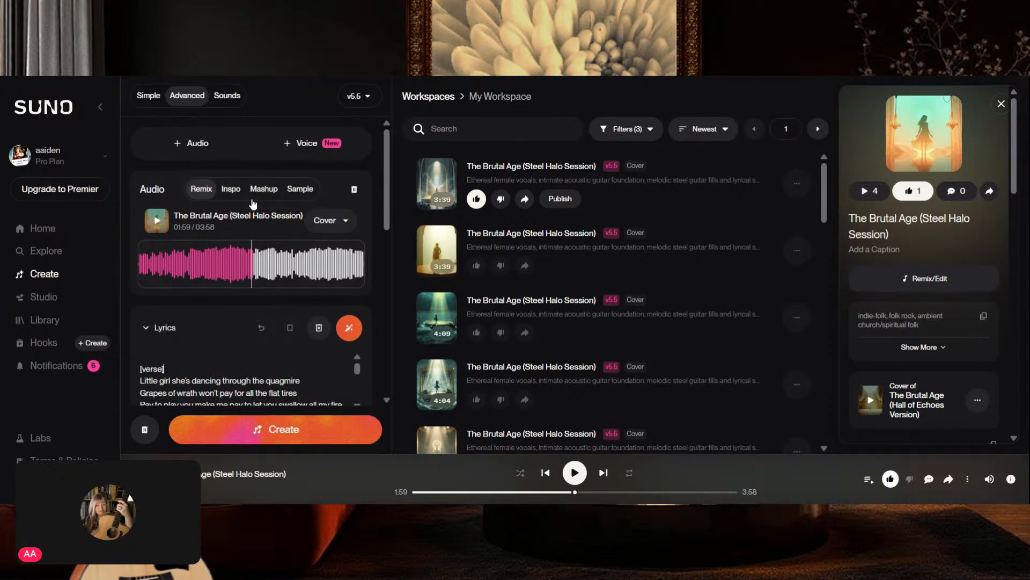
# Step: Visit Home, return to Create, and remove the attached Steel Halo Session audio from the new song
pyautogui.click(33, 229)
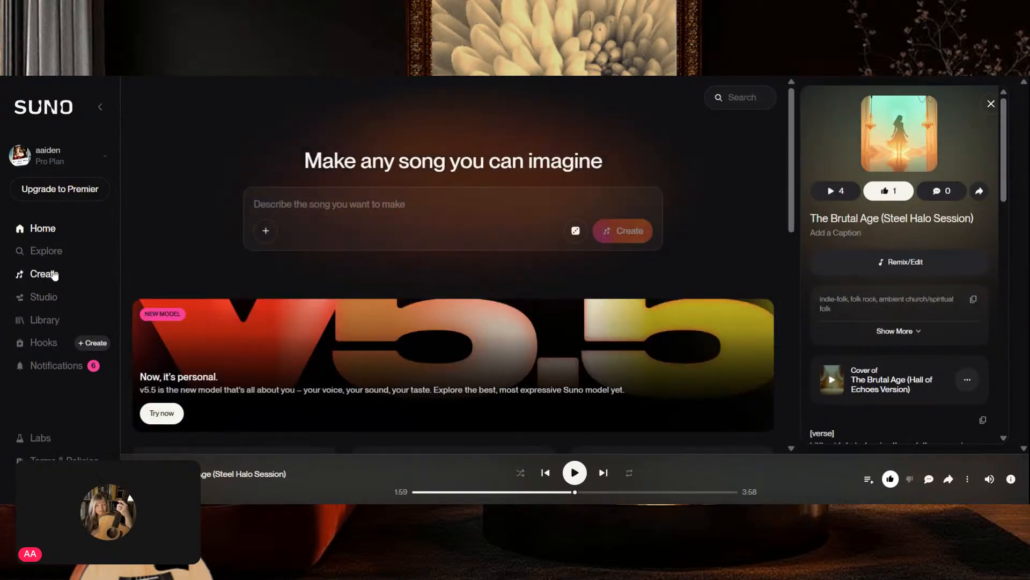
pyautogui.click(49, 272)
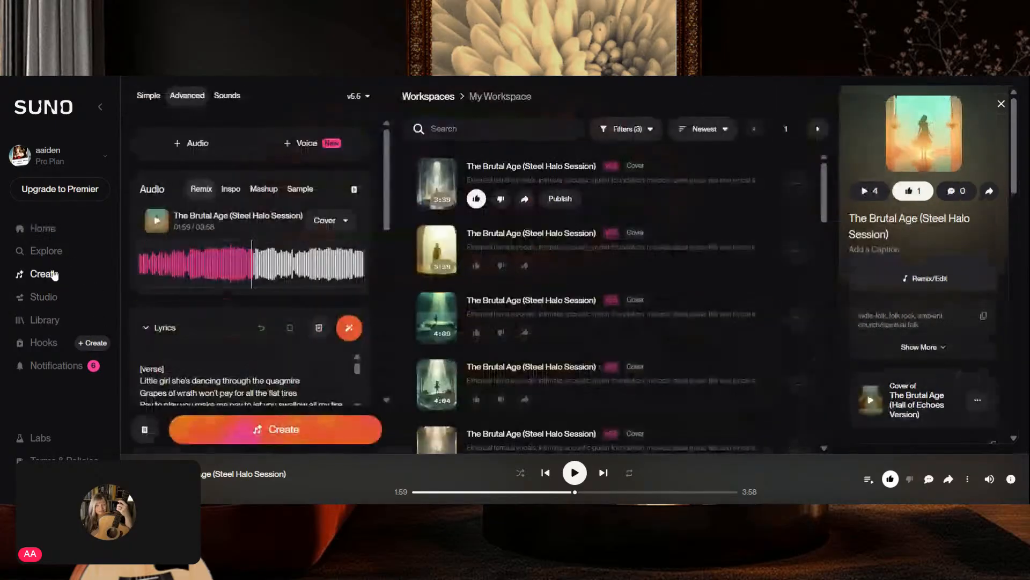
pyautogui.click(349, 220)
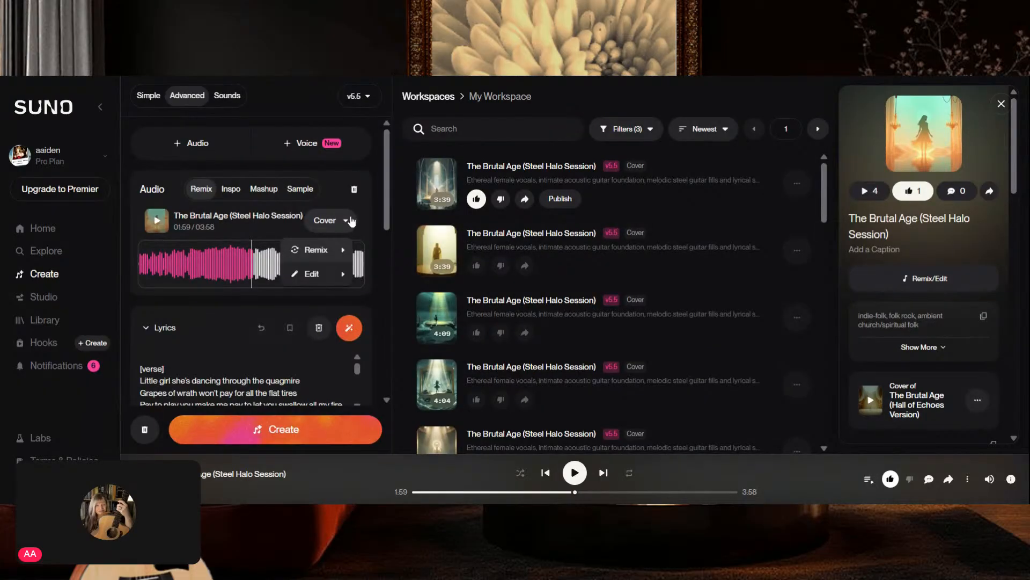
pyautogui.click(361, 209)
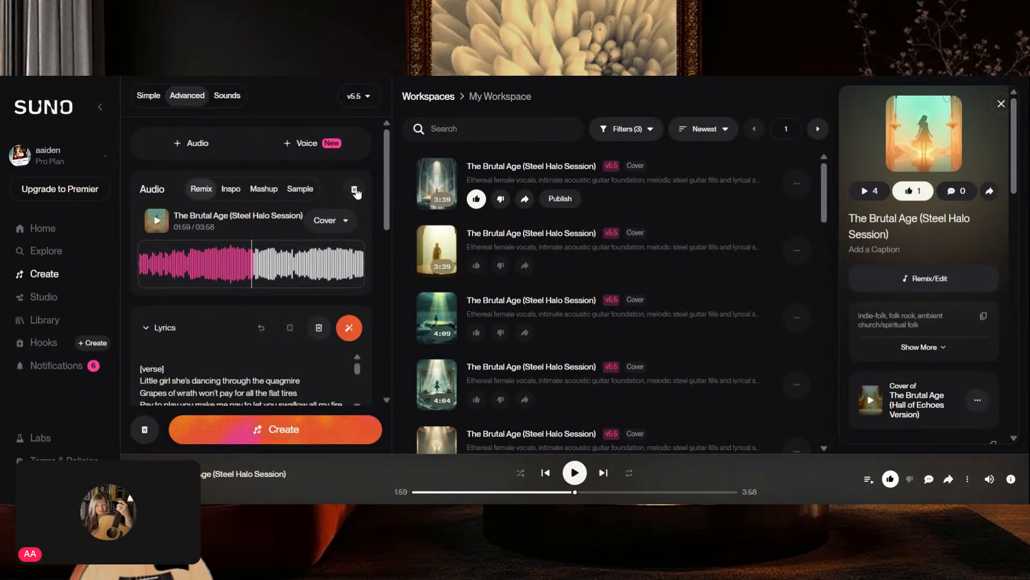
pyautogui.click(355, 190)
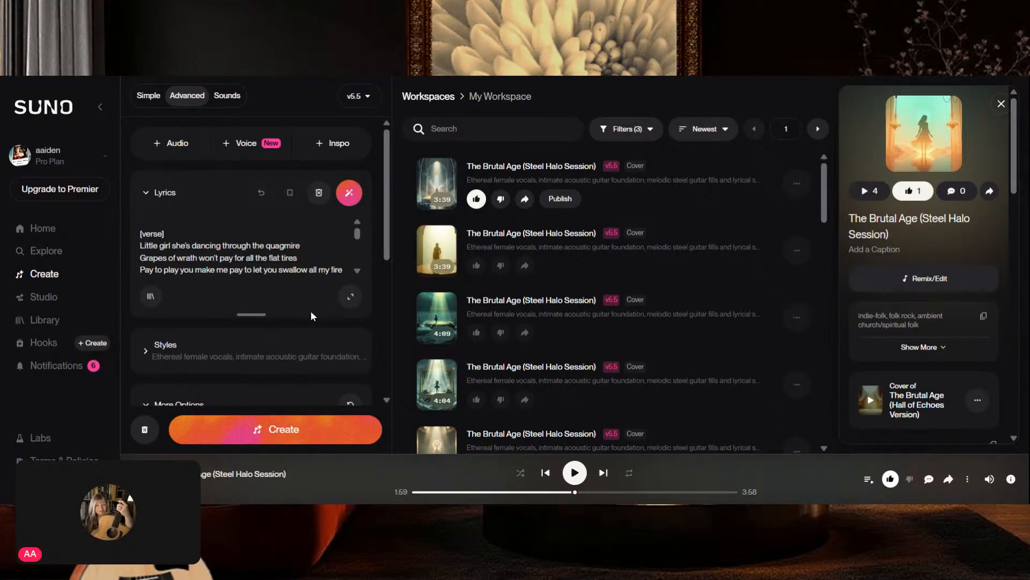
# Step: Shorten the song title to The Brutal Age and generate new songs from the current lyrics and styles without source audio
pyautogui.scroll(-10, 303, 302)
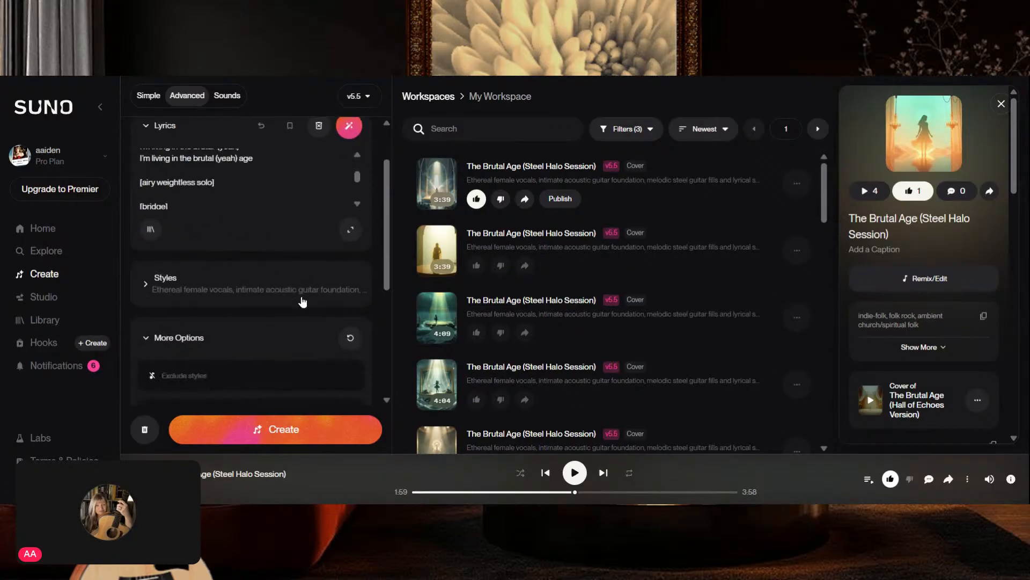
pyautogui.click(249, 288)
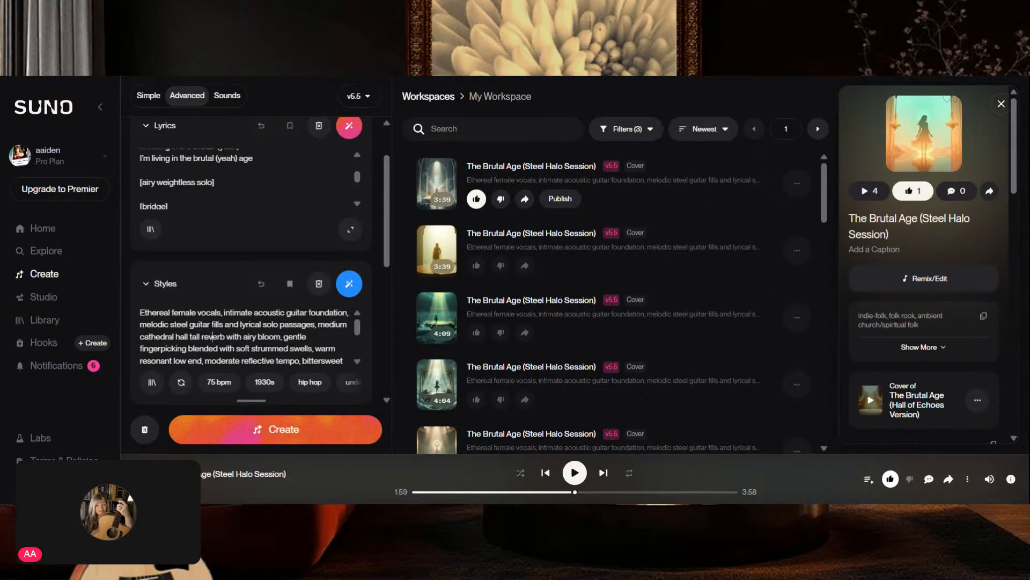
pyautogui.scroll(-4, 277, 293)
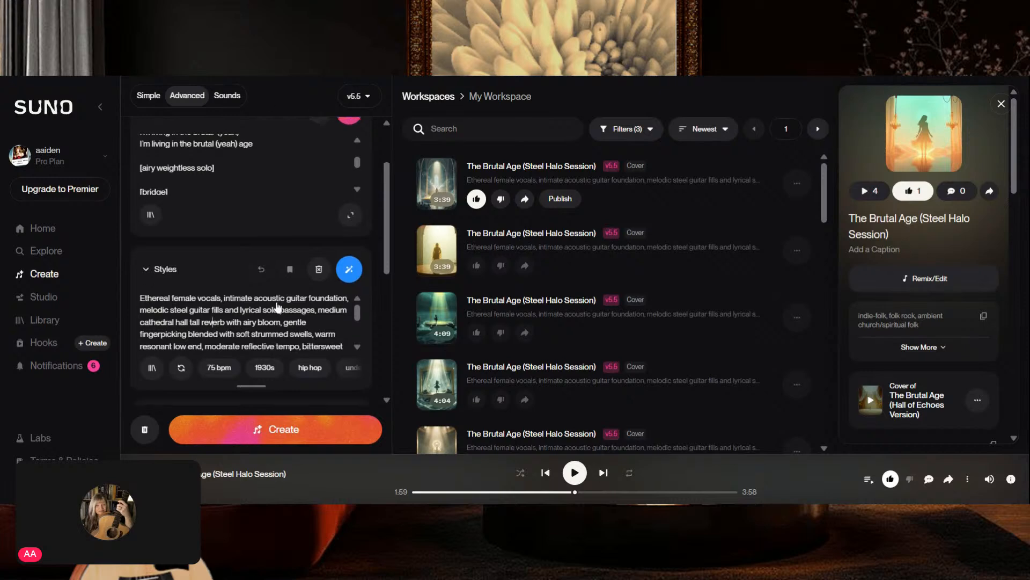
pyautogui.scroll(-3, 278, 293)
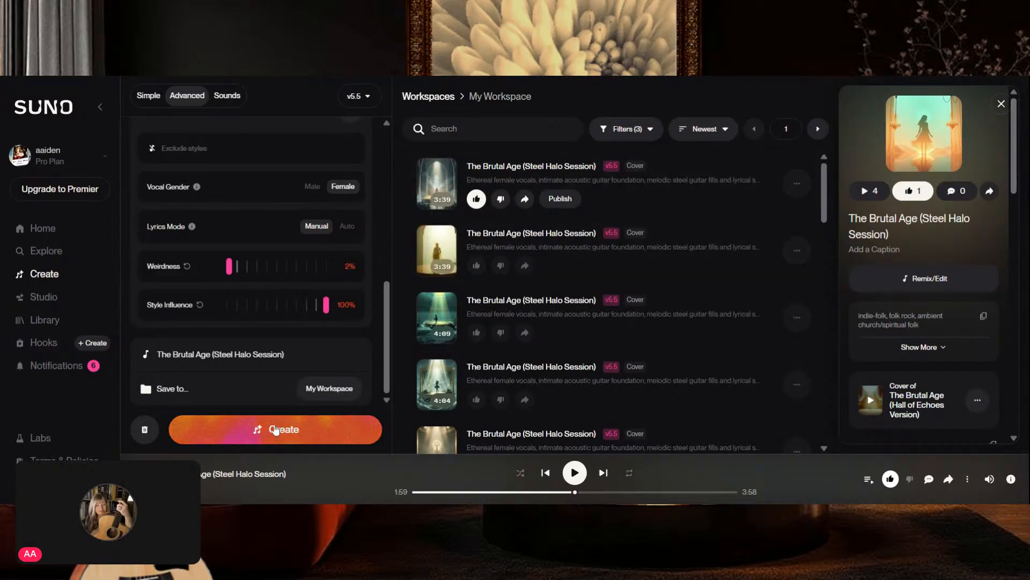
pyautogui.moveTo(213, 354); pyautogui.dragTo(314, 342)
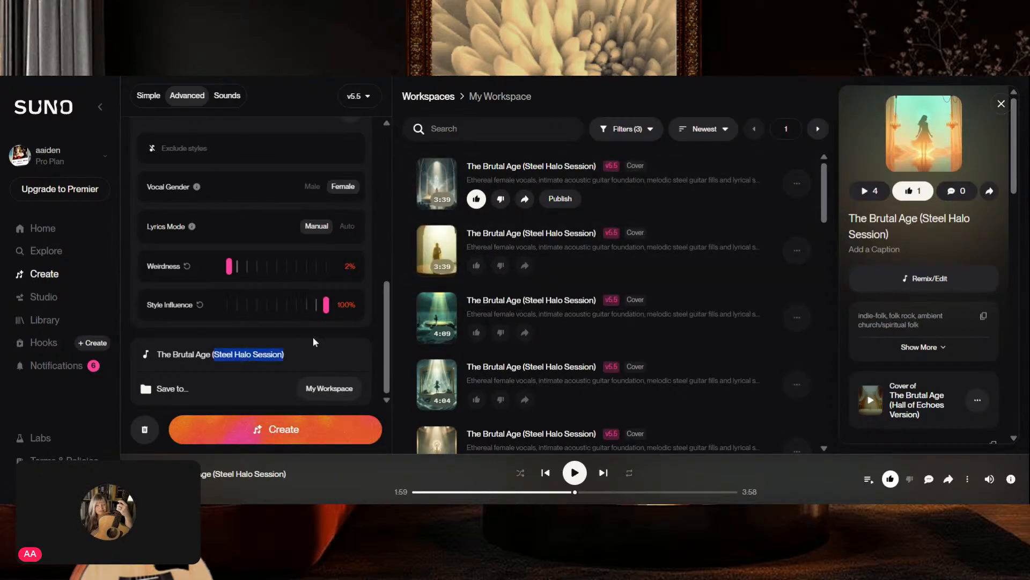
pyautogui.press('BackSpace')
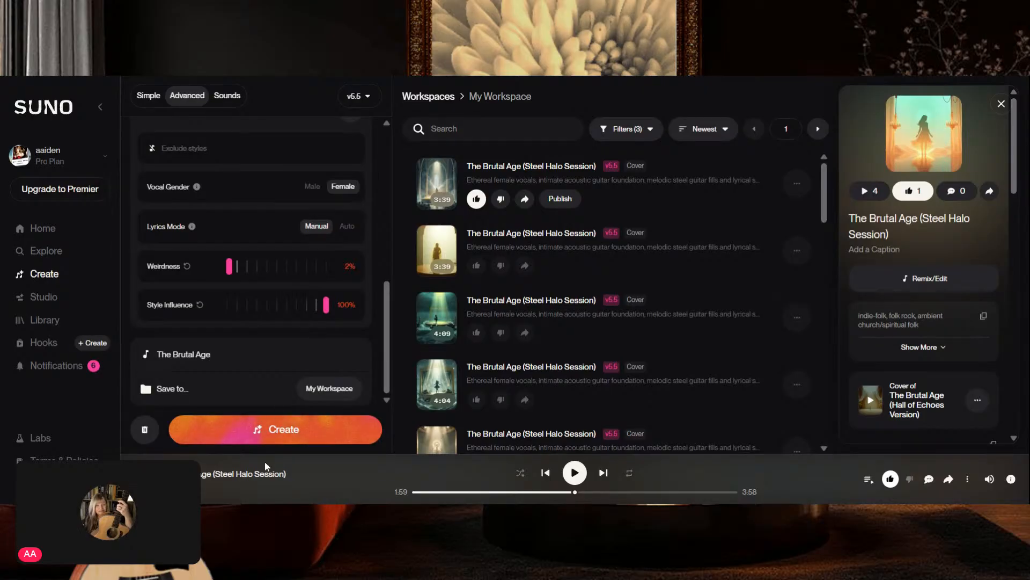
pyautogui.click(288, 433)
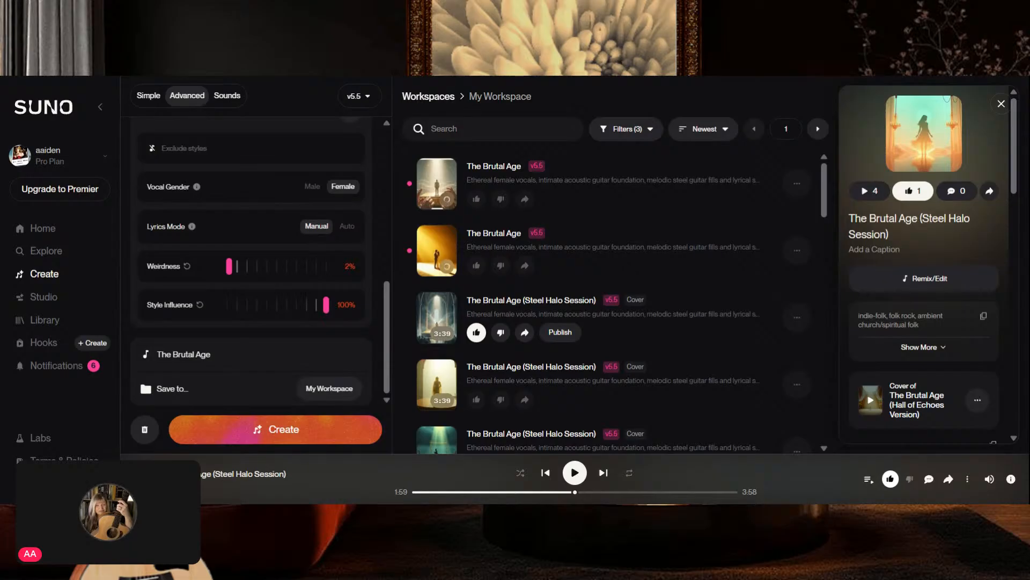
# Step: Listen to the newest The Brutal Age song with the lyrics editor enlarged, and mark the song as disliked
pyautogui.click(437, 184)
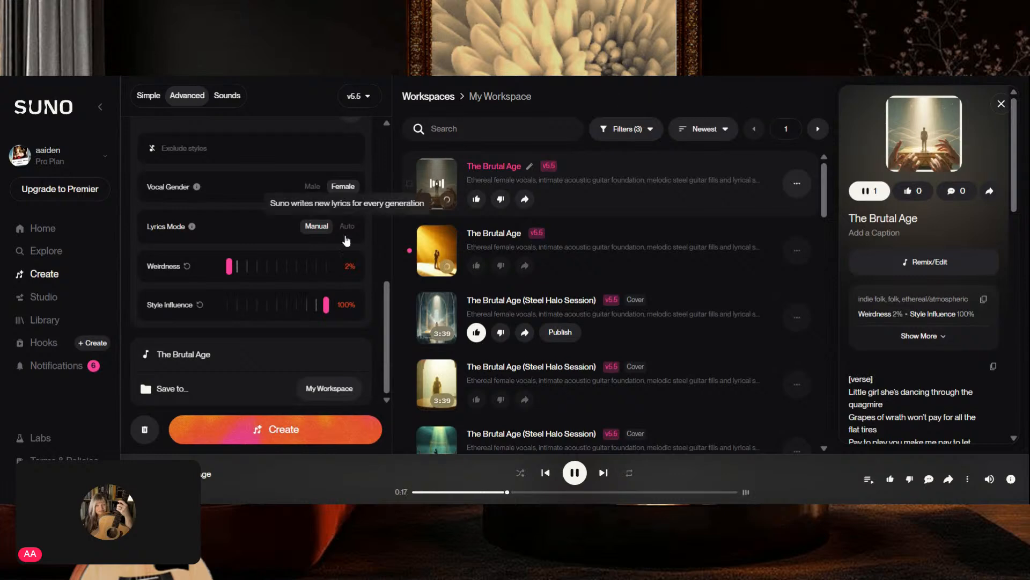
pyautogui.scroll(10, 282, 269)
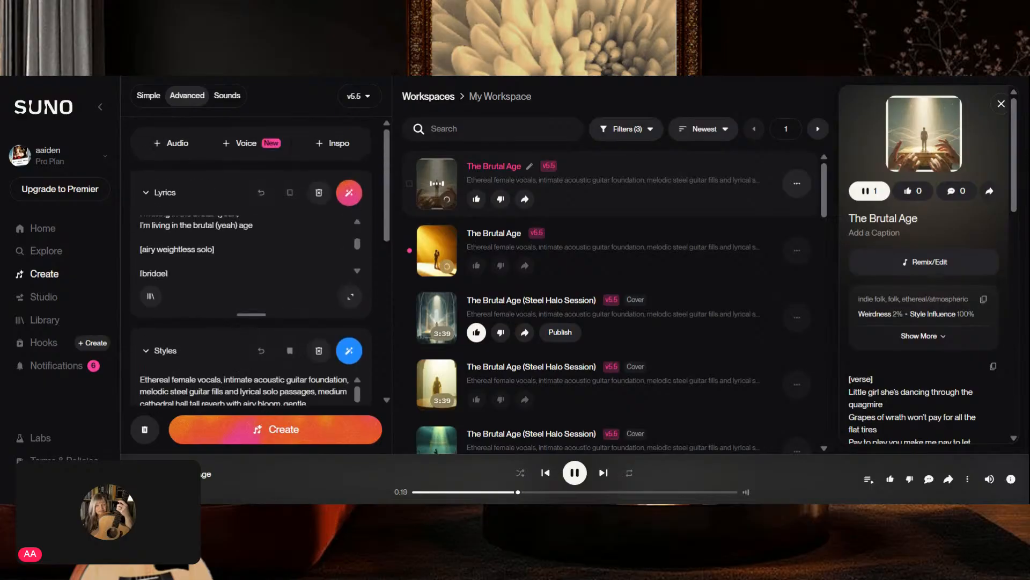
pyautogui.click(351, 296)
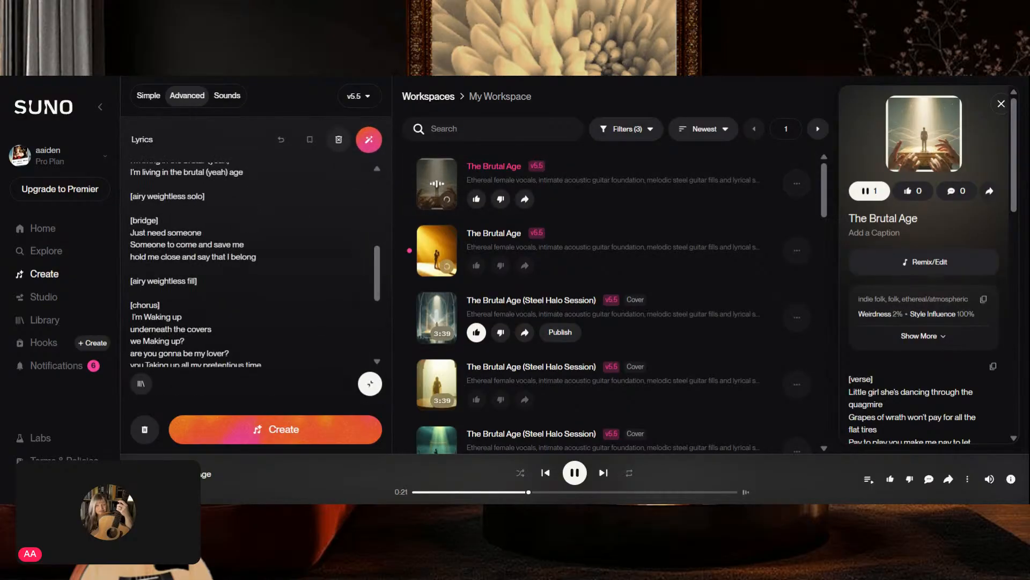
pyautogui.click(438, 183)
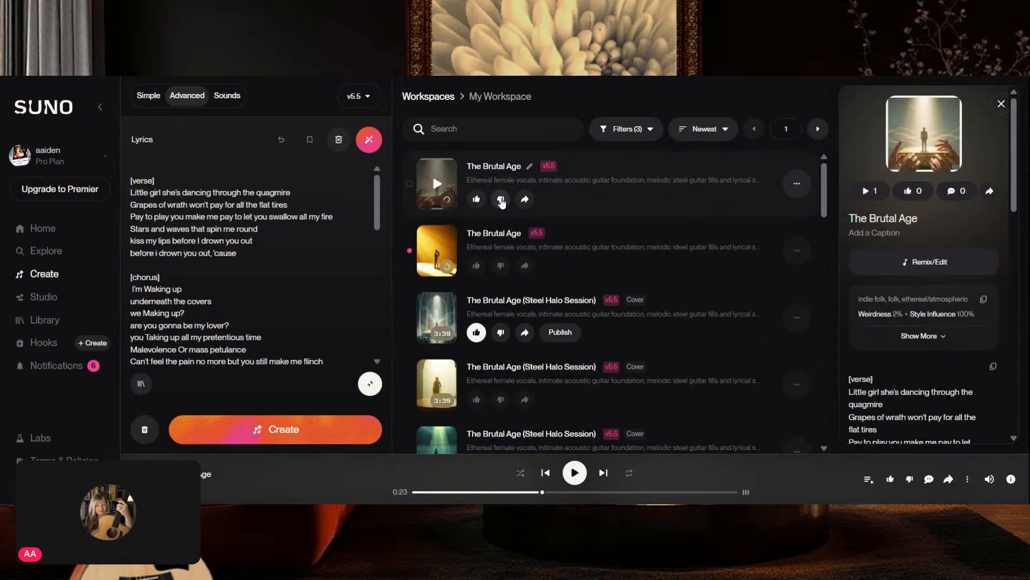
pyautogui.click(501, 200)
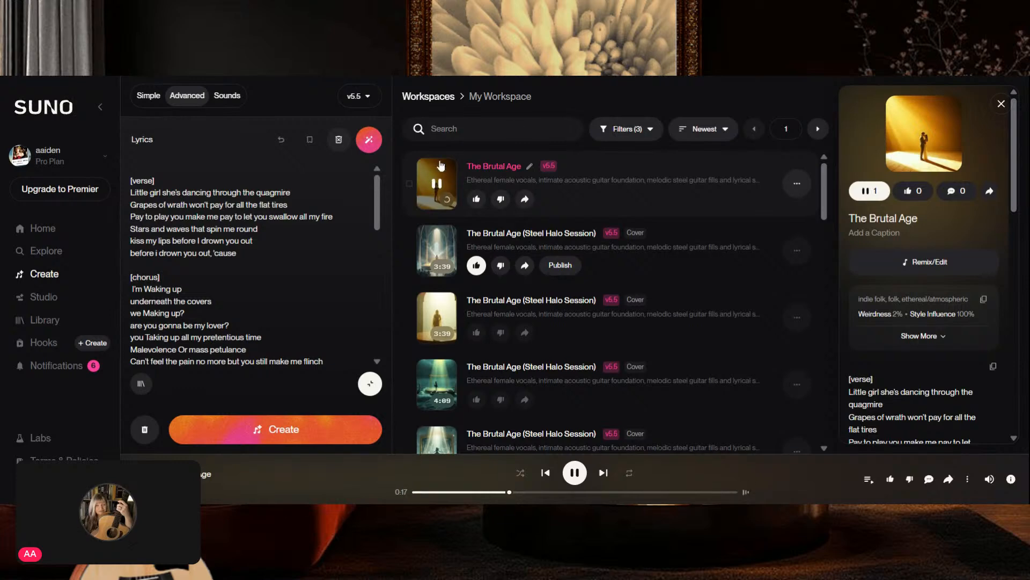
# Step: Stop and dislike the other new The Brutal Age song with the golden artwork, and collapse the enlarged lyrics editor
pyautogui.click(435, 180)
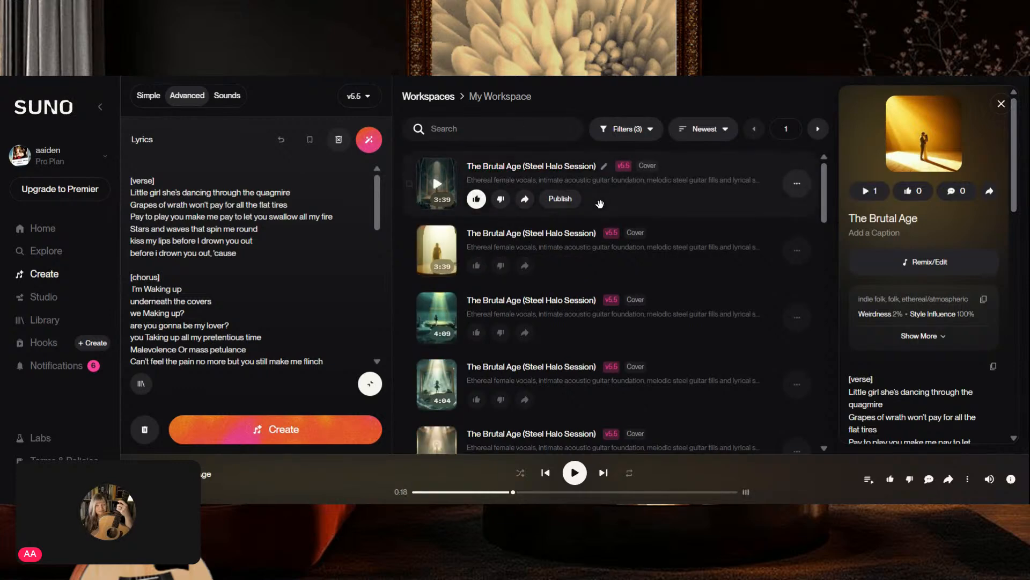
pyautogui.click(369, 383)
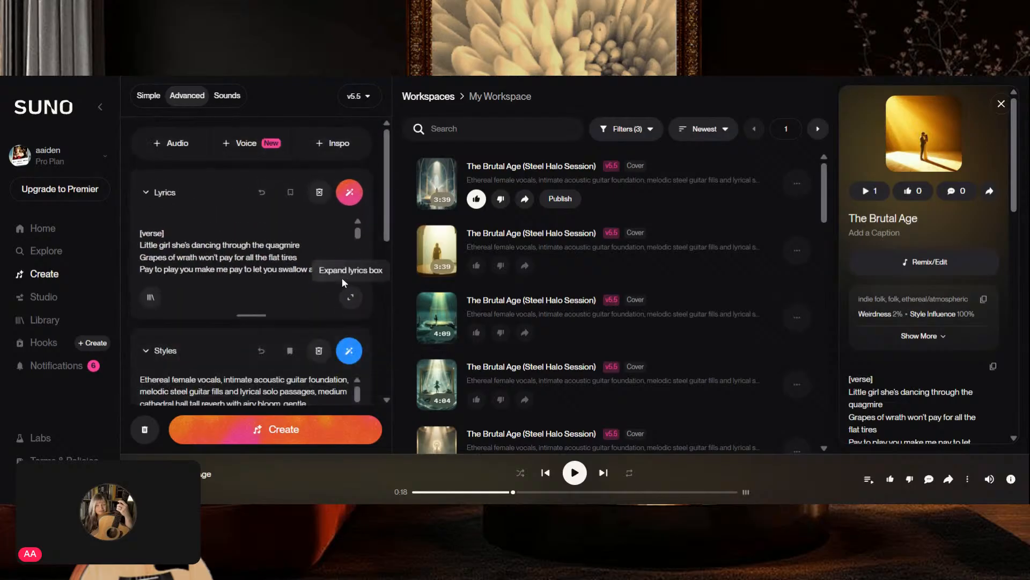
# Step: Dislike the song loaded in the player and insert "bitterweet introspective," after "Ethereal female vocals," in the styles, spelling it "bittersweet introspective,"
pyautogui.scroll(-3, 257, 360)
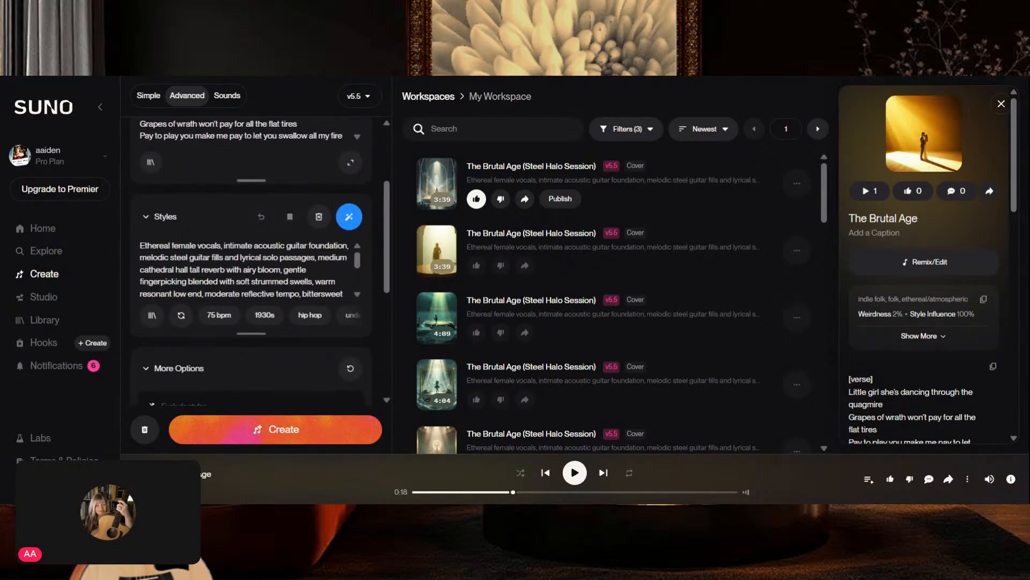
pyautogui.click(910, 479)
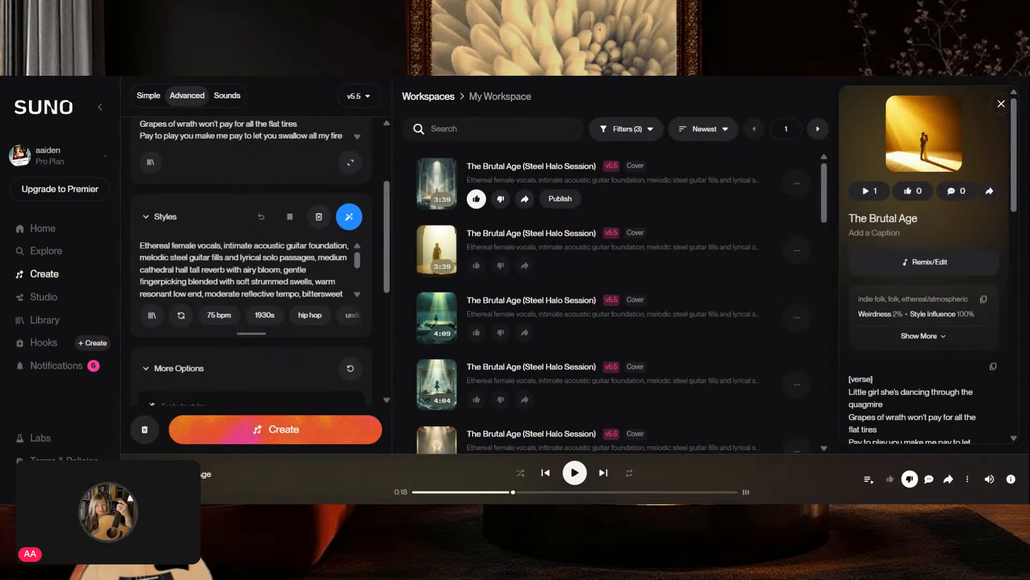
pyautogui.write('bitter')
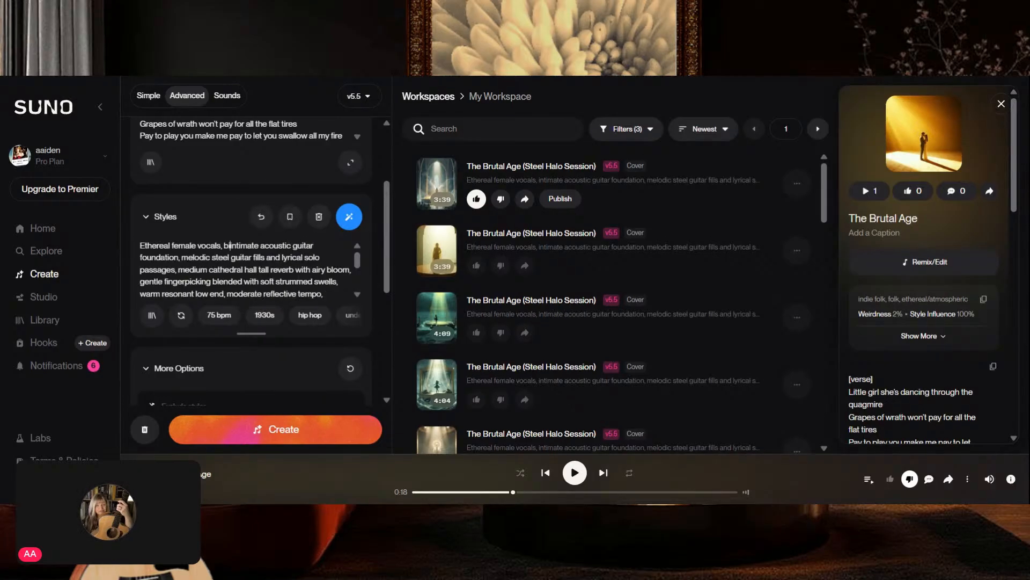
pyautogui.write('sweet')
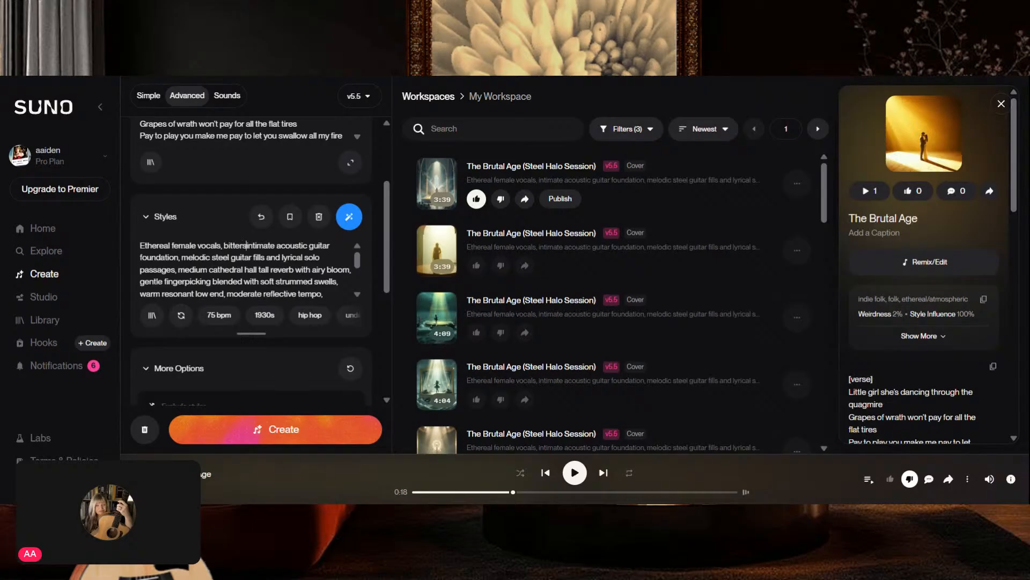
pyautogui.write(' intro')
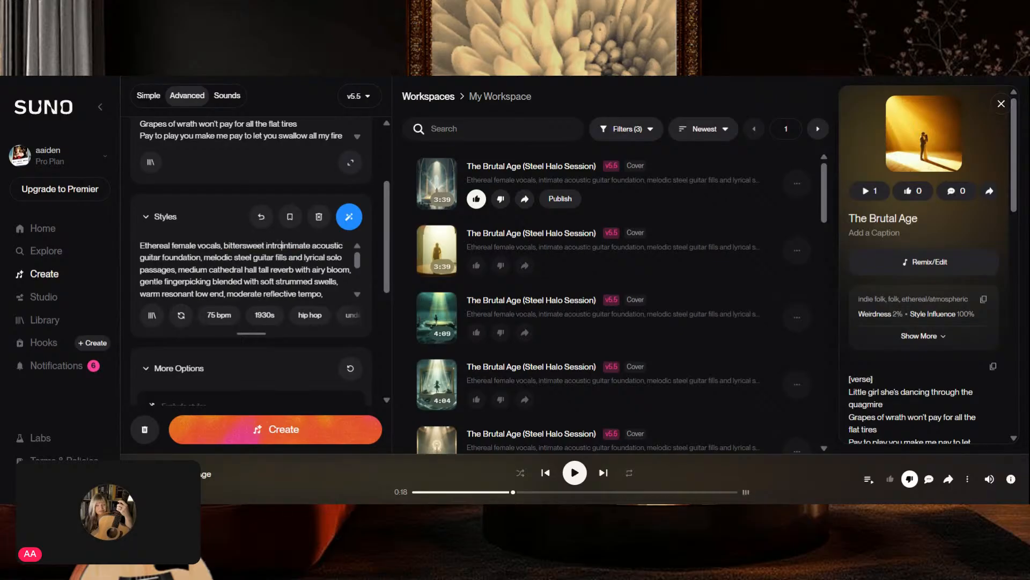
pyautogui.write('spective,')
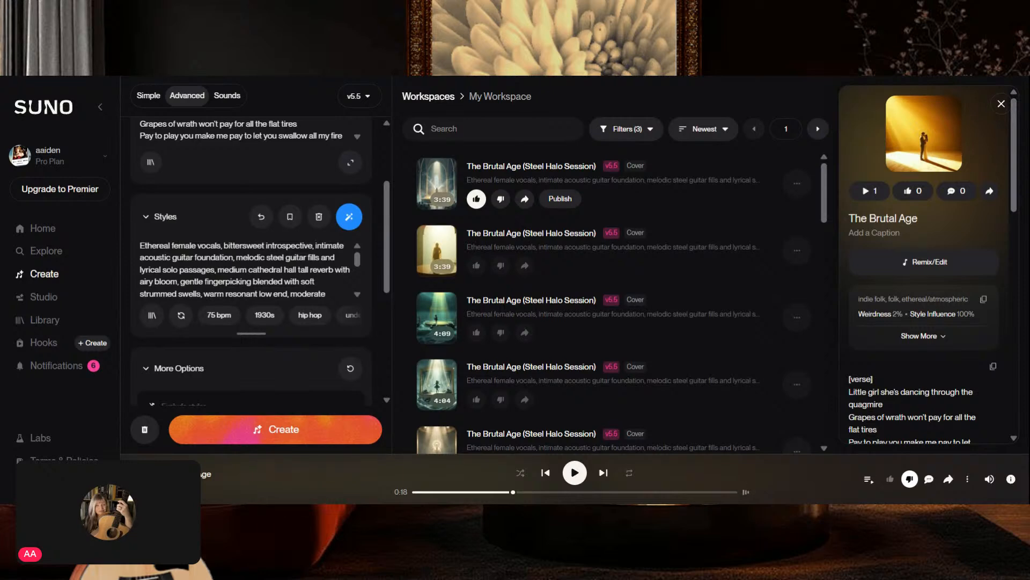
# Step: Review the remaining styles, collapse the additional options, and generate new The Brutal Age songs with the revised styles
pyautogui.scroll(-3, 245, 268)
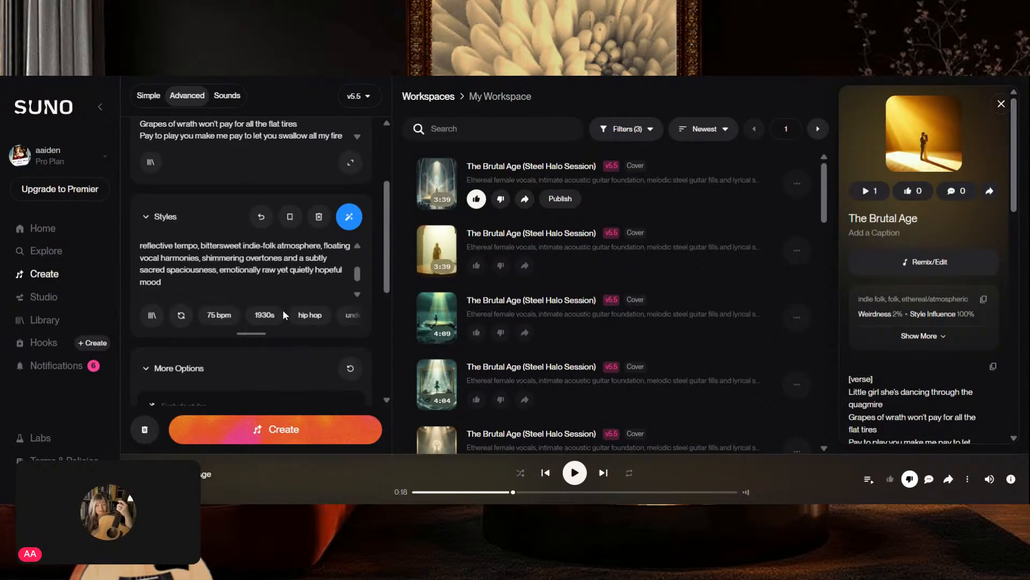
pyautogui.scroll(-2, 290, 361)
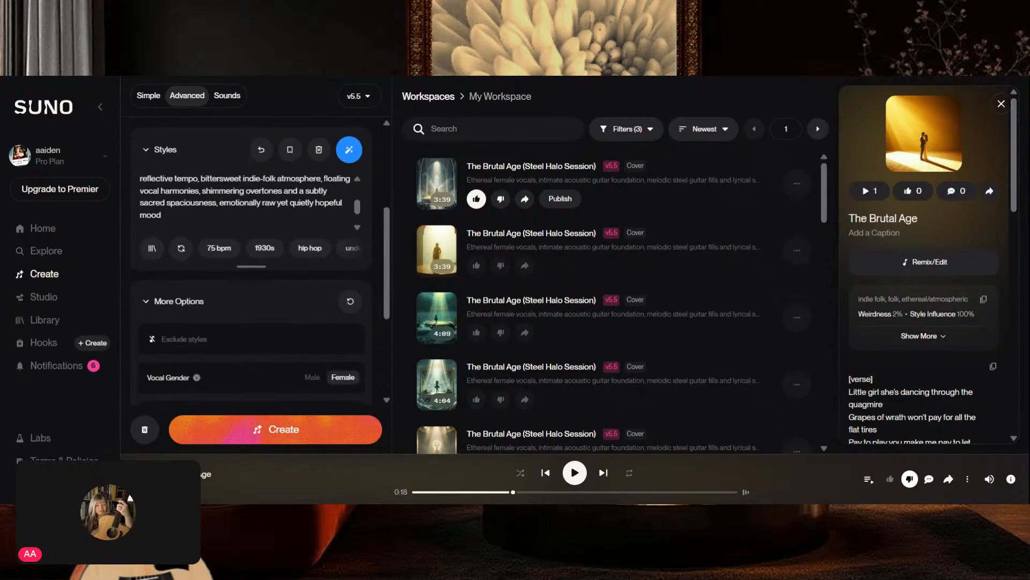
pyautogui.click(180, 302)
pyautogui.click(195, 301)
pyautogui.scroll(-4, 256, 300)
pyautogui.scroll(2, 247, 302)
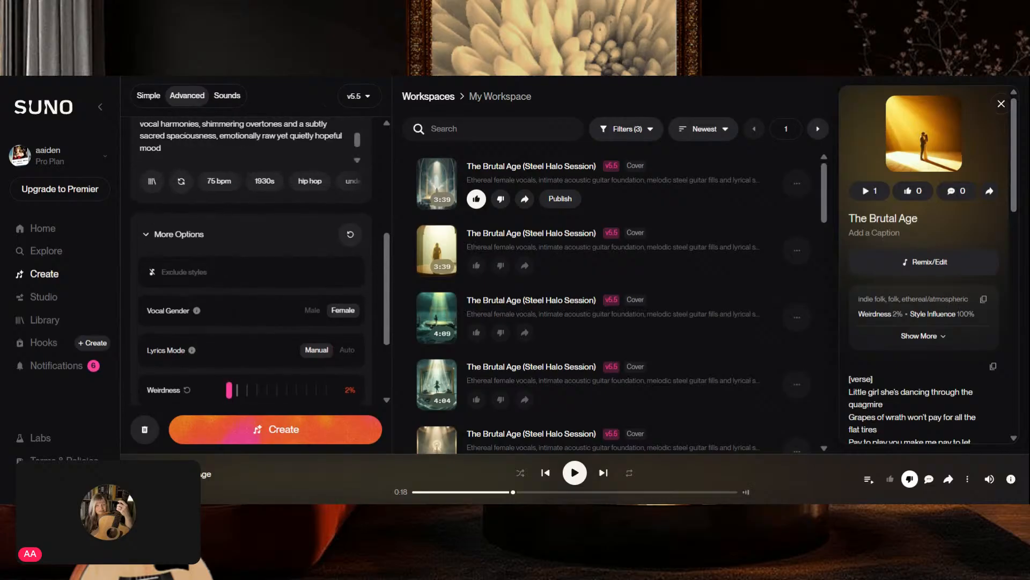
pyautogui.click(184, 236)
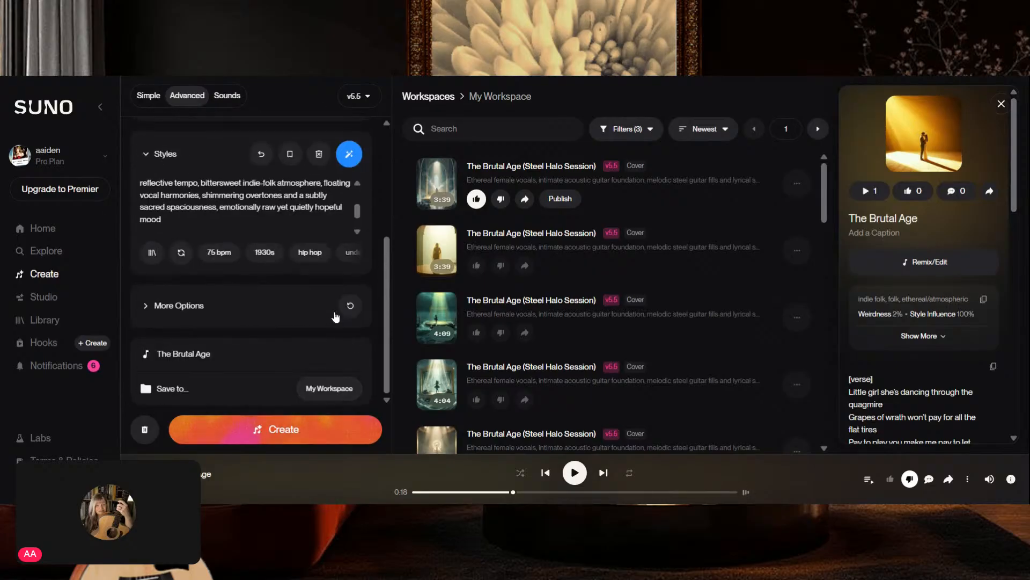
pyautogui.click(307, 430)
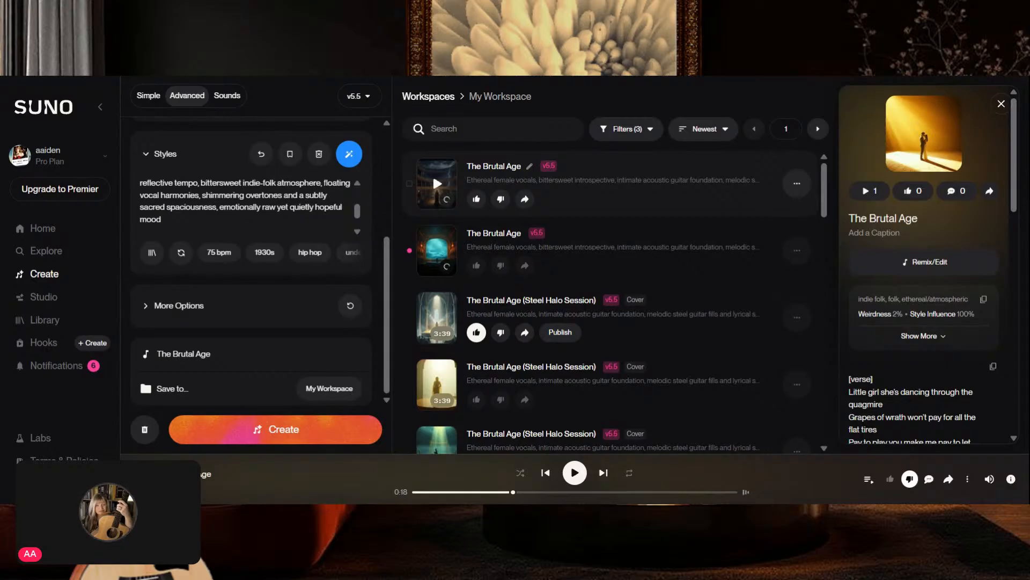
# Step: Listen to the newest The Brutal Age song with the dark theatre artwork, stop it, and mark it as disliked
pyautogui.click(436, 184)
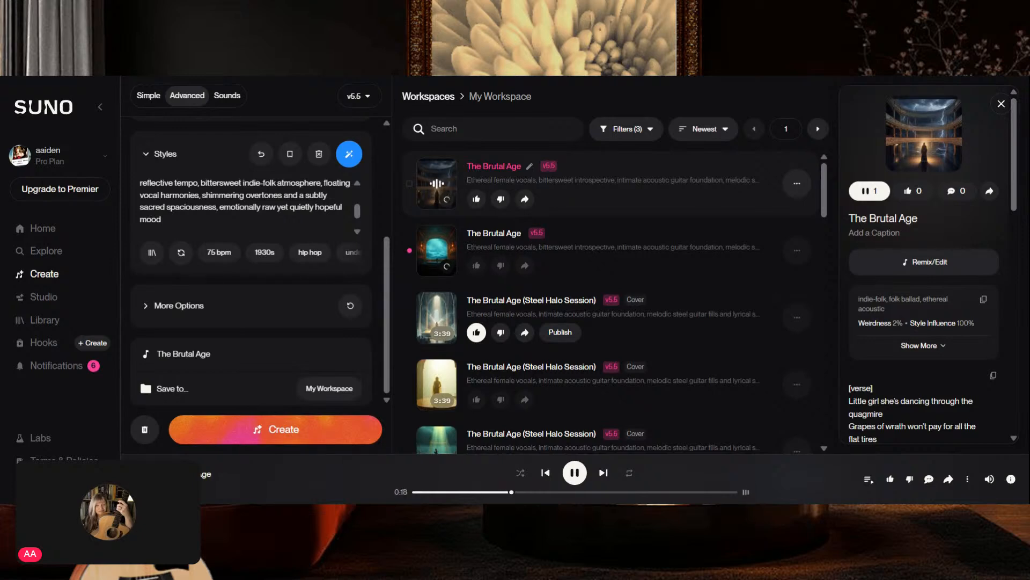
pyautogui.click(437, 184)
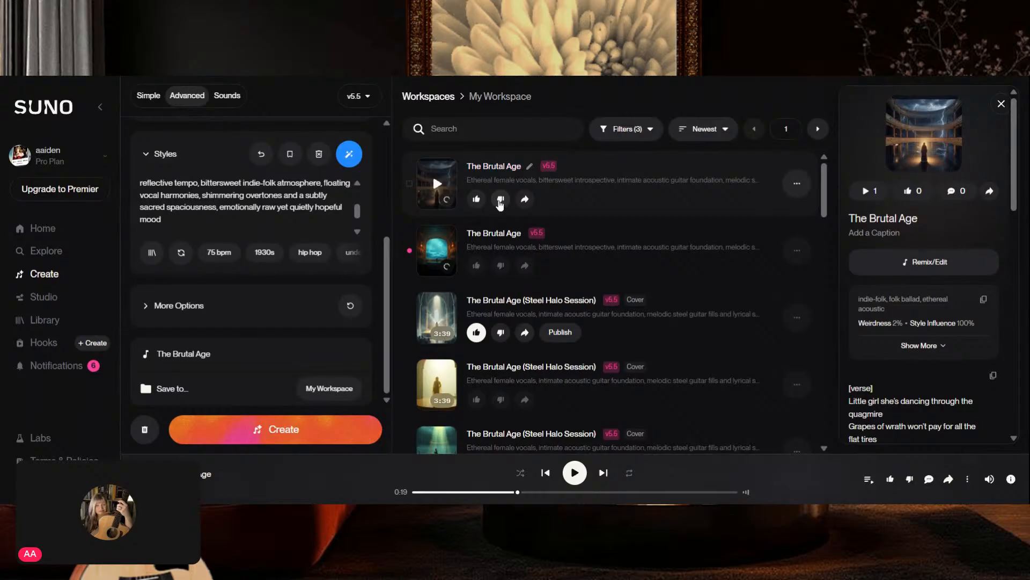
pyautogui.click(500, 200)
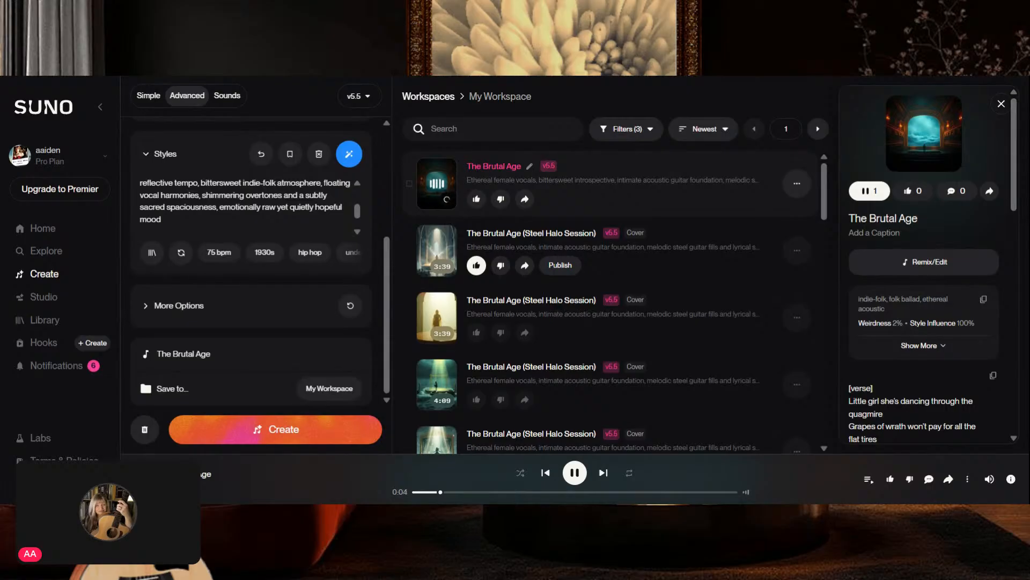
# Step: Stop and dislike the other new The Brutal Age song with the teal archway artwork, and enlarge the lyrics editor
pyautogui.scroll(5, 359, 201)
pyautogui.scroll(1, 359, 202)
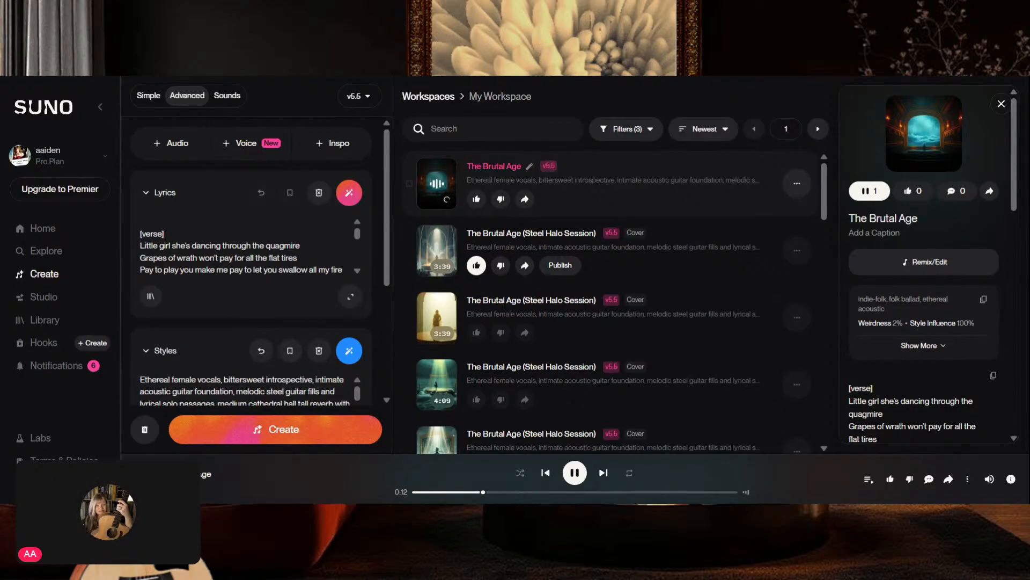
pyautogui.scroll(-3, 256, 354)
pyautogui.scroll(-1, 256, 354)
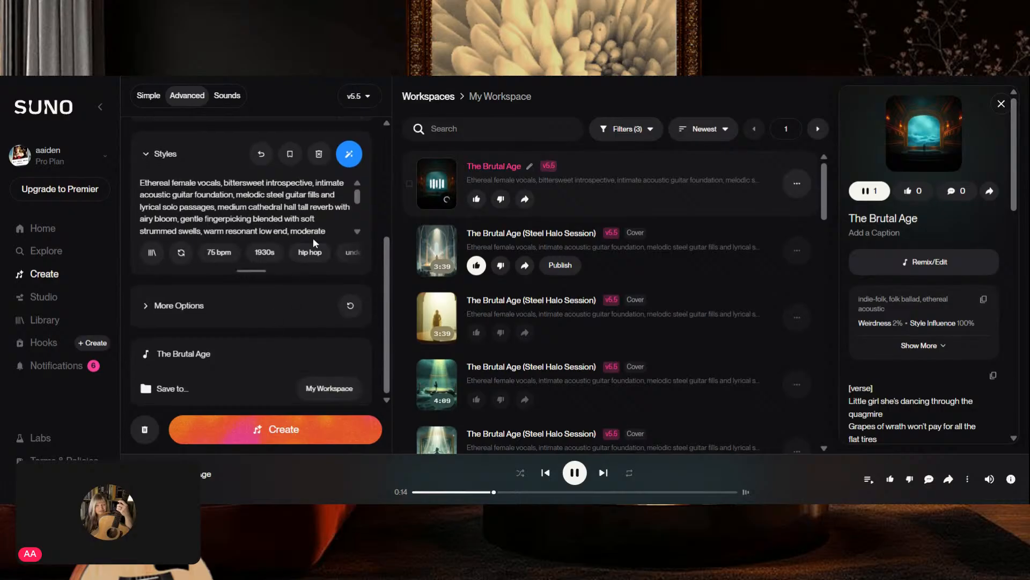
pyautogui.click(436, 183)
pyautogui.click(501, 199)
pyautogui.scroll(4, 356, 234)
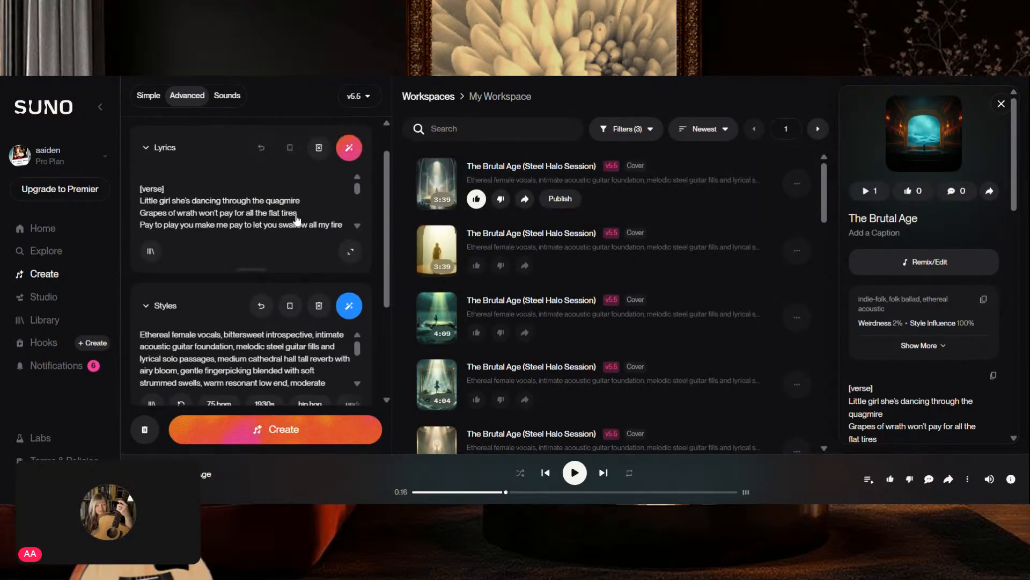
pyautogui.click(351, 296)
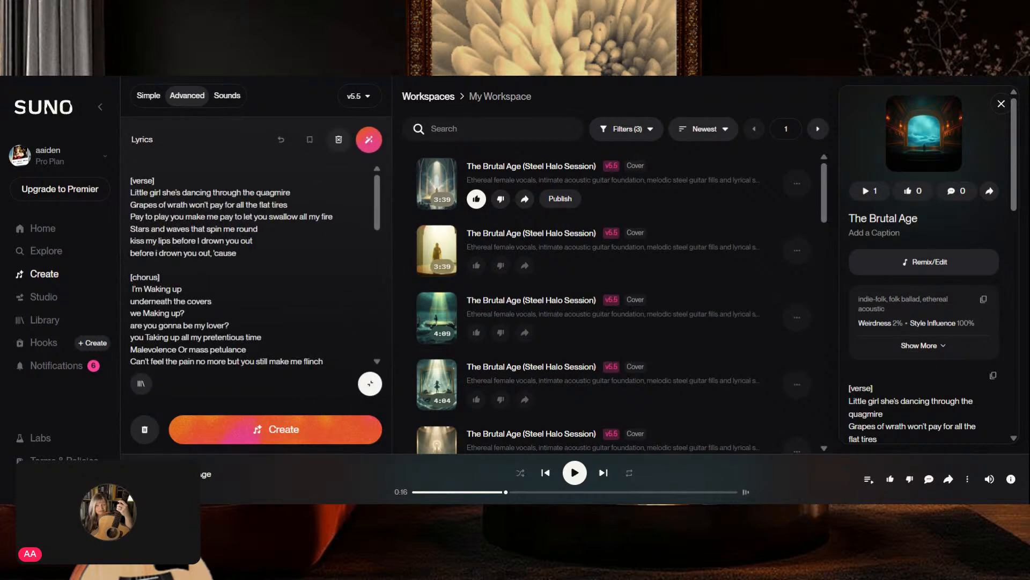
pyautogui.press('d')
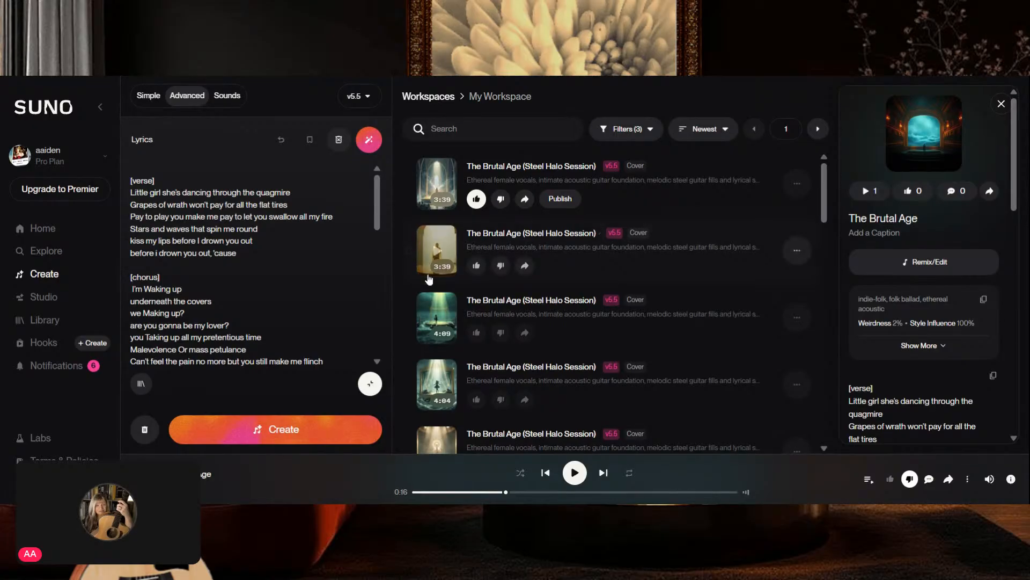
# Step: Play the liked The Brutal Age (Steel Halo Session) cover almost to its end while following the lyrics, and stop playback
pyautogui.scroll(-2, 569, 241)
pyautogui.scroll(3, 652, 263)
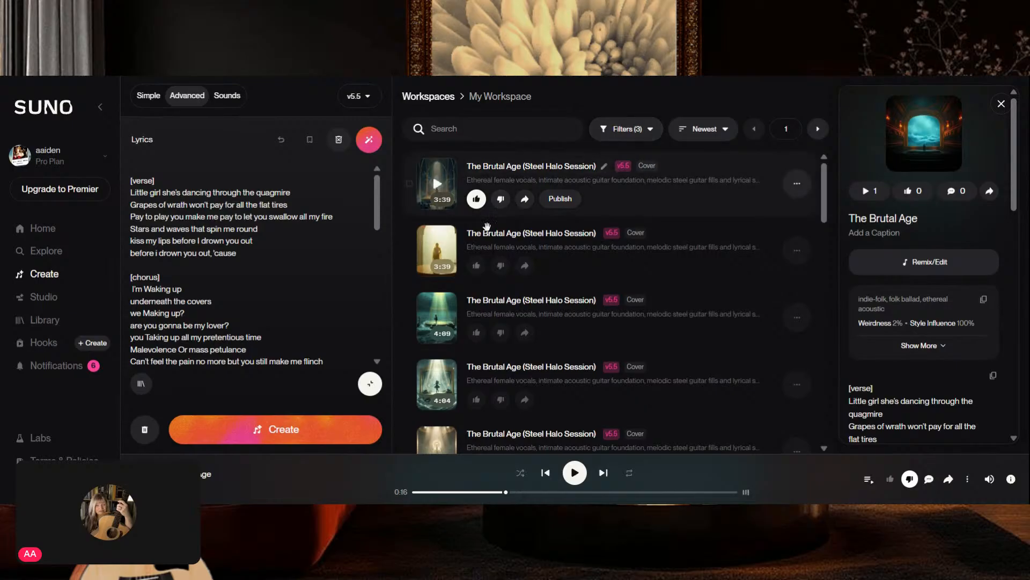
pyautogui.click(436, 186)
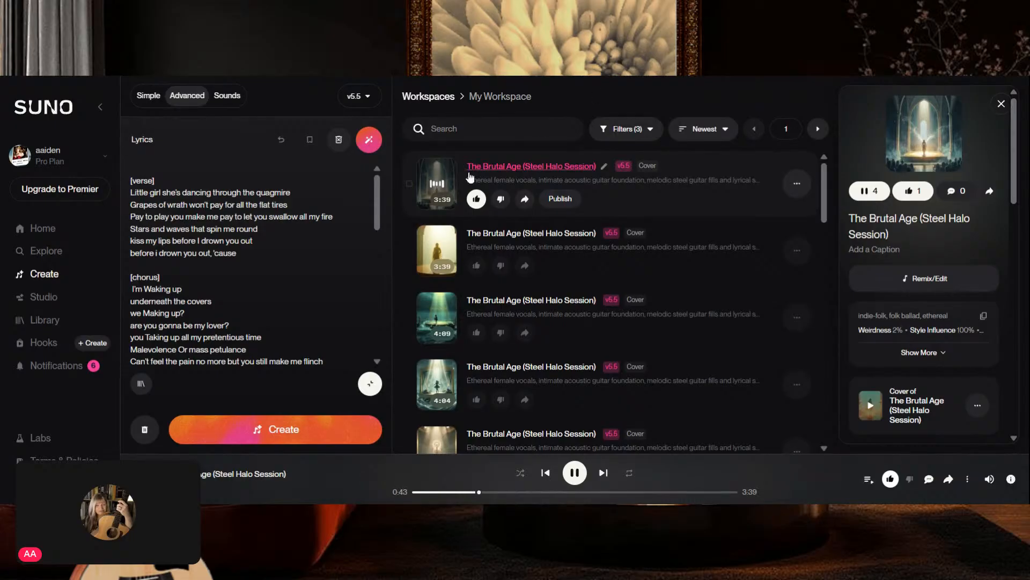
pyautogui.scroll(-2, 253, 263)
pyautogui.scroll(1, 252, 263)
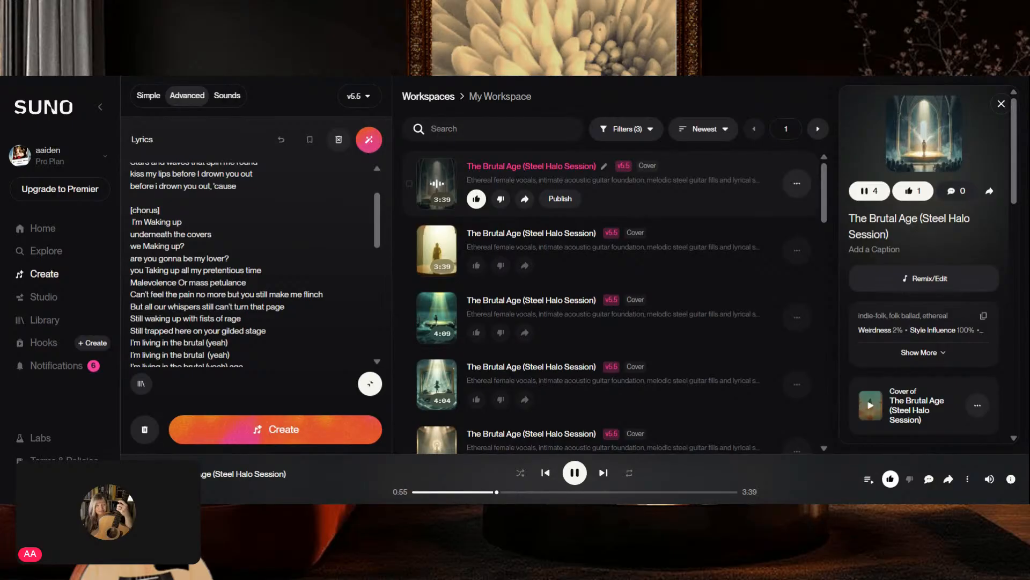
pyautogui.scroll(-1, 252, 263)
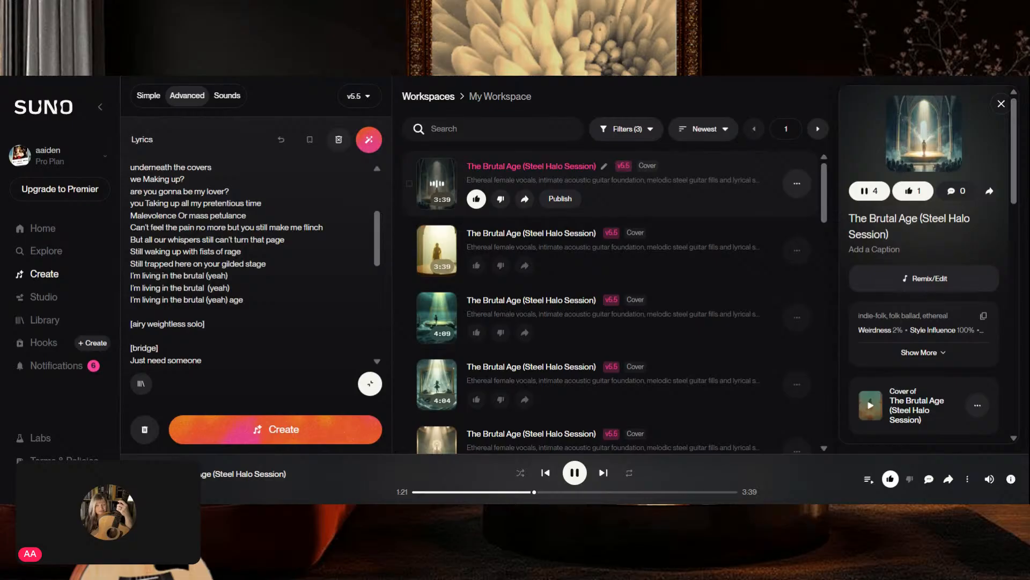
pyautogui.scroll(-2, 252, 263)
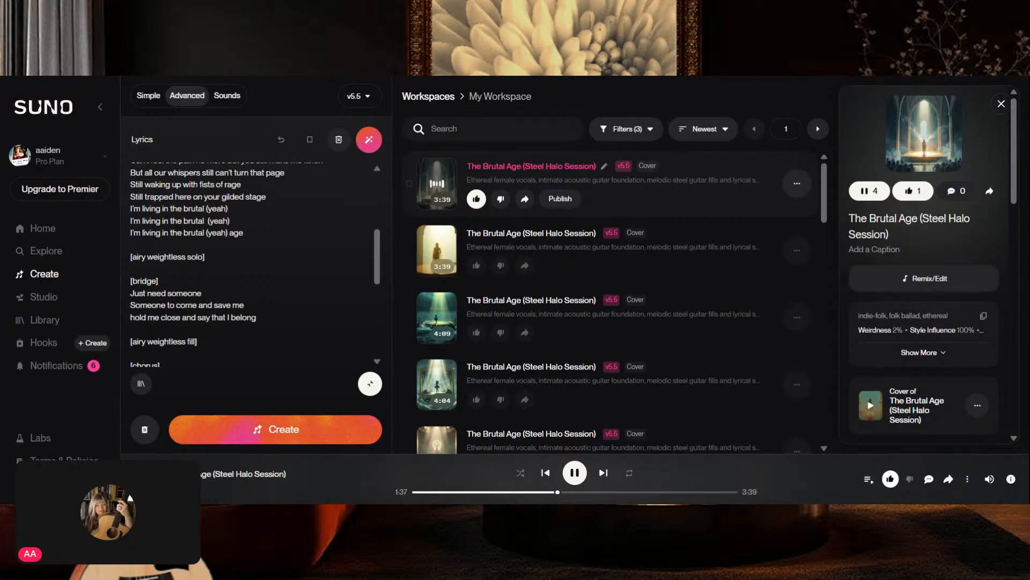
pyautogui.scroll(-3, 252, 263)
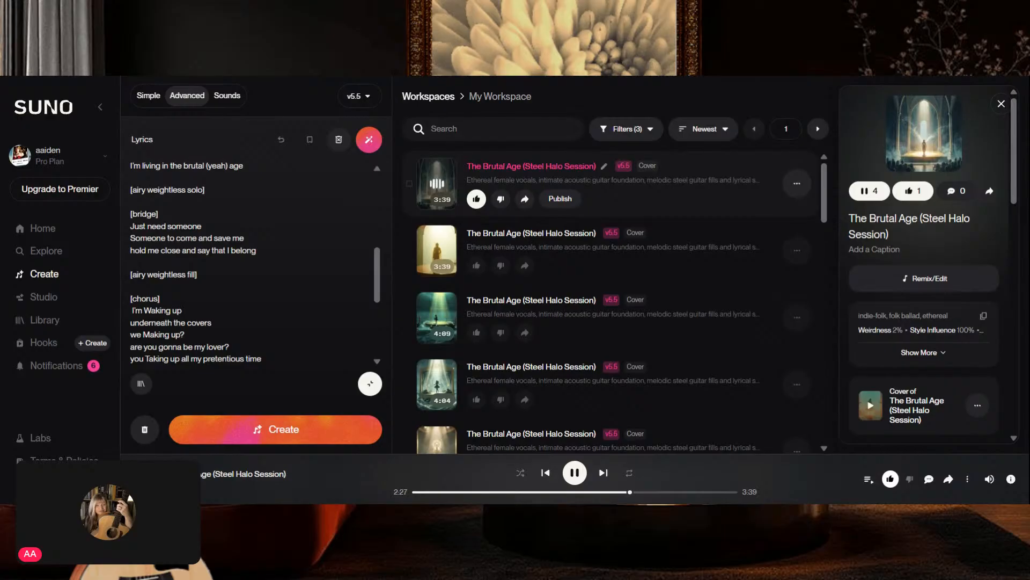
pyautogui.scroll(-3, 252, 263)
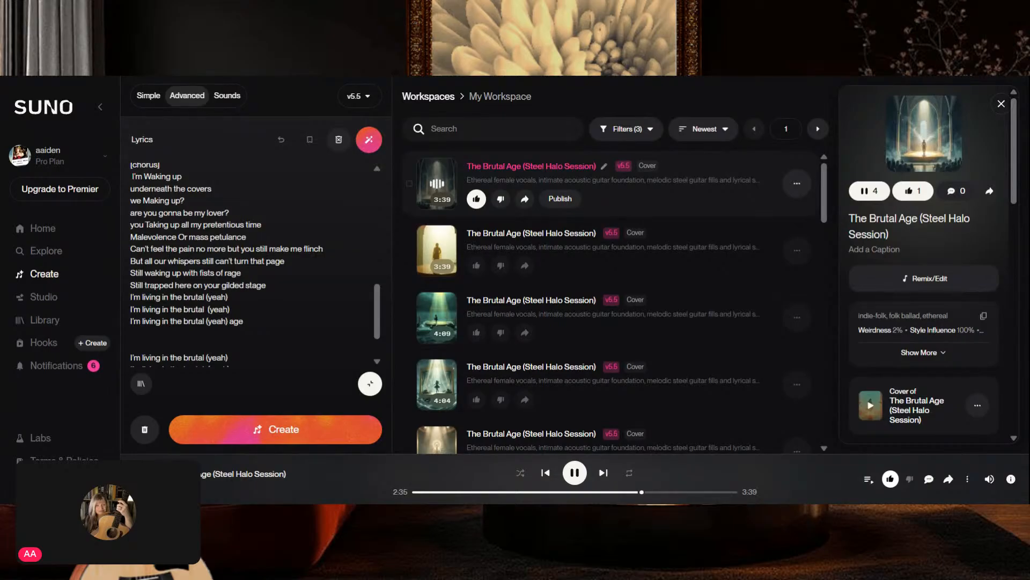
pyautogui.scroll(-1, 255, 263)
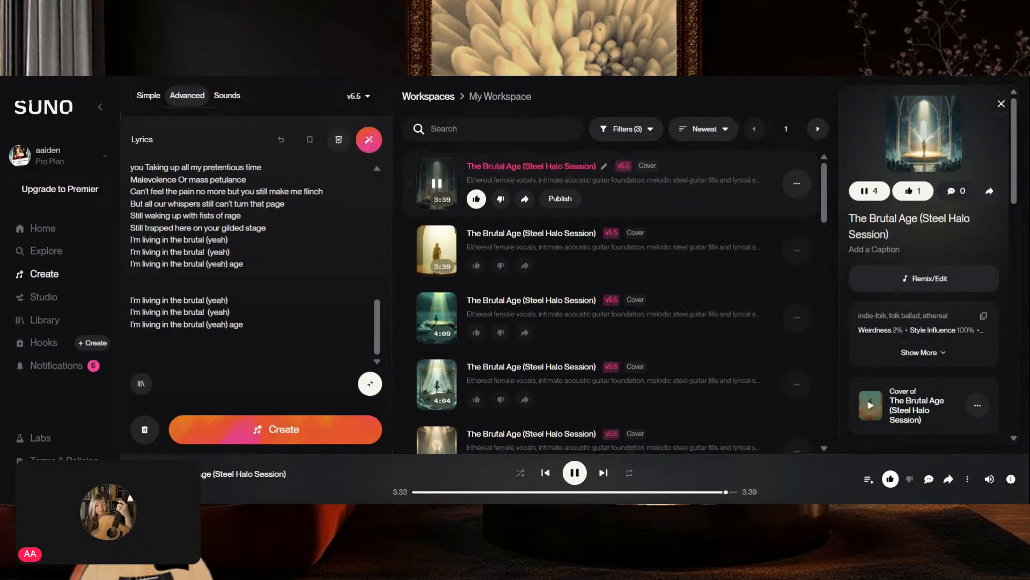
pyautogui.click(436, 183)
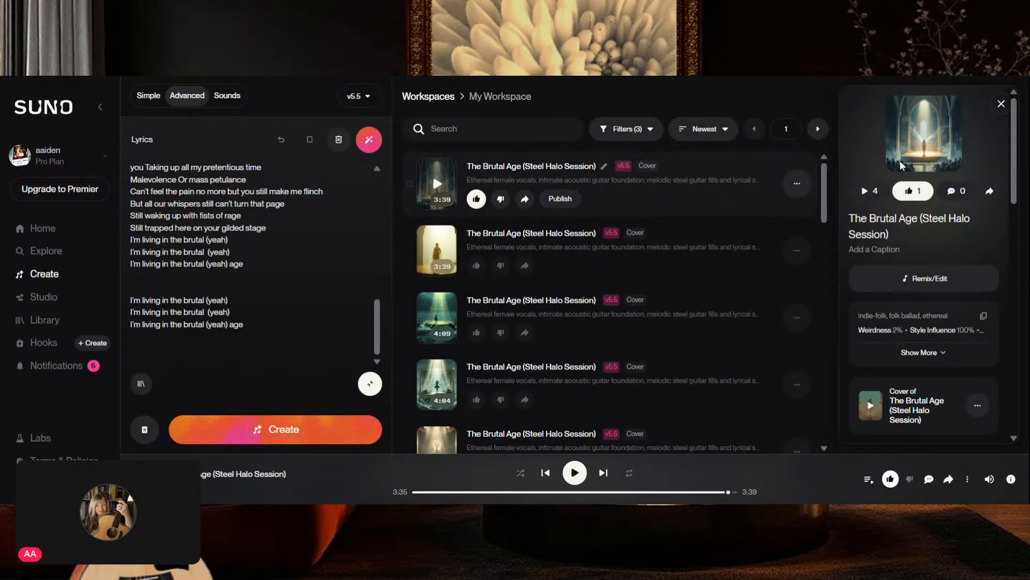
# Step: Download the liked The Brutal Age (Steel Halo Session) cover as WAV audio
pyautogui.click(803, 191)
pyautogui.moveTo(800, 192)
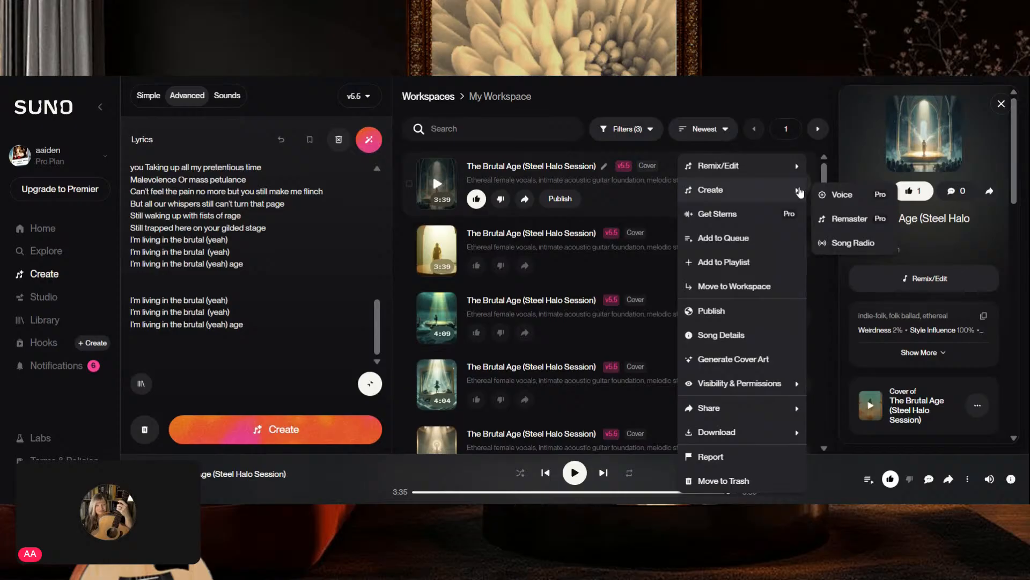
pyautogui.moveTo(769, 433)
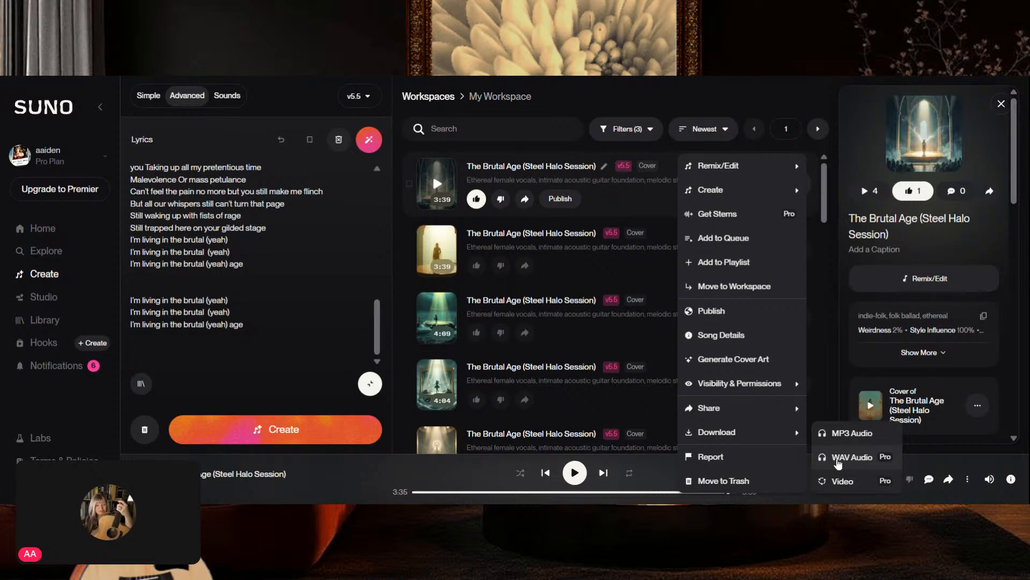
pyautogui.click(838, 459)
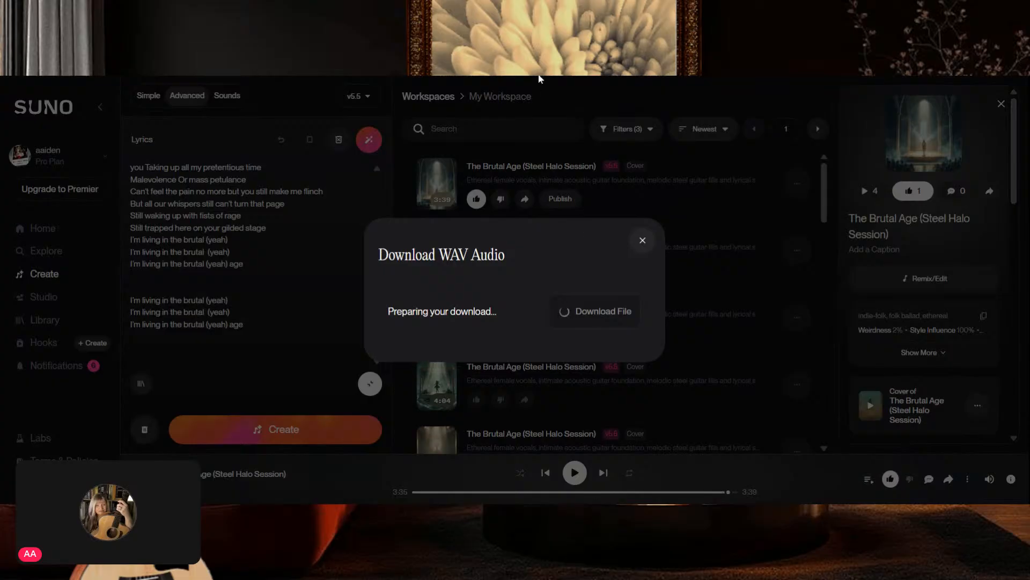
pyautogui.click(621, 309)
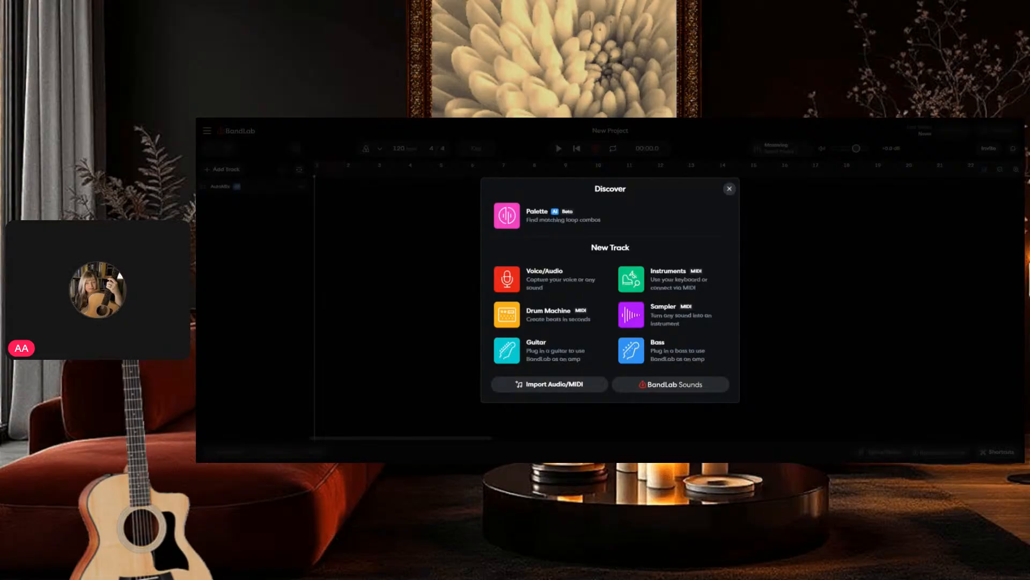
# Step: In BandLab, dismiss the new-track chooser and name the new project The Brutal Age
pyautogui.click(729, 189)
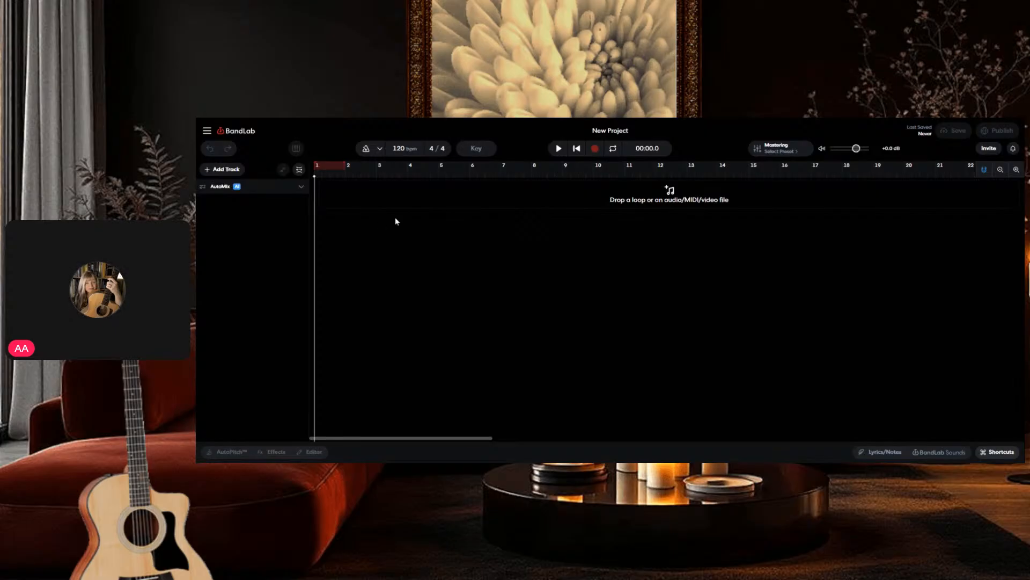
pyautogui.click(623, 130)
pyautogui.hotkey('ctrl', 'a')
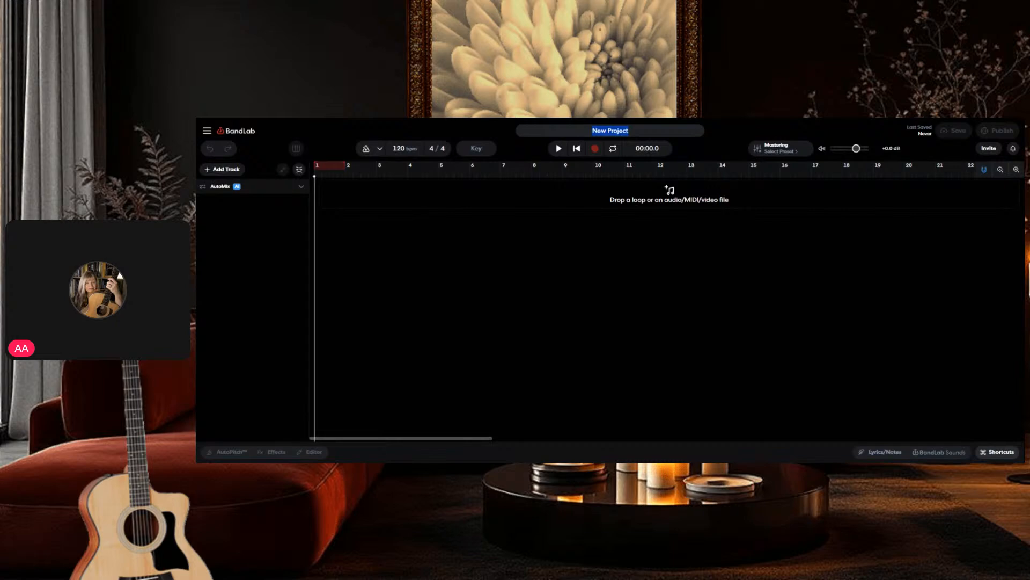
pyautogui.write('The Brutal Age')
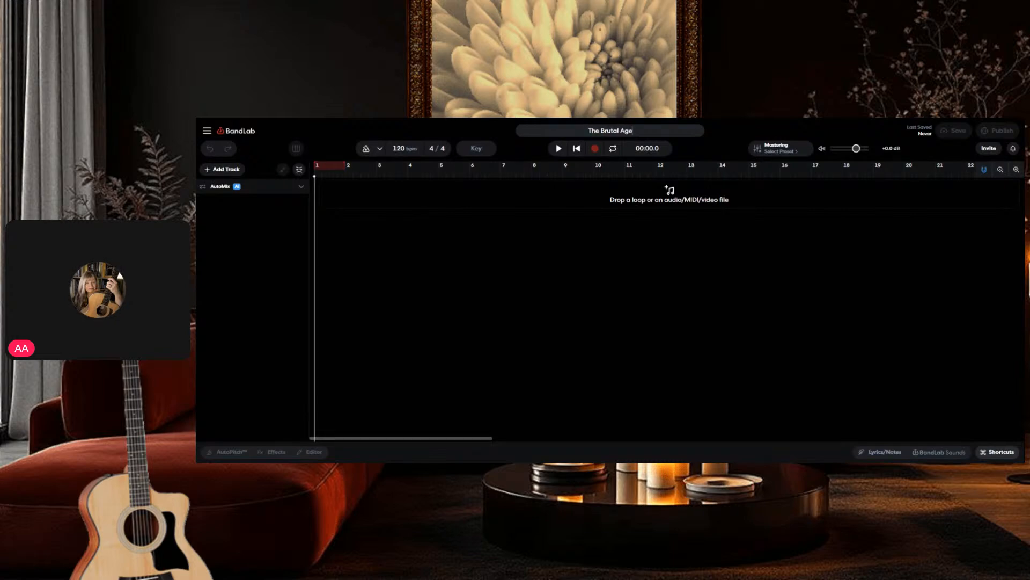
# Step: Import the downloaded The Brutal Age (Steel Halo Session) WAV file into the project as an audio track
pyautogui.click(860, 228)
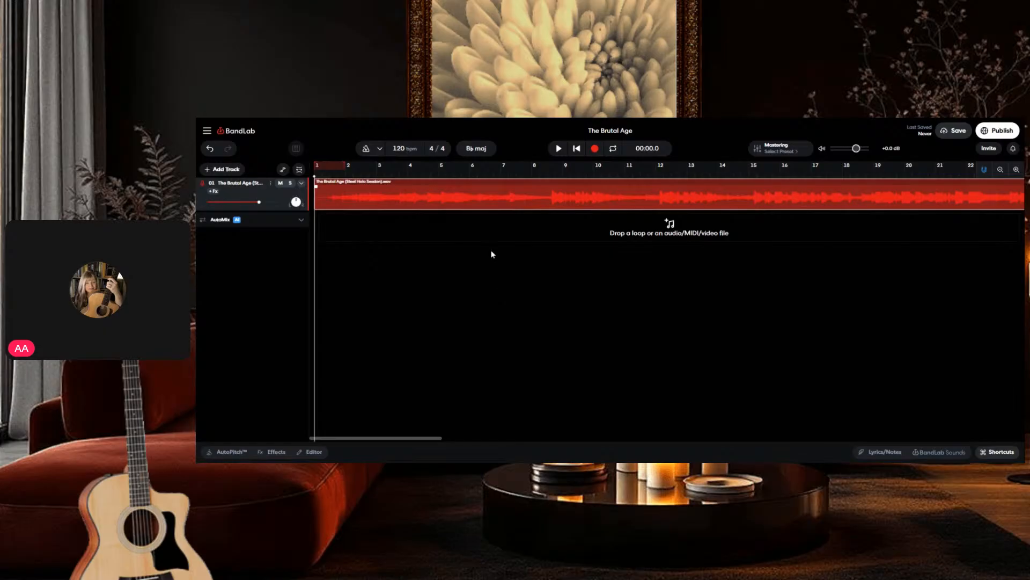
# Step: Trim the quiet opening off the audio clip and move the clip back to the start of the timeline
pyautogui.press('+')
pyautogui.press('+')
pyautogui.press('+')
pyautogui.press('+')
pyautogui.press('+')
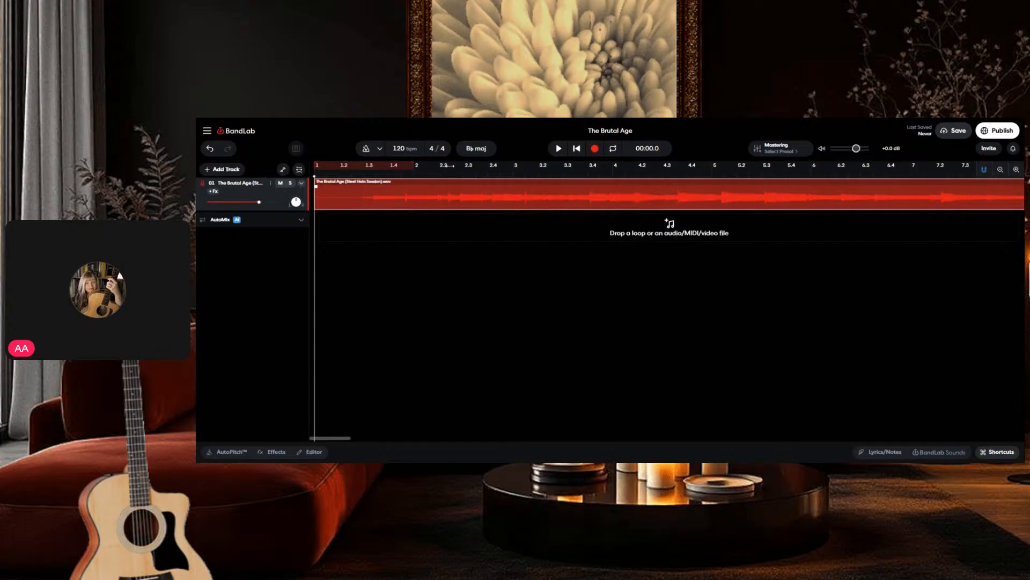
pyautogui.click(452, 172)
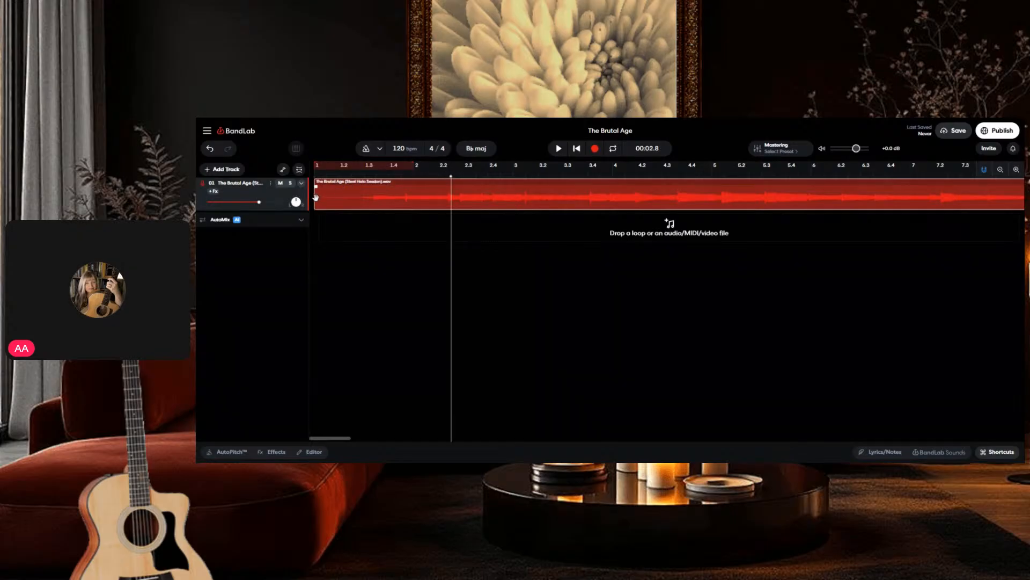
pyautogui.moveTo(316, 186); pyautogui.dragTo(353, 187)
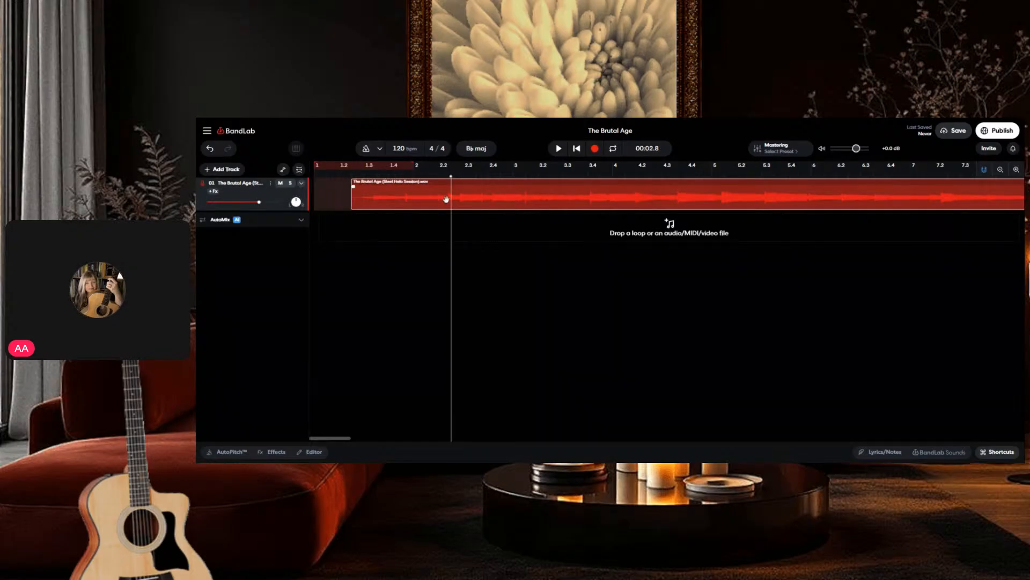
pyautogui.moveTo(501, 196); pyautogui.dragTo(483, 196)
pyautogui.scroll(-5, 497, 244)
pyautogui.scroll(-3, 504, 257)
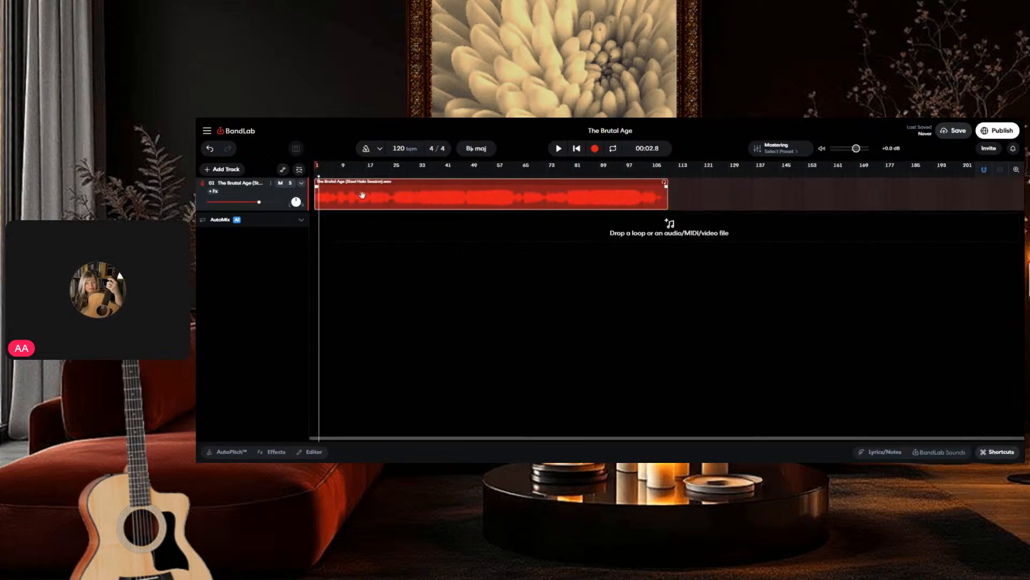
# Step: Play the opening of the trimmed track for about 15 seconds, stop playback, and return the playhead near the start
pyautogui.rightClick(404, 200)
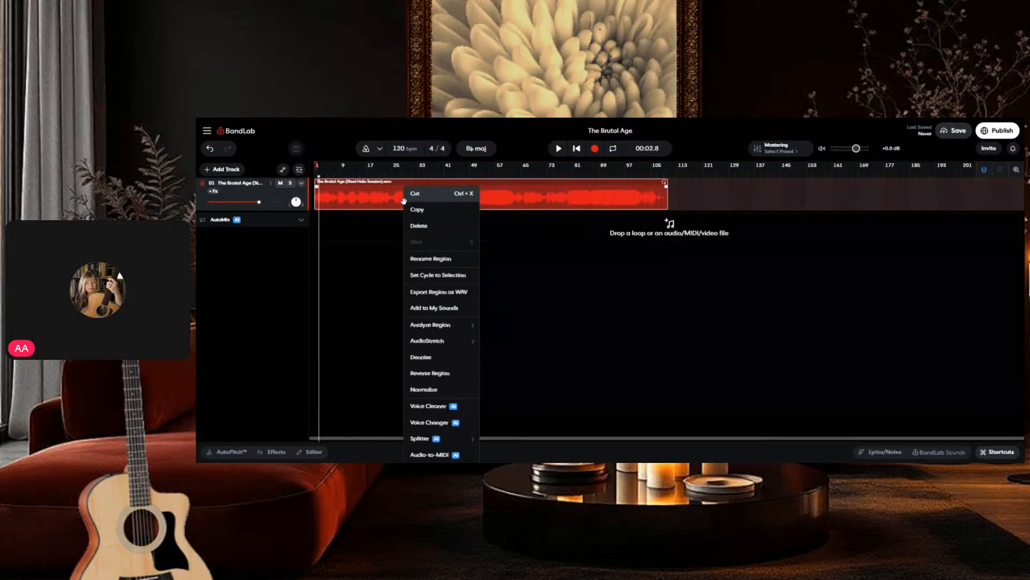
pyautogui.click(556, 349)
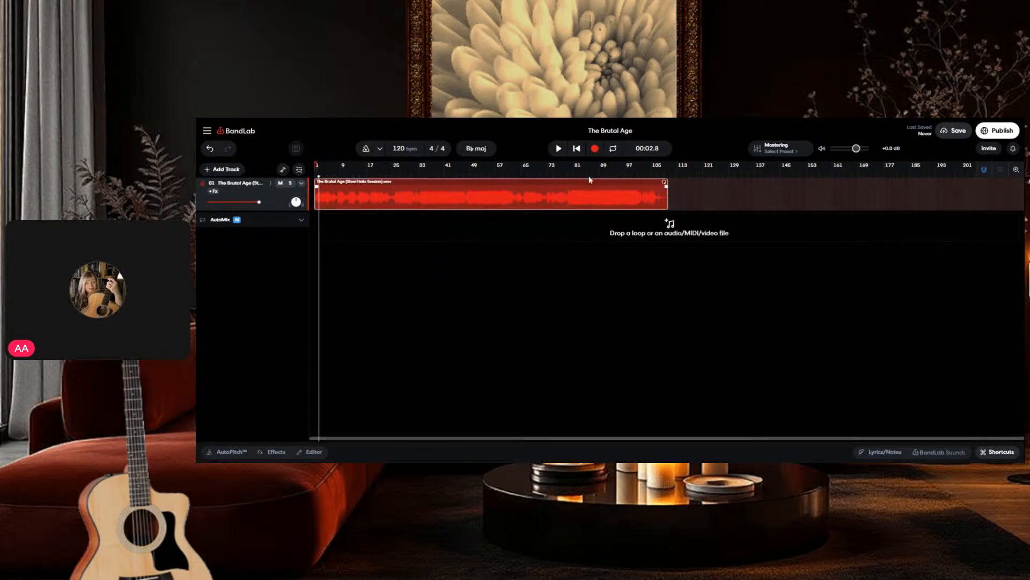
pyautogui.click(558, 149)
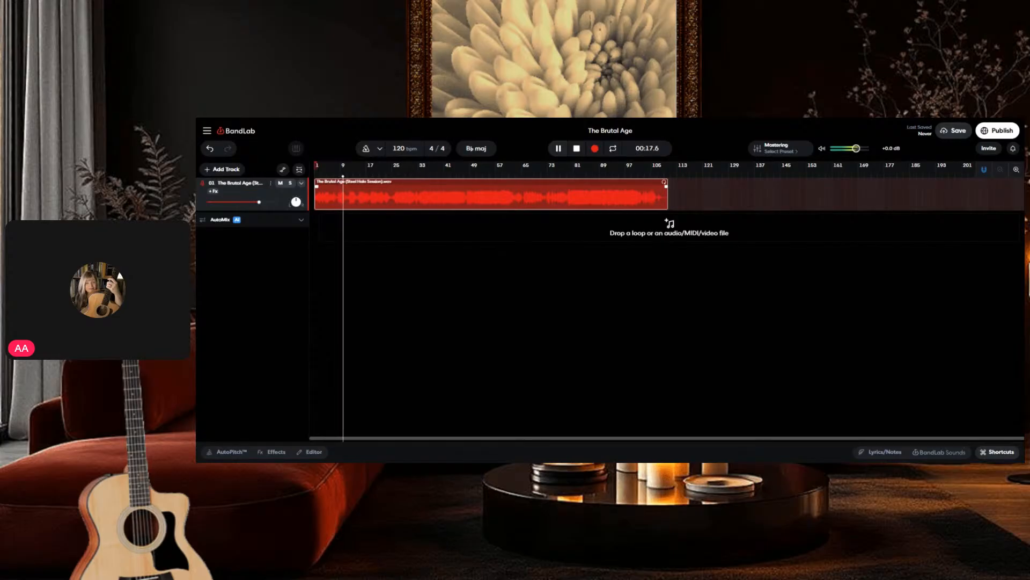
pyautogui.press('space')
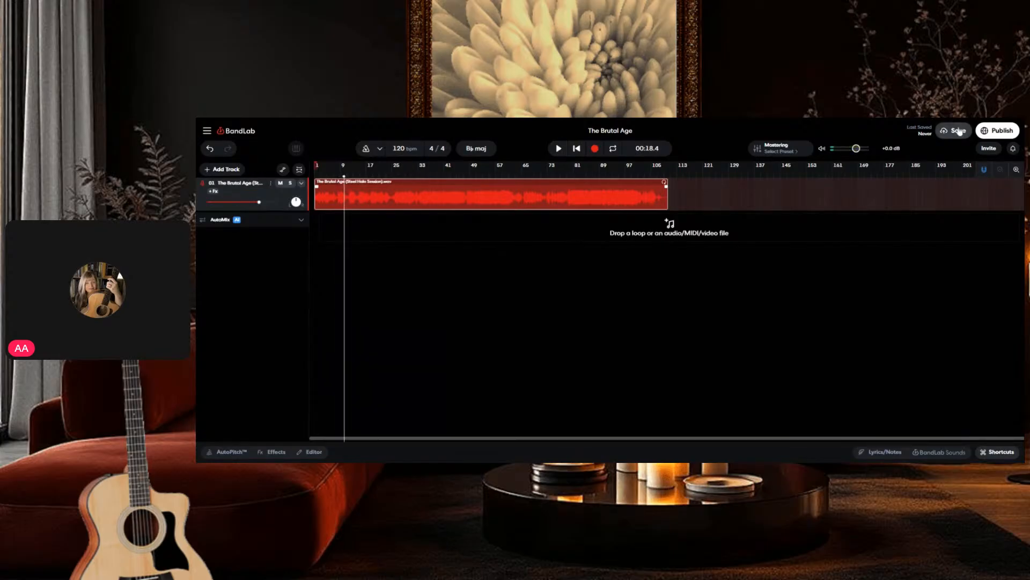
pyautogui.click(577, 150)
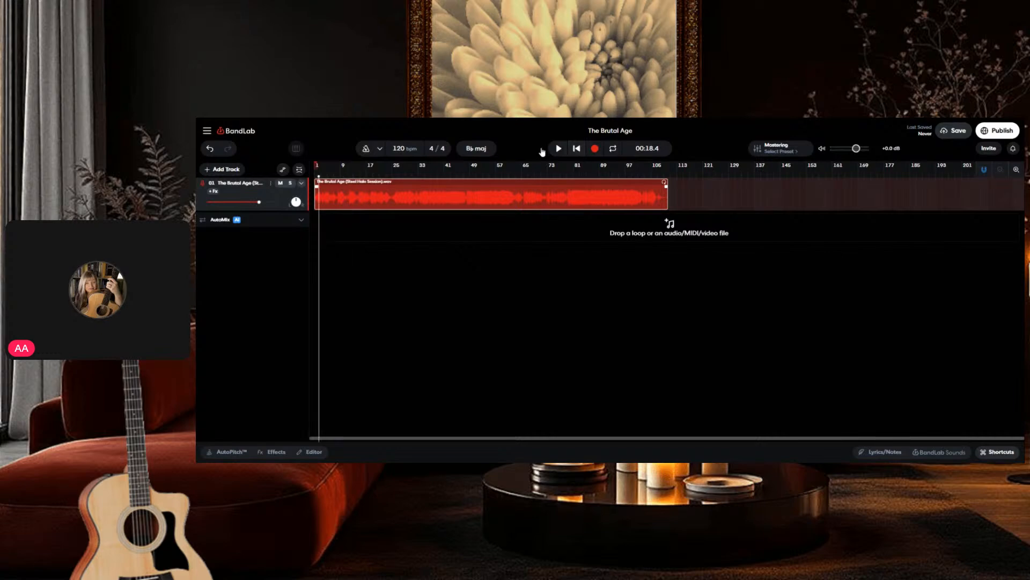
# Step: Show the track's effects and step through the presets to apply w/Comp ROCK 2
pyautogui.click(272, 453)
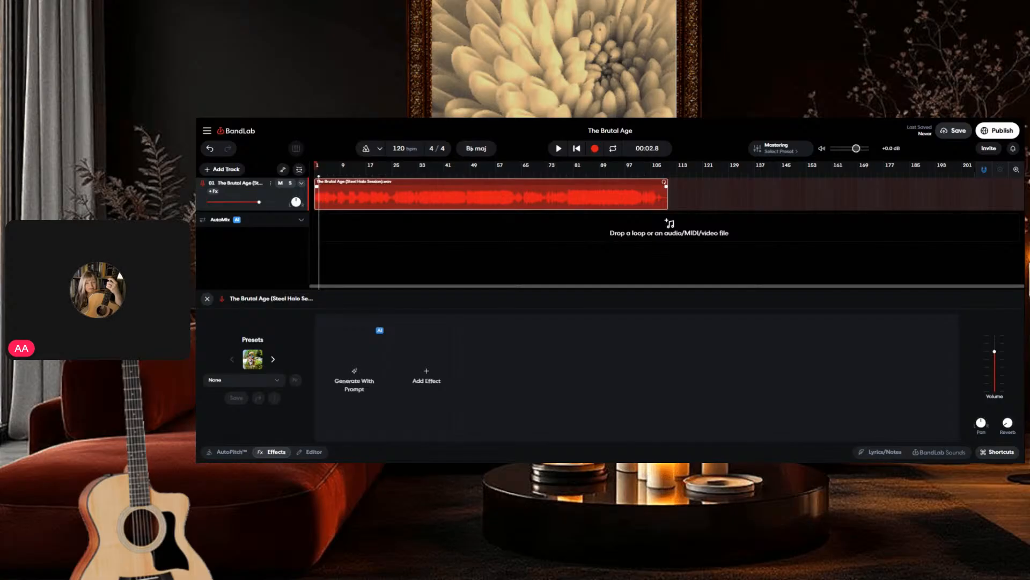
pyautogui.click(273, 359)
pyautogui.click(273, 361)
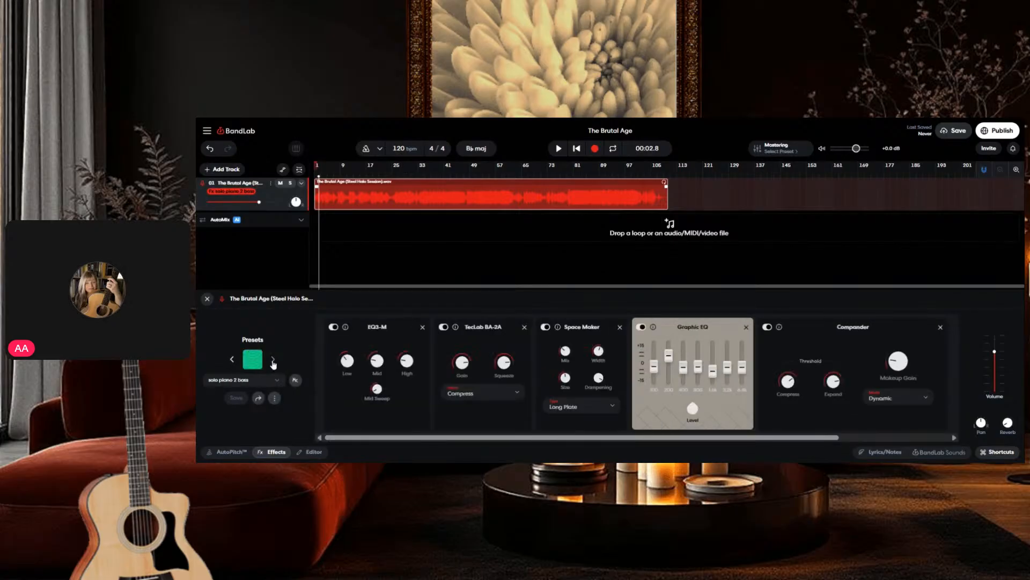
pyautogui.click(273, 360)
pyautogui.click(273, 360)
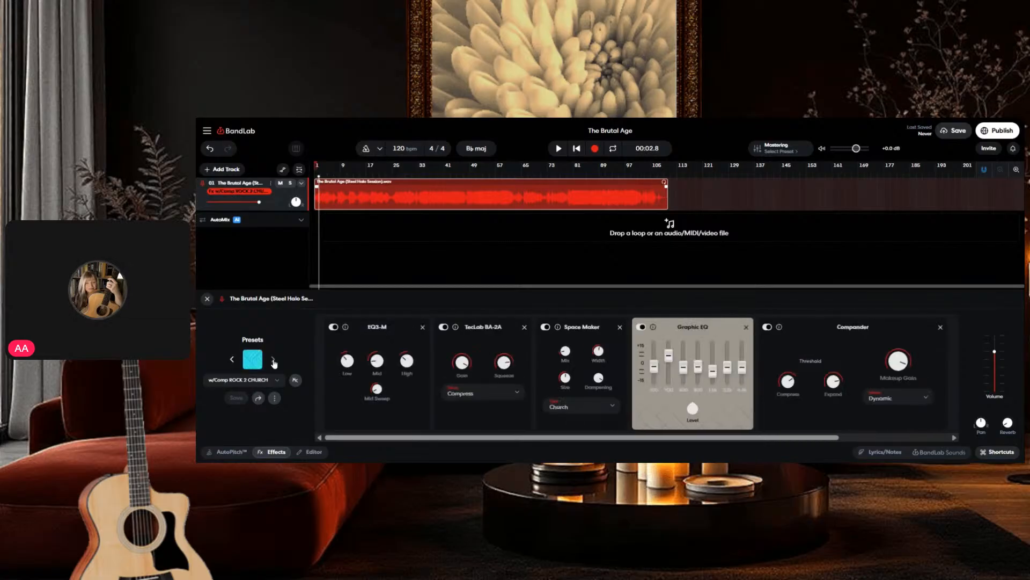
pyautogui.click(273, 361)
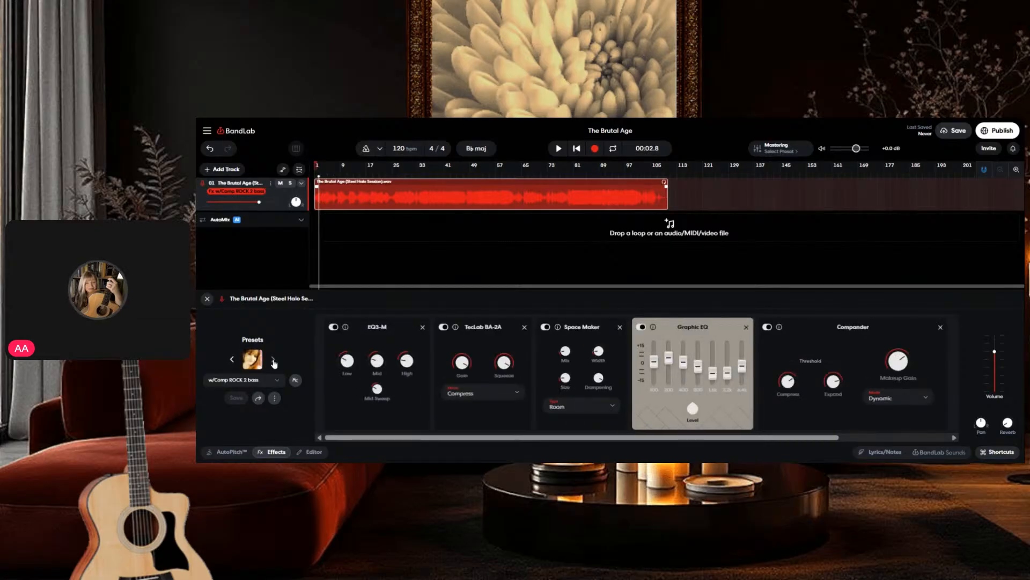
pyautogui.click(273, 360)
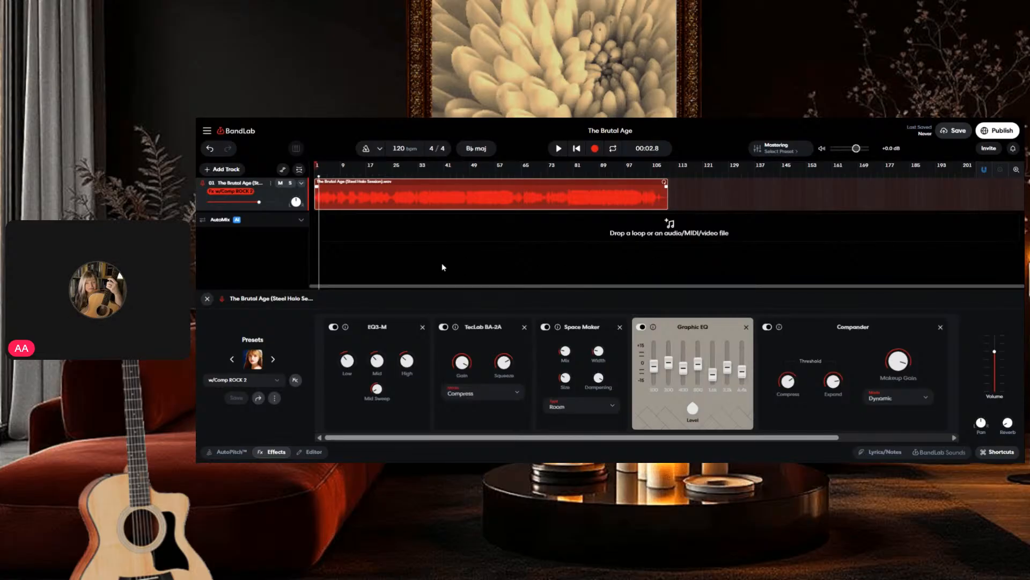
# Step: Duplicate the track with its effects, and pan the original slightly right and the copy about 16 left
pyautogui.rightClick(278, 191)
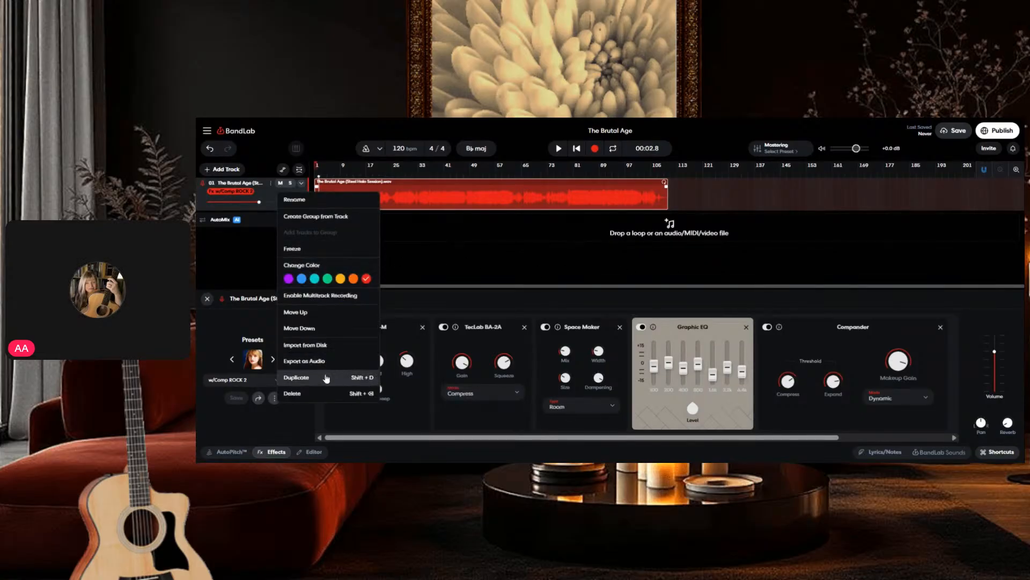
pyautogui.click(301, 377)
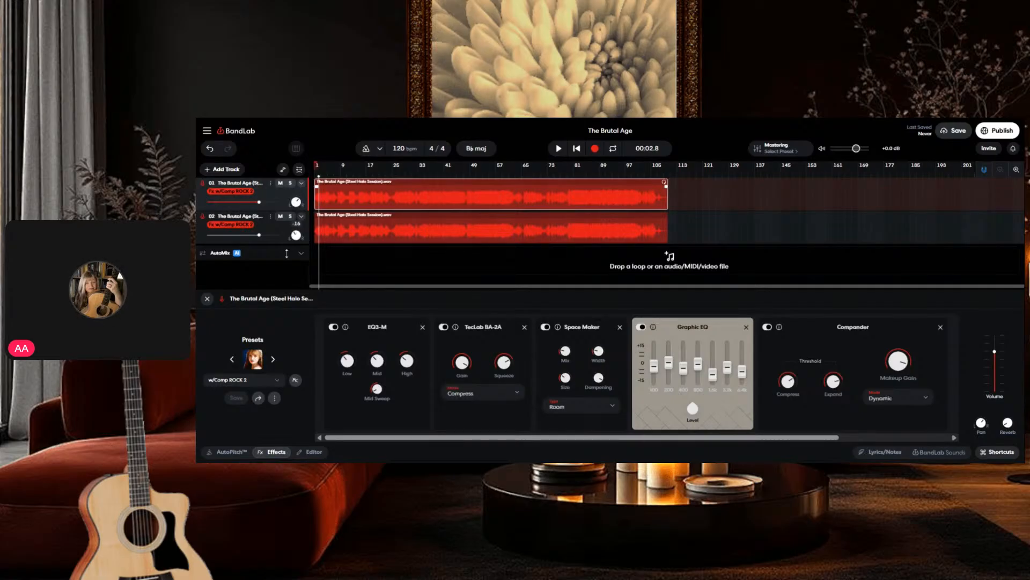
pyautogui.click(279, 230)
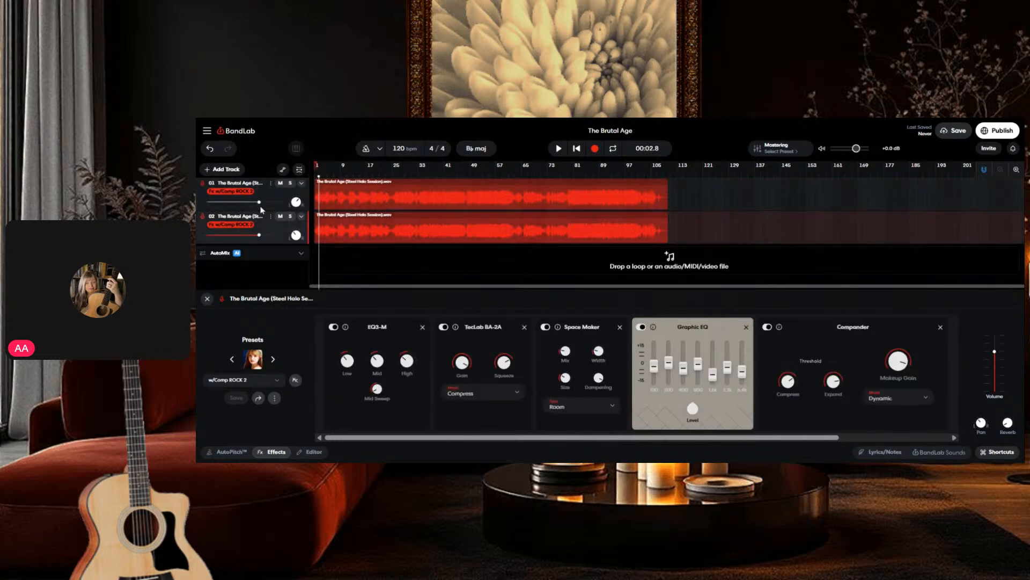
# Step: Lower the volume of both tracks and briefly preview the mix from the start
pyautogui.moveTo(260, 201); pyautogui.dragTo(233, 202)
pyautogui.moveTo(260, 234); pyautogui.dragTo(239, 235)
pyautogui.click(579, 150)
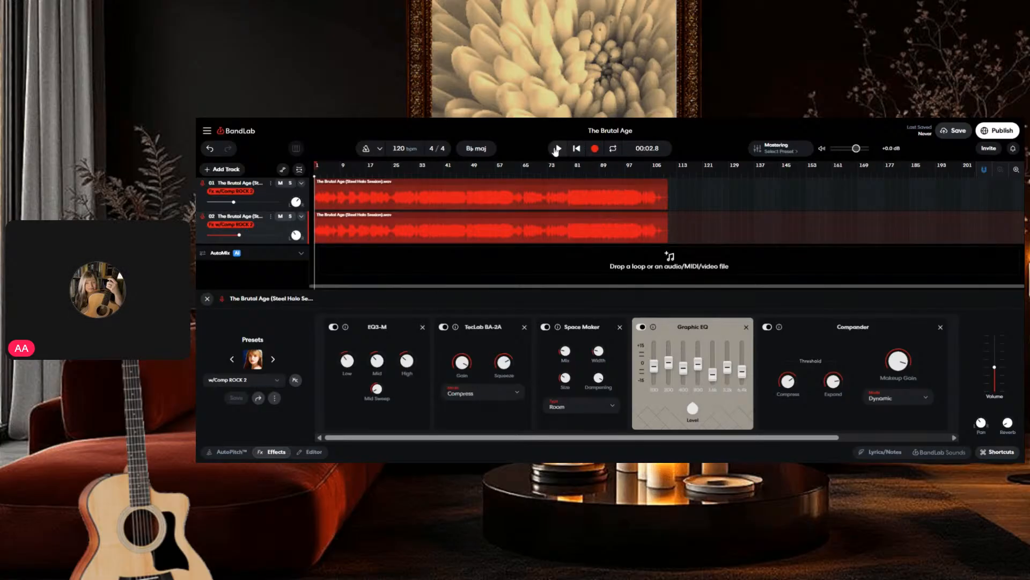
pyautogui.click(558, 149)
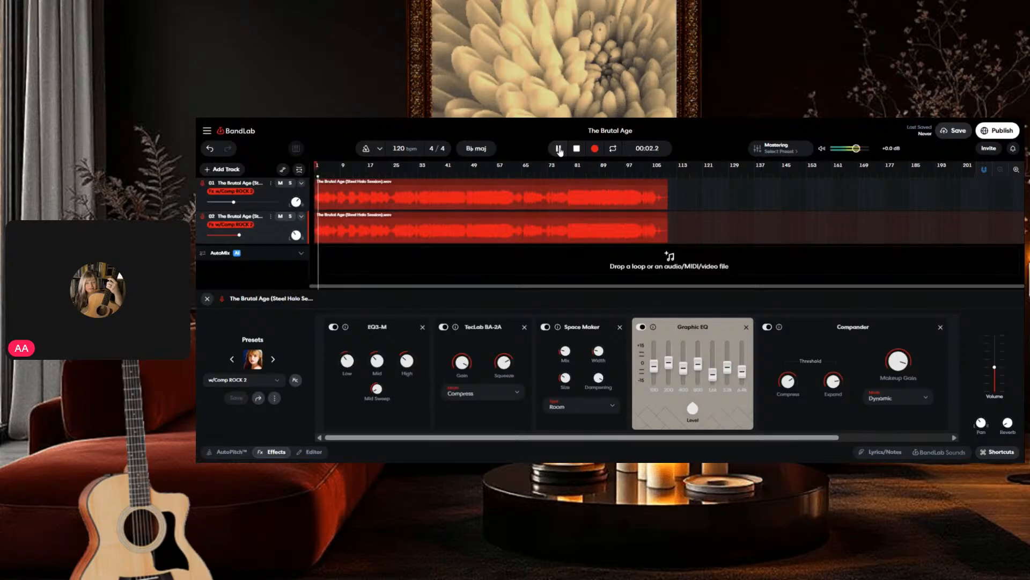
pyautogui.click(559, 149)
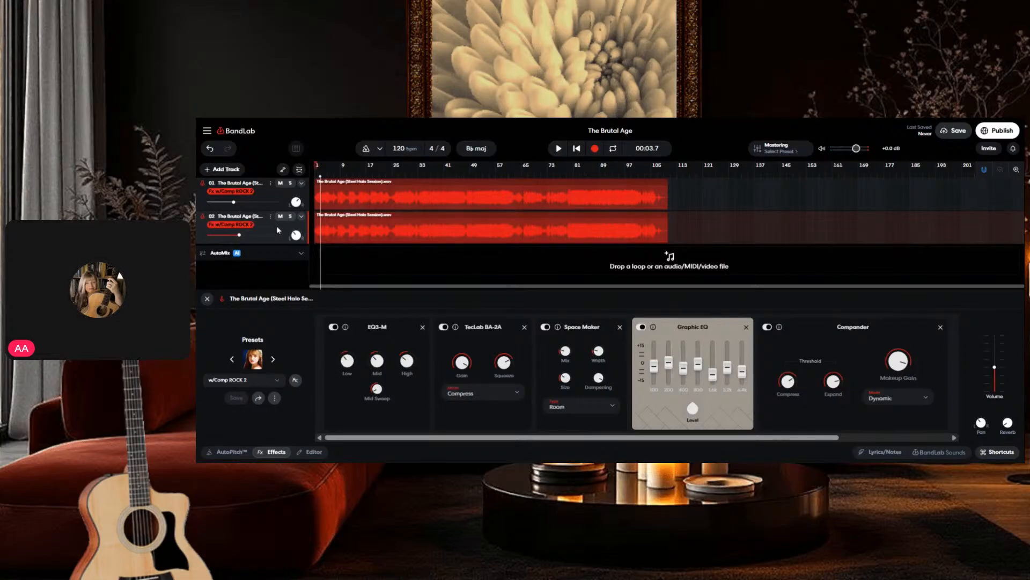
# Step: On the duplicate track, lower the Compander's makeup gain and raise the Graphic EQ's second band
pyautogui.click(272, 192)
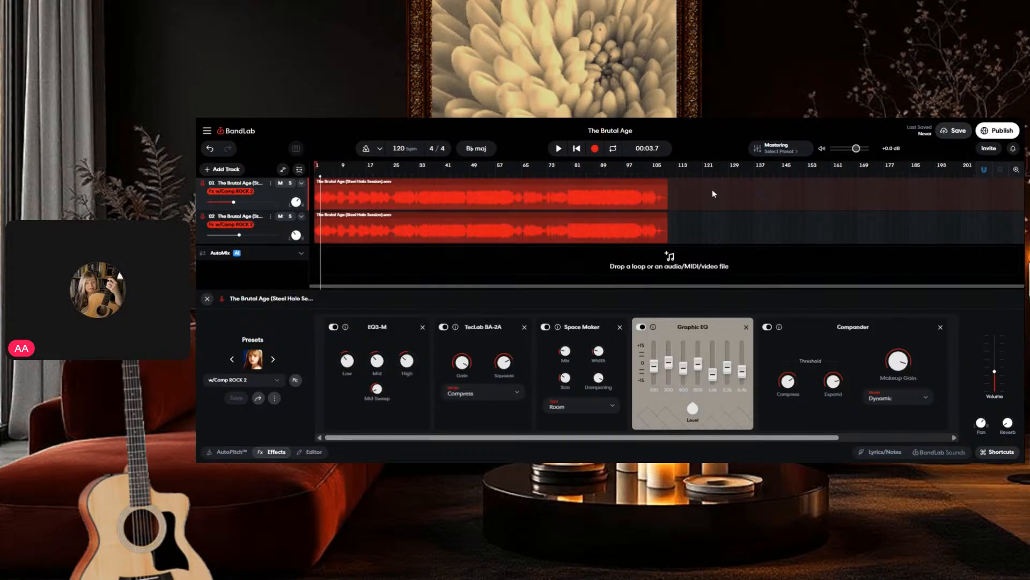
pyautogui.click(279, 232)
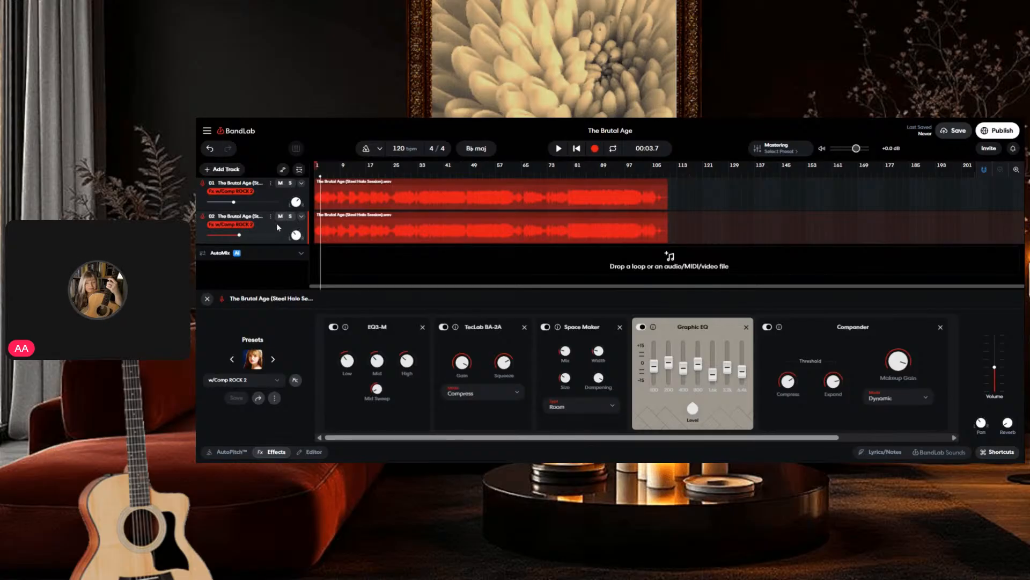
pyautogui.moveTo(898, 355)
pyautogui.moveTo(895, 356); pyautogui.dragTo(883, 386)
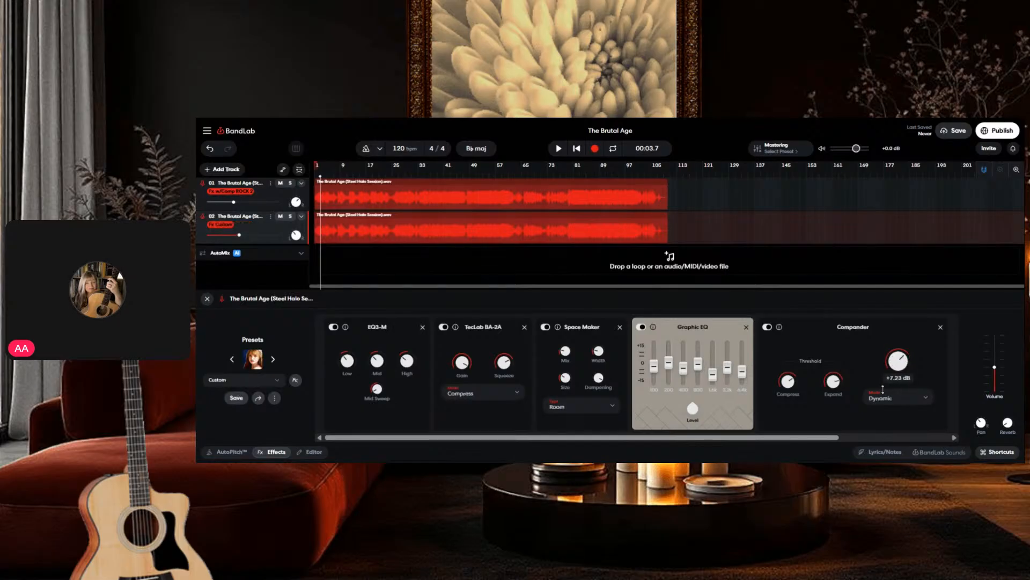
pyautogui.moveTo(669, 364); pyautogui.dragTo(669, 357)
# Step: Preview the mix from the start for about 16 seconds, and set the duplicate track's Space Maker reverb type to Long Plate
pyautogui.click(578, 150)
pyautogui.click(559, 149)
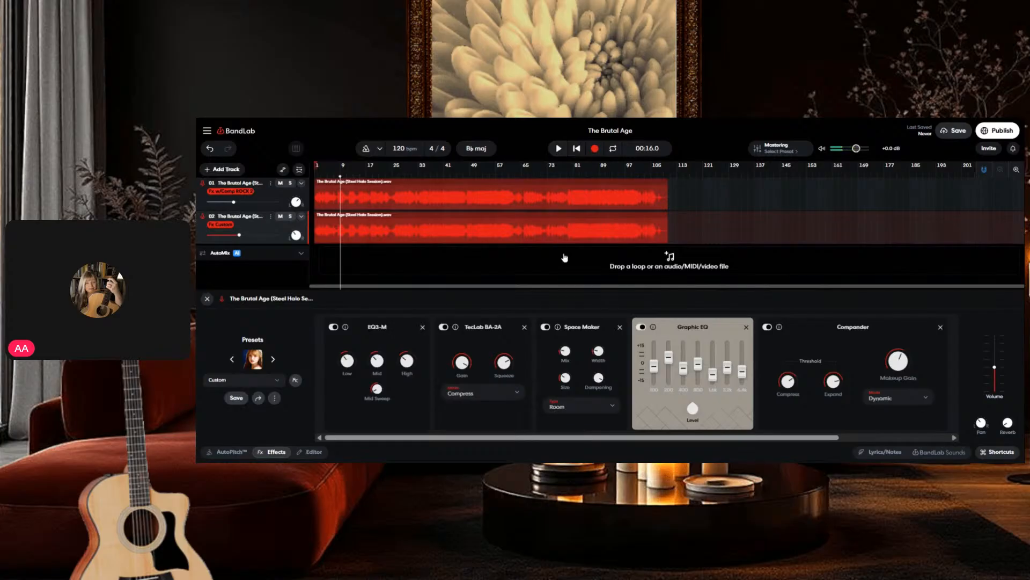
pyautogui.click(603, 410)
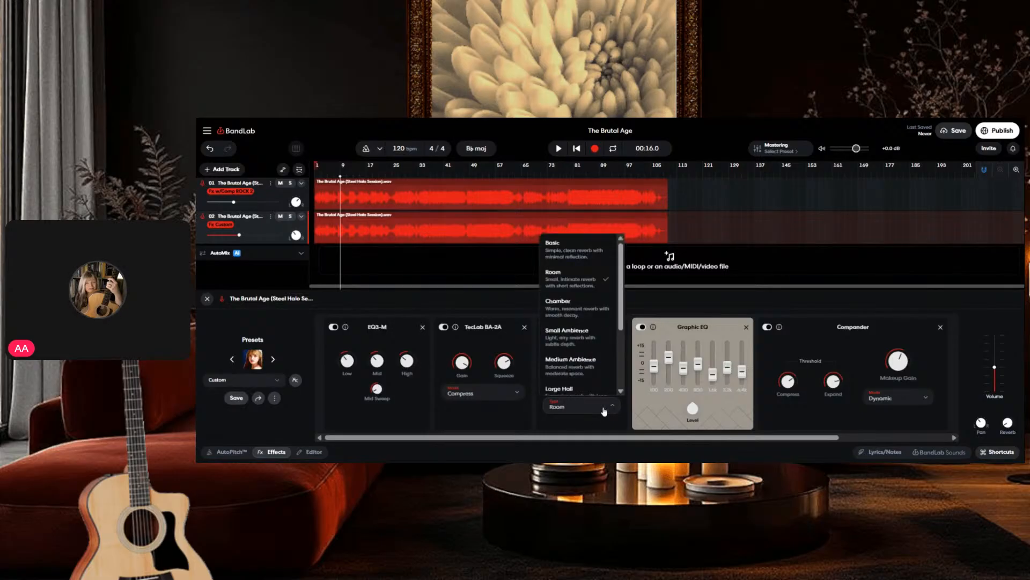
pyautogui.scroll(-3, 599, 328)
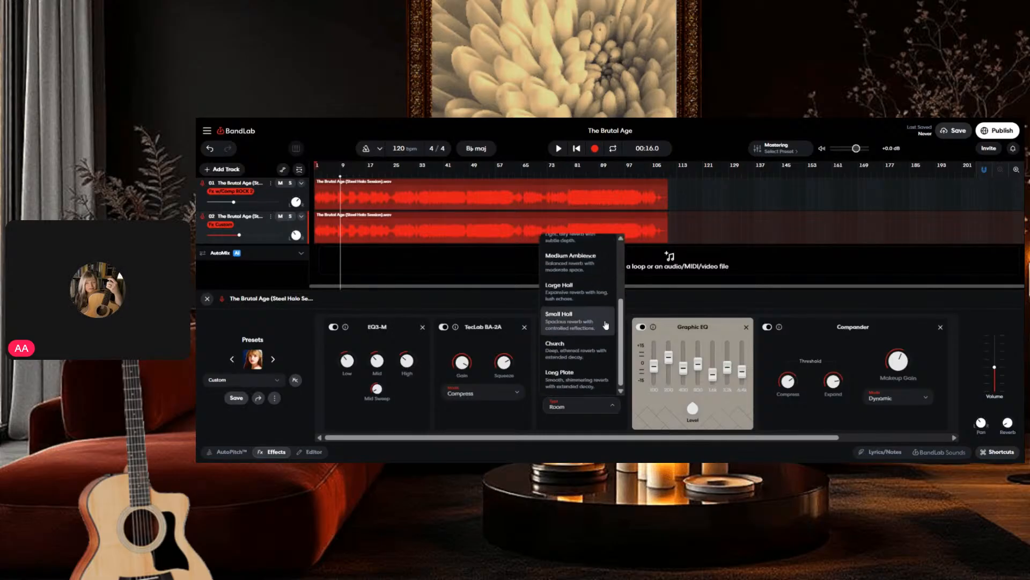
pyautogui.click(600, 379)
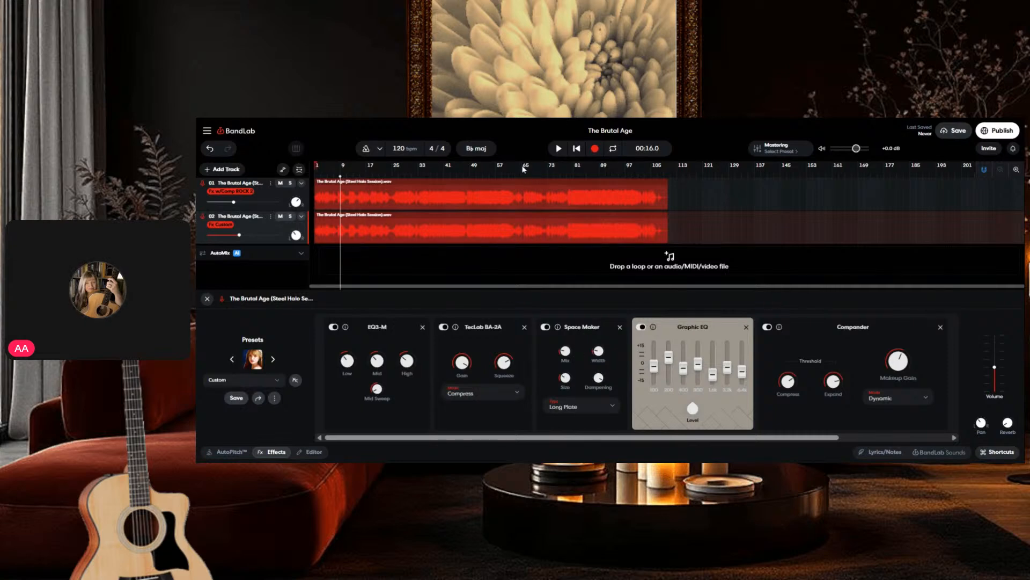
# Step: Lower the Compander's makeup gain on the original track, and decline the studio rating request
pyautogui.click(273, 196)
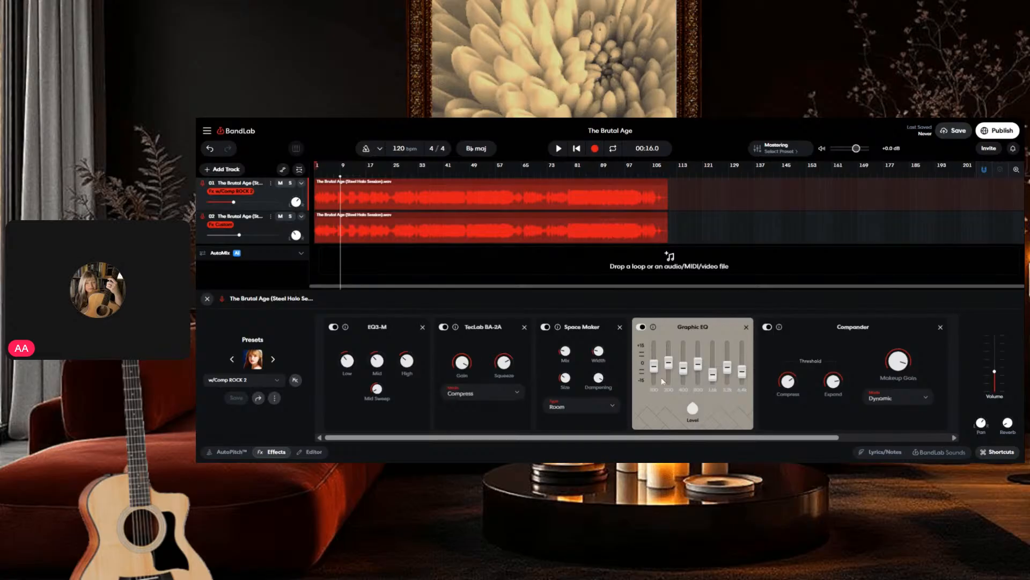
pyautogui.moveTo(698, 359)
pyautogui.moveTo(893, 357); pyautogui.dragTo(891, 384)
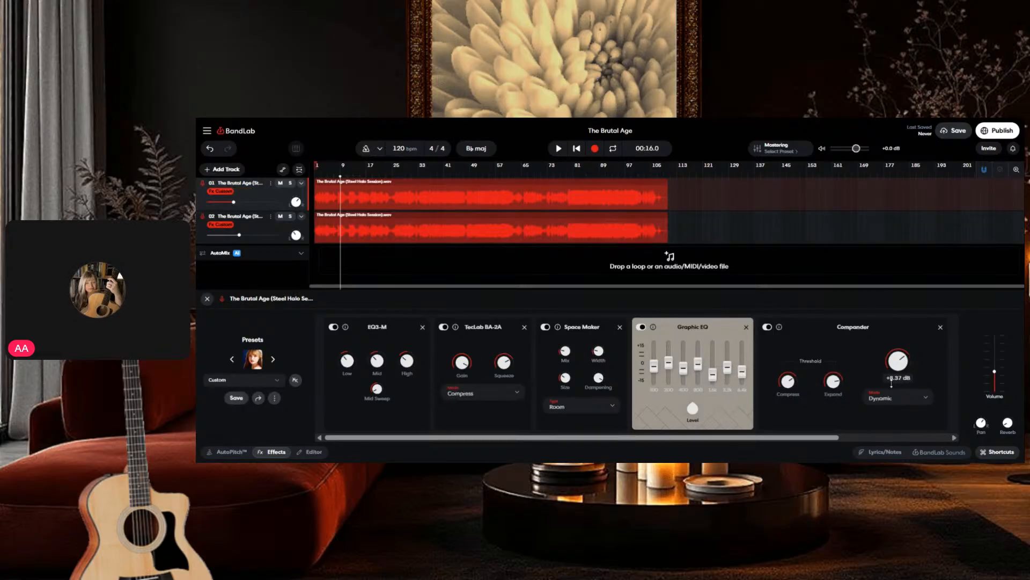
pyautogui.moveTo(406, 360)
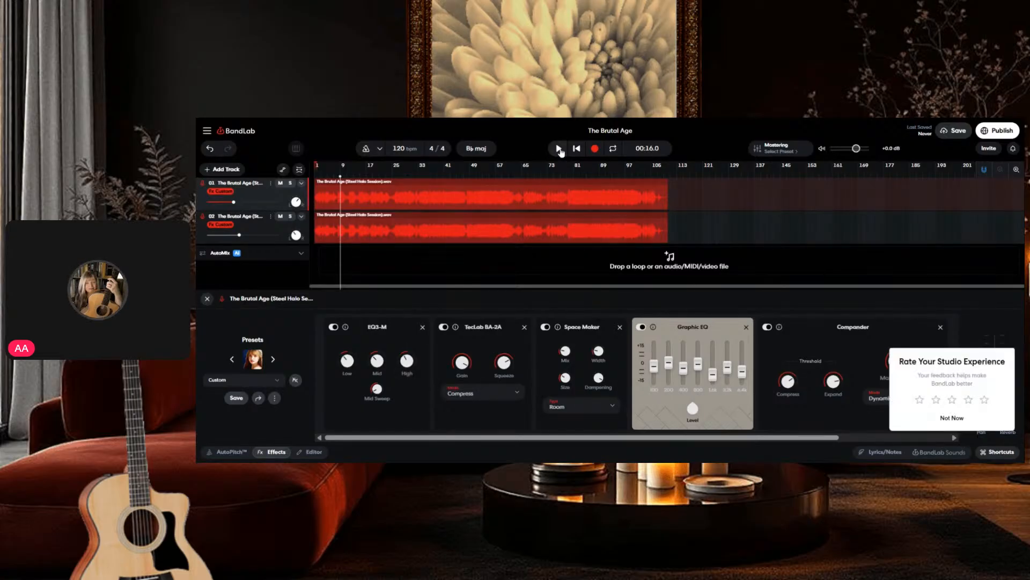
pyautogui.click(948, 418)
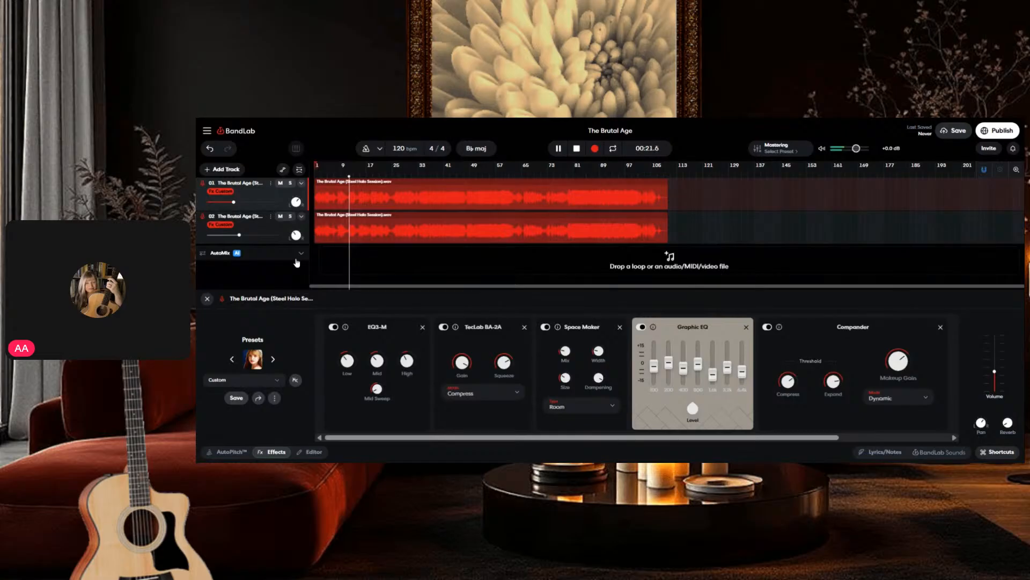
# Step: On the duplicate track, raise the mid and high levels of the EQ3-M effect
pyautogui.click(278, 224)
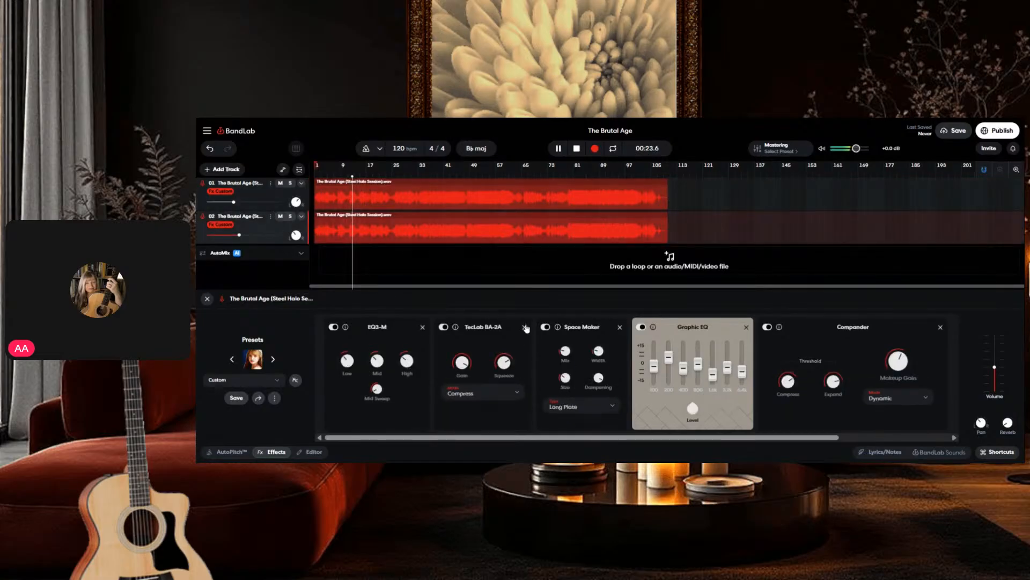
pyautogui.moveTo(895, 359)
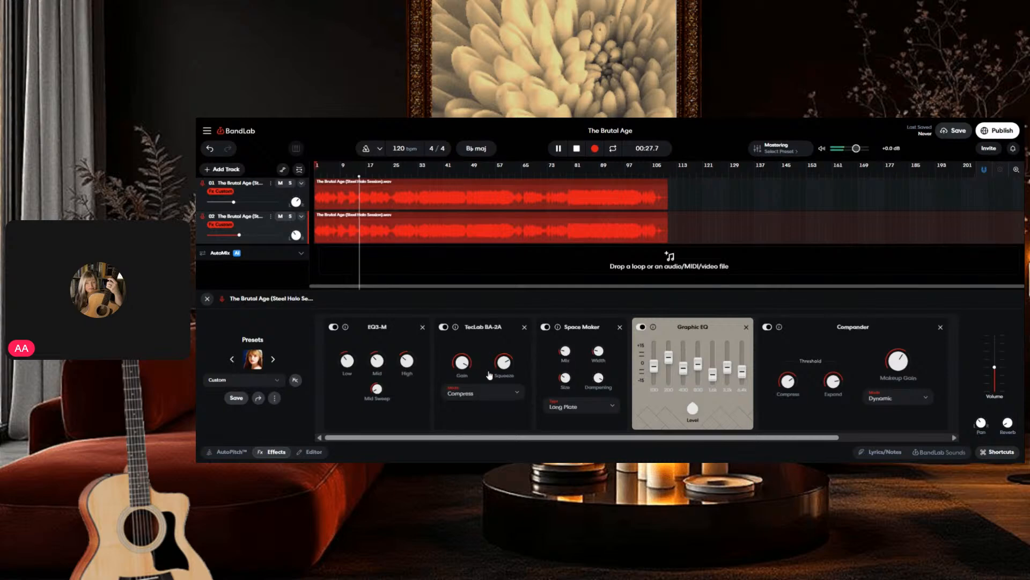
pyautogui.moveTo(347, 359)
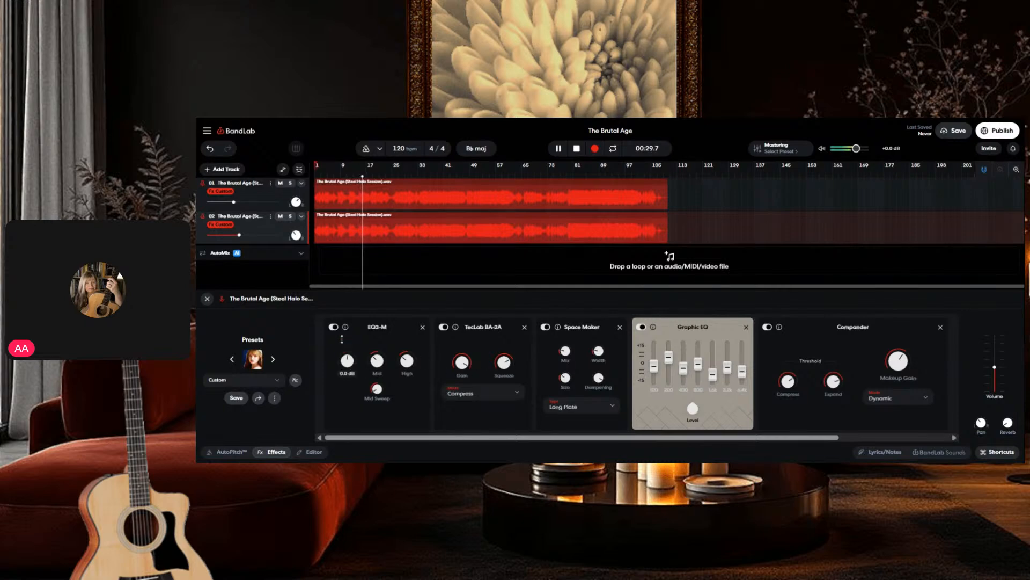
pyautogui.moveTo(377, 358); pyautogui.dragTo(377, 324)
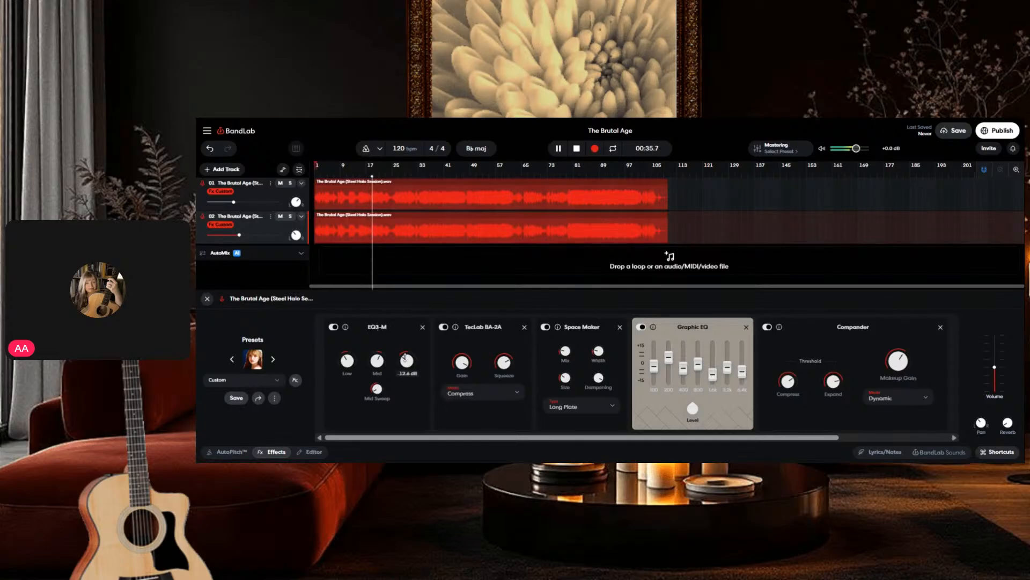
pyautogui.moveTo(404, 355)
pyautogui.mouseDown()
pyautogui.moveTo(405, 330)
pyautogui.moveTo(397, 339)
pyautogui.mouseUp()
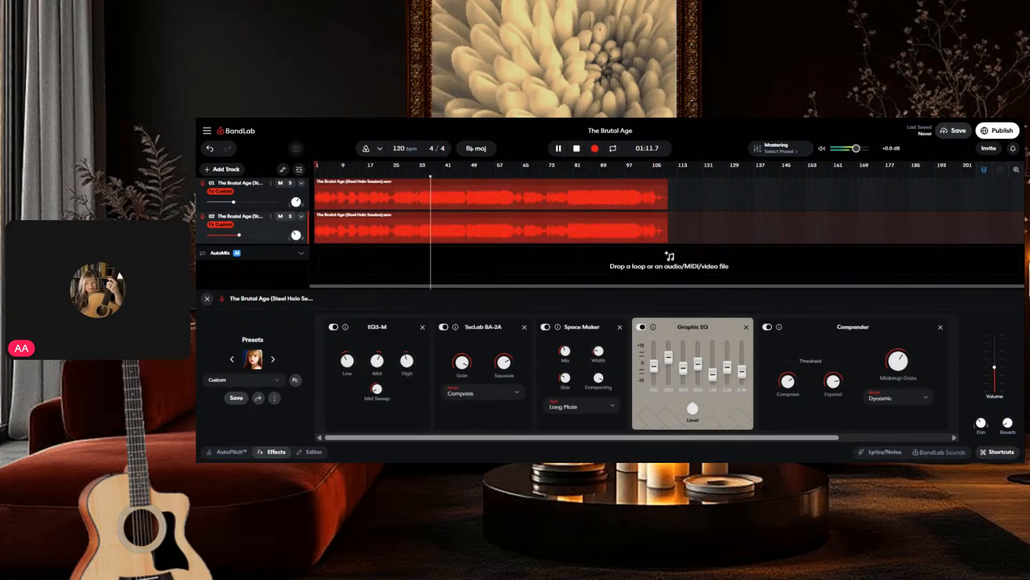
# Step: Raise the Graphic EQ's first band on the duplicate track and compare its effects with those of the original track
pyautogui.moveTo(1008, 422)
pyautogui.moveTo(654, 367); pyautogui.dragTo(655, 358)
pyautogui.moveTo(666, 356)
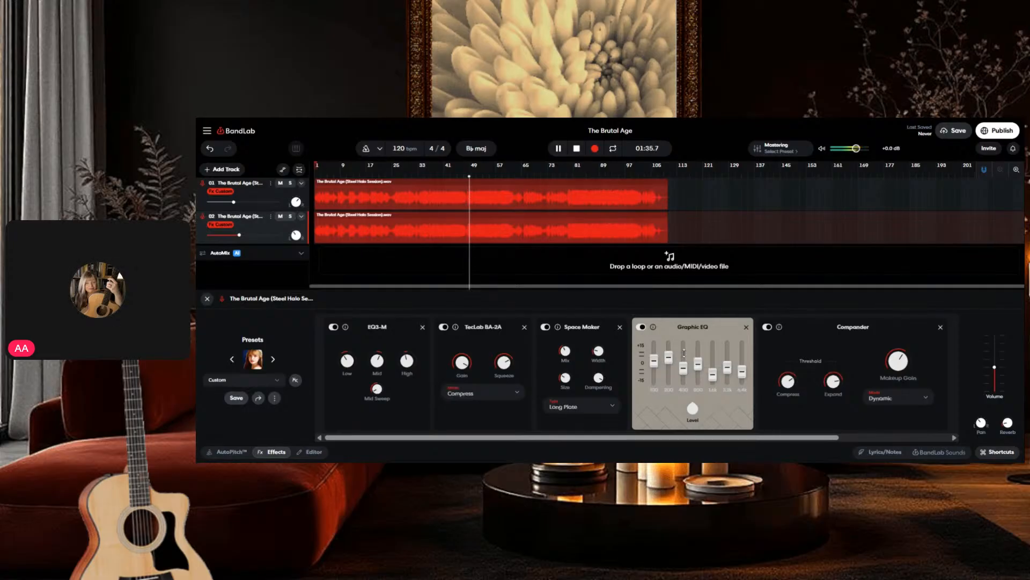
pyautogui.click(271, 196)
pyautogui.moveTo(375, 359)
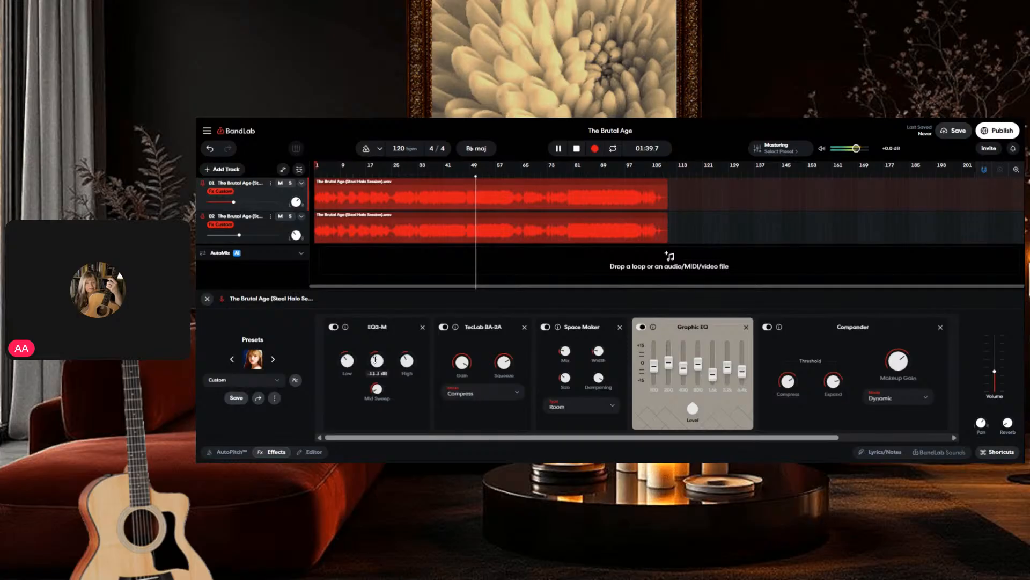
pyautogui.click(279, 229)
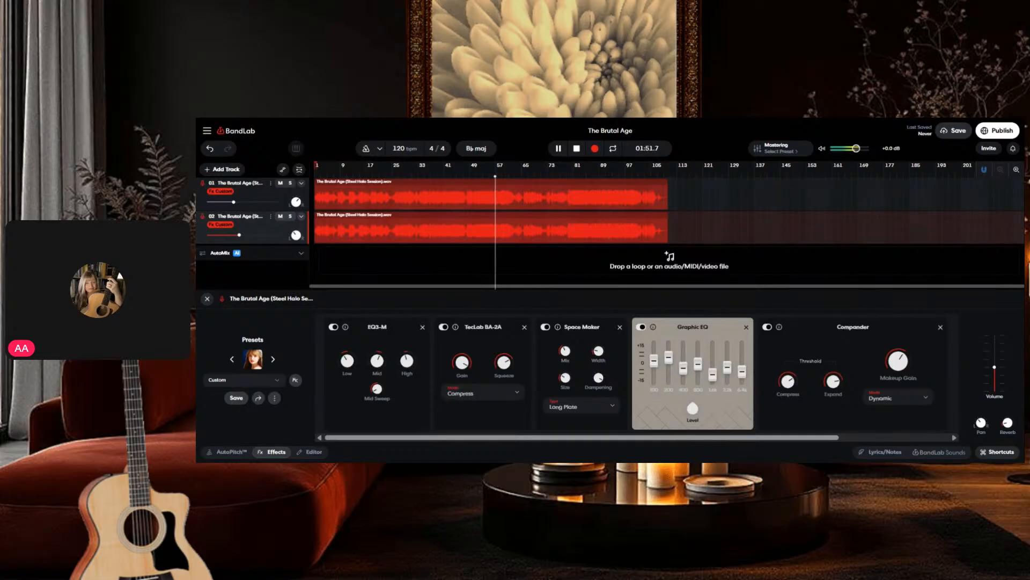
# Step: Try different reverb send levels on the original track
pyautogui.click(267, 198)
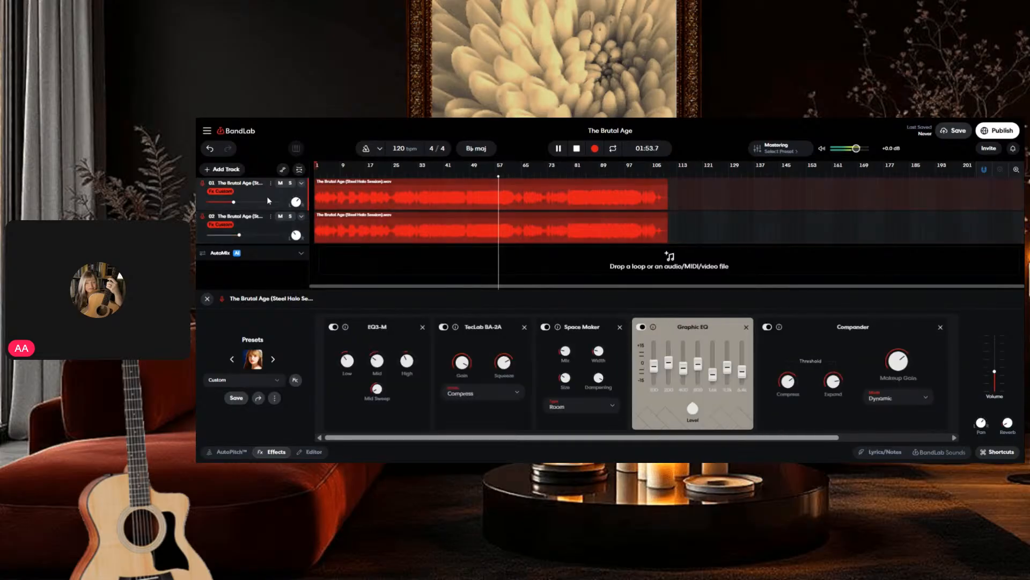
pyautogui.moveTo(1008, 424); pyautogui.dragTo(1004, 411)
pyautogui.moveTo(1008, 423); pyautogui.dragTo(1007, 428)
# Step: On the original track, widen the Space Maker reverb and fine-tune its size
pyautogui.moveTo(567, 351)
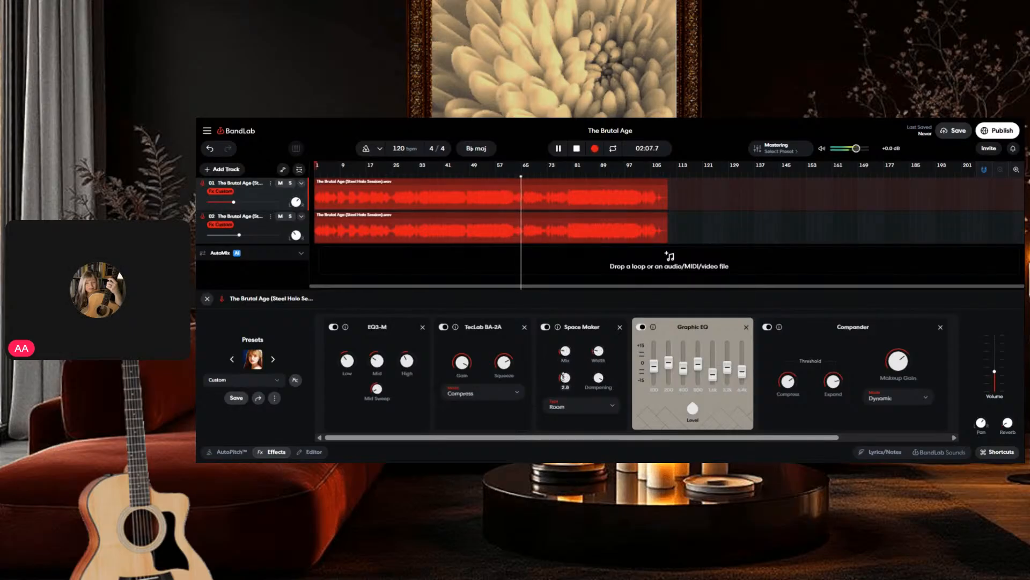
pyautogui.moveTo(598, 353)
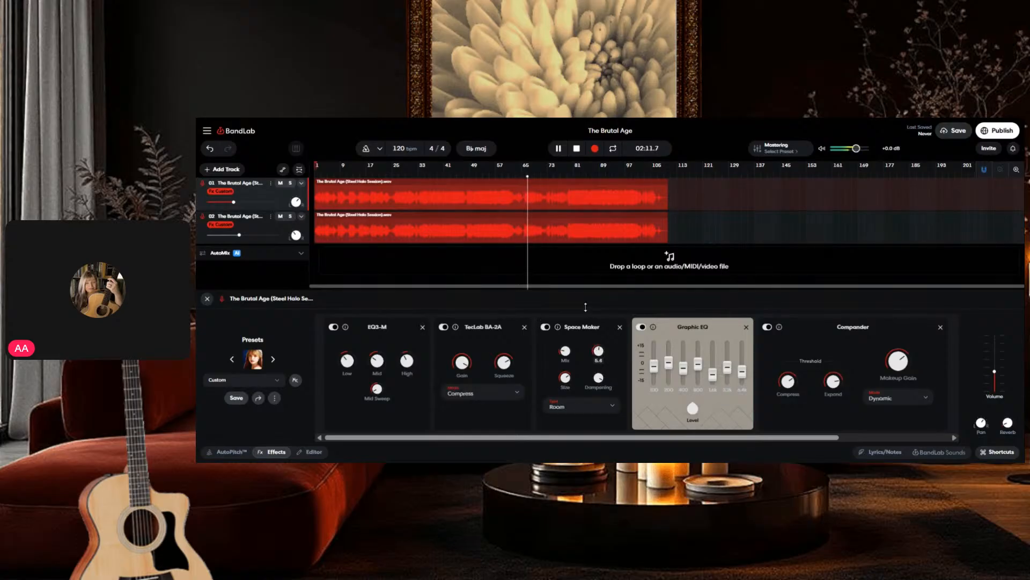
pyautogui.moveTo(566, 377)
pyautogui.moveTo(565, 377); pyautogui.dragTo(558, 401)
pyautogui.moveTo(598, 352)
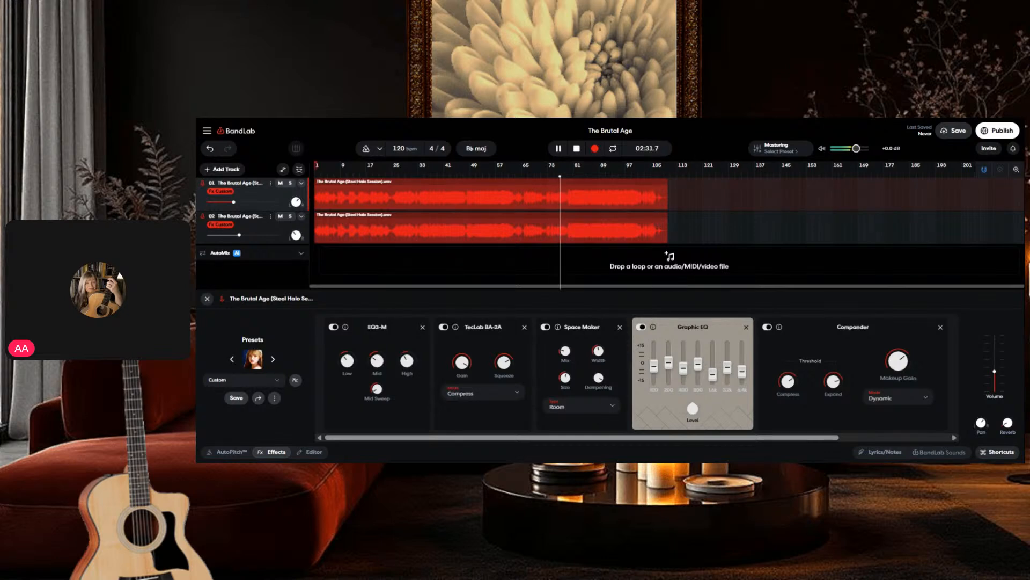
# Step: Switch the timeline ruler to Minutes and Seconds
pyautogui.rightClick(675, 162)
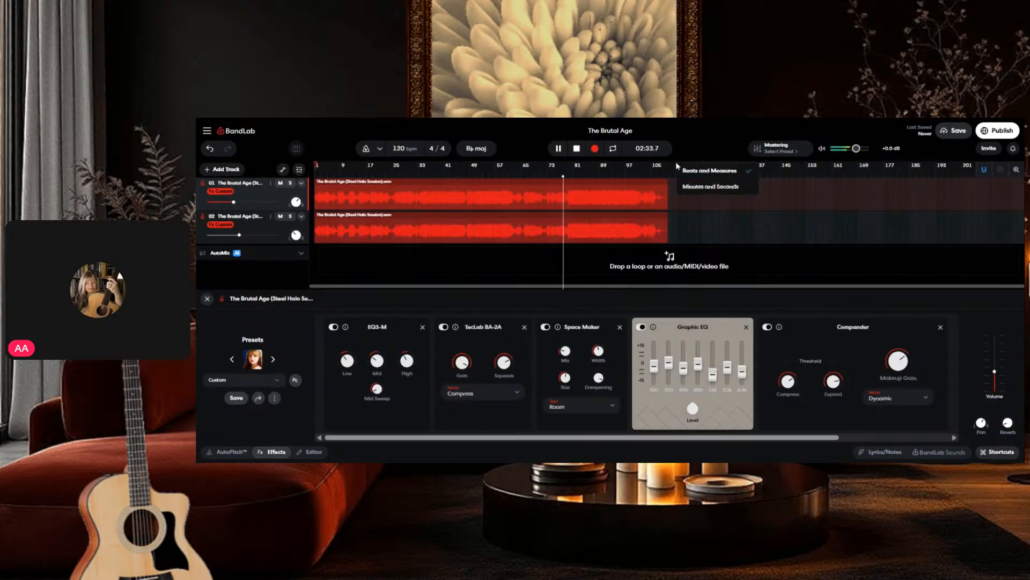
pyautogui.click(716, 185)
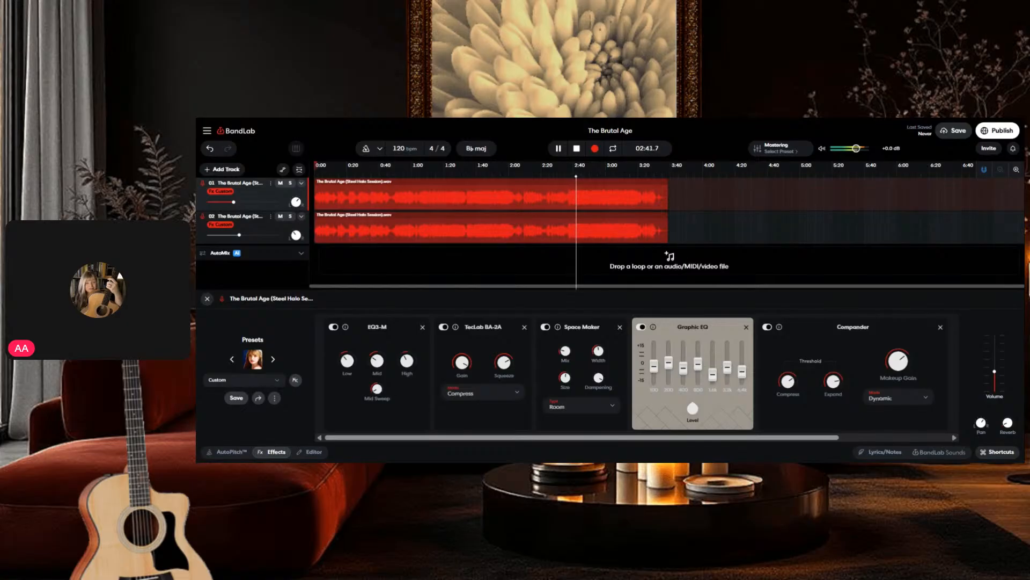
# Step: Slightly raise the original track's volume, fine-tune its EQ3-M mid level, and check that level on the duplicate track
pyautogui.moveTo(233, 202); pyautogui.dragTo(293, 207)
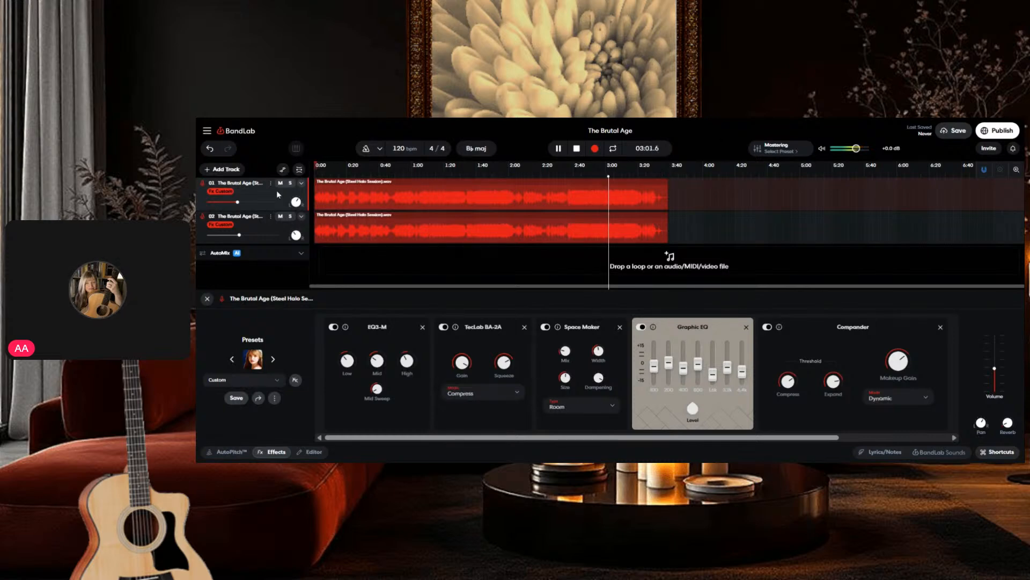
pyautogui.moveTo(382, 364); pyautogui.dragTo(376, 352)
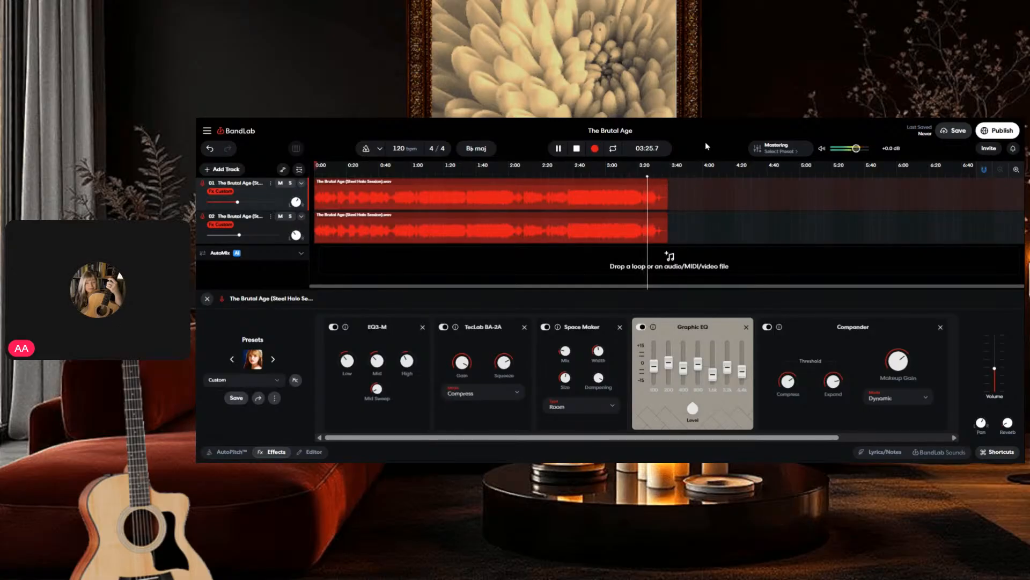
pyautogui.click(276, 226)
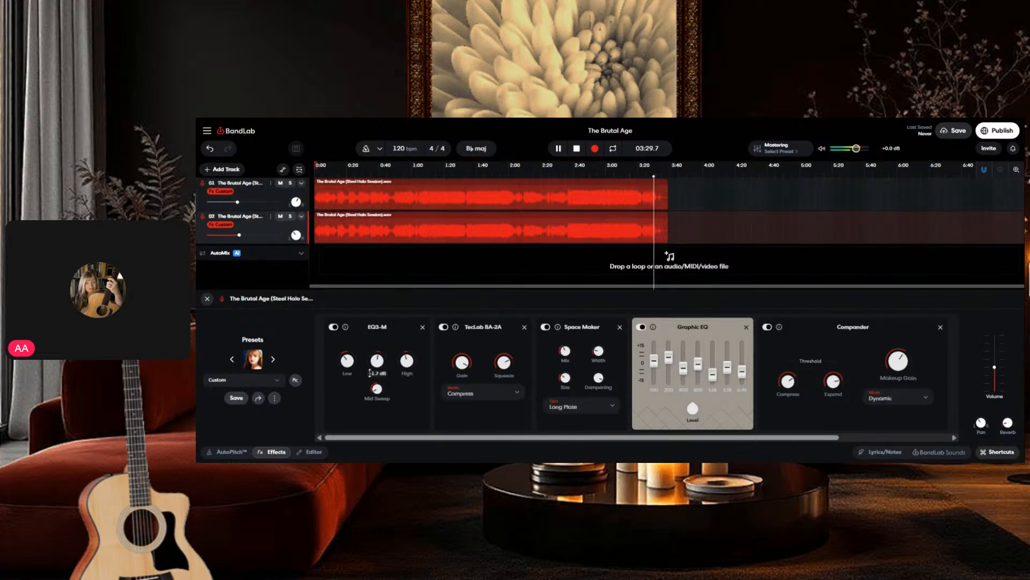
# Step: Preview the loud section of the mix from about 2:43 for ten seconds and save the project
pyautogui.click(558, 149)
pyautogui.click(580, 175)
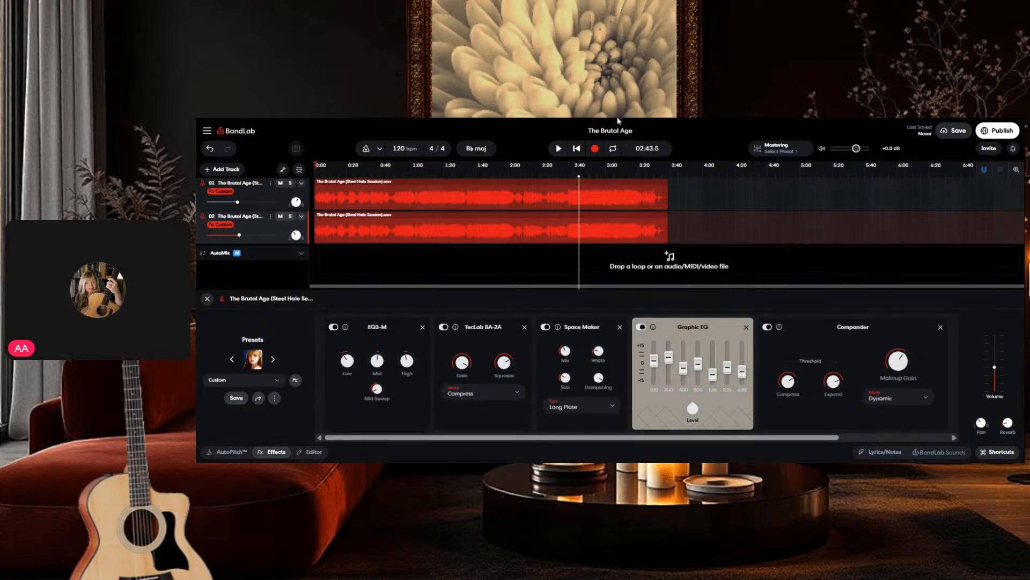
pyautogui.click(559, 149)
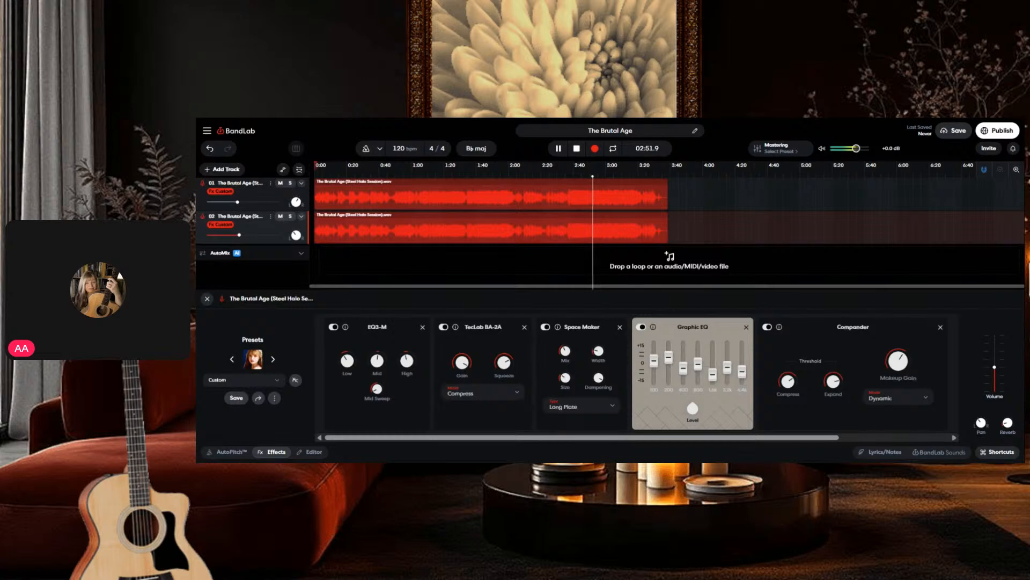
pyautogui.click(557, 150)
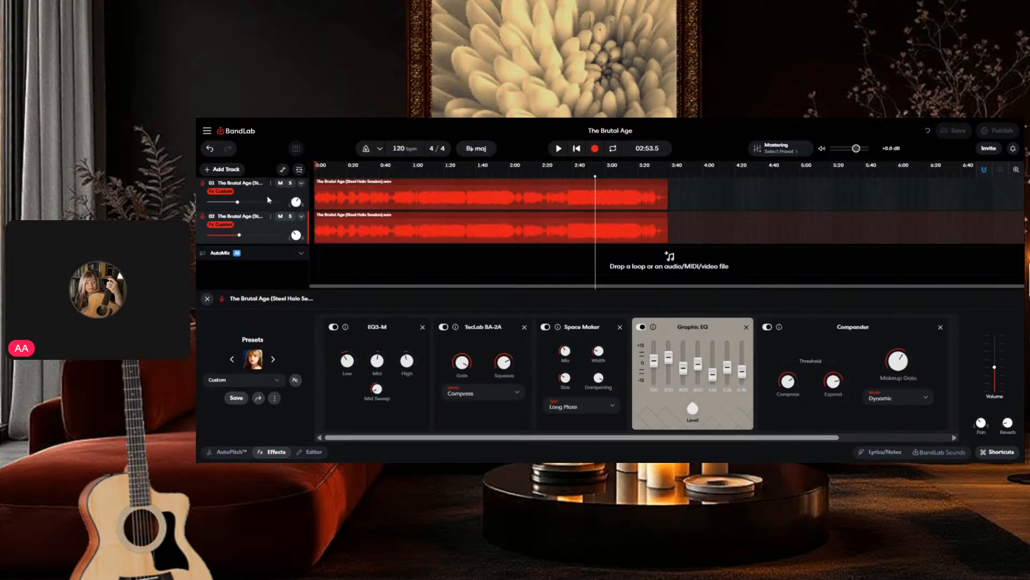
pyautogui.hotkey('ctrl', 's')
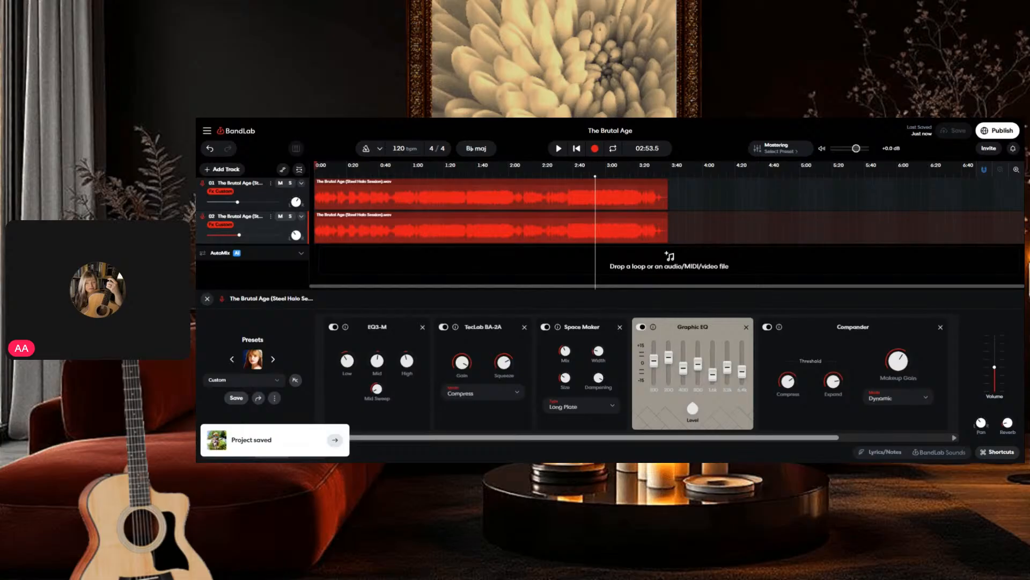
# Step: Duplicate both existing tracks with their effects so that the project has four tracks
pyautogui.click(266, 196)
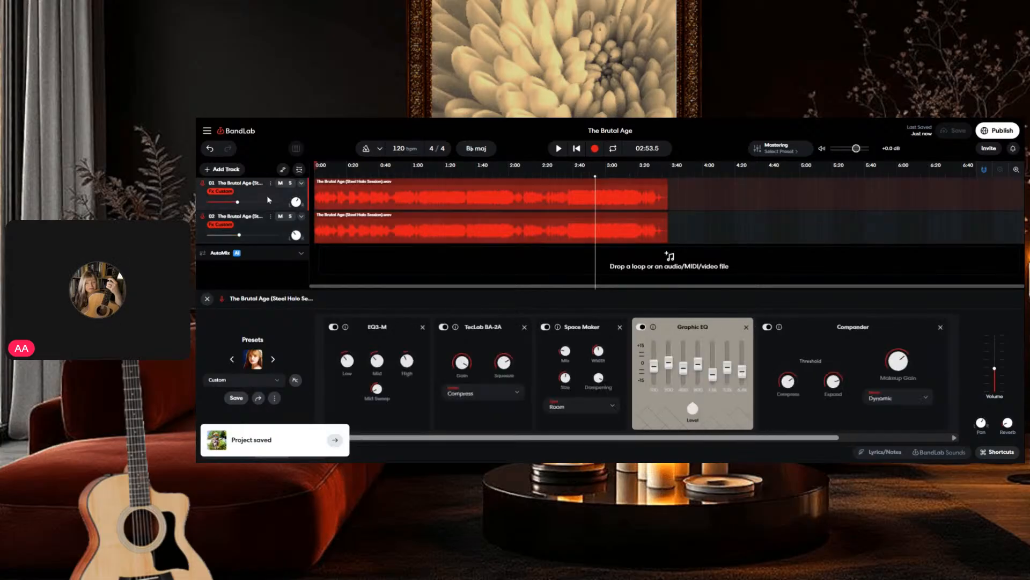
pyautogui.rightClick(266, 195)
pyautogui.click(286, 381)
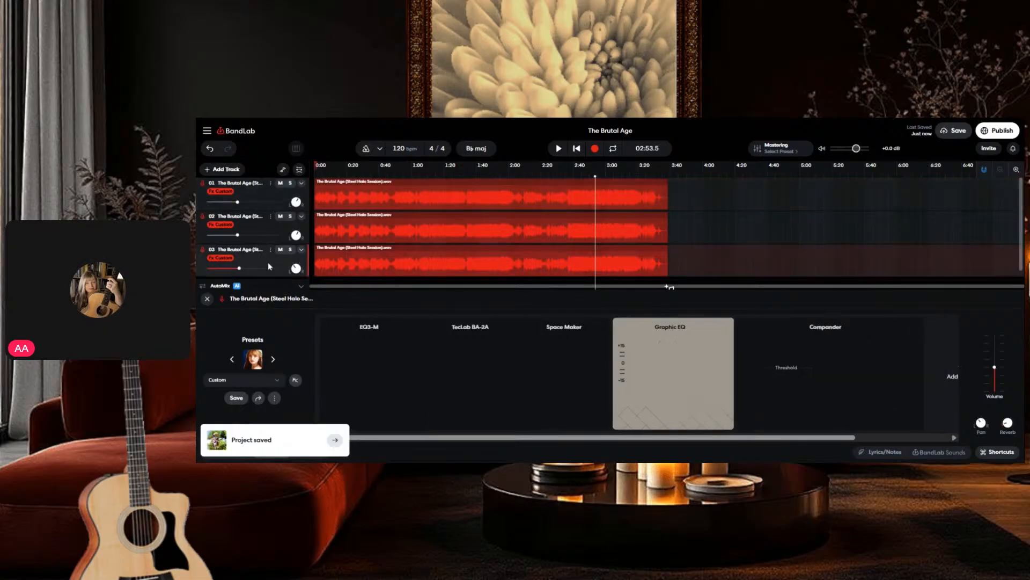
pyautogui.scroll(-1, 269, 262)
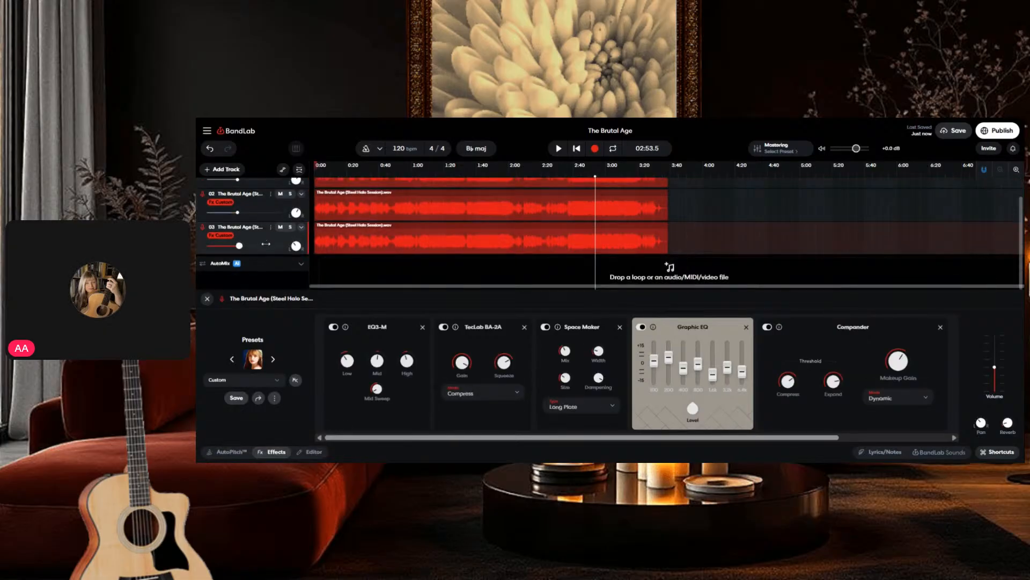
pyautogui.rightClick(269, 240)
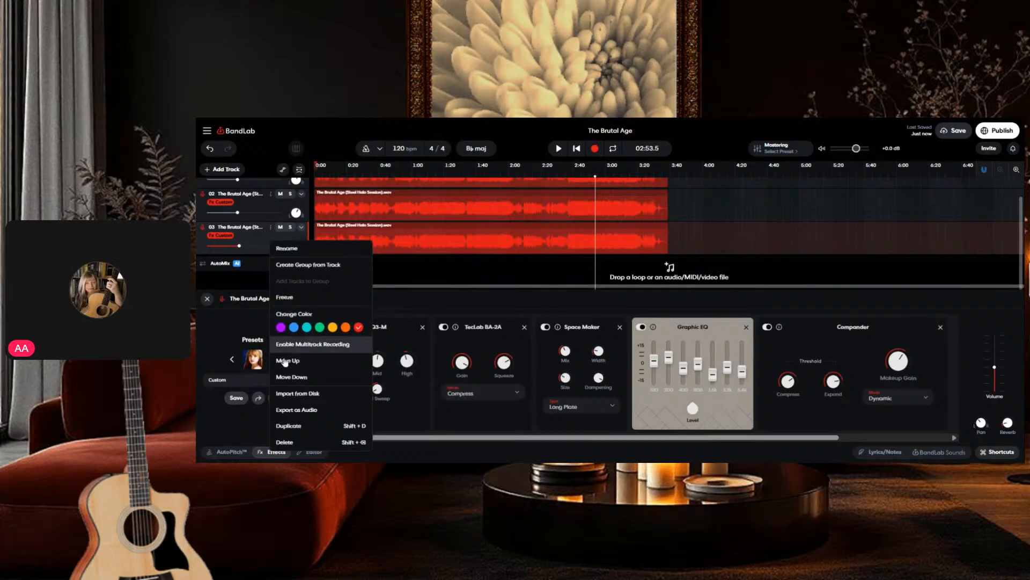
pyautogui.click(317, 427)
# Step: Pan the fourth track further left and the second track further right
pyautogui.moveTo(293, 279); pyautogui.dragTo(289, 287)
pyautogui.moveTo(296, 213); pyautogui.dragTo(286, 189)
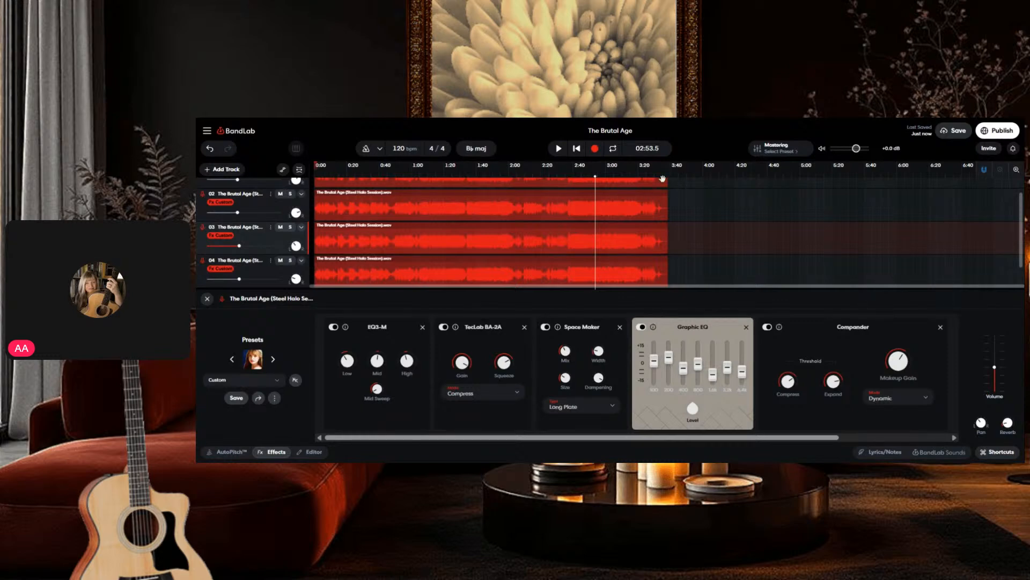
# Step: Return to the start of the song and play the four-track mix
pyautogui.click(578, 150)
pyautogui.click(577, 151)
pyautogui.scroll(1, 735, 229)
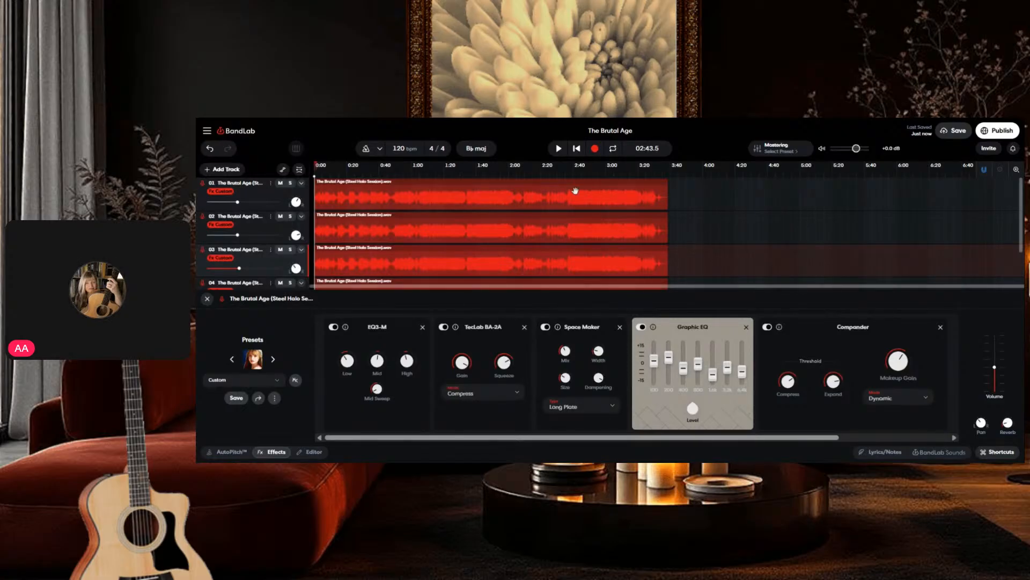
pyautogui.click(558, 150)
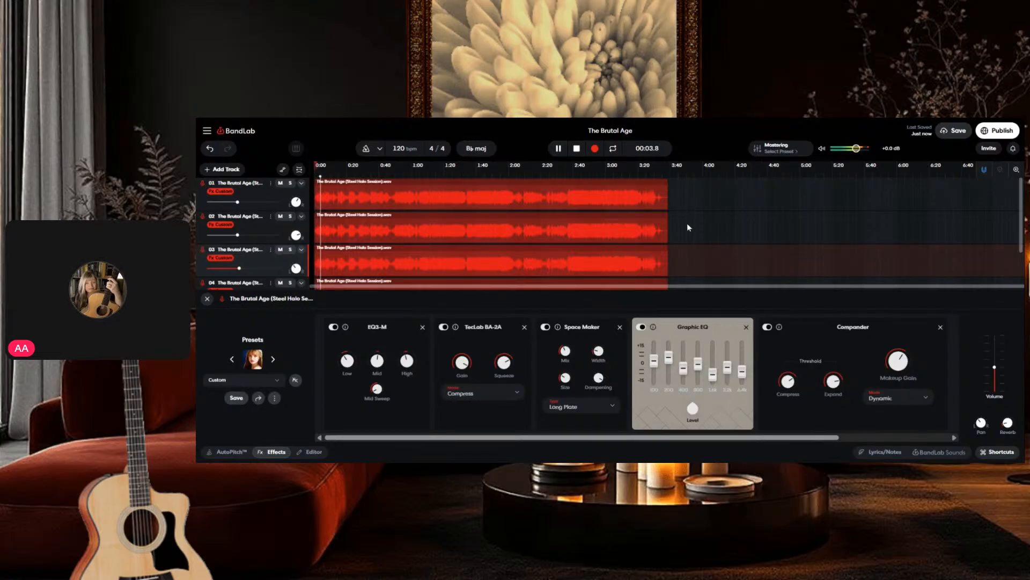
# Step: Check the Compander's makeup gain on the second and third tracks
pyautogui.click(269, 224)
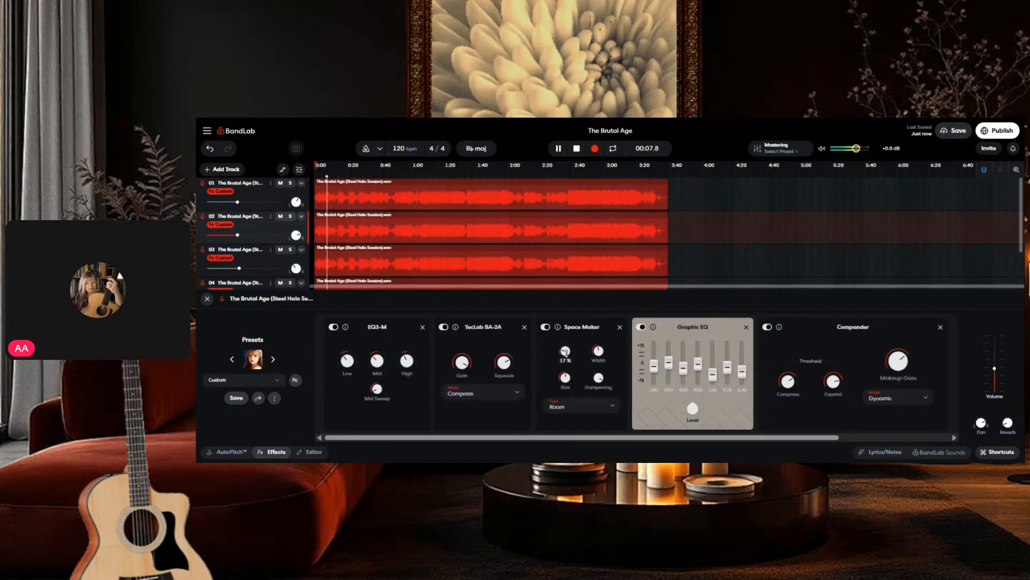
pyautogui.moveTo(889, 369)
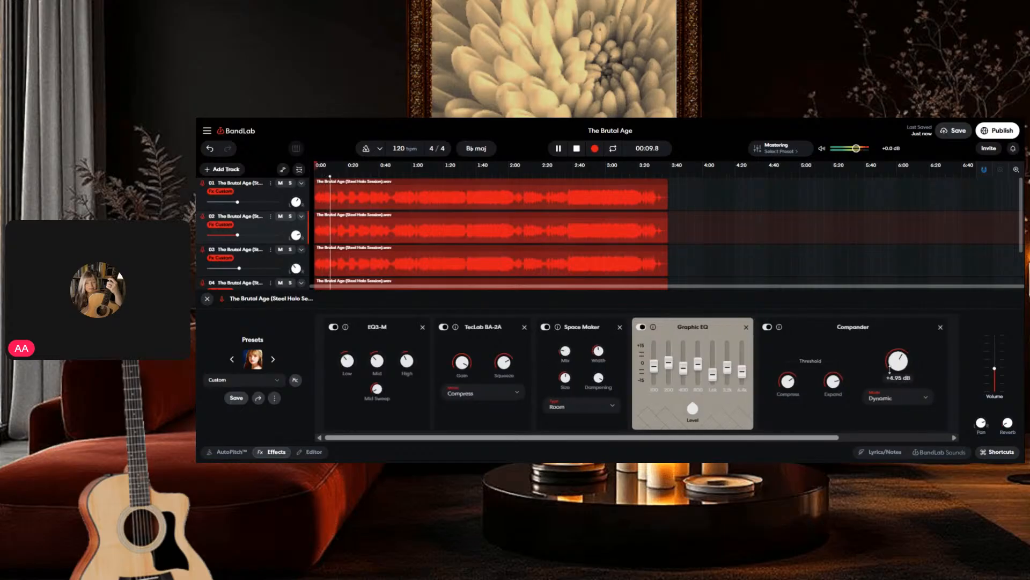
pyautogui.click(265, 260)
pyautogui.moveTo(897, 362)
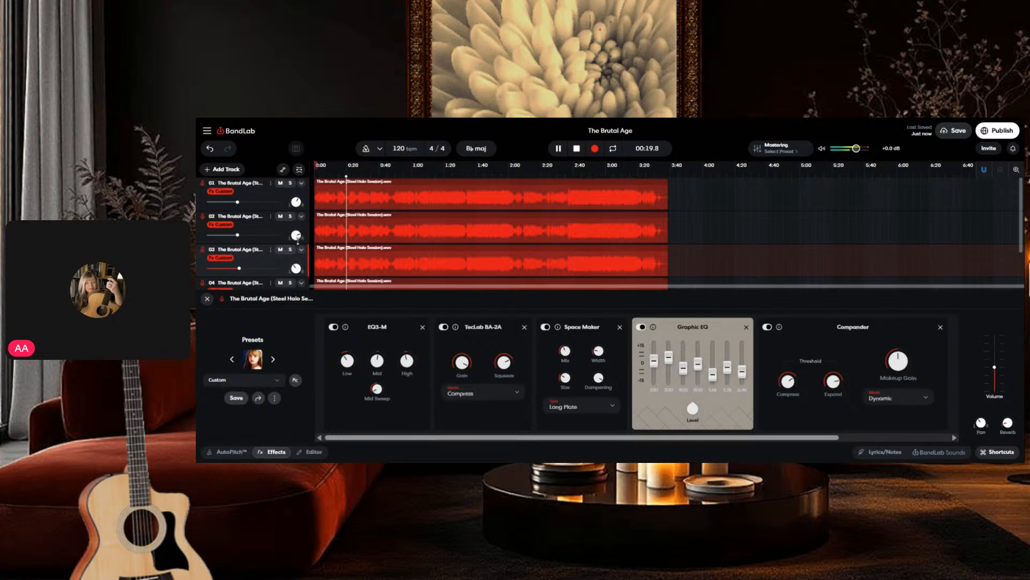
# Step: Pan the second track further right and slightly lower the volume of the second and fourth tracks
pyautogui.moveTo(294, 235); pyautogui.dragTo(286, 220)
pyautogui.moveTo(237, 235); pyautogui.dragTo(233, 235)
pyautogui.scroll(-2, 277, 222)
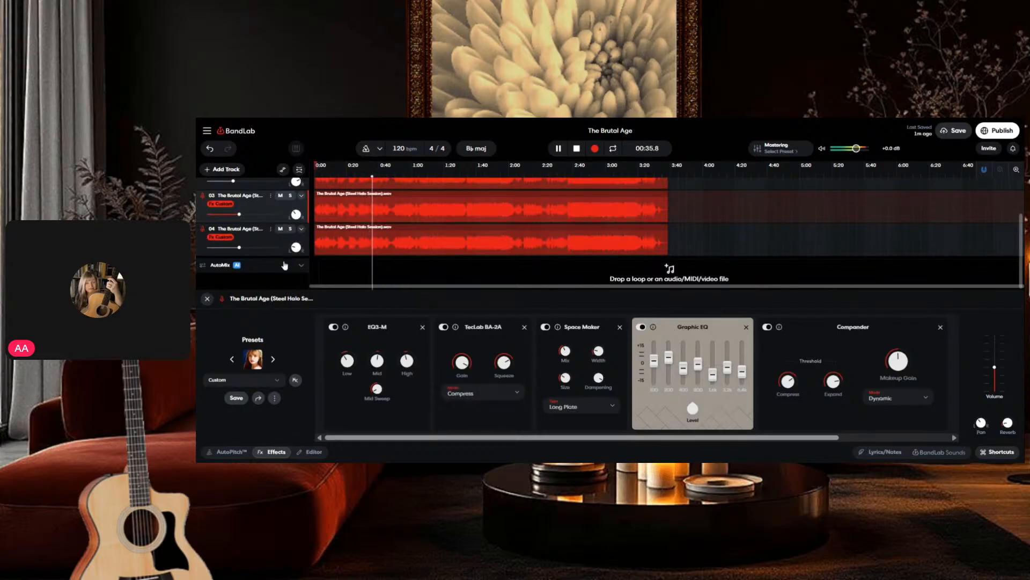
pyautogui.moveTo(239, 247); pyautogui.dragTo(234, 248)
# Step: Slightly raise the volume of the third and first tracks
pyautogui.click(245, 214)
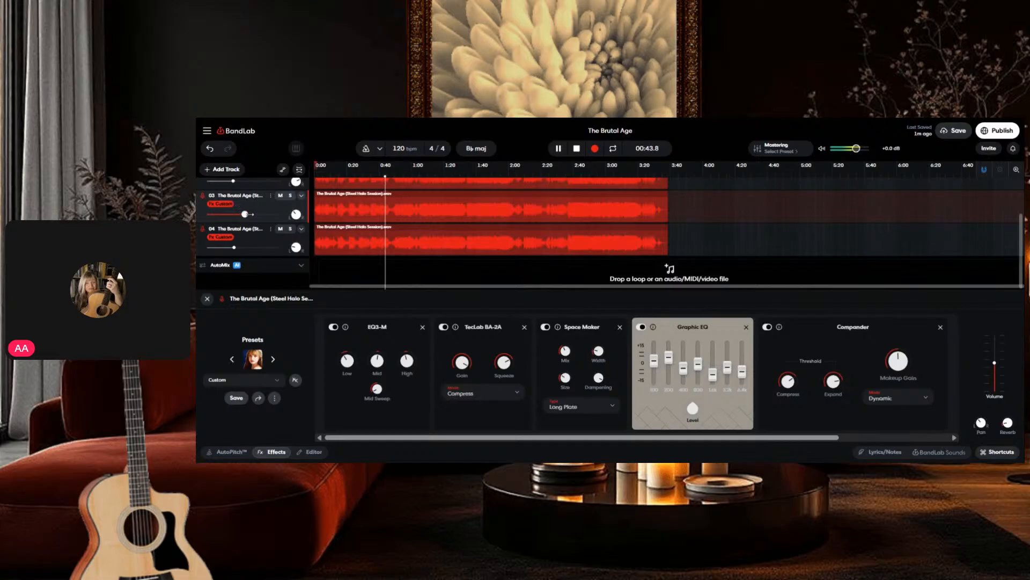
pyautogui.scroll(2, 253, 248)
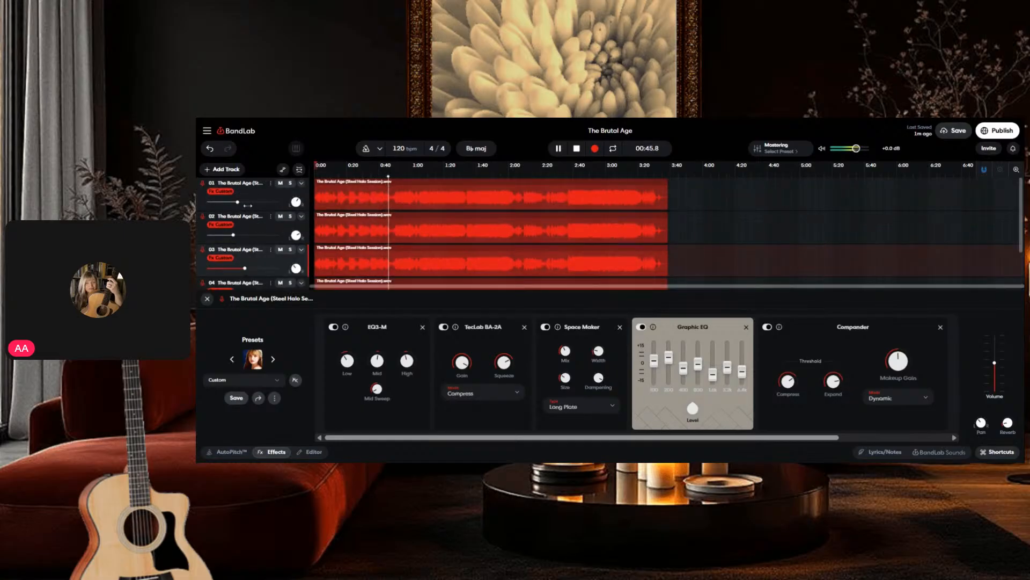
pyautogui.moveTo(240, 203); pyautogui.dragTo(242, 203)
pyautogui.scroll(-2, 245, 229)
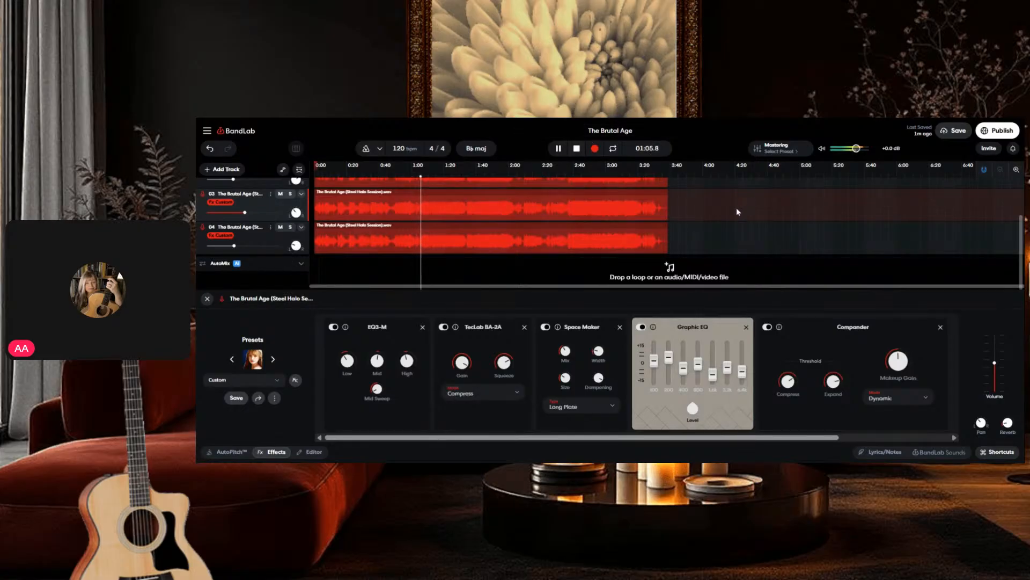
# Step: Pause the mix and move the playhead back to about 0:48
pyautogui.scroll(2, 732, 224)
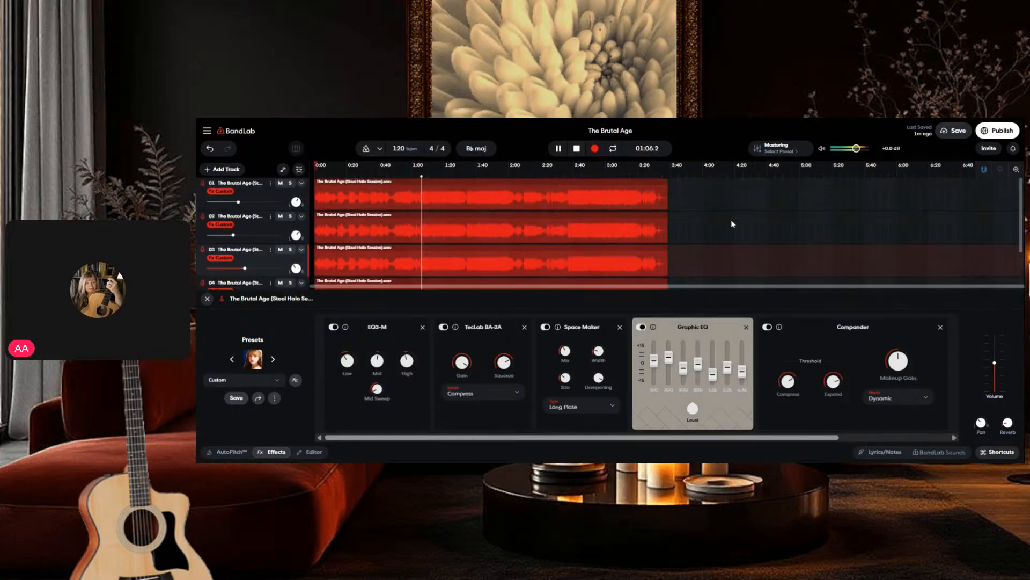
pyautogui.click(559, 150)
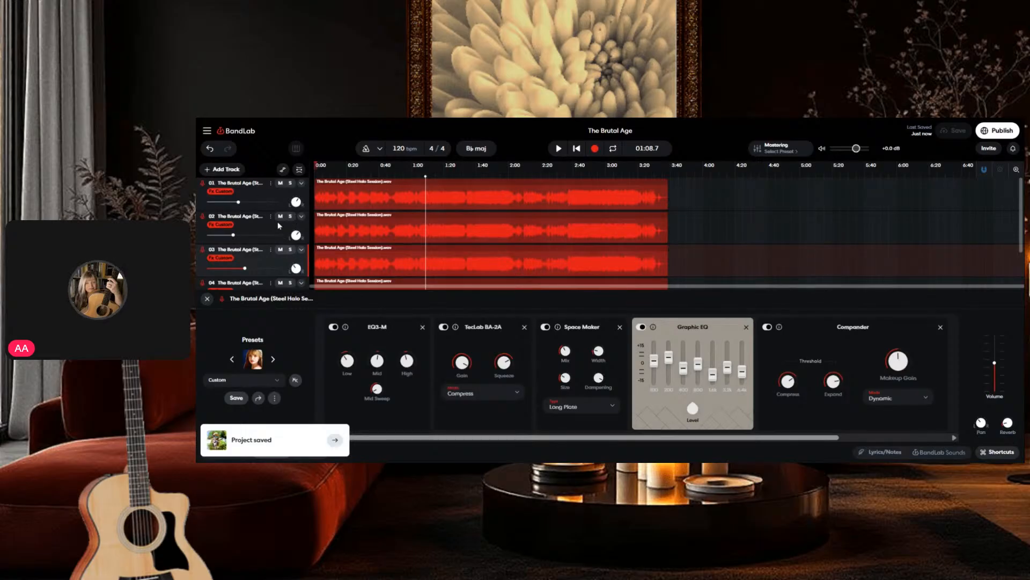
pyautogui.scroll(-2, 278, 223)
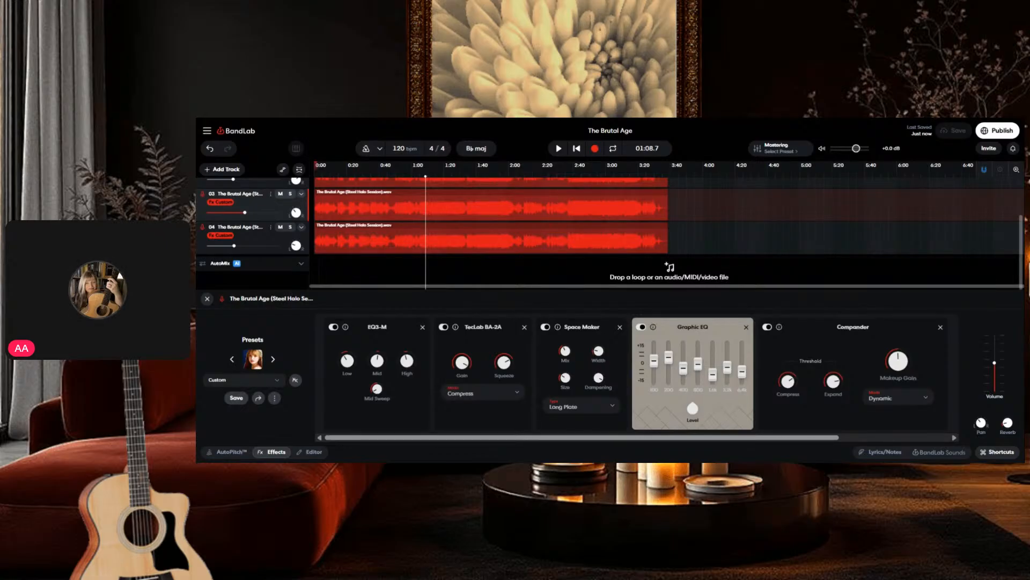
pyautogui.scroll(3, 310, 237)
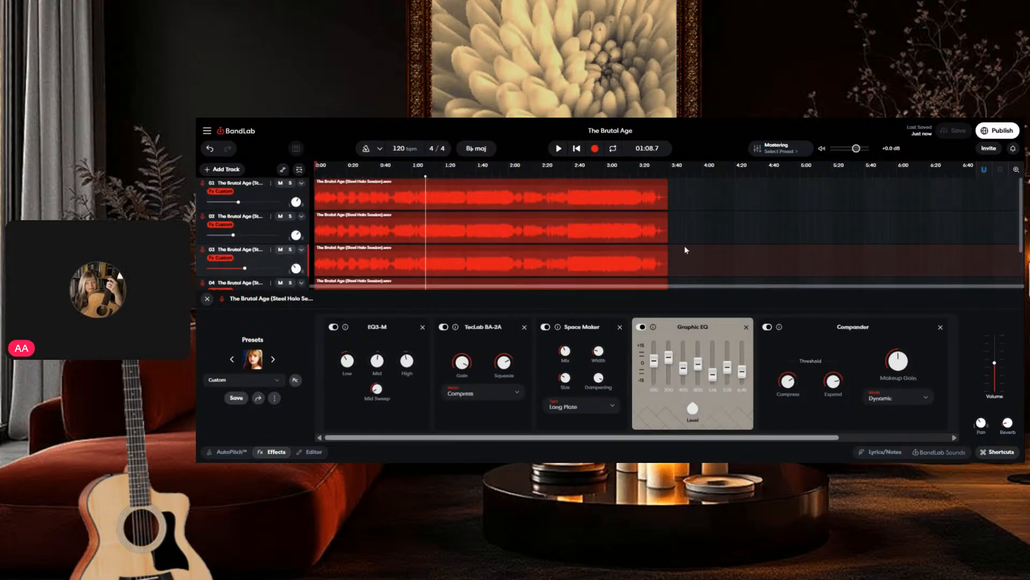
pyautogui.scroll(-3, 276, 245)
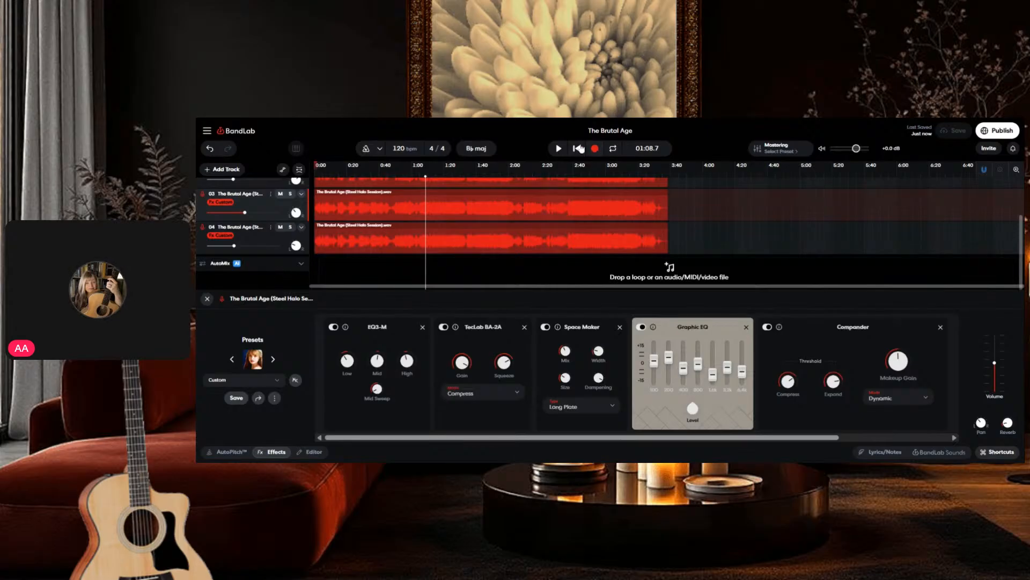
pyautogui.moveTo(397, 172); pyautogui.dragTo(393, 174)
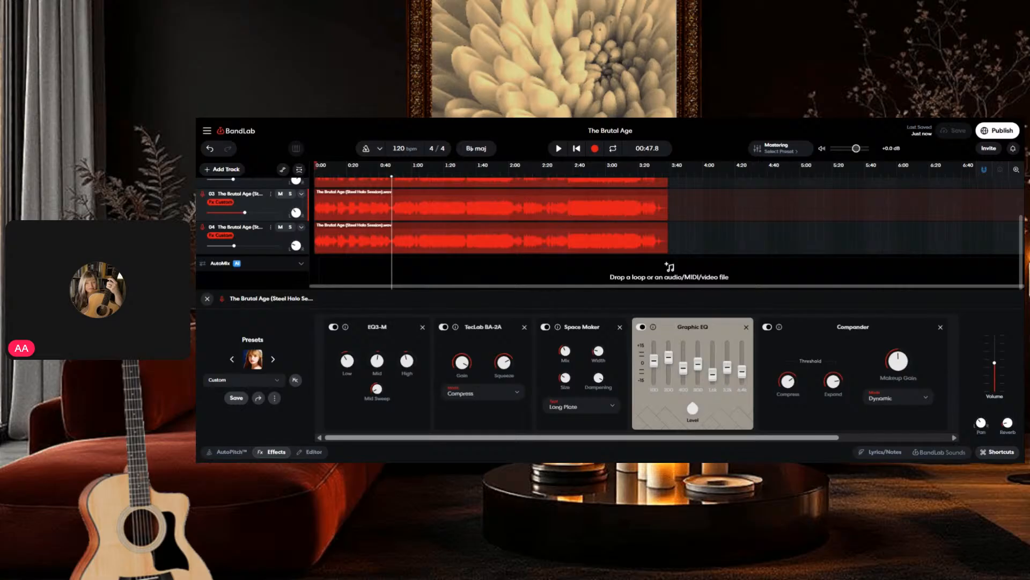
# Step: Search My Sounds in the BandLab Sounds library for "jingle bells" and show the matching favorite samples
pyautogui.click(941, 453)
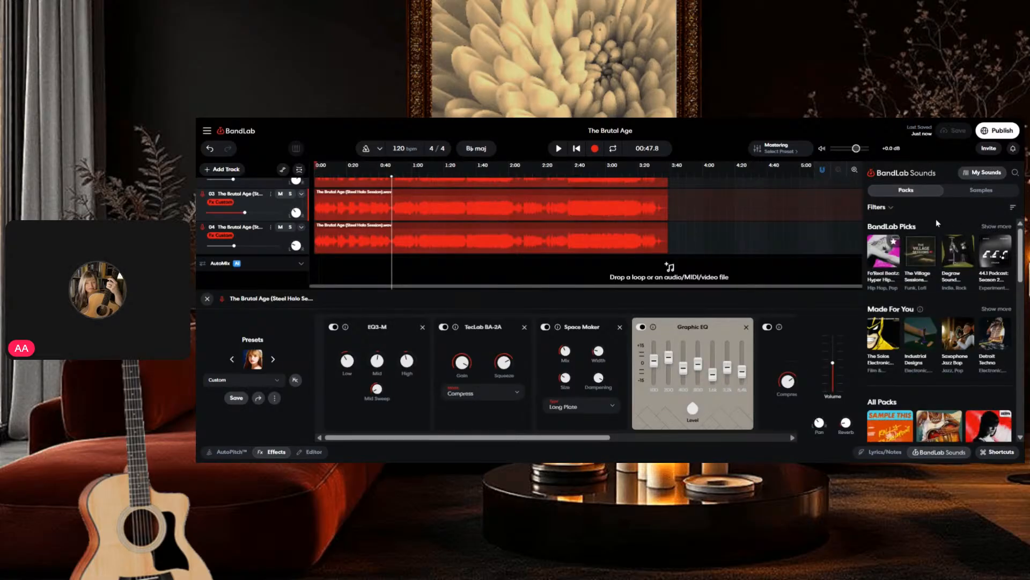
pyautogui.click(990, 173)
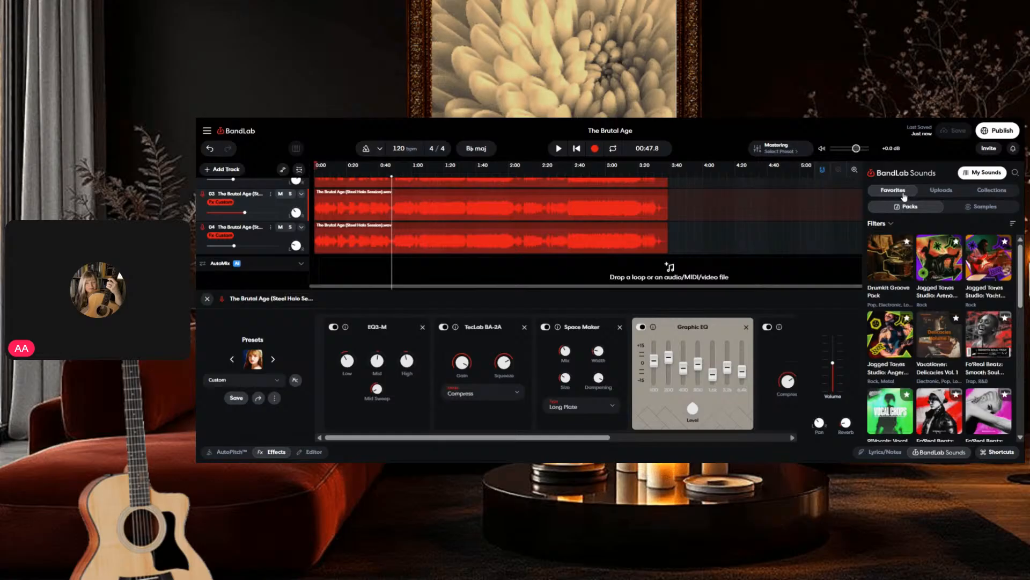
pyautogui.click(891, 224)
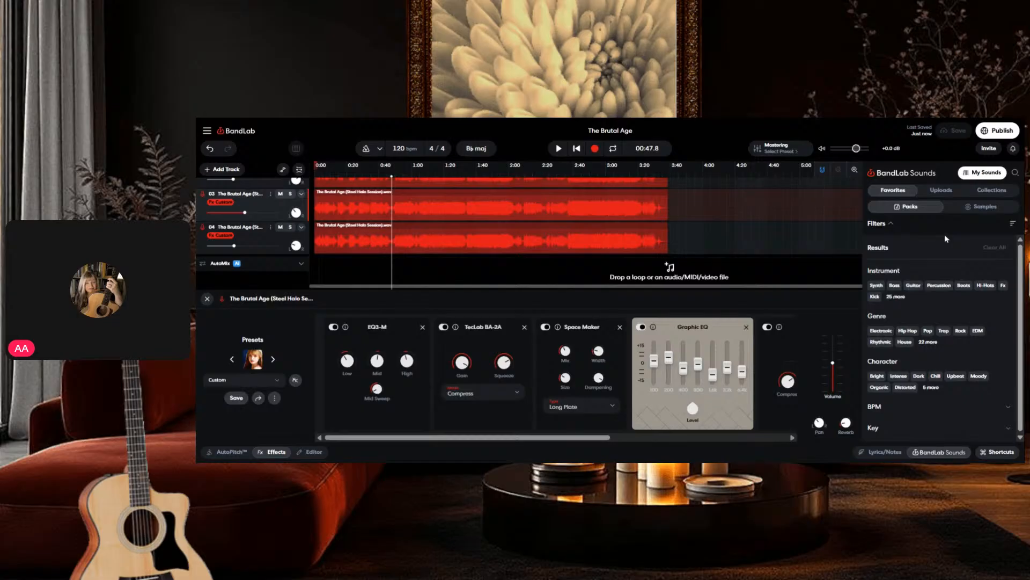
pyautogui.click(1014, 173)
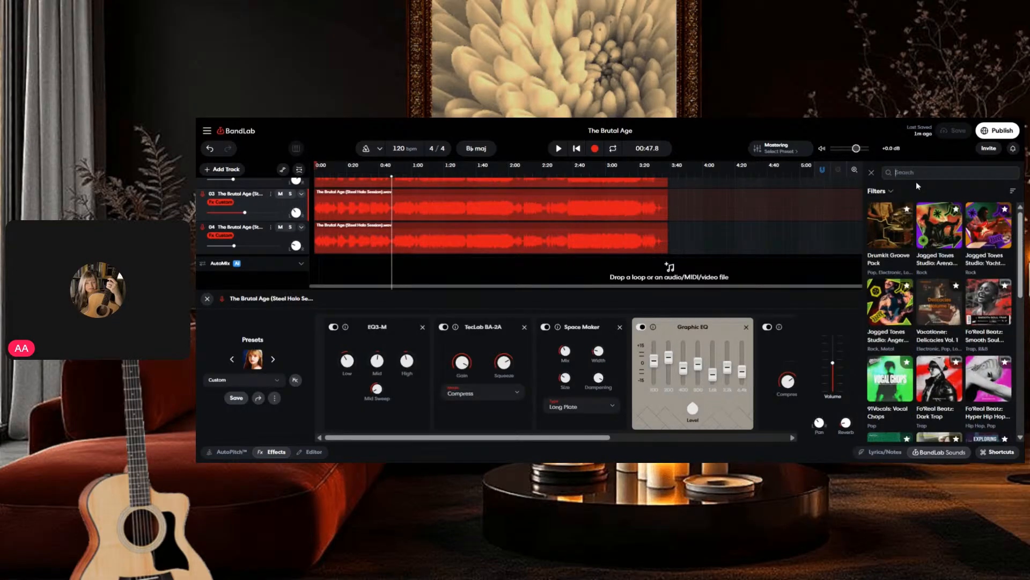
pyautogui.write('jingle bells')
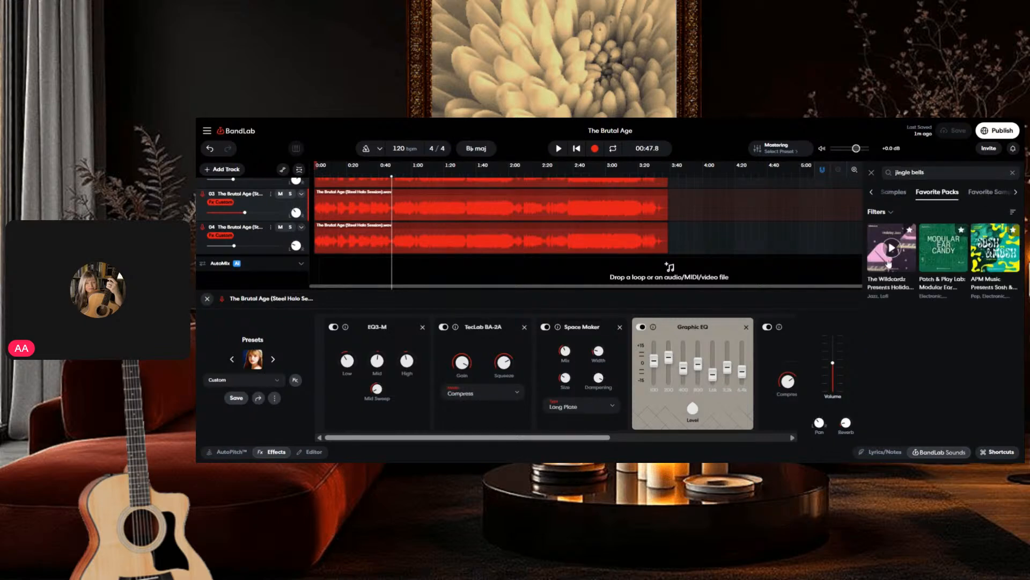
pyautogui.click(984, 194)
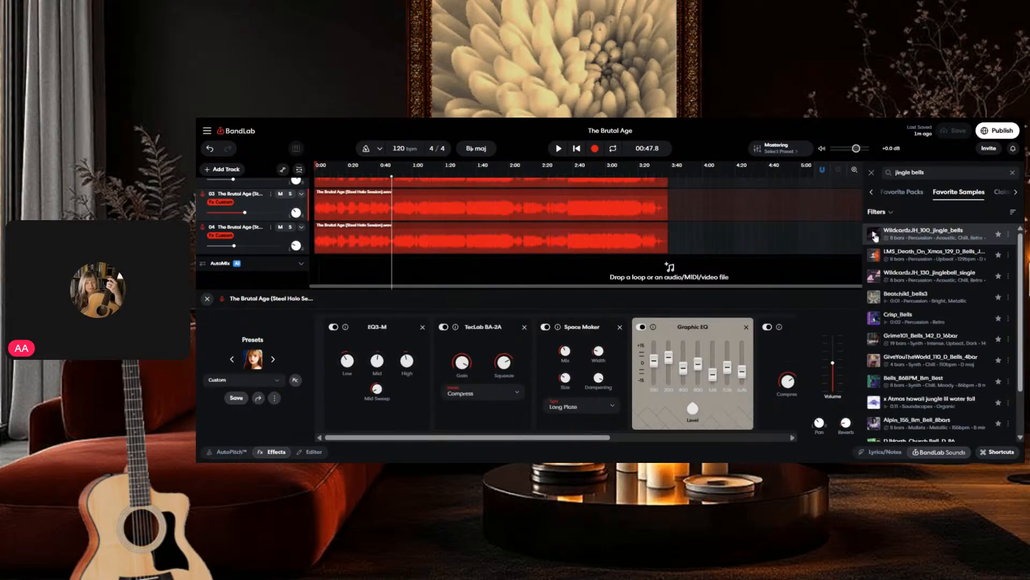
# Step: Preview the first five bell samples in the jingle bells results, from the Wildcardz jingle bells loop to Crisp_Bells
pyautogui.click(875, 235)
pyautogui.click(875, 235)
pyautogui.click(875, 255)
pyautogui.click(875, 256)
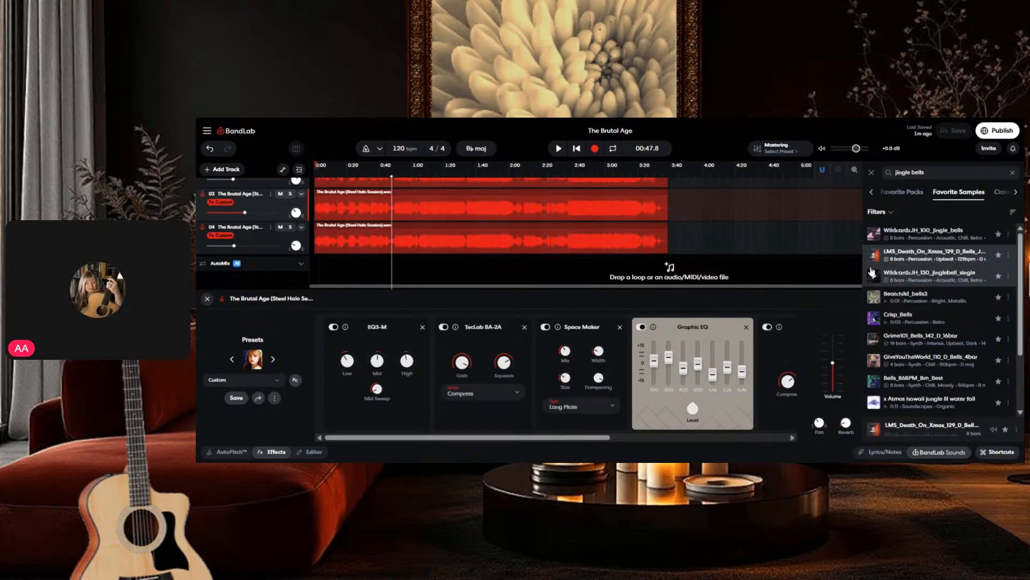
pyautogui.click(875, 319)
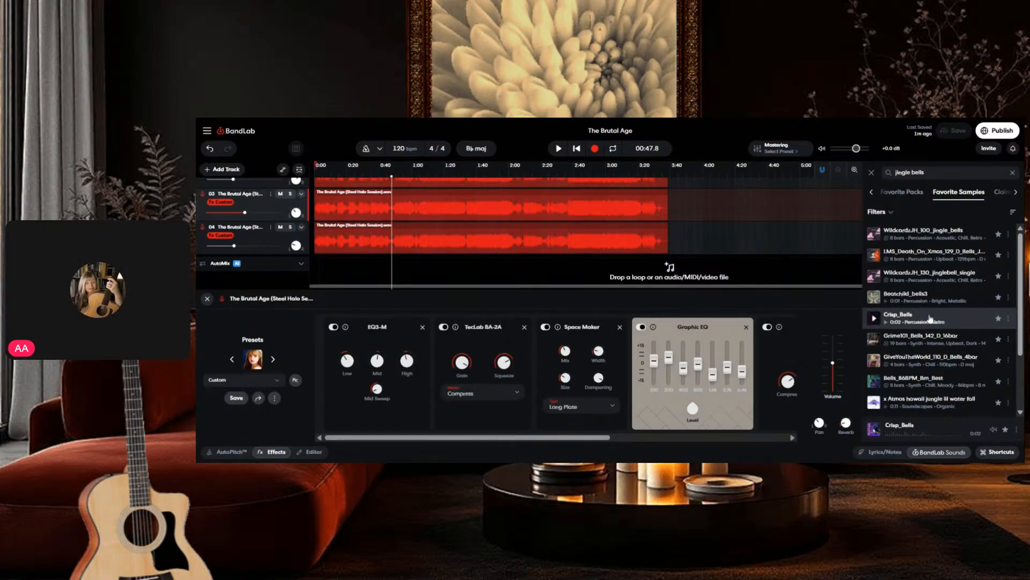
pyautogui.click(875, 298)
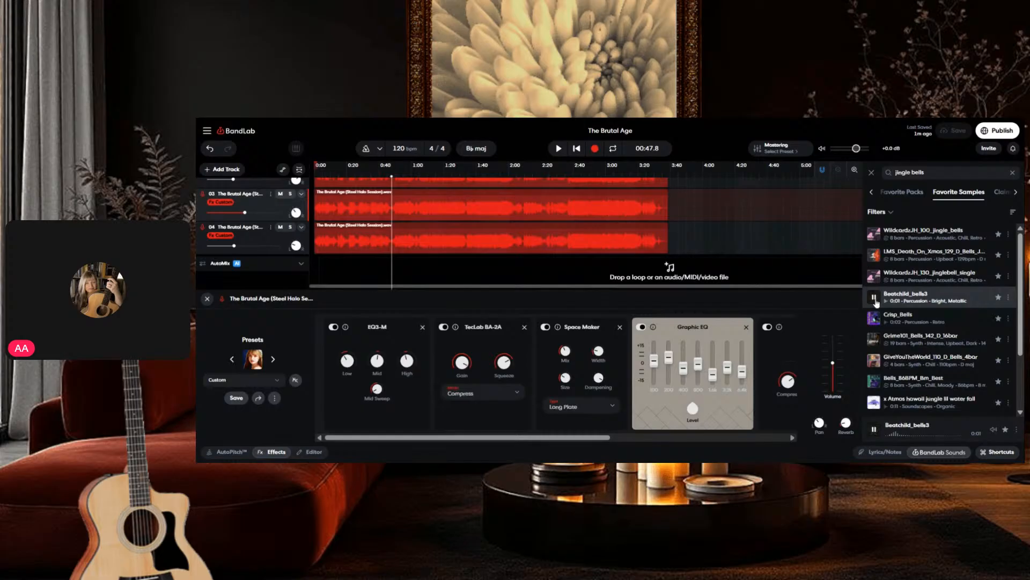
pyautogui.click(874, 276)
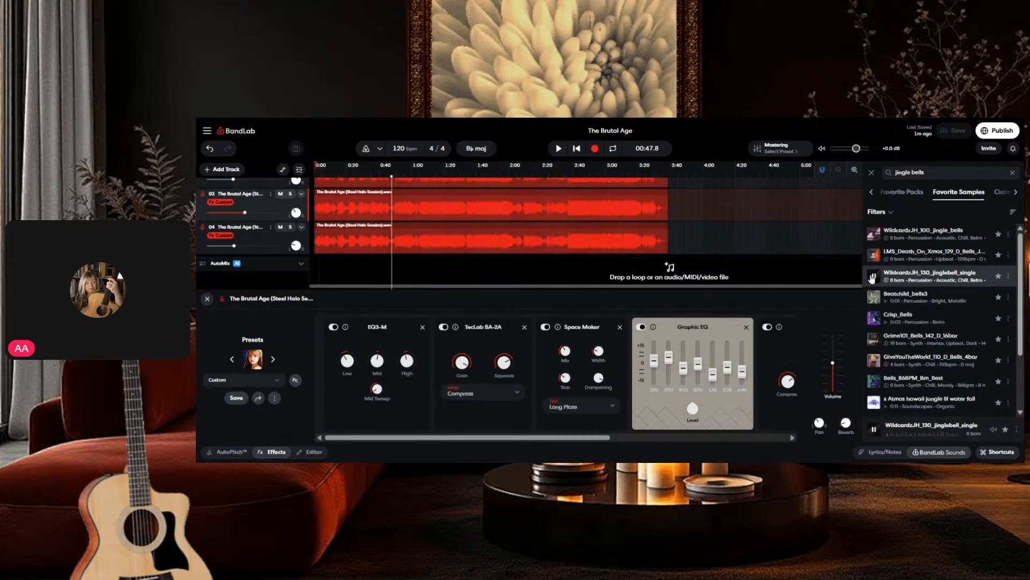
pyautogui.click(872, 277)
# Step: Filter the jingle bells samples to a tempo range of 120 to 240 BPM
pyautogui.click(892, 215)
pyautogui.scroll(-2, 949, 352)
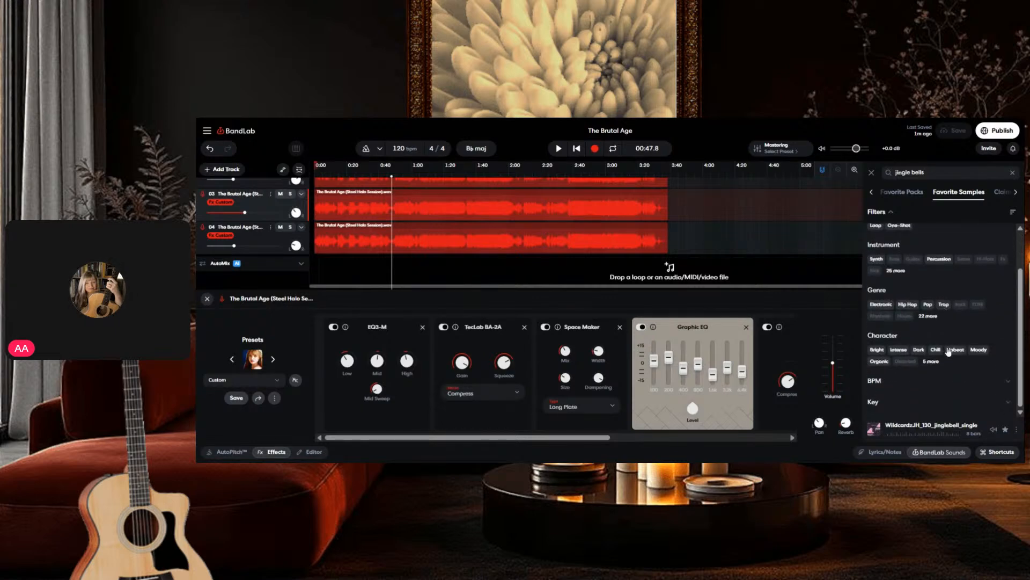
pyautogui.click(890, 382)
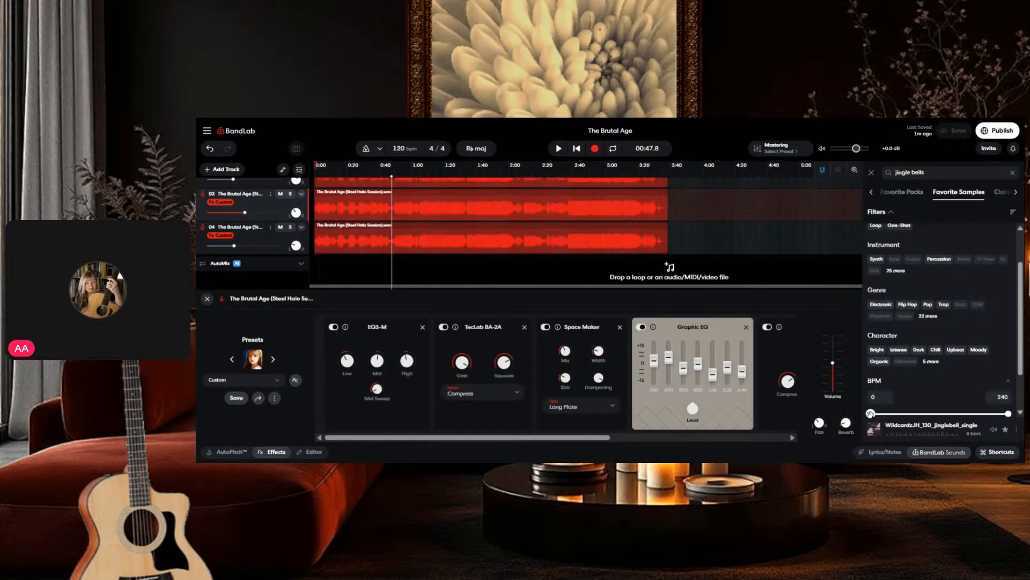
pyautogui.moveTo(872, 413); pyautogui.dragTo(939, 412)
pyautogui.scroll(-1, 993, 257)
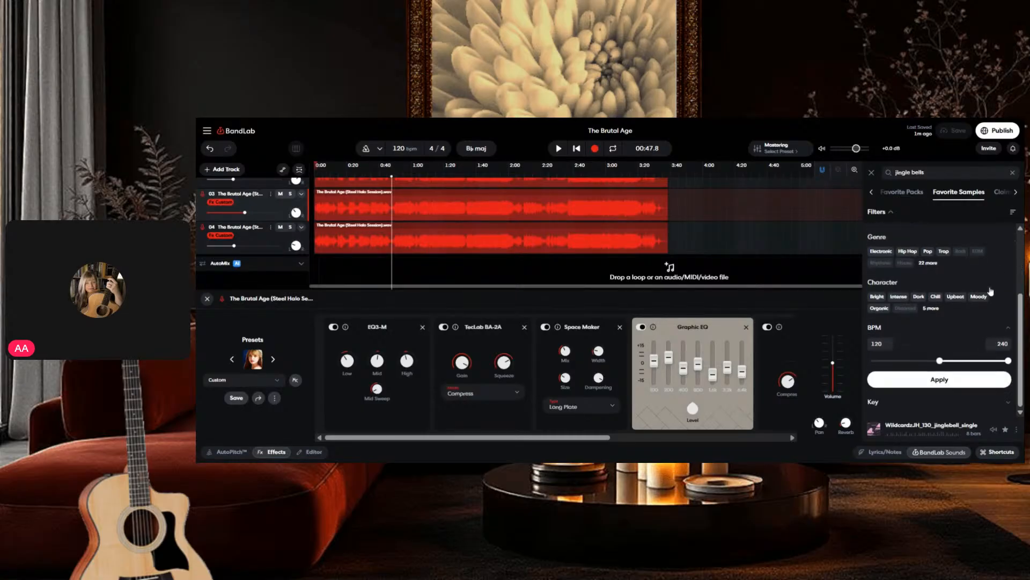
pyautogui.click(942, 381)
pyautogui.scroll(2, 937, 249)
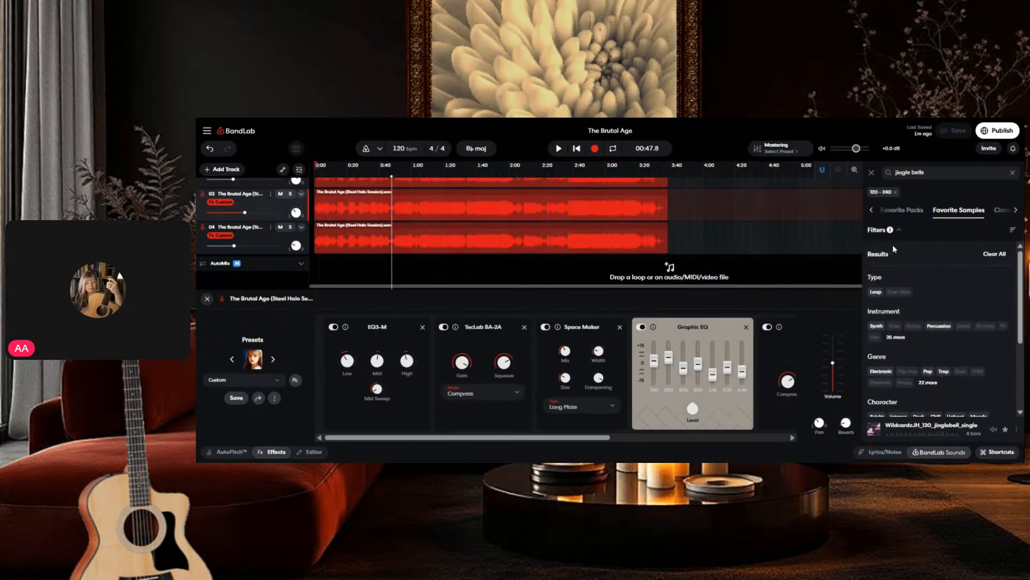
pyautogui.click(886, 231)
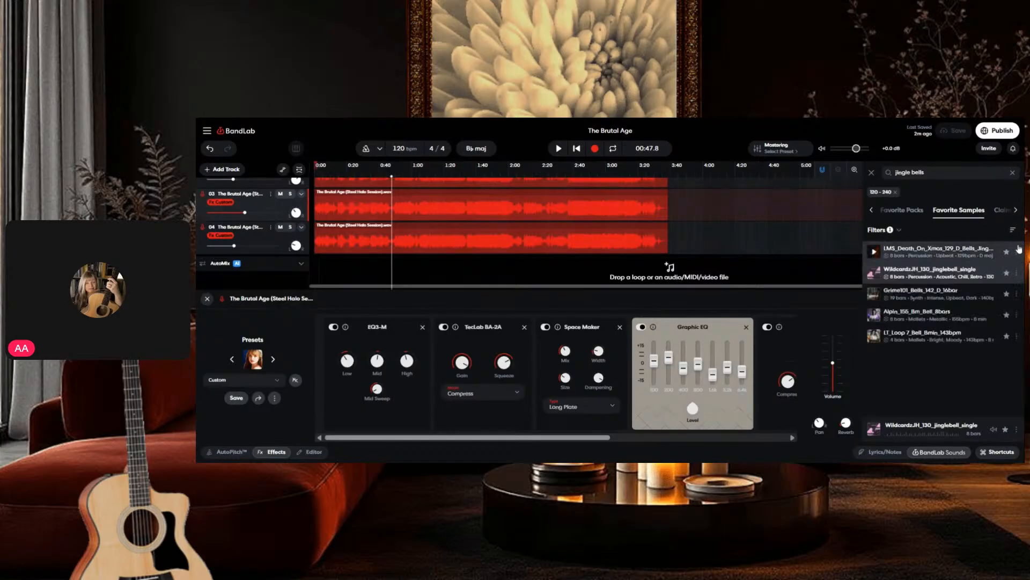
# Step: Preview the tempo-filtered bell loops, including Grime101_Bells, Alpin_156_Bm_Bell, LT_Loop 7_Bell and the two jingle bell loops
pyautogui.click(873, 294)
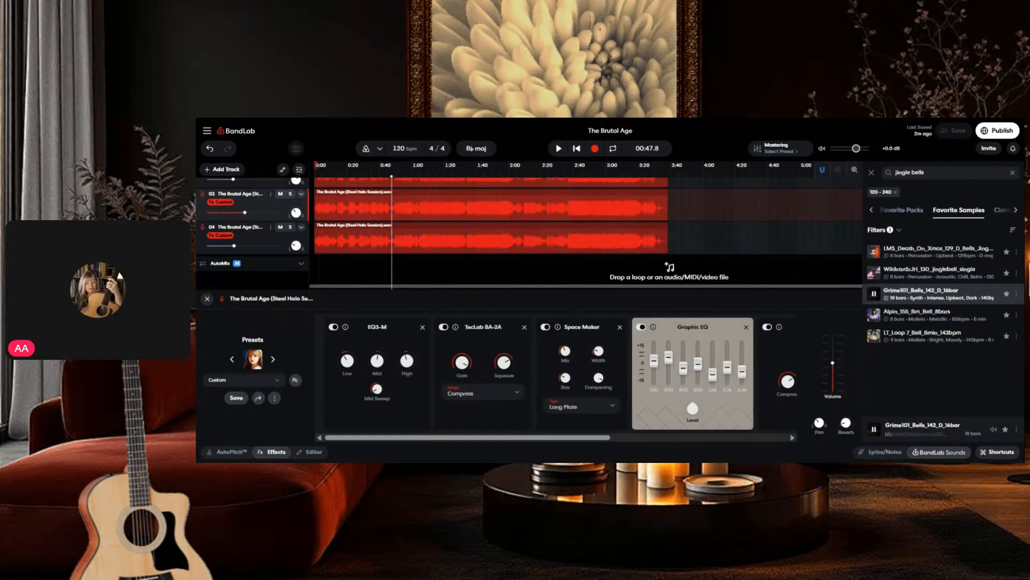
pyautogui.click(873, 315)
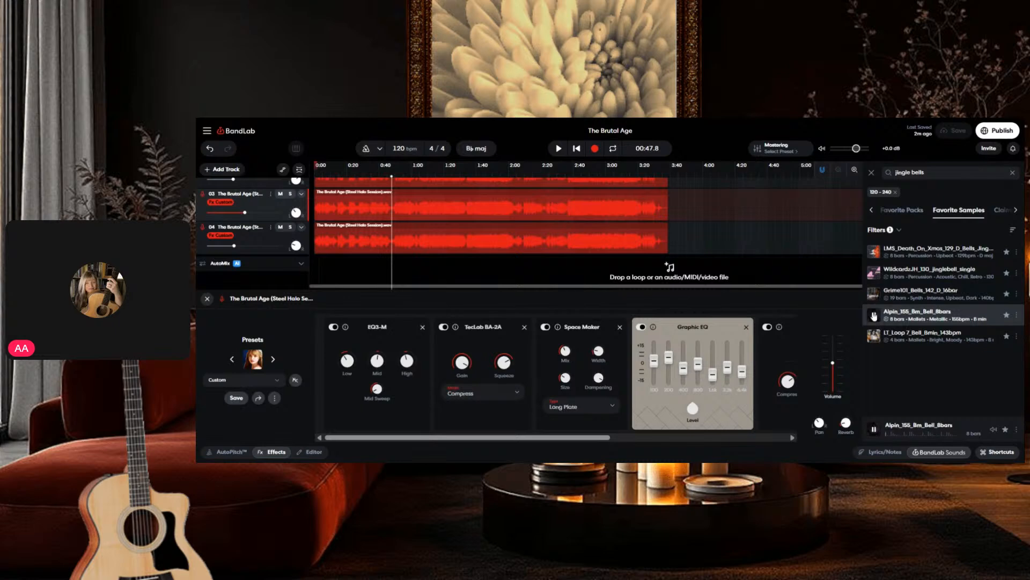
pyautogui.click(873, 337)
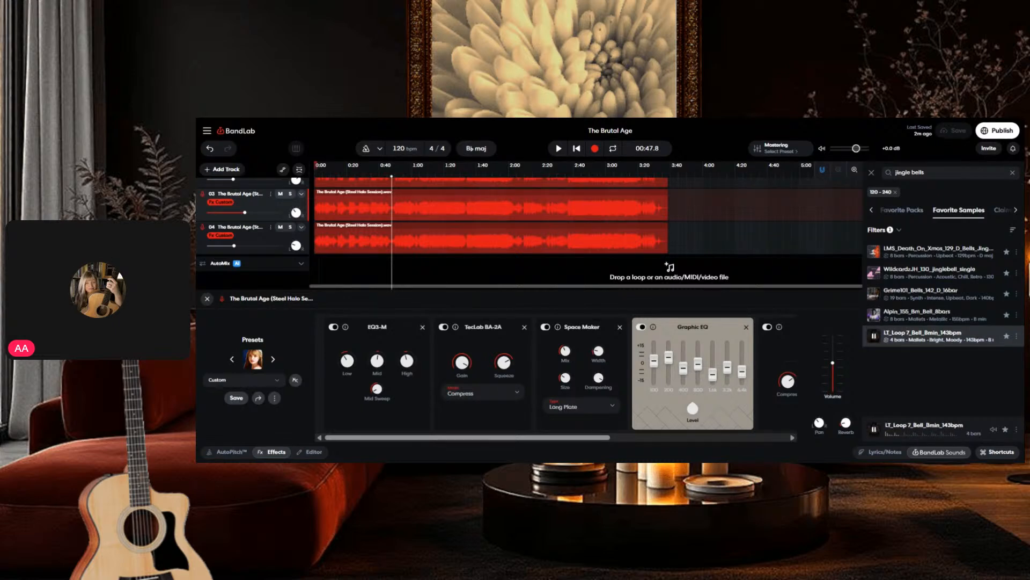
pyautogui.click(872, 338)
pyautogui.moveTo(875, 339)
pyautogui.click(1015, 213)
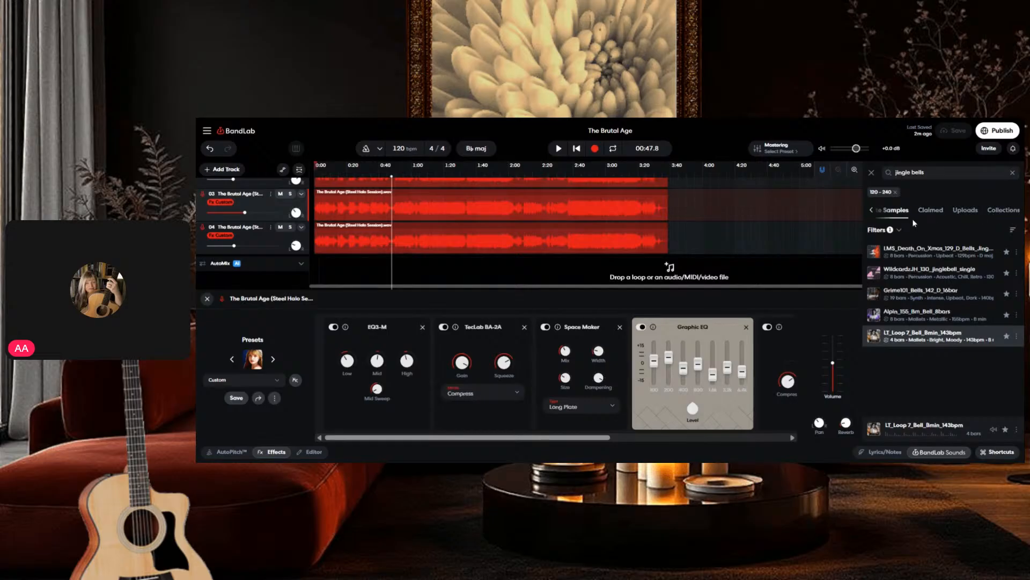
pyautogui.click(871, 210)
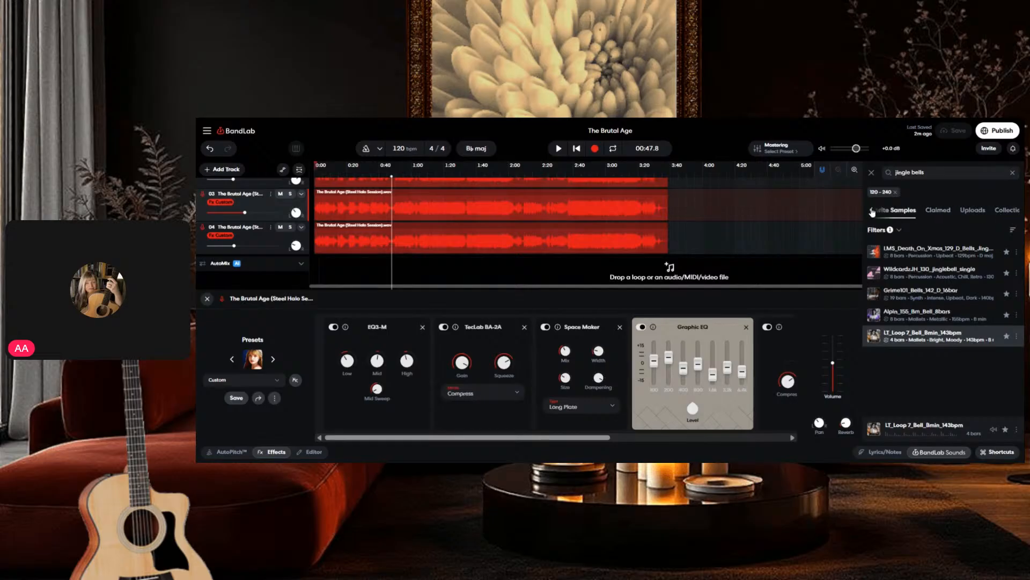
pyautogui.click(874, 251)
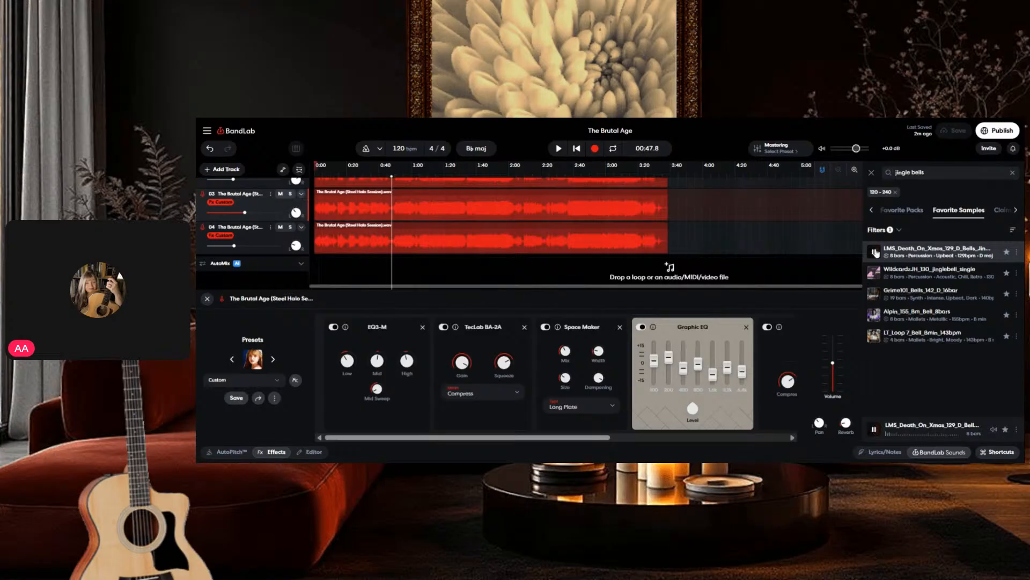
pyautogui.click(872, 272)
pyautogui.click(873, 273)
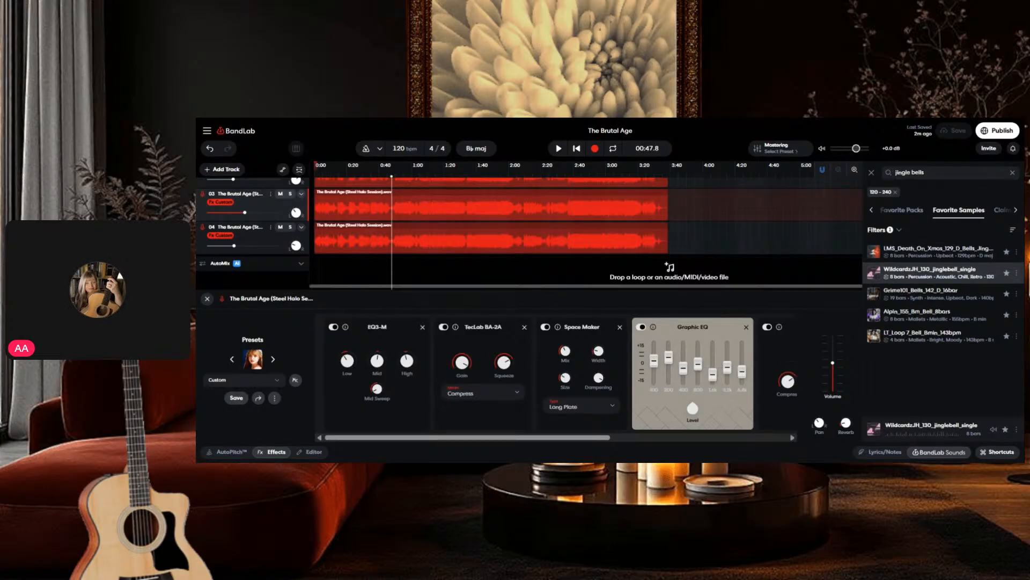
# Step: Replace the sample search with "chimes" and preview Mojo Chimes
pyautogui.click(1012, 173)
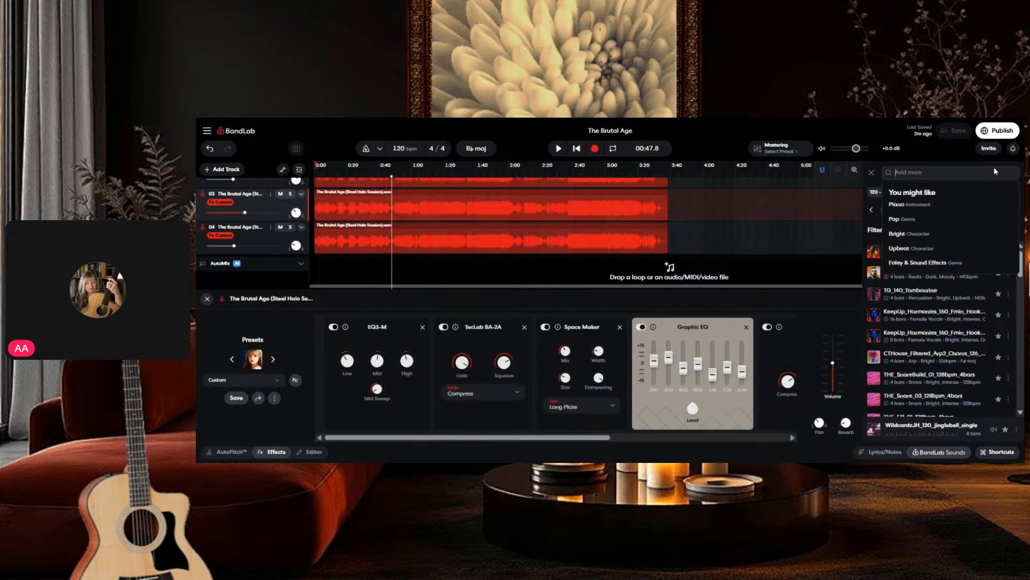
pyautogui.write('chimes')
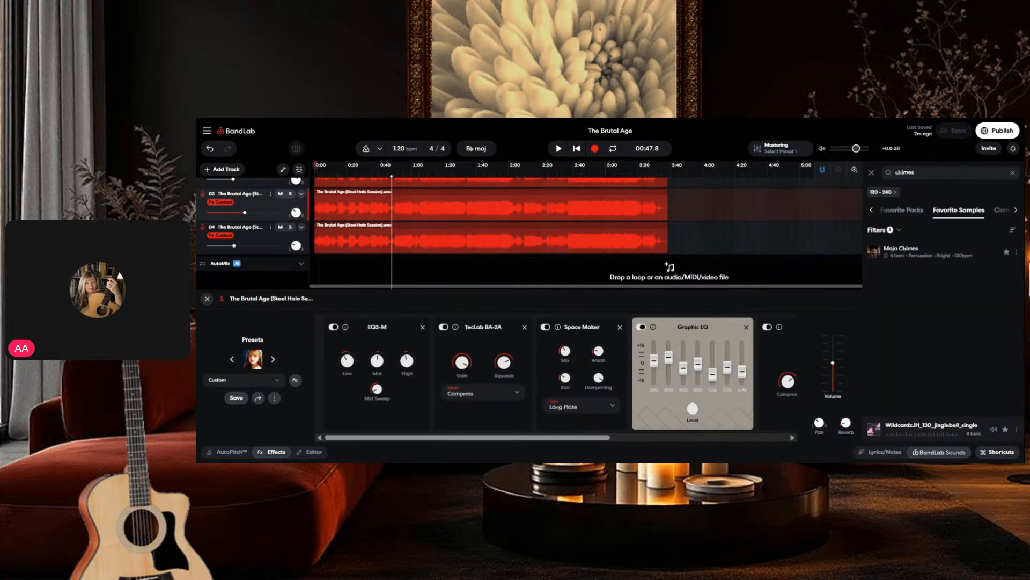
pyautogui.click(873, 252)
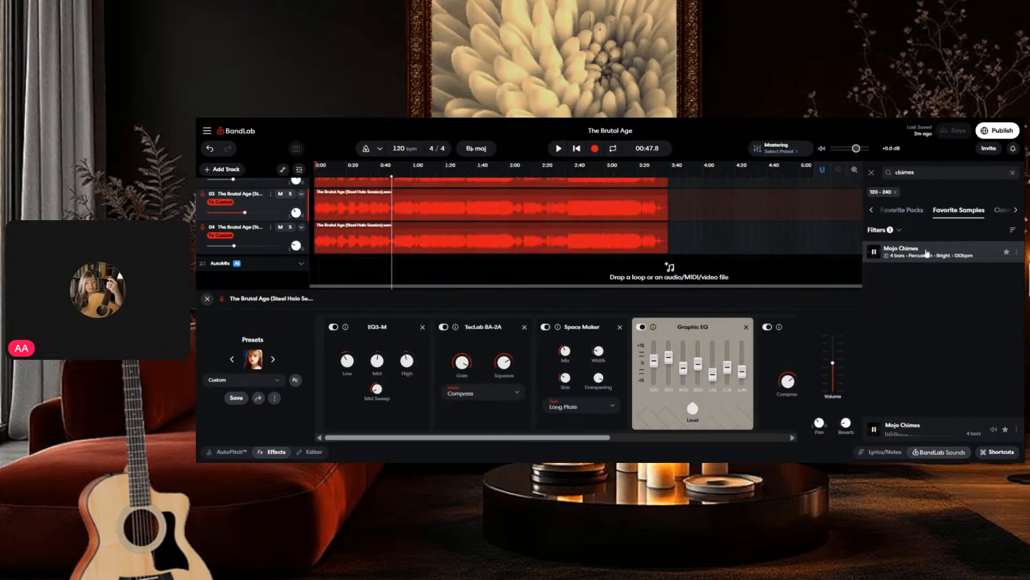
# Step: Try the Mojo Chimes sample on a new track at about 0:48, play it with the mix, and undo the addition
pyautogui.moveTo(923, 251); pyautogui.dragTo(393, 271)
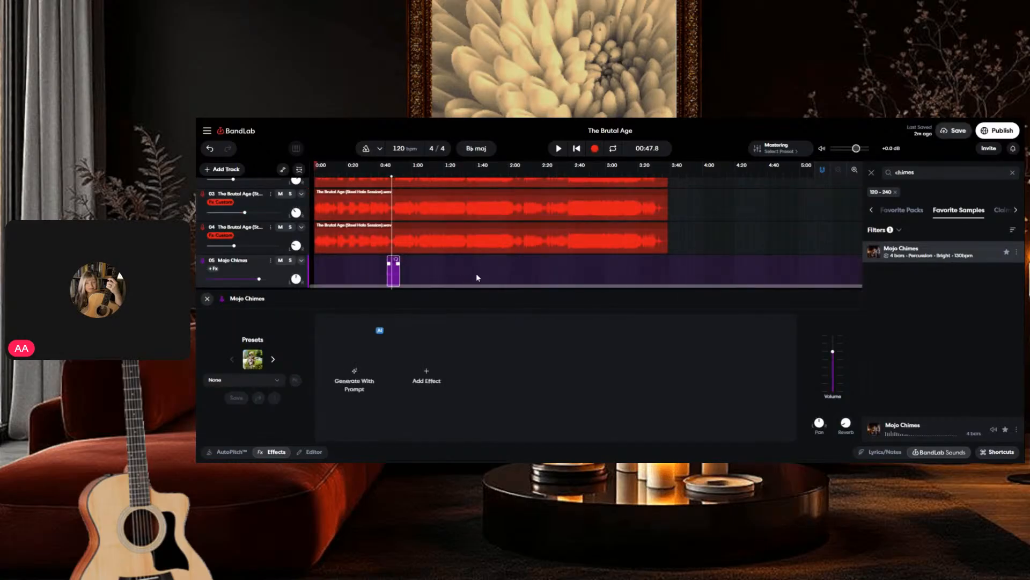
pyautogui.click(372, 171)
pyautogui.click(557, 148)
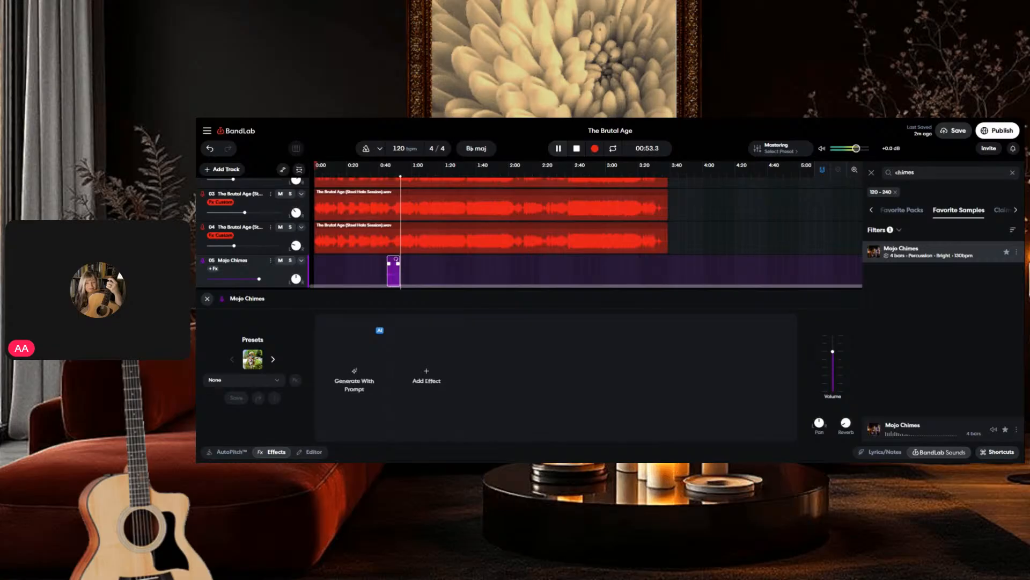
pyautogui.press('space')
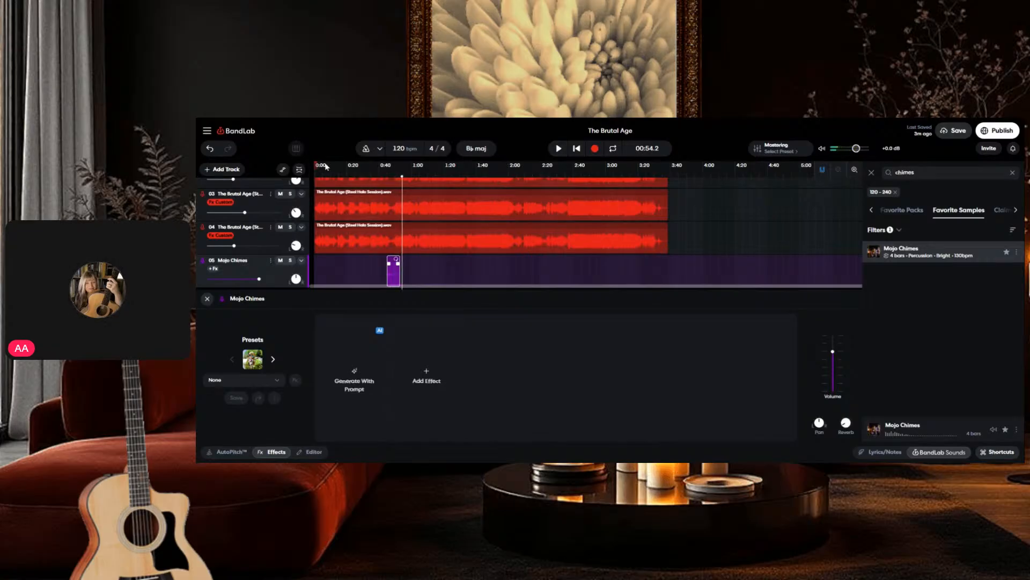
pyautogui.click(210, 148)
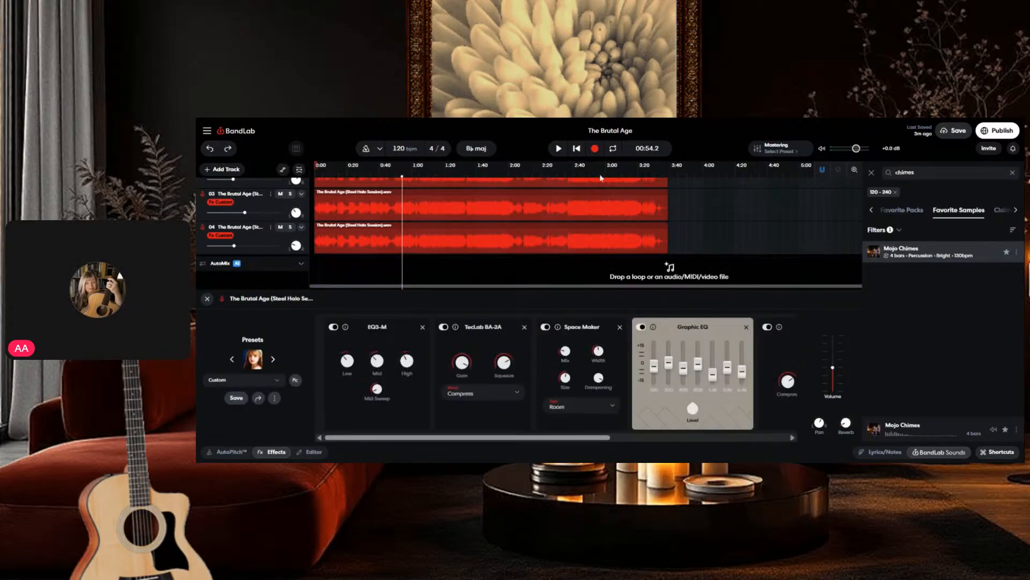
# Step: Save the project and replace the sample search with "bell"
pyautogui.click(957, 132)
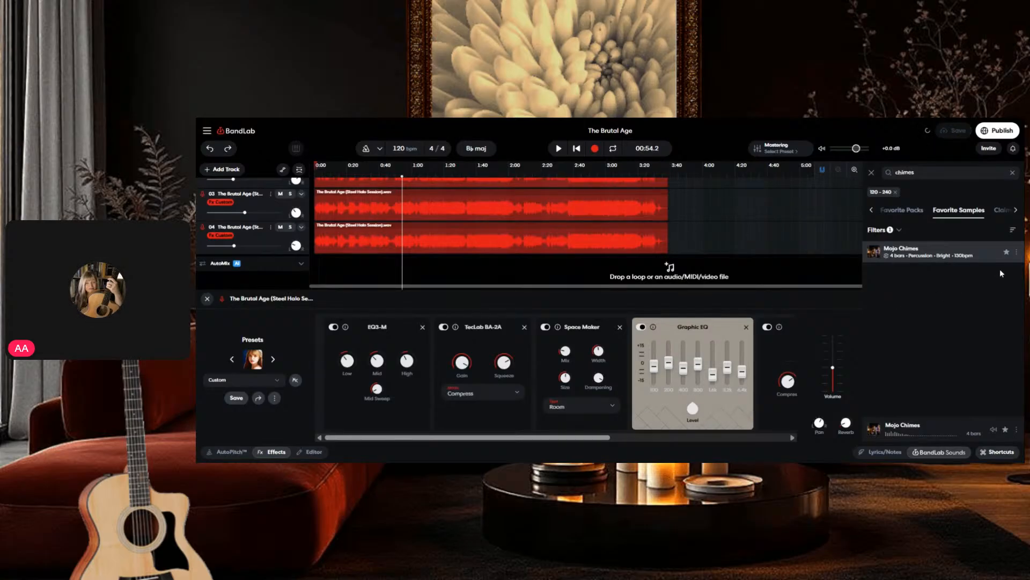
pyautogui.click(1012, 173)
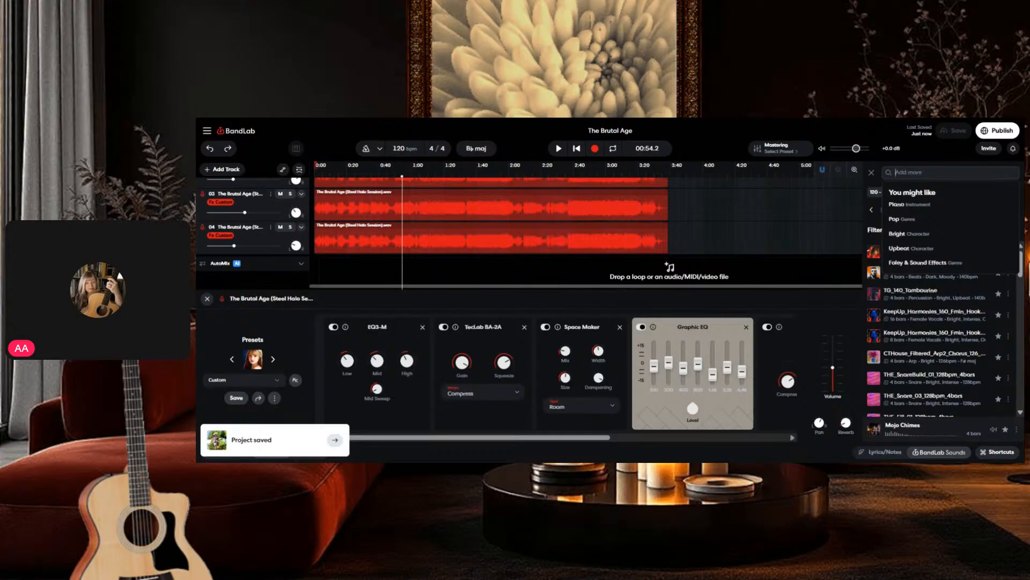
pyautogui.write('bell')
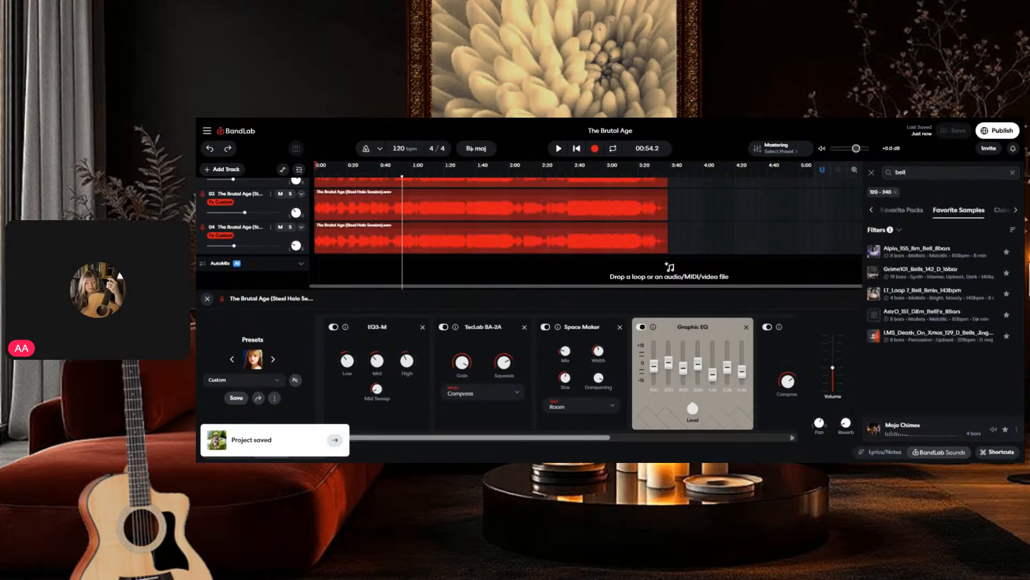
# Step: Preview the tempo-filtered bell samples in order, from Alpin_155_Bm_Bell_8bars through LMS_Death_On_Xmas_129_D_Bells
pyautogui.click(874, 252)
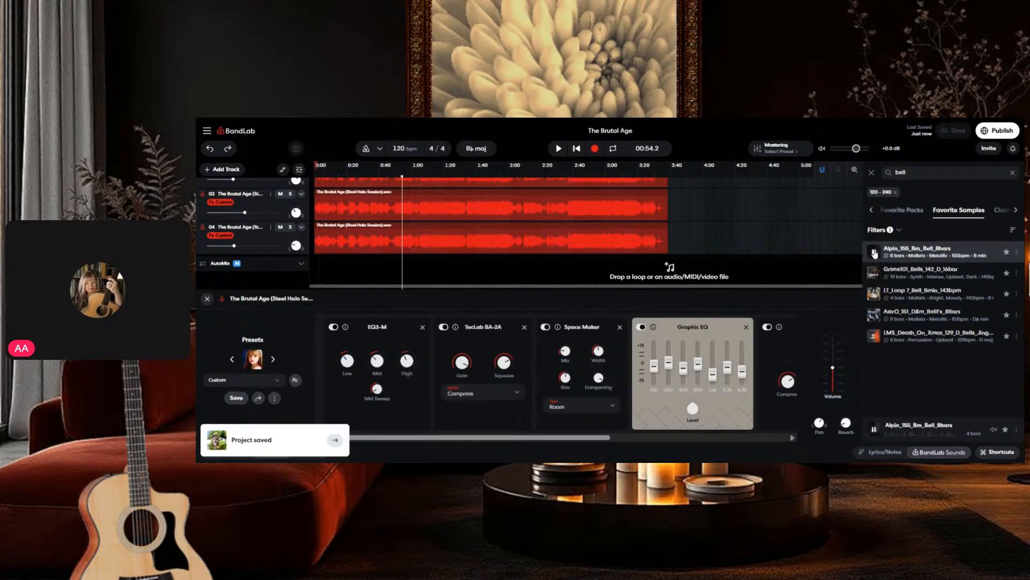
pyautogui.click(874, 274)
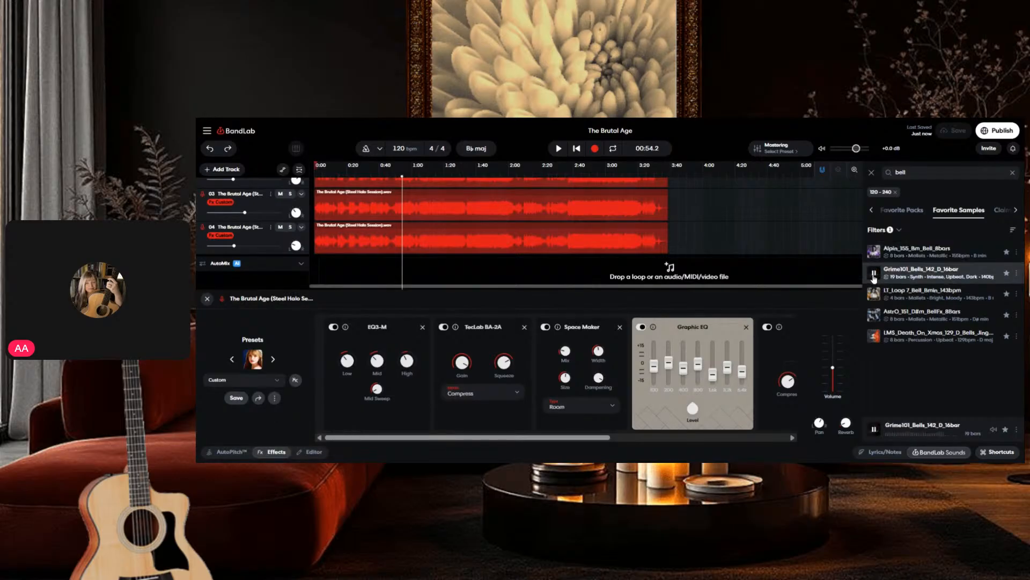
pyautogui.click(876, 295)
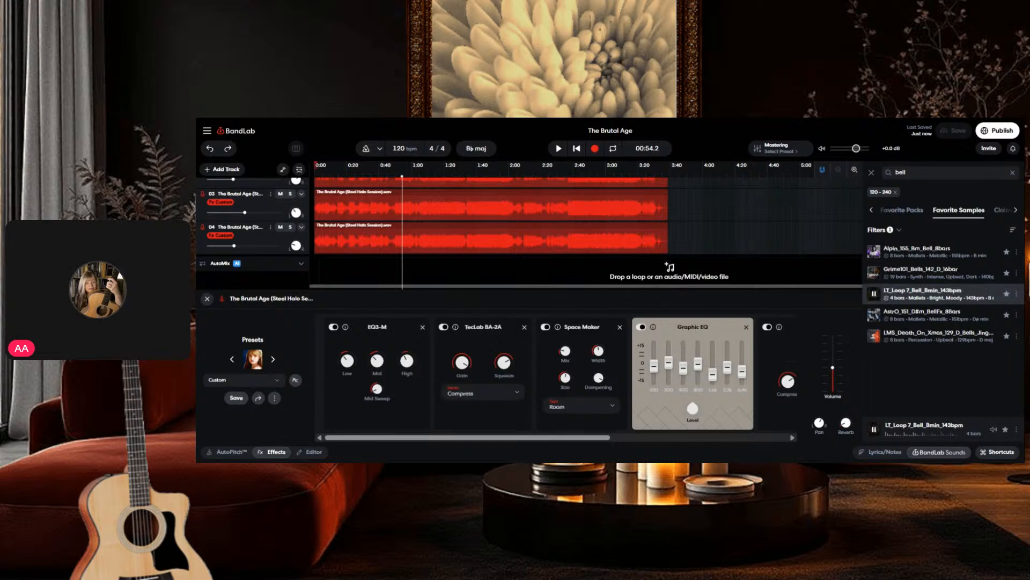
pyautogui.click(873, 315)
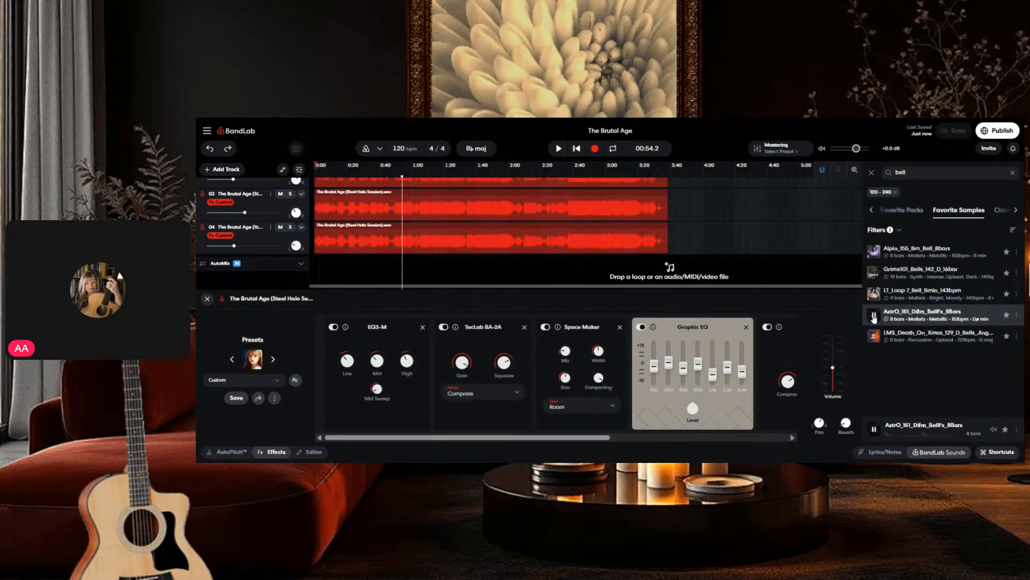
pyautogui.click(874, 337)
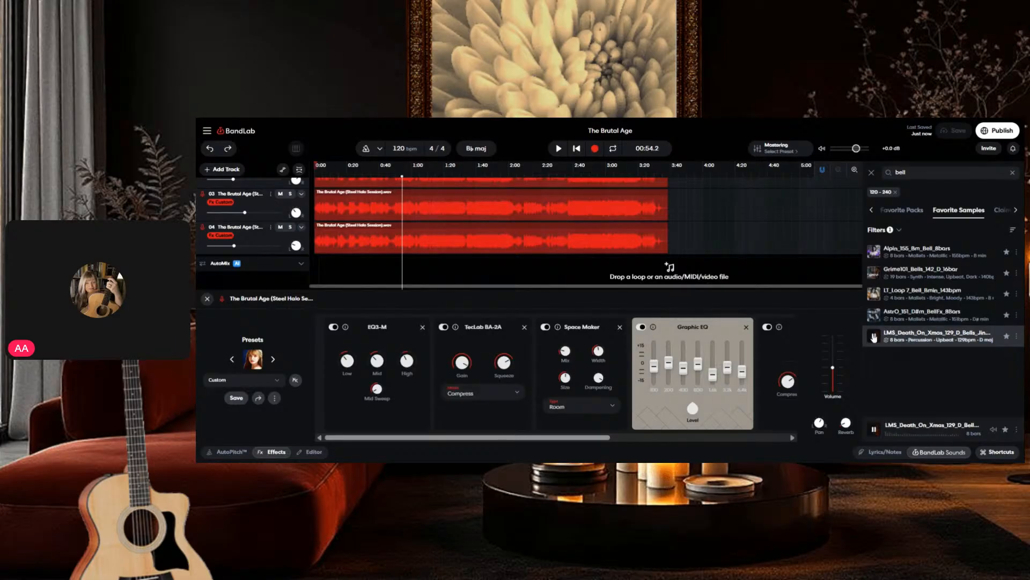
pyautogui.click(873, 337)
# Step: Remove the 120 to 240 BPM filter and preview Crisp_Bells, EP11_Dreamy_75_A_Bell_01, Alpin_155_Bm_Bell_8bars and Beatchild_bells3
pyautogui.click(895, 191)
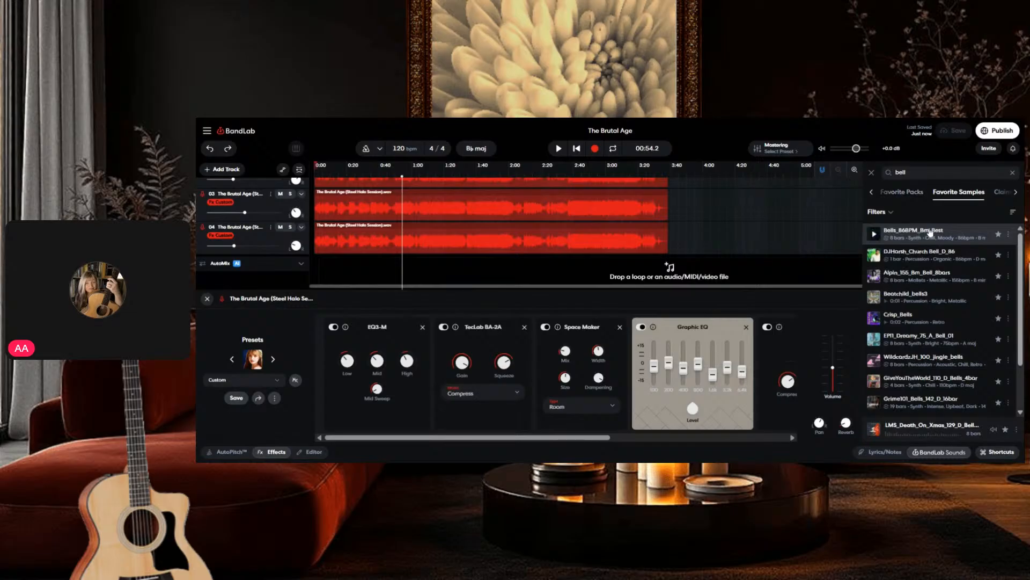
pyautogui.click(874, 319)
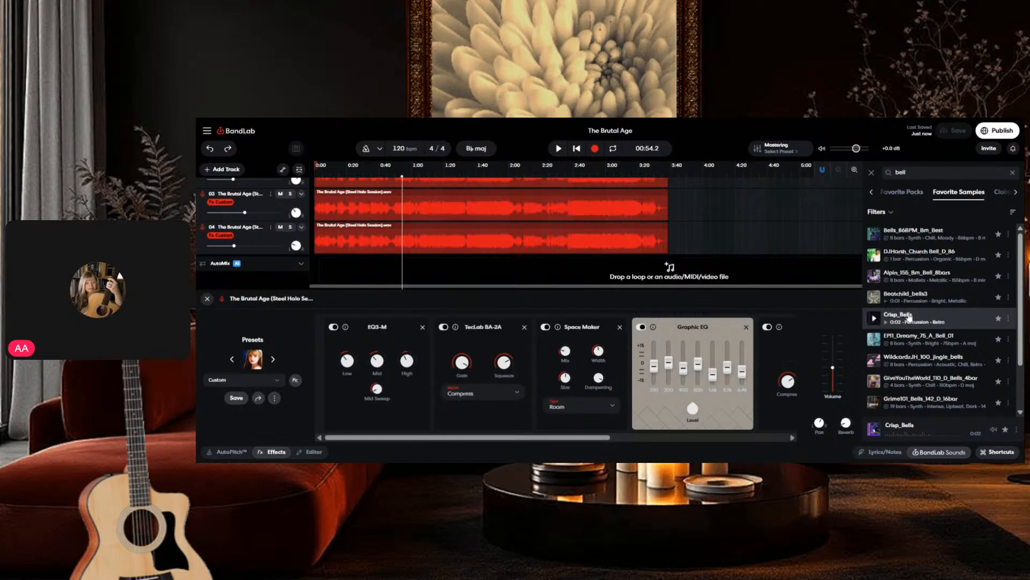
pyautogui.click(875, 340)
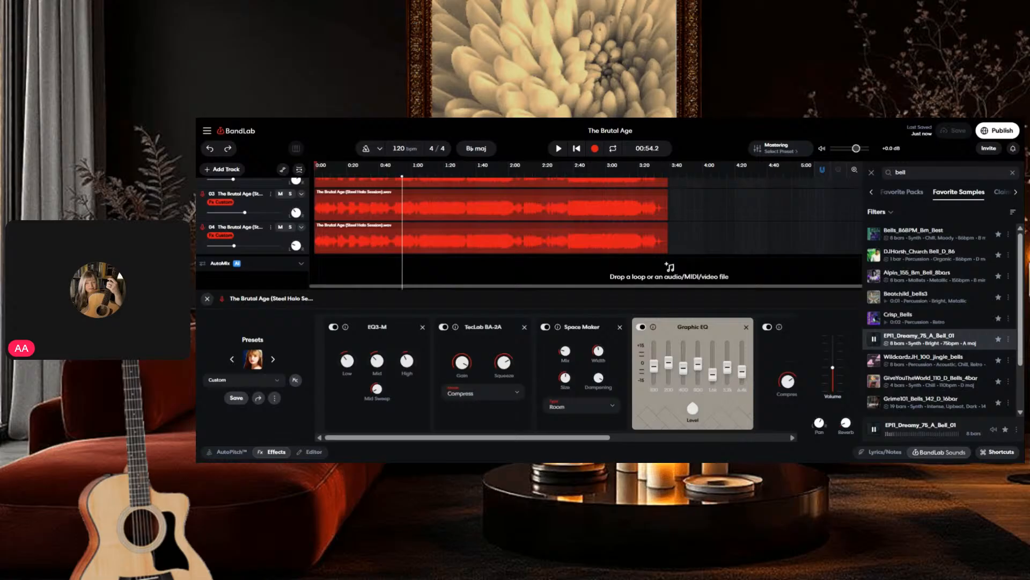
pyautogui.click(875, 342)
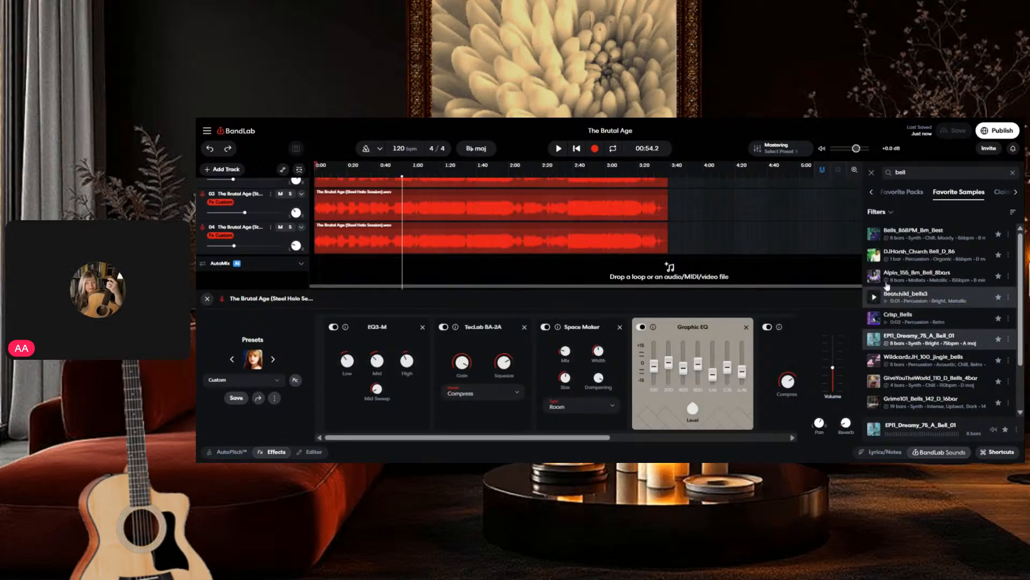
pyautogui.scroll(-2, 944, 327)
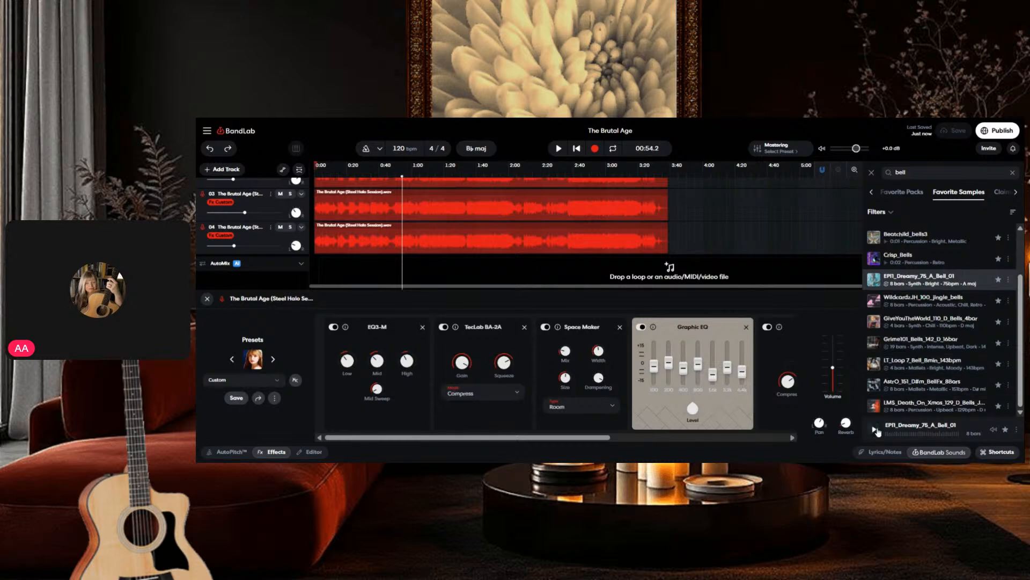
pyautogui.scroll(3, 880, 300)
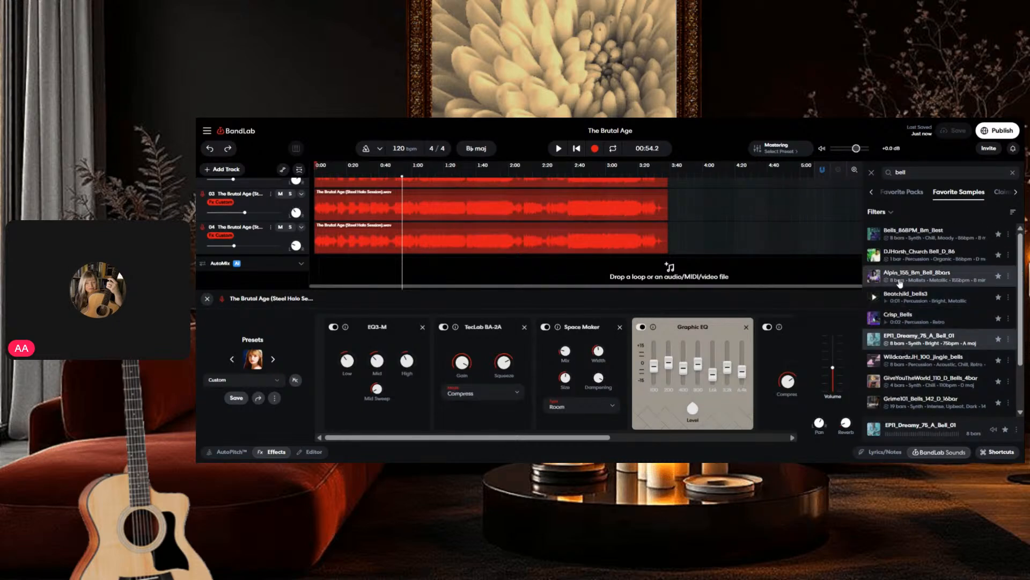
pyautogui.click(874, 277)
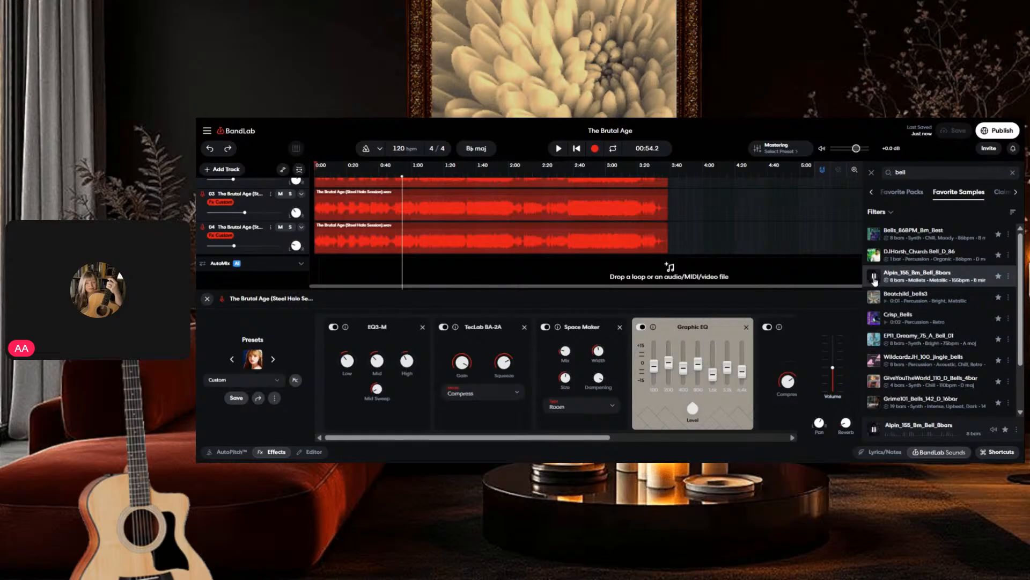
pyautogui.click(873, 299)
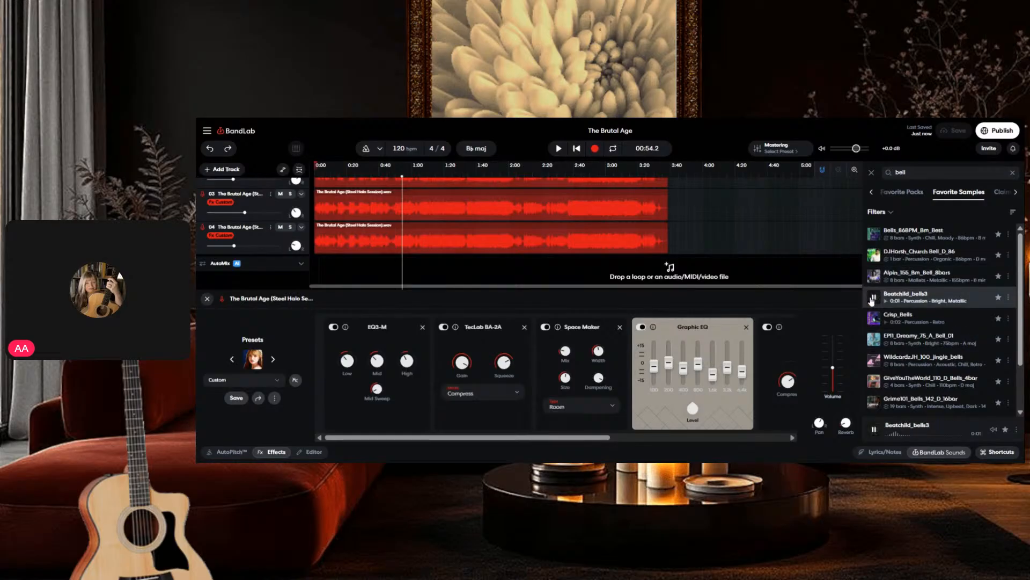
pyautogui.click(873, 319)
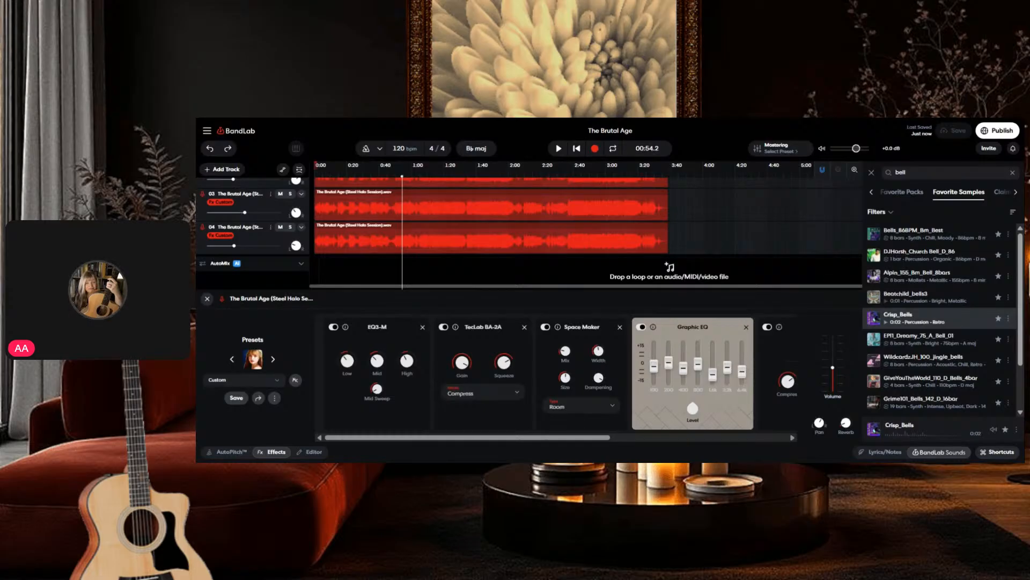
# Step: Replace the sample search with "harp" and preview Harp_Gliss_BbmajPent_01, Harp_Pluck_Em_Orchestral_04 and Harp_Ascent_114_Bm_Orchestral_28
pyautogui.doubleClick(902, 173)
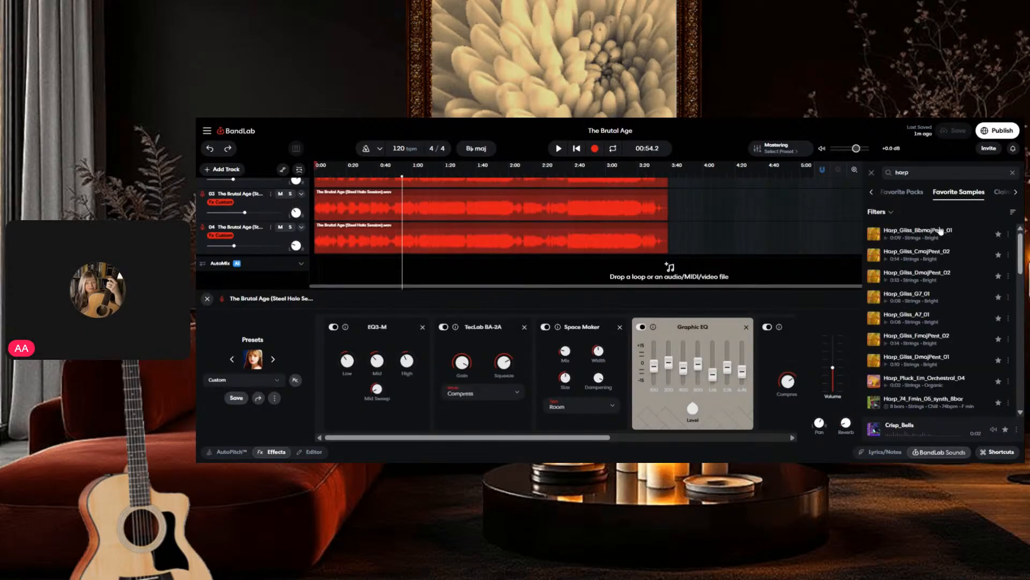
pyautogui.click(874, 235)
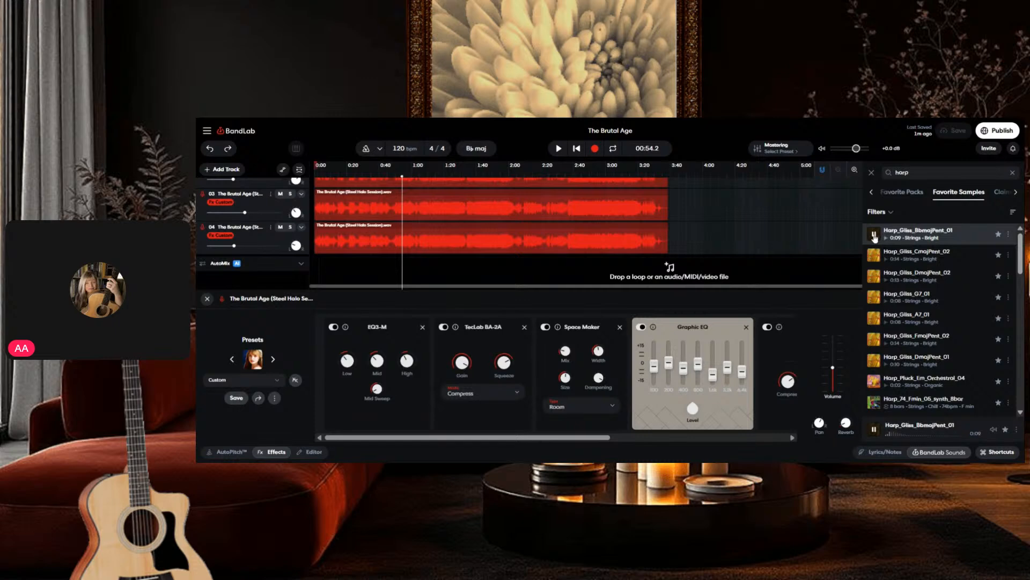
pyautogui.scroll(-2, 966, 290)
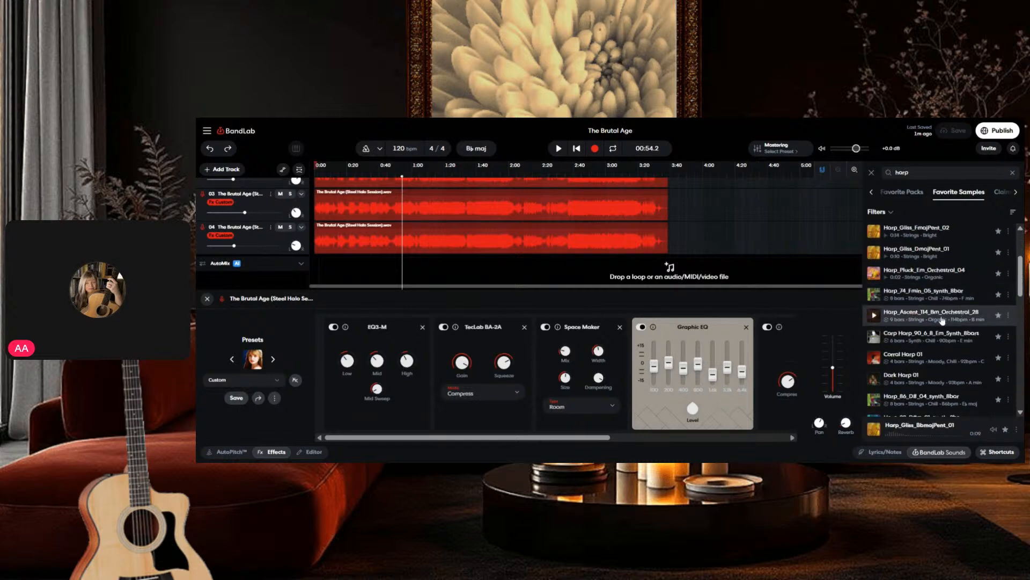
pyautogui.click(873, 274)
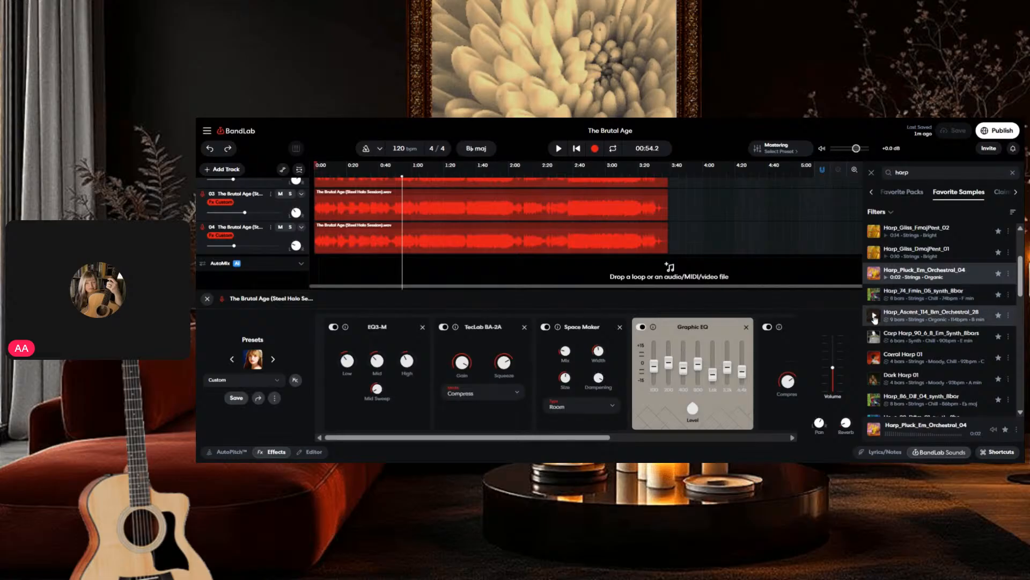
pyautogui.click(874, 316)
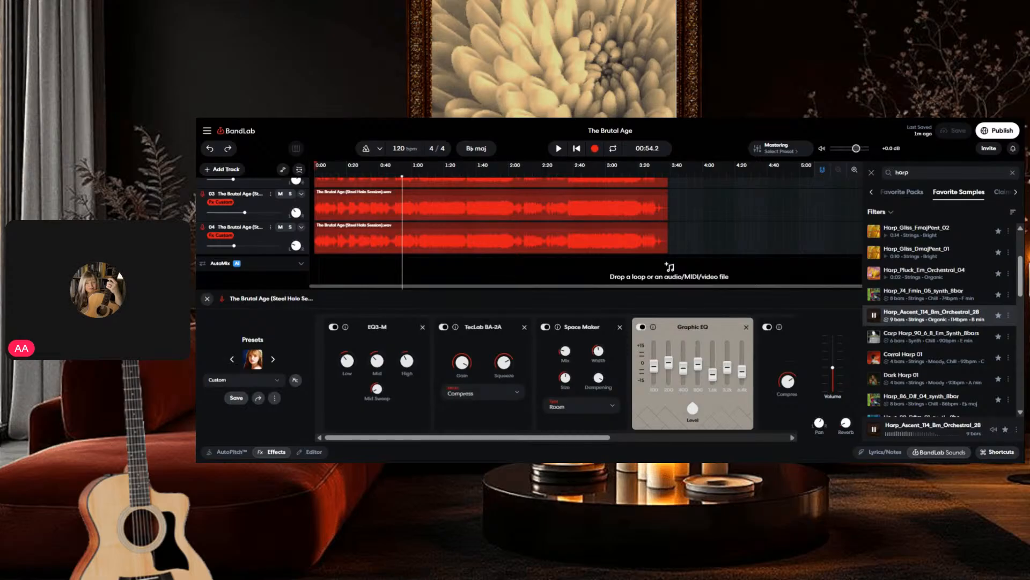
pyautogui.click(874, 315)
# Step: Preview the harp loops Carp Harp_90_6_8_Em_Synth_8bars, Corral Harp 01 and Dark Harp 01
pyautogui.click(874, 336)
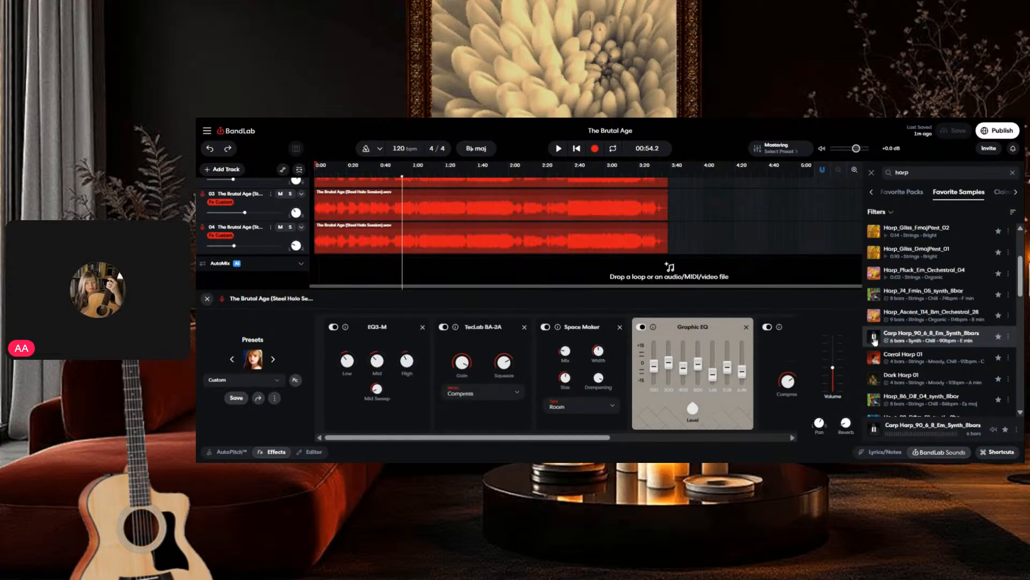
pyautogui.click(875, 338)
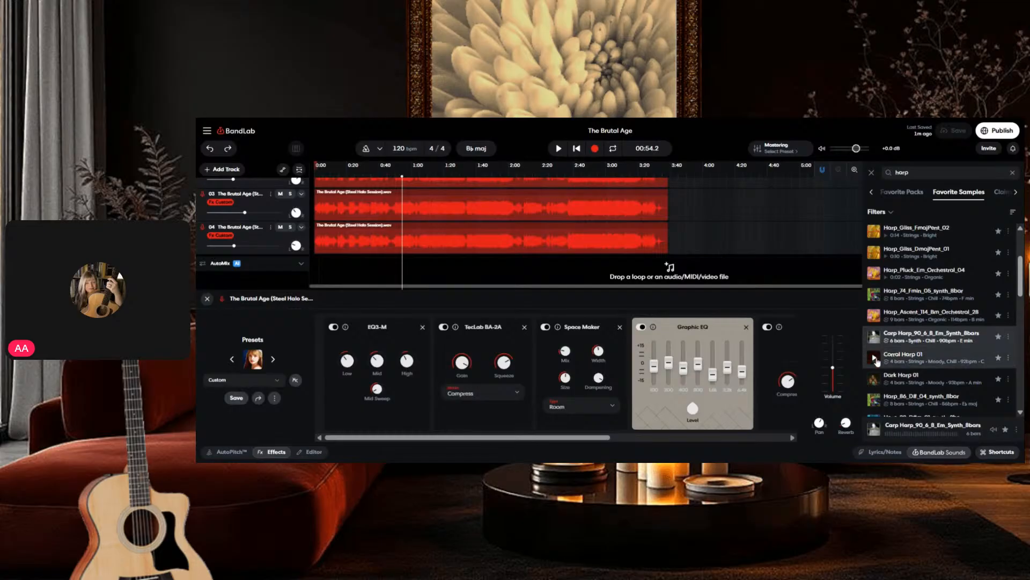
pyautogui.click(874, 358)
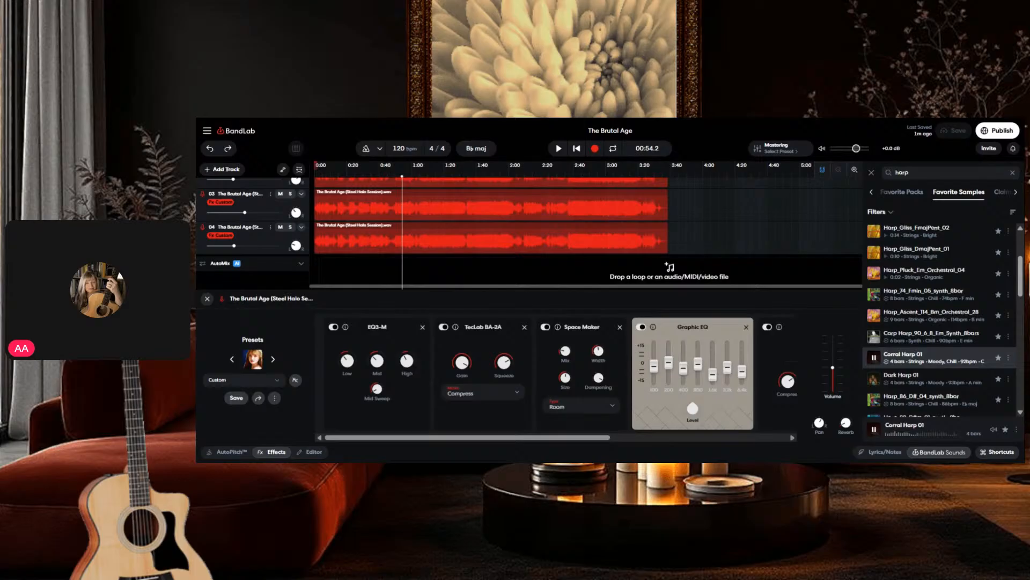
pyautogui.click(874, 378)
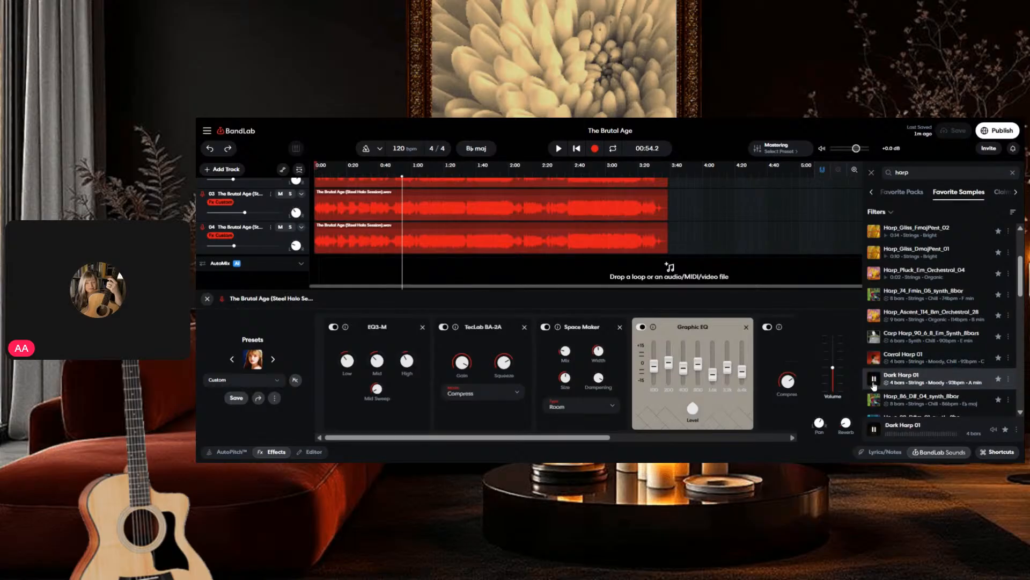
pyautogui.click(874, 378)
# Step: Filter the harp samples to the key of A#/Bb Major
pyautogui.scroll(-3, 872, 322)
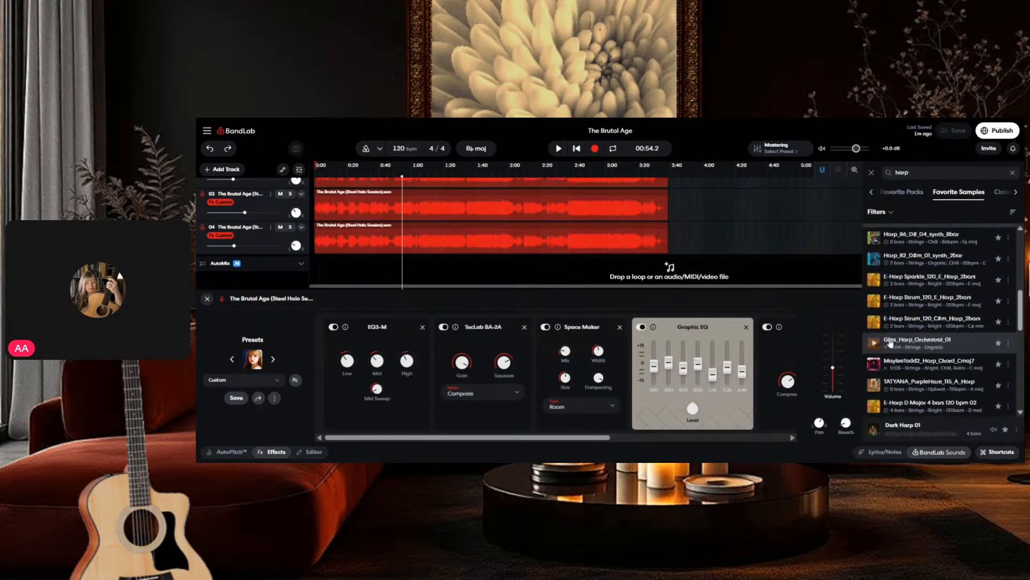
pyautogui.click(879, 212)
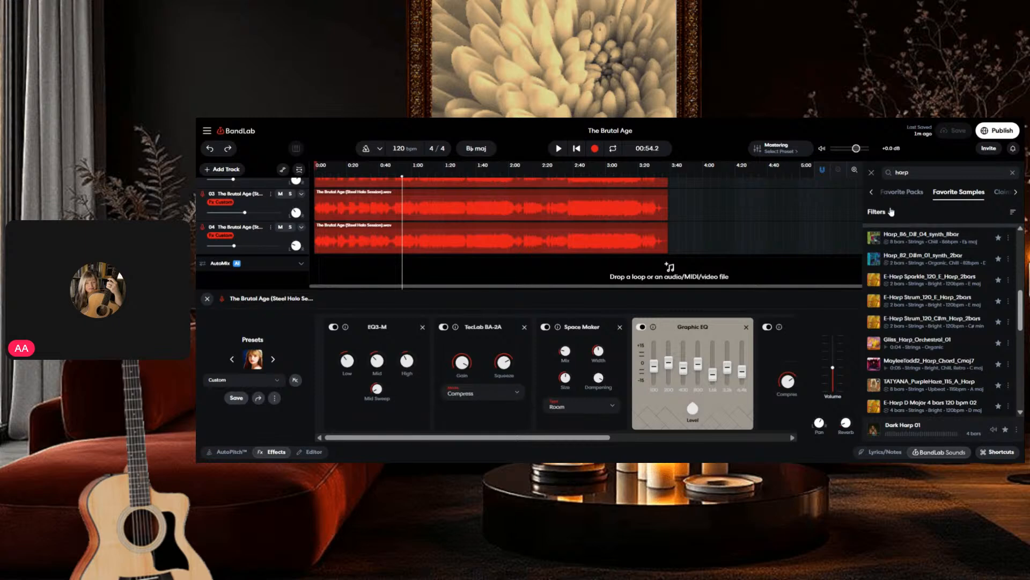
pyautogui.scroll(-2, 944, 359)
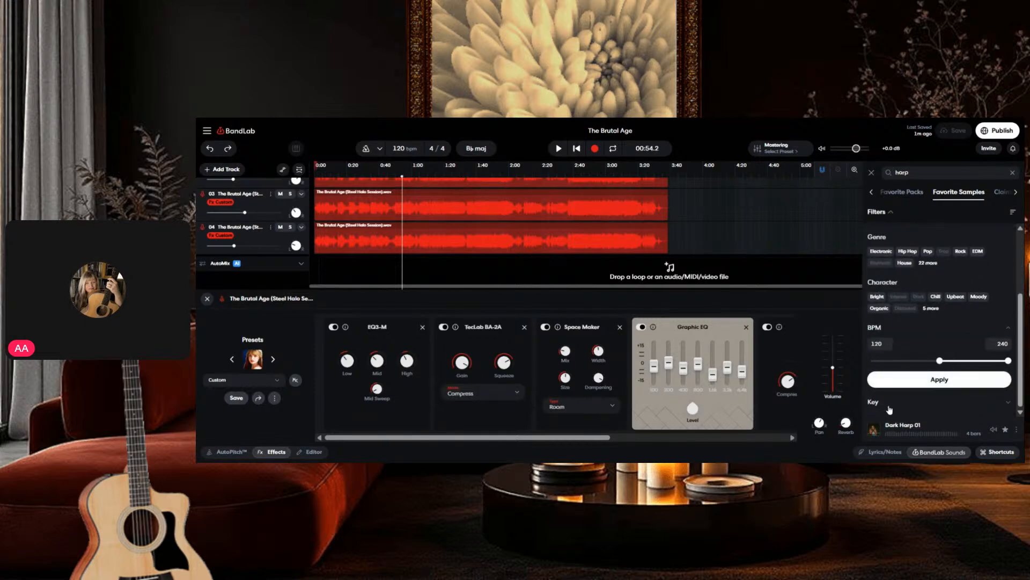
pyautogui.click(1000, 403)
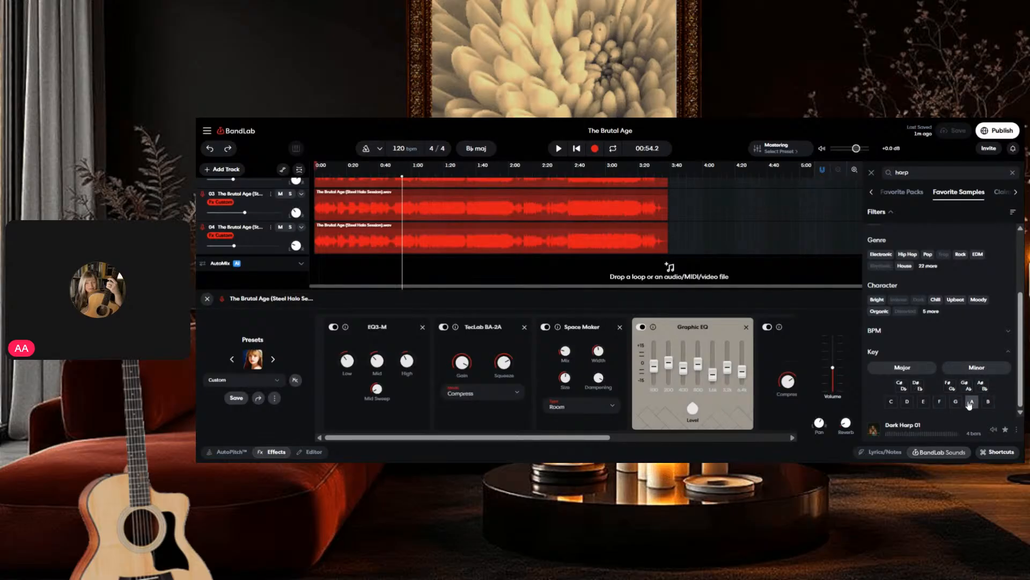
pyautogui.click(983, 388)
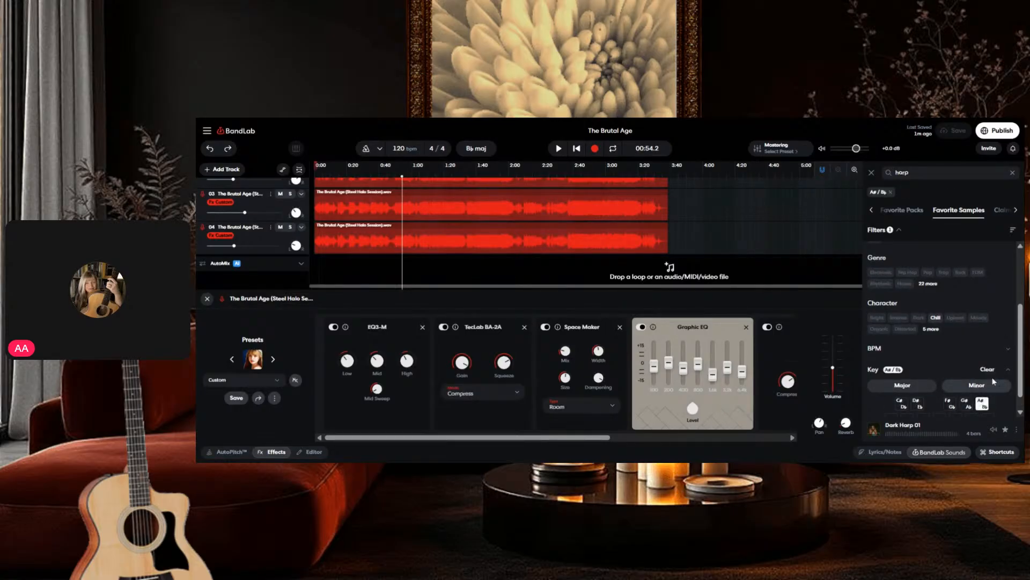
pyautogui.scroll(-1, 963, 359)
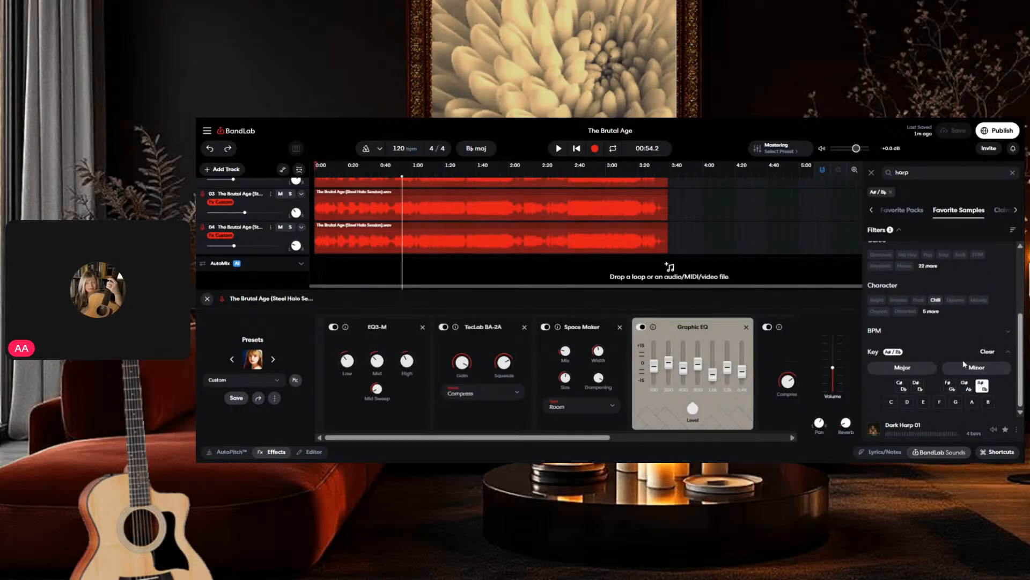
pyautogui.click(923, 369)
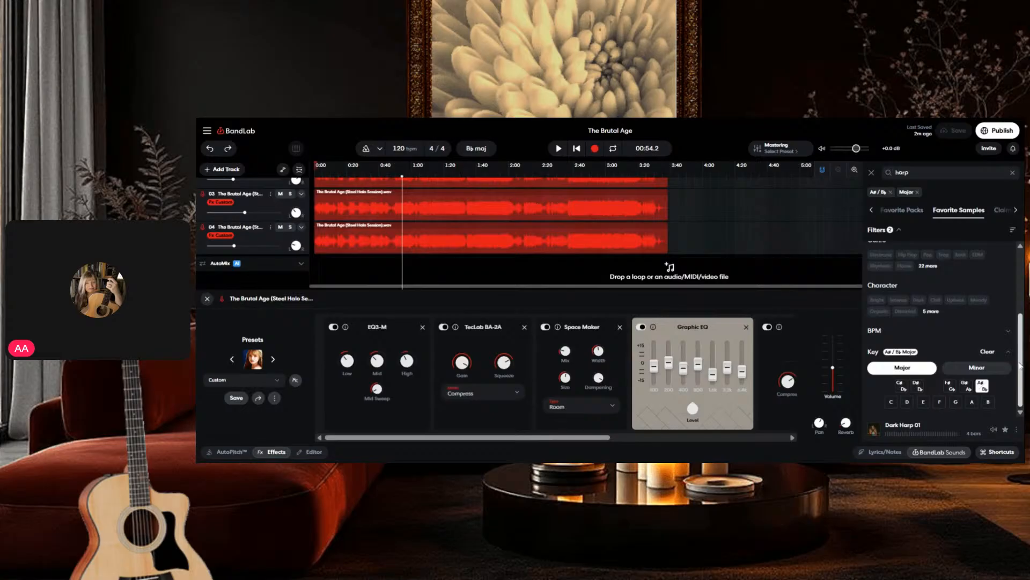
pyautogui.scroll(3, 987, 368)
pyautogui.scroll(-3, 976, 367)
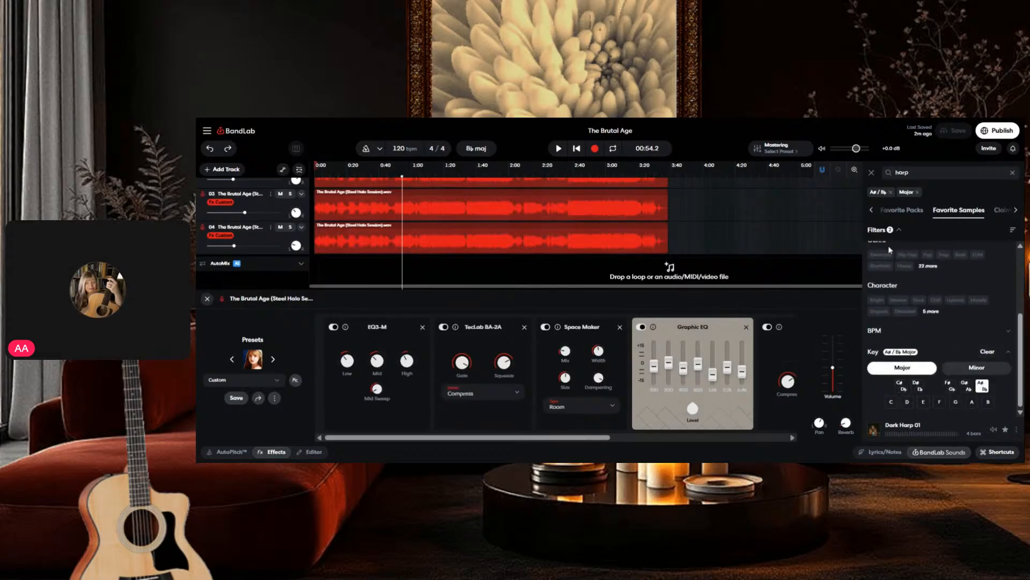
pyautogui.click(898, 230)
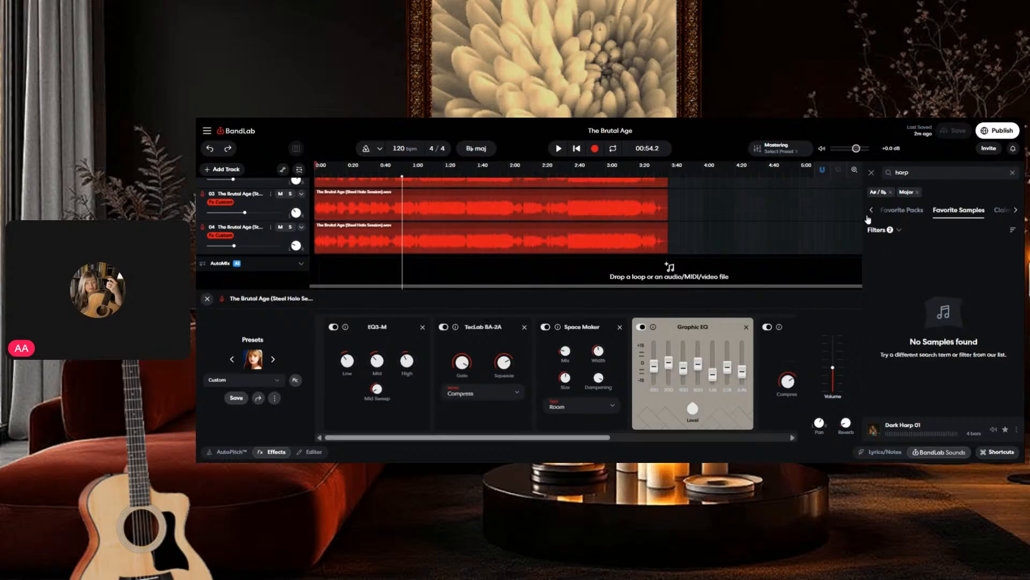
# Step: Clear the harp search's Major and A#/Bb key filters, preview Building_95_Bbm_Synth Arp_8bars, and close the search
pyautogui.click(917, 193)
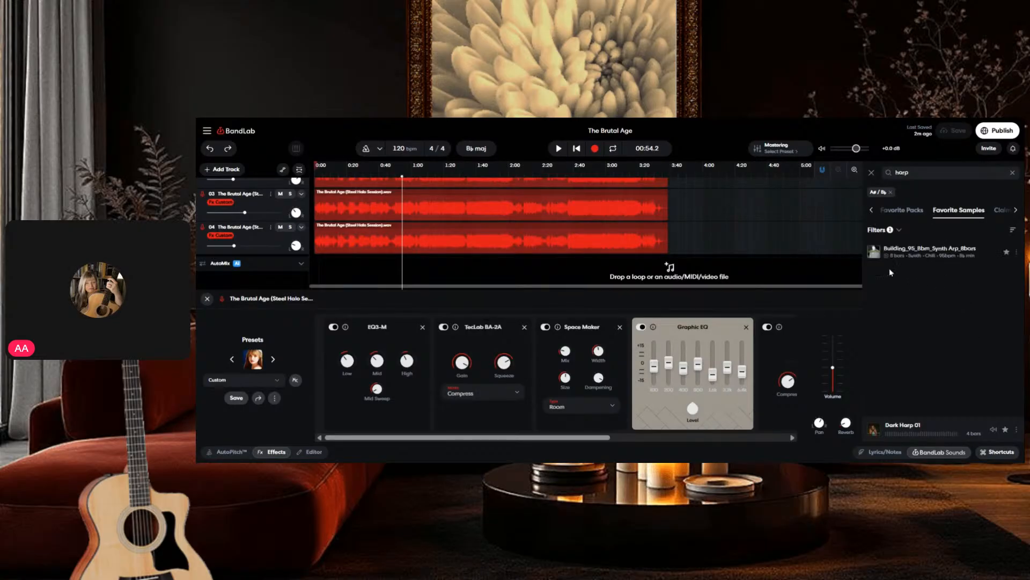
pyautogui.click(874, 251)
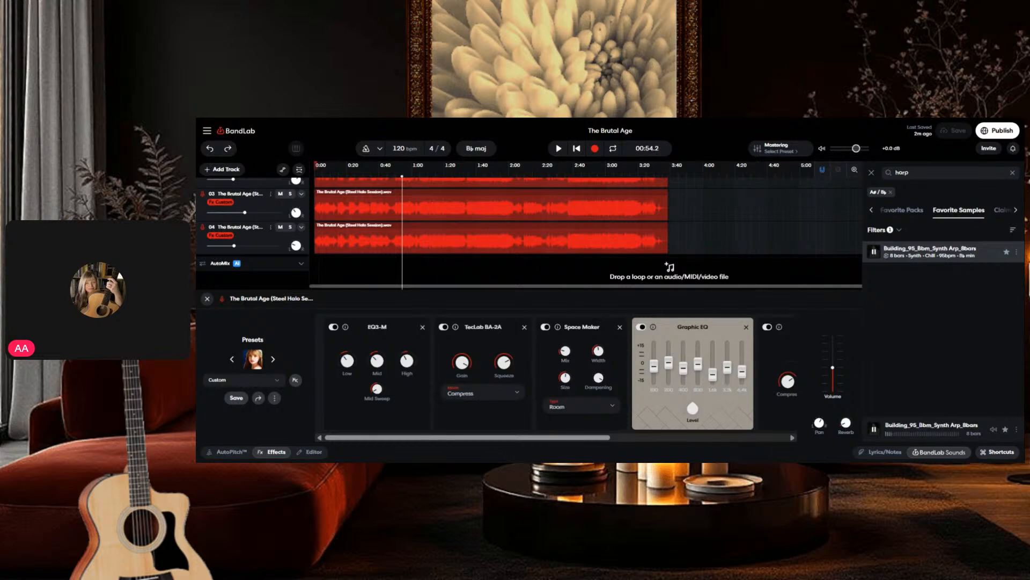
pyautogui.click(874, 252)
pyautogui.click(889, 193)
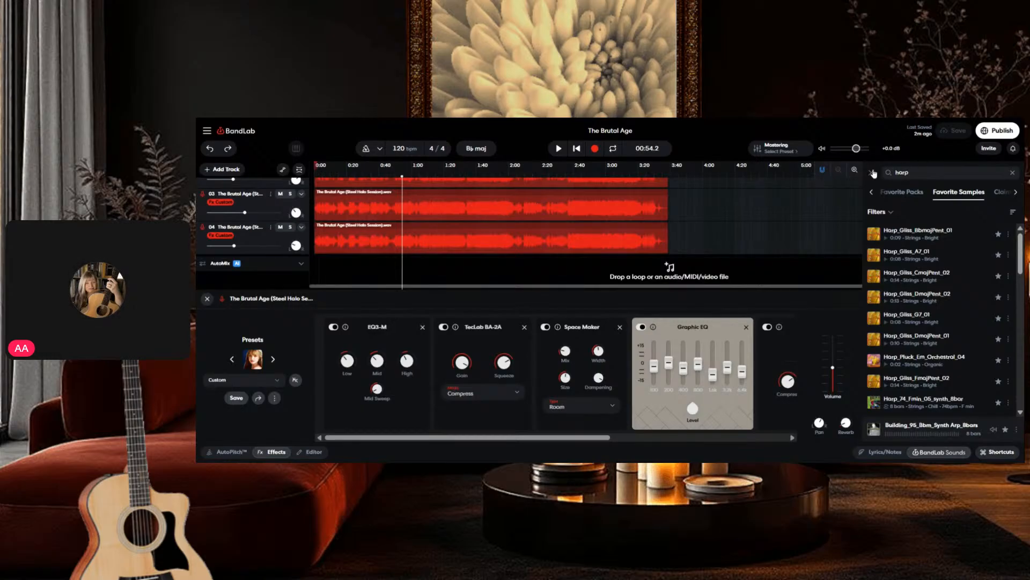
pyautogui.click(873, 172)
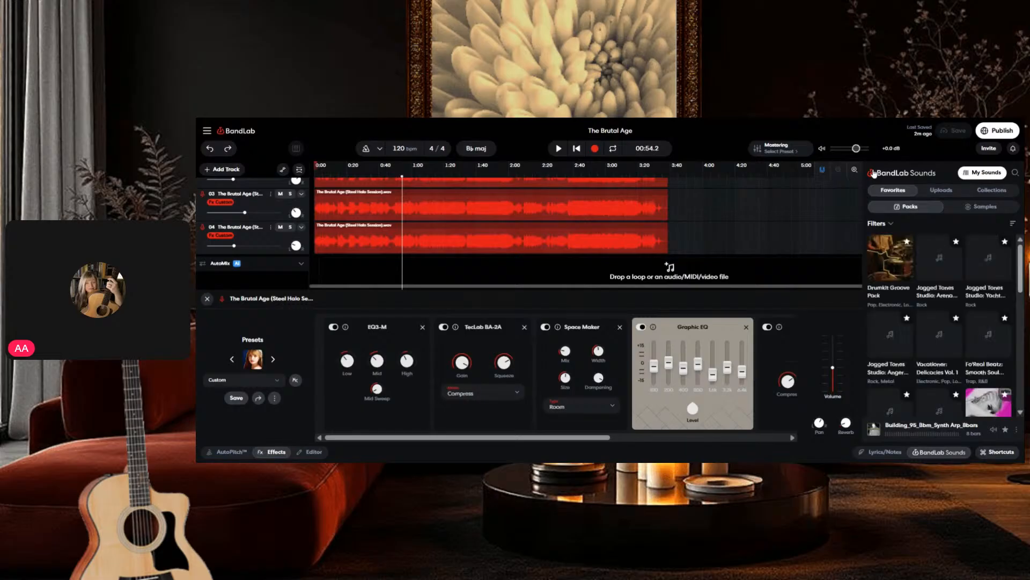
# Step: Play the mix from about 0:36 with the sounds library and the effects area closed
pyautogui.click(577, 149)
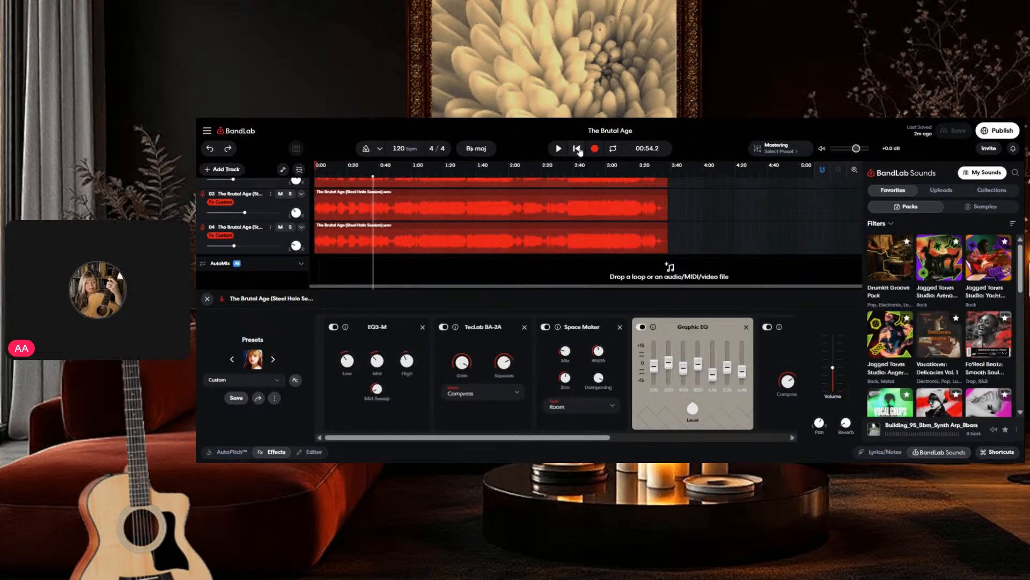
pyautogui.click(956, 455)
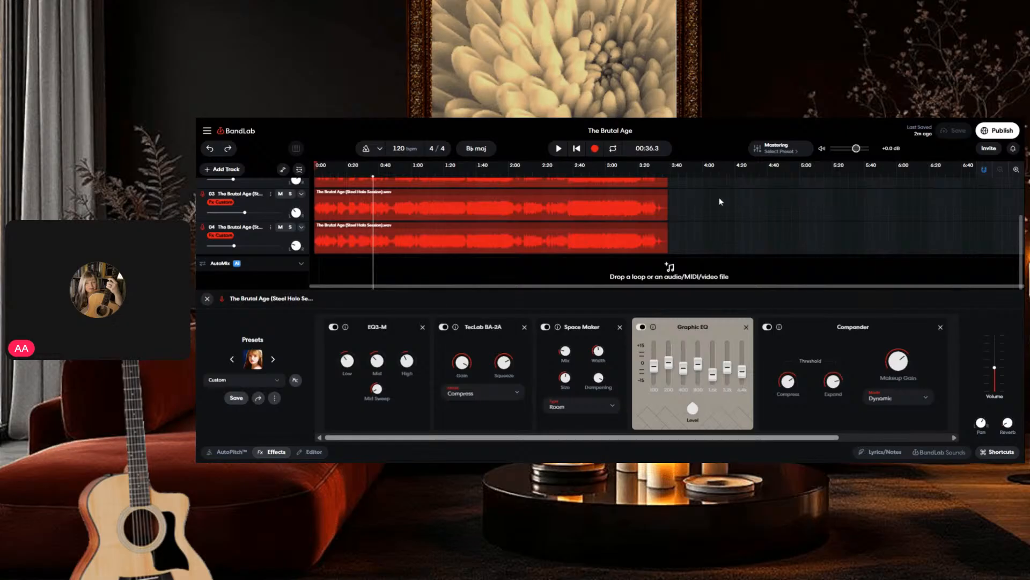
pyautogui.click(558, 149)
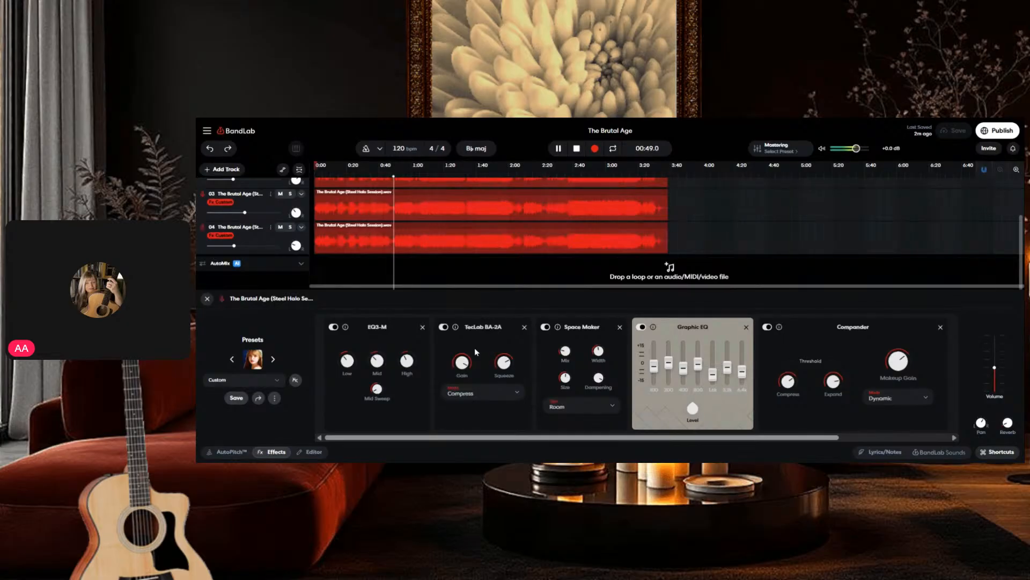
pyautogui.click(276, 452)
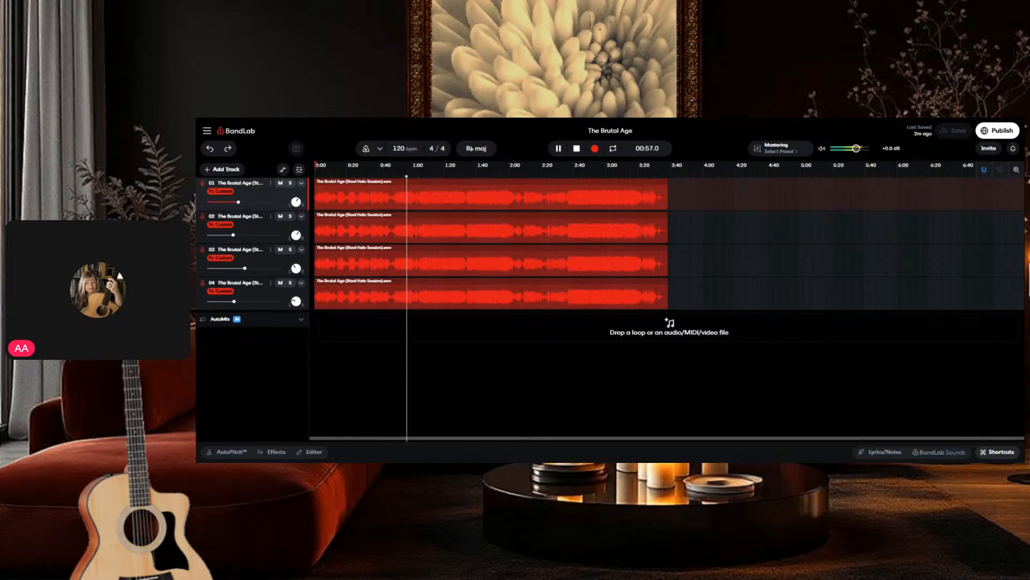
# Step: Adjust the pan of track 02 and raise the mix of its Space Maker effect
pyautogui.moveTo(296, 235); pyautogui.dragTo(289, 230)
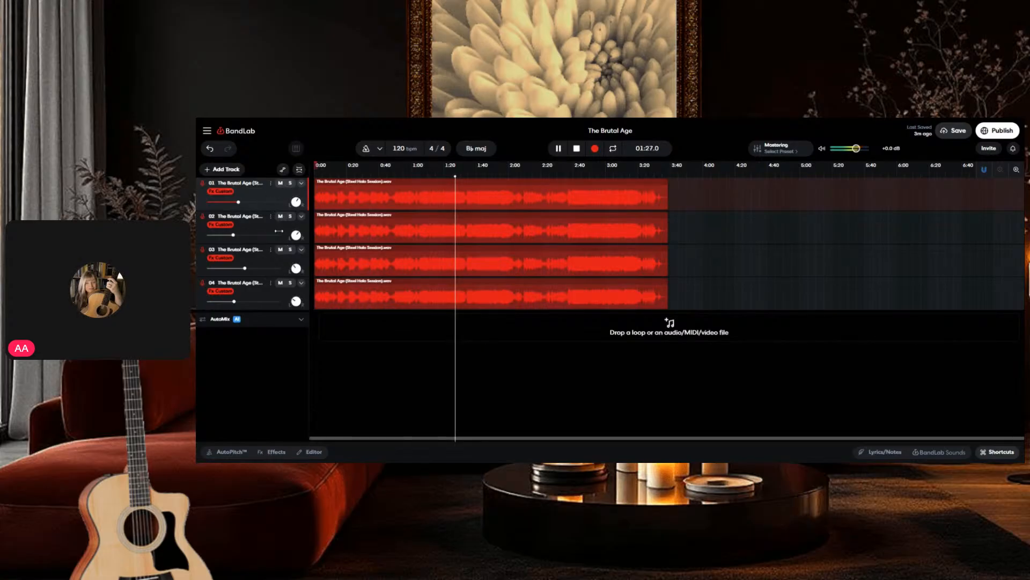
pyautogui.click(277, 452)
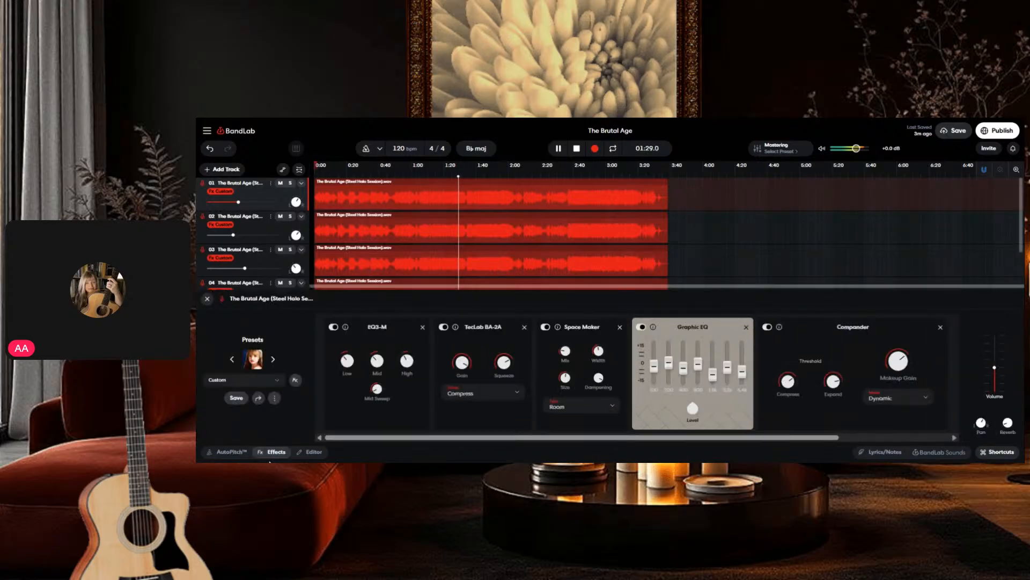
pyautogui.click(273, 231)
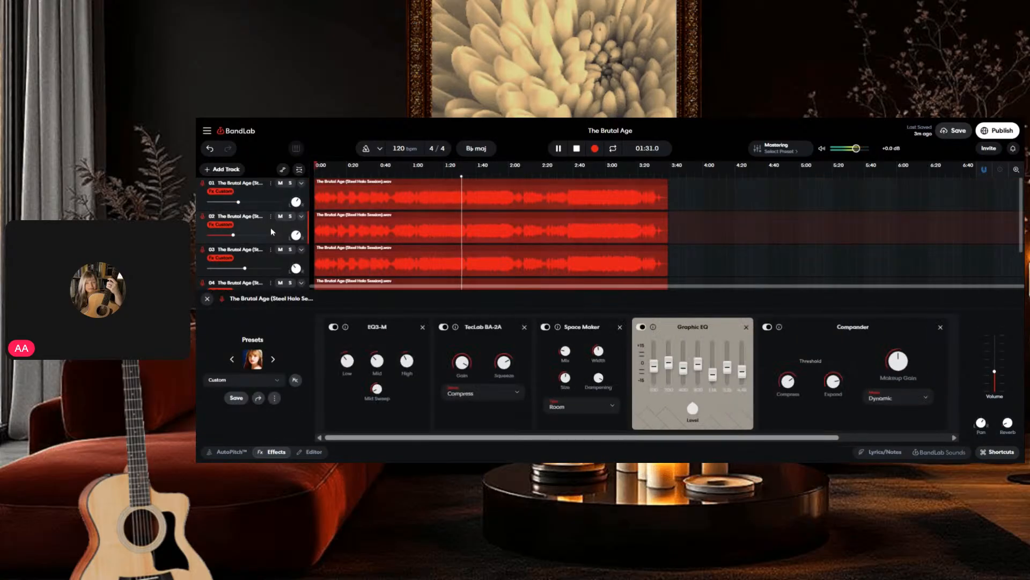
pyautogui.moveTo(904, 377)
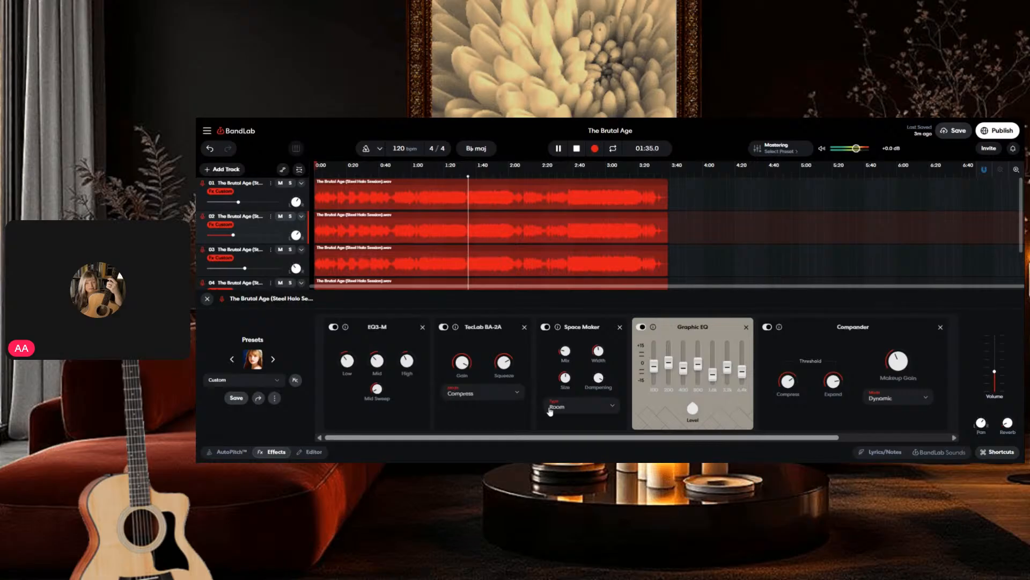
pyautogui.moveTo(565, 350)
pyautogui.moveTo(565, 350); pyautogui.dragTo(568, 318)
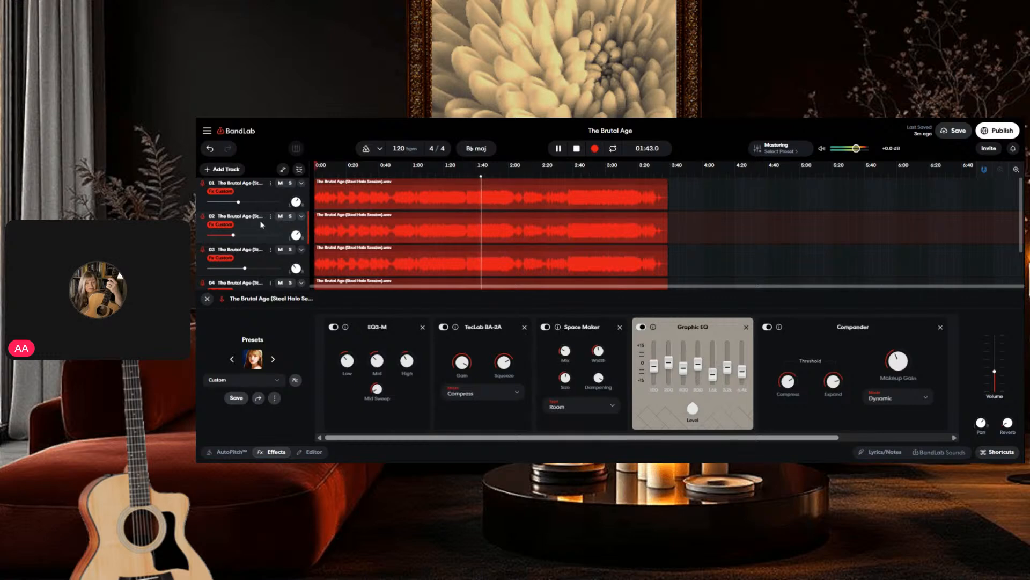
# Step: Compare the effect settings of the four tracks while the mix plays, and pause playback near 3:01
pyautogui.scroll(-2, 262, 224)
pyautogui.scroll(2, 267, 242)
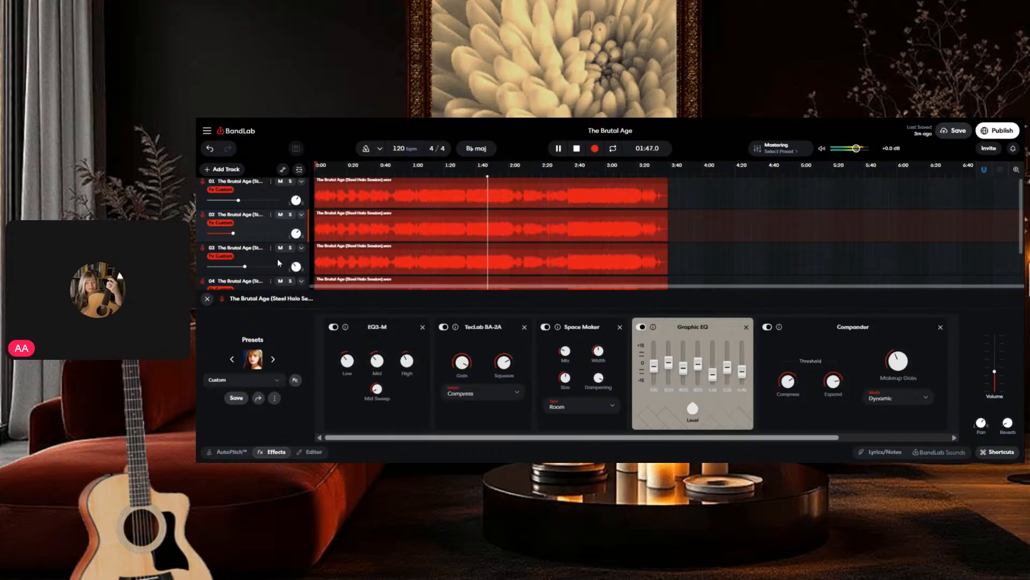
pyautogui.scroll(-1, 278, 256)
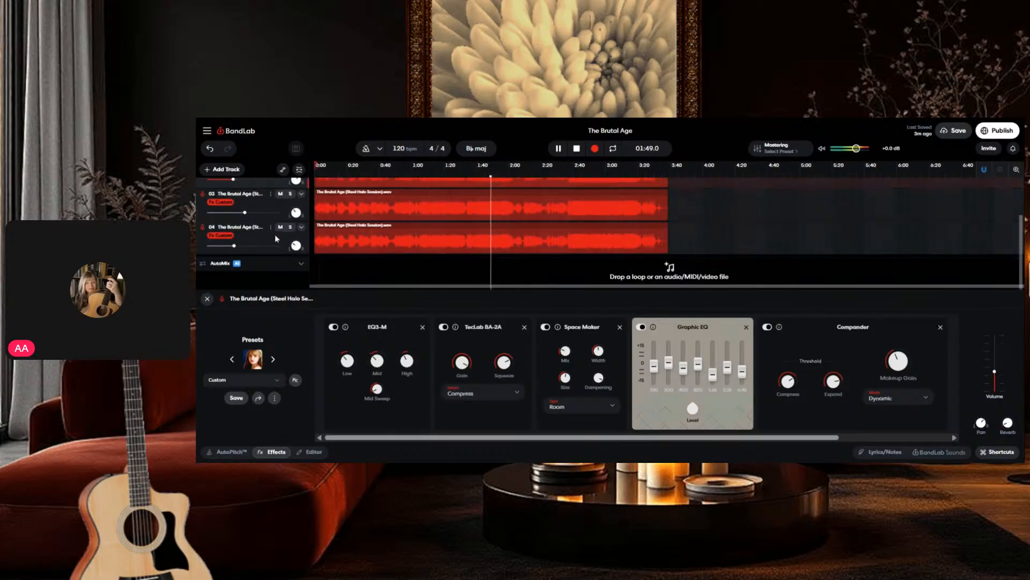
pyautogui.click(276, 238)
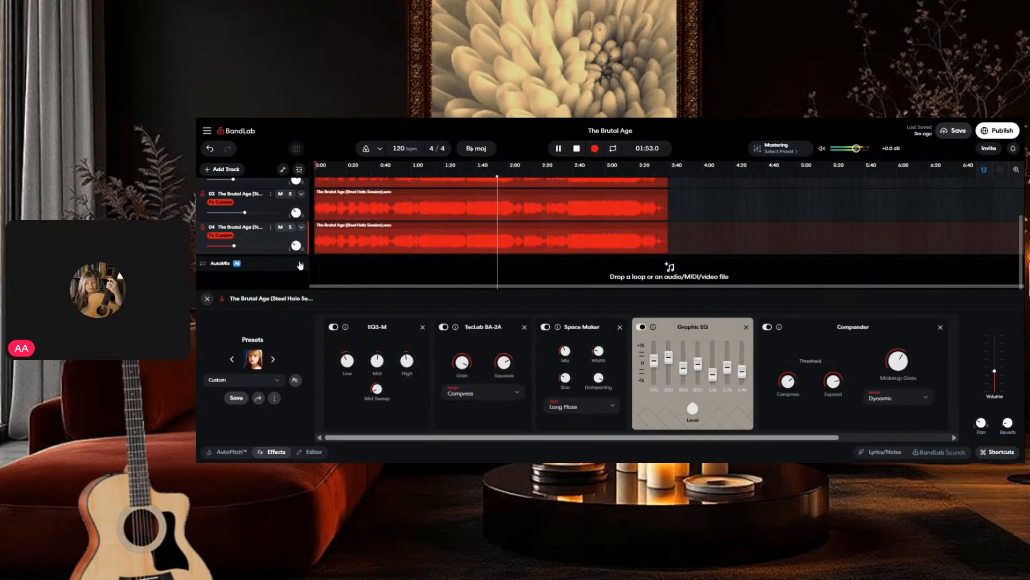
pyautogui.click(270, 208)
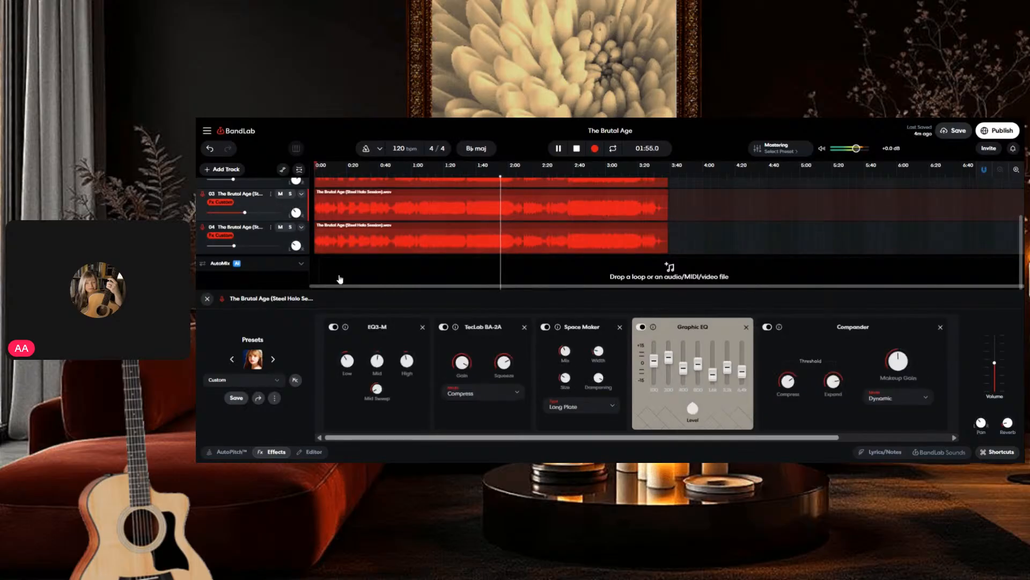
pyautogui.scroll(2, 269, 207)
pyautogui.click(275, 223)
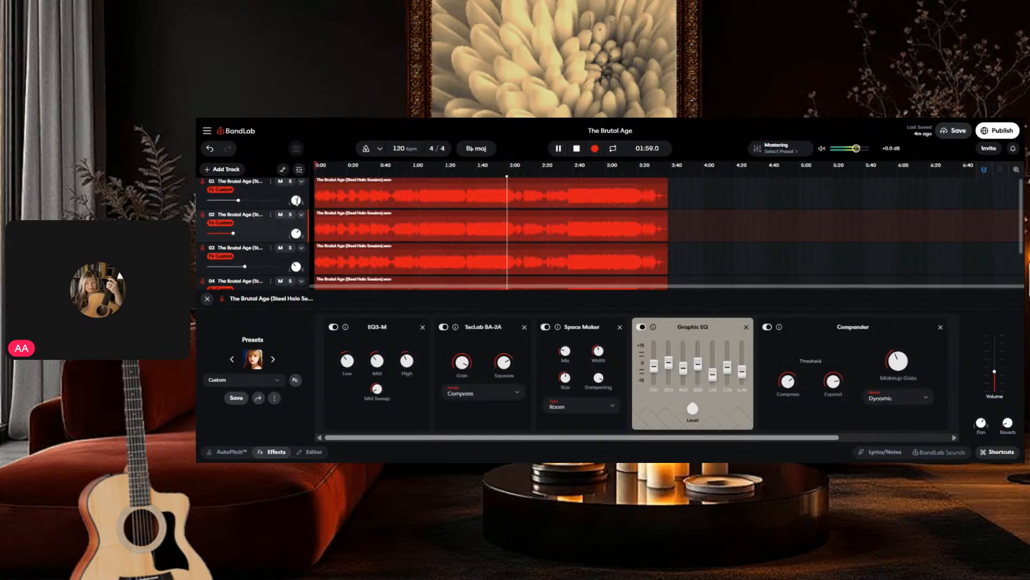
pyautogui.click(271, 187)
pyautogui.click(280, 232)
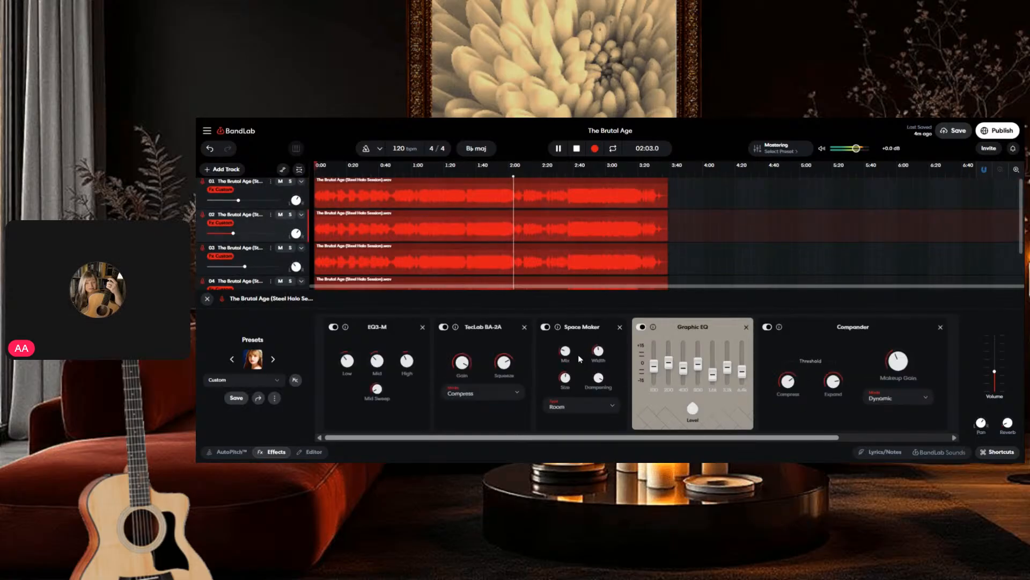
pyautogui.moveTo(565, 350)
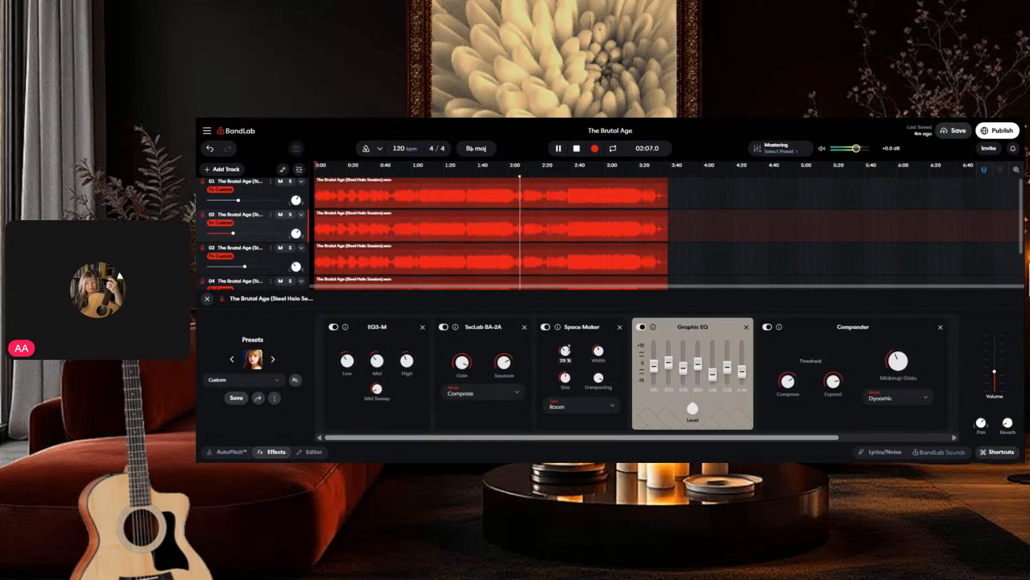
pyautogui.moveTo(405, 362)
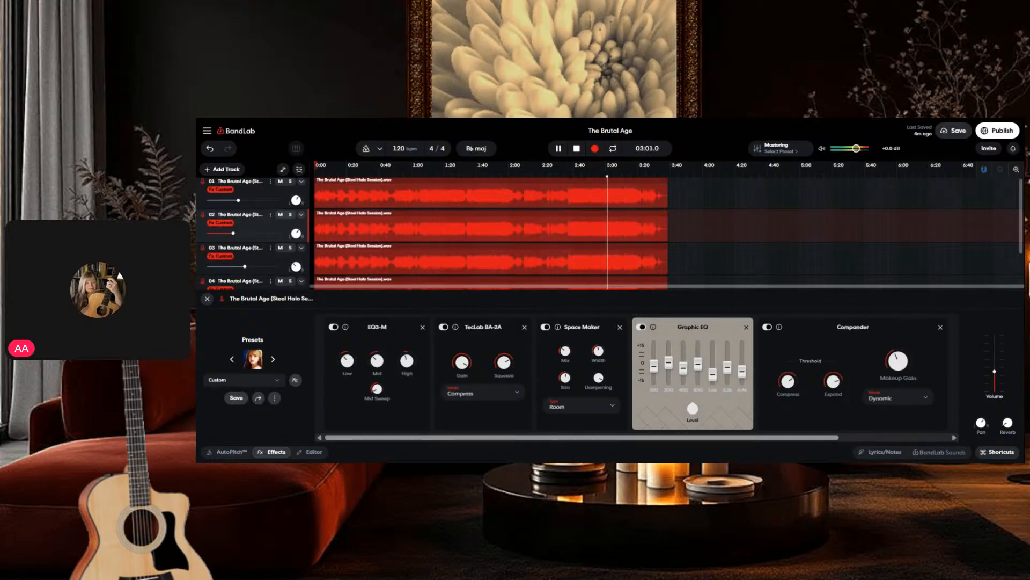
pyautogui.click(560, 152)
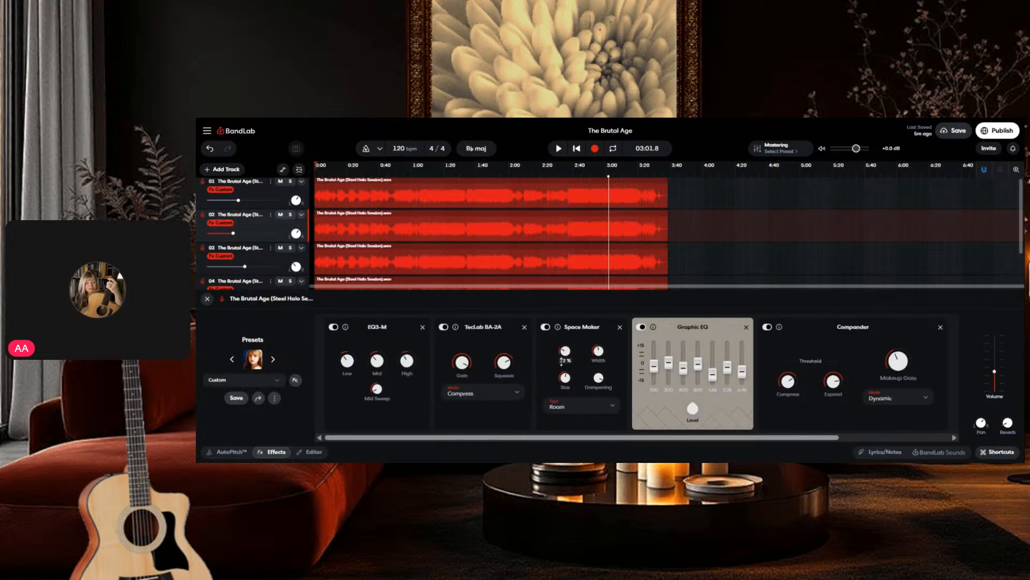
# Step: Replay the mix from about 2:43 while trying a slightly higher volume on track 01, and restore its previous level
pyautogui.scroll(-2, 271, 215)
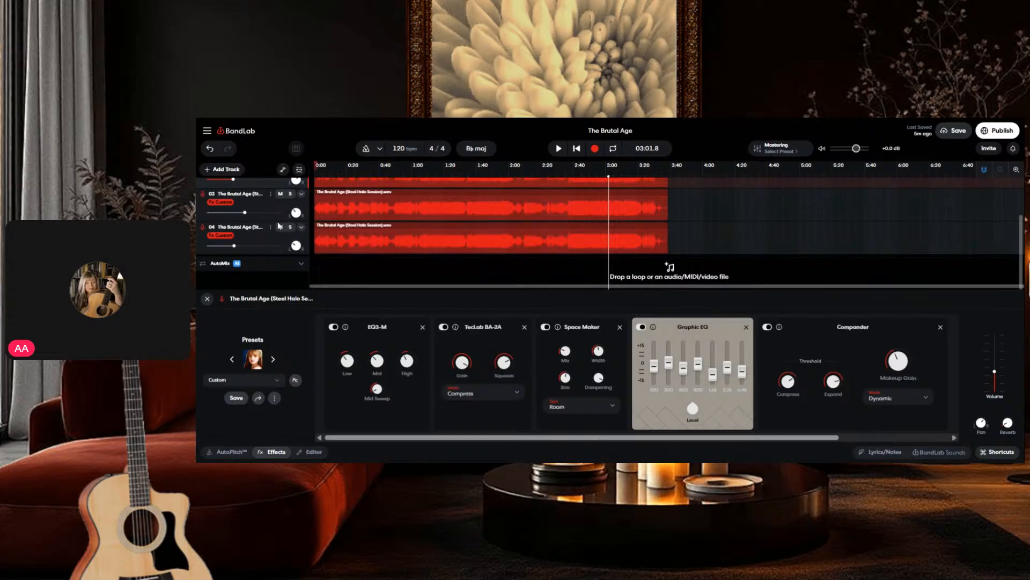
pyautogui.click(578, 177)
pyautogui.click(558, 149)
pyautogui.scroll(2, 778, 228)
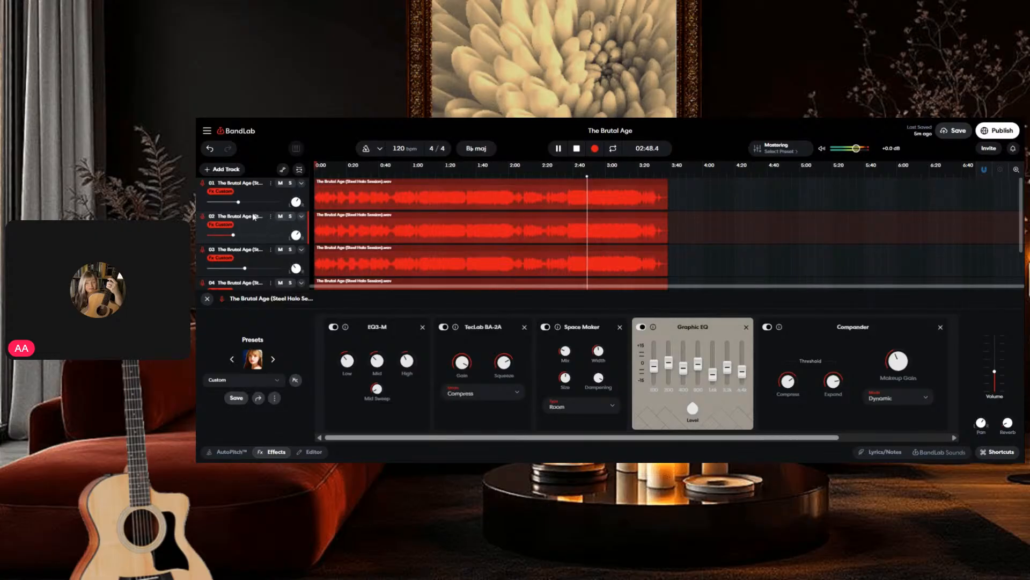
pyautogui.moveTo(242, 202); pyautogui.dragTo(245, 203)
pyautogui.scroll(-2, 244, 204)
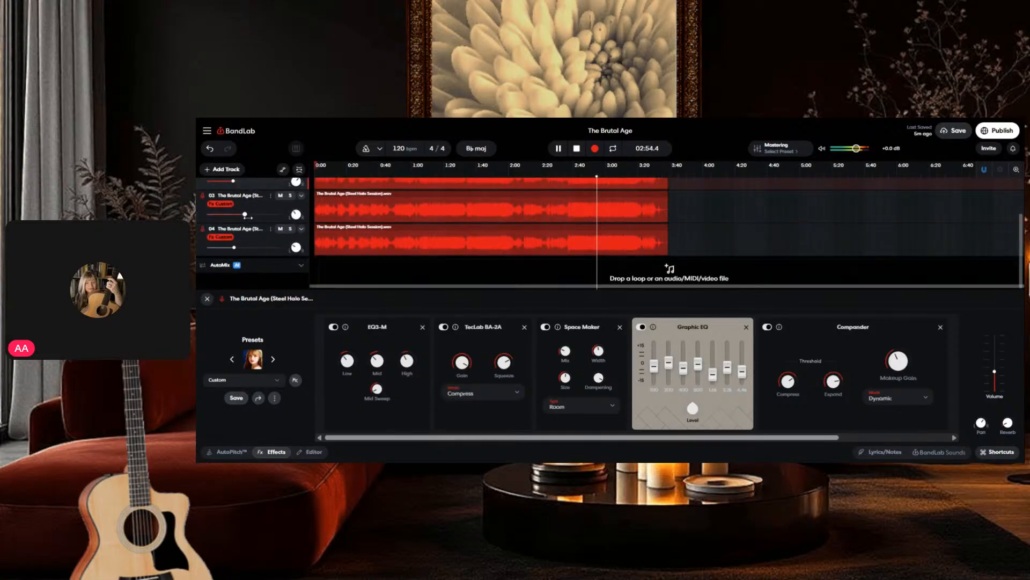
pyautogui.scroll(2, 257, 235)
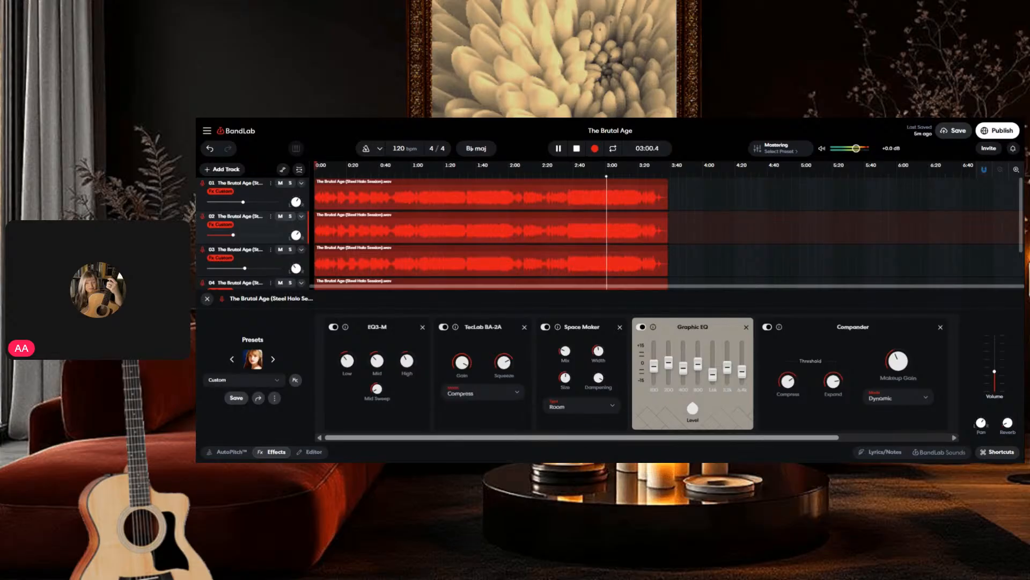
pyautogui.moveTo(243, 202); pyautogui.dragTo(238, 202)
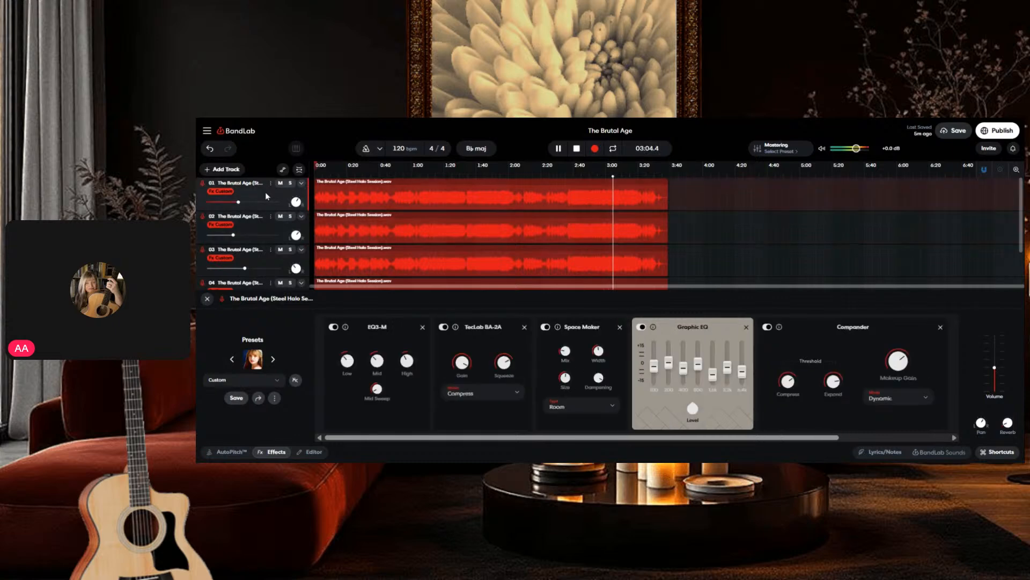
# Step: Check the EQ3-M and Compander makeup gain settings on tracks 02 and 03
pyautogui.moveTo(405, 363)
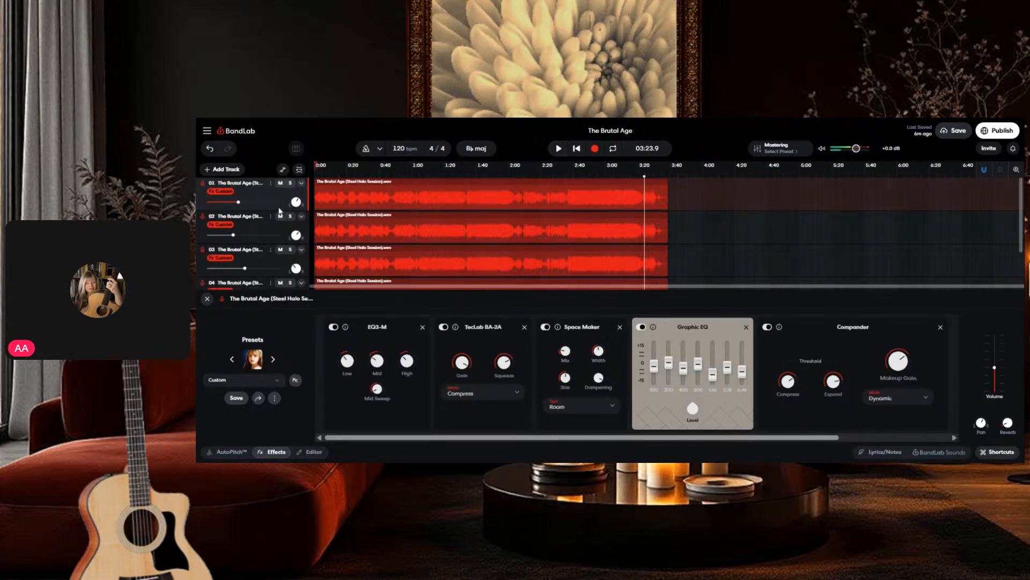
pyautogui.click(273, 227)
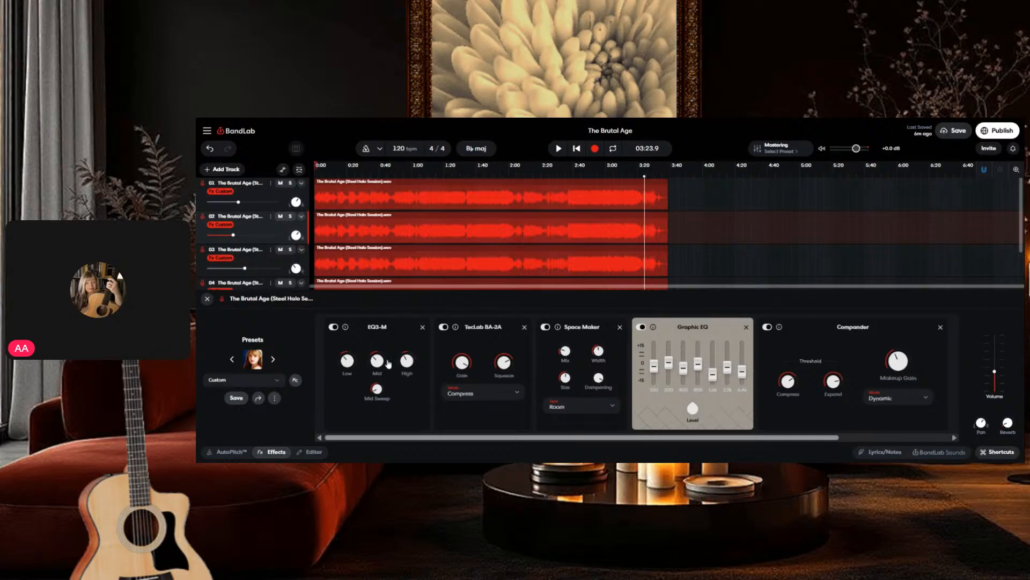
pyautogui.moveTo(893, 358)
pyautogui.scroll(-2, 272, 234)
pyautogui.click(271, 208)
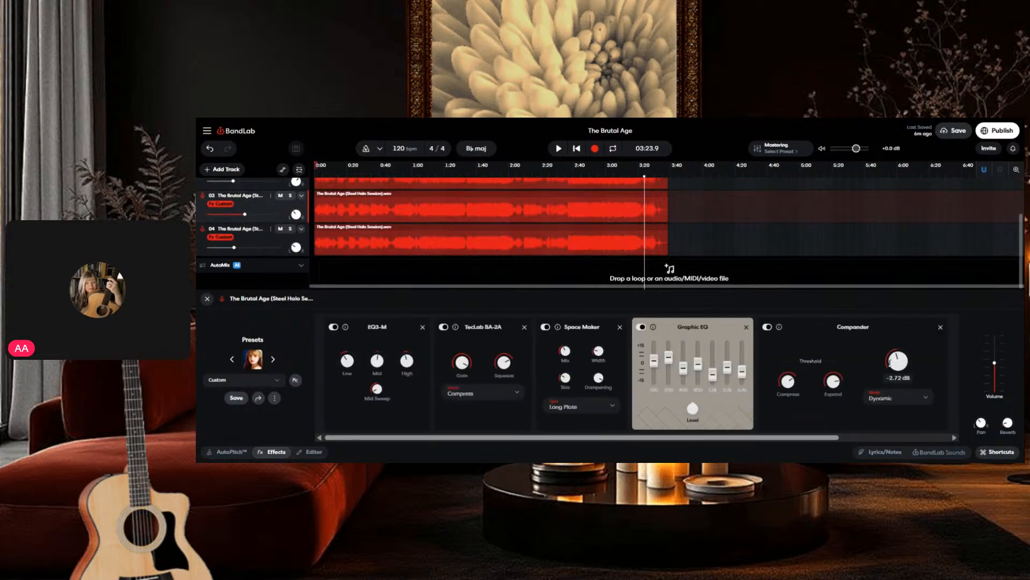
# Step: Replay the song from about 2:42, check track 01's EQ3-M High gain, and slightly lower the one on track 02
pyautogui.click(576, 176)
pyautogui.click(558, 148)
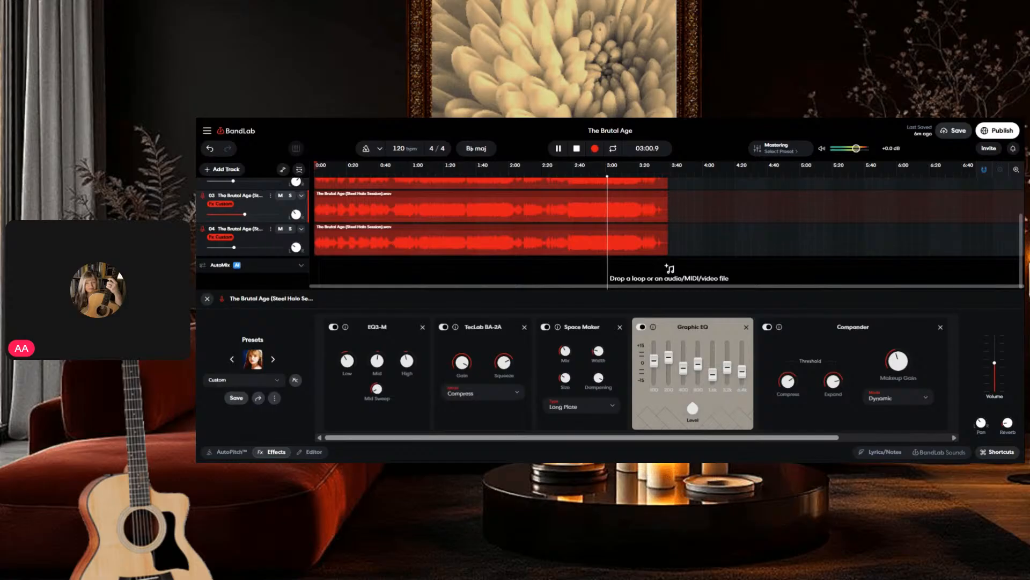
pyautogui.scroll(3, 275, 244)
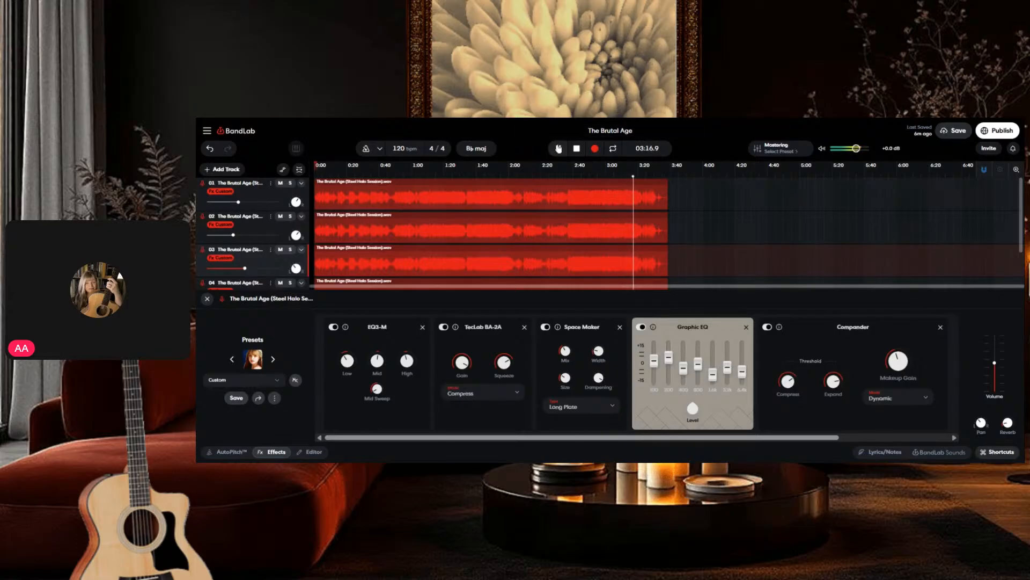
pyautogui.click(272, 190)
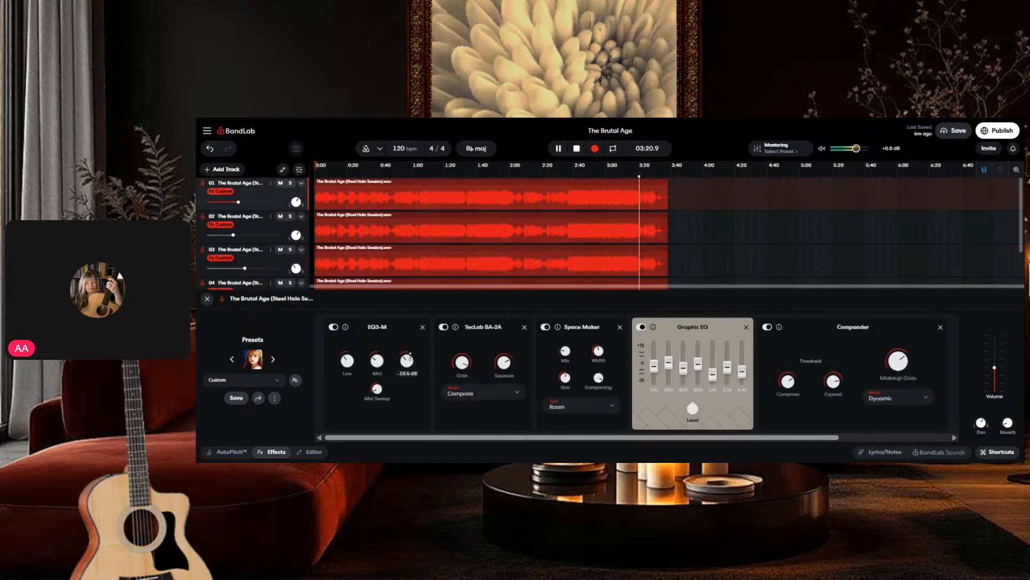
pyautogui.click(272, 231)
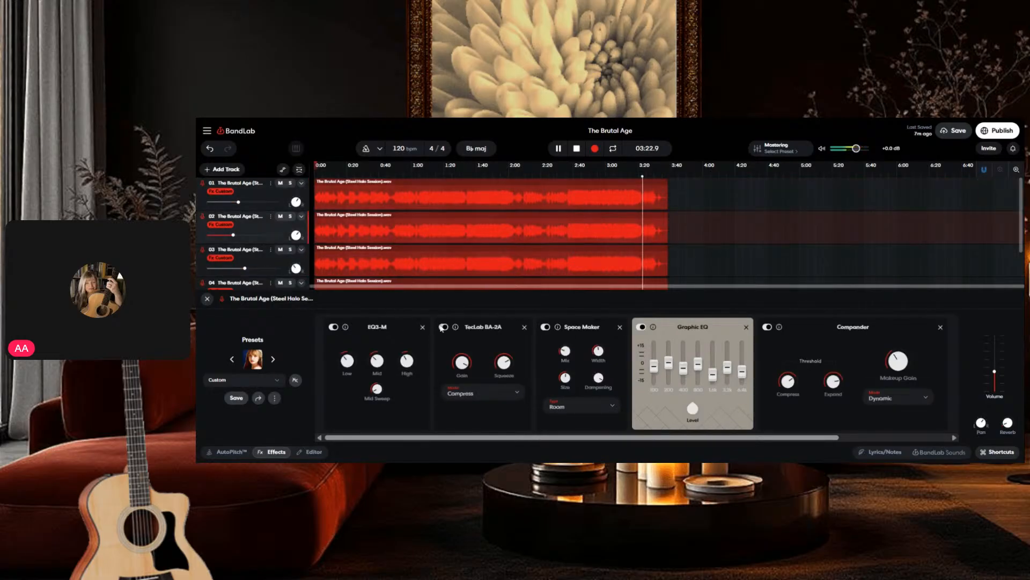
pyautogui.moveTo(404, 361); pyautogui.dragTo(403, 365)
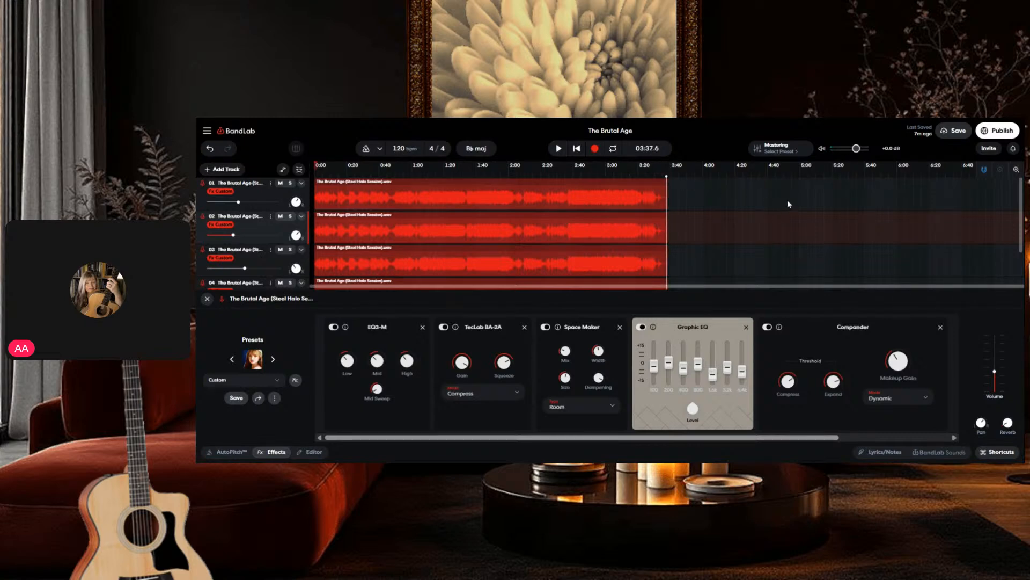
# Step: Save the project and return the playhead to the start of the song
pyautogui.click(955, 133)
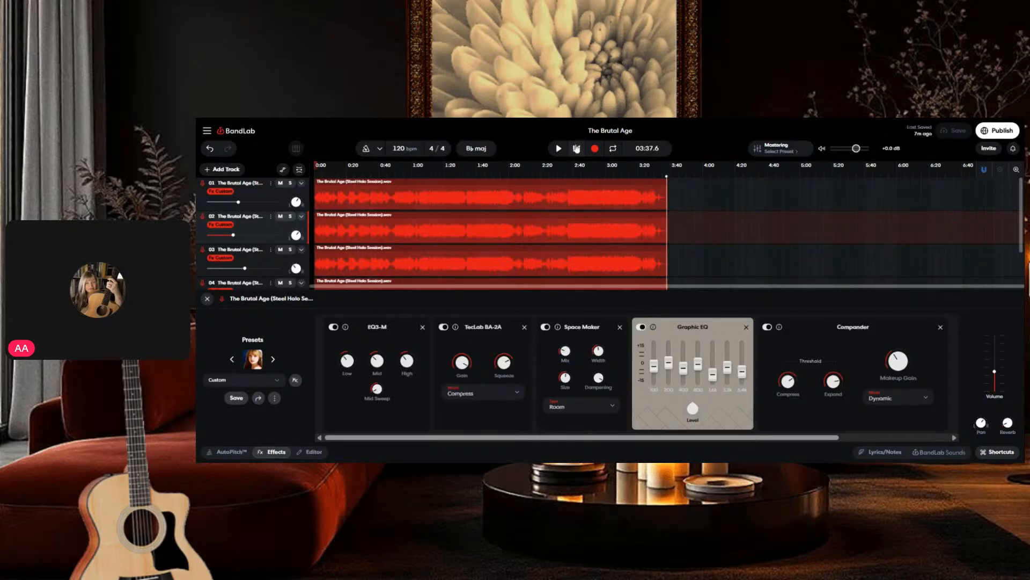
pyautogui.click(572, 148)
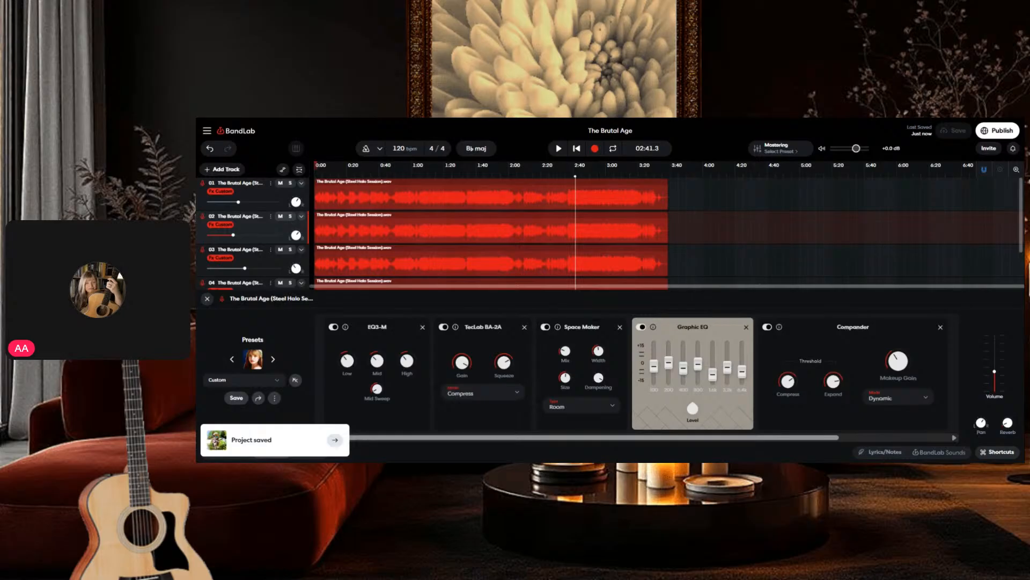
pyautogui.click(576, 149)
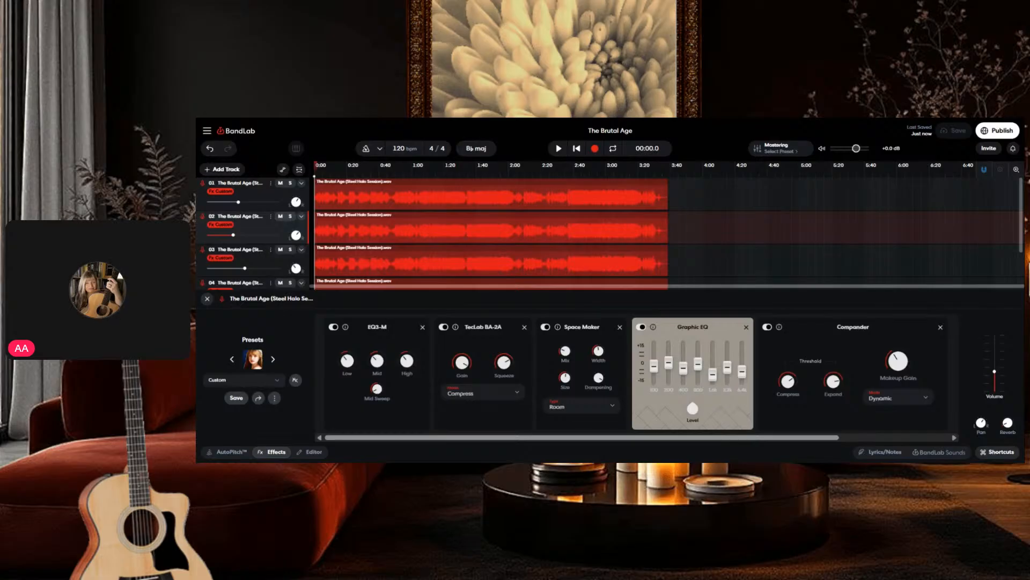
# Step: Select the Cinematic mastering preset for preview and set the mastering input gain automatically
pyautogui.click(773, 150)
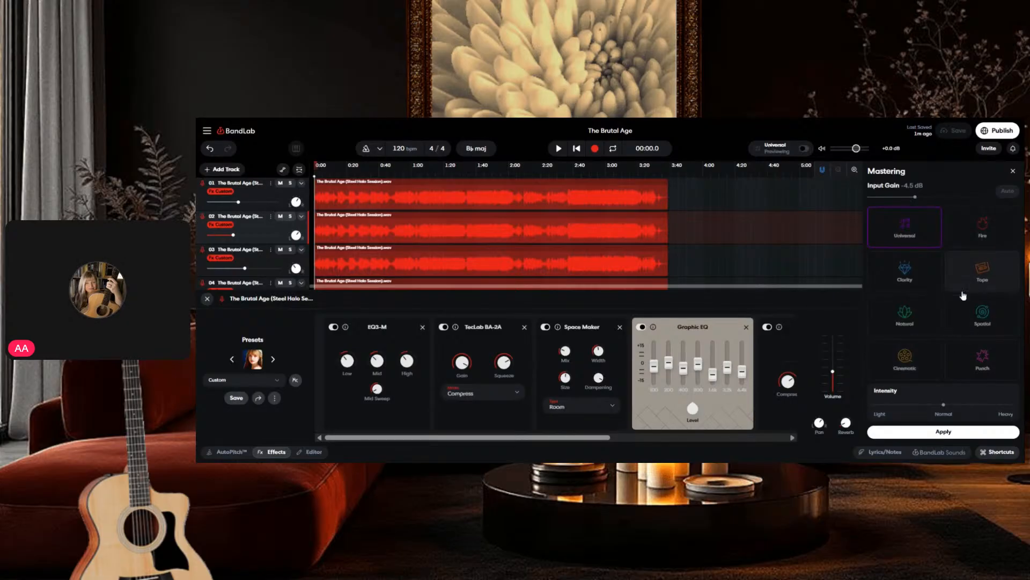
pyautogui.click(924, 365)
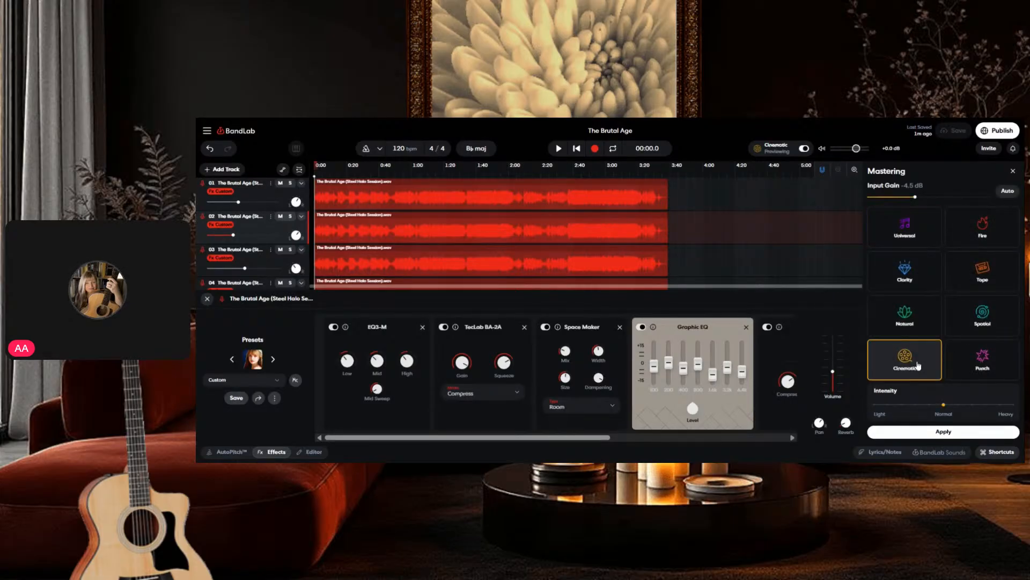
pyautogui.click(1011, 192)
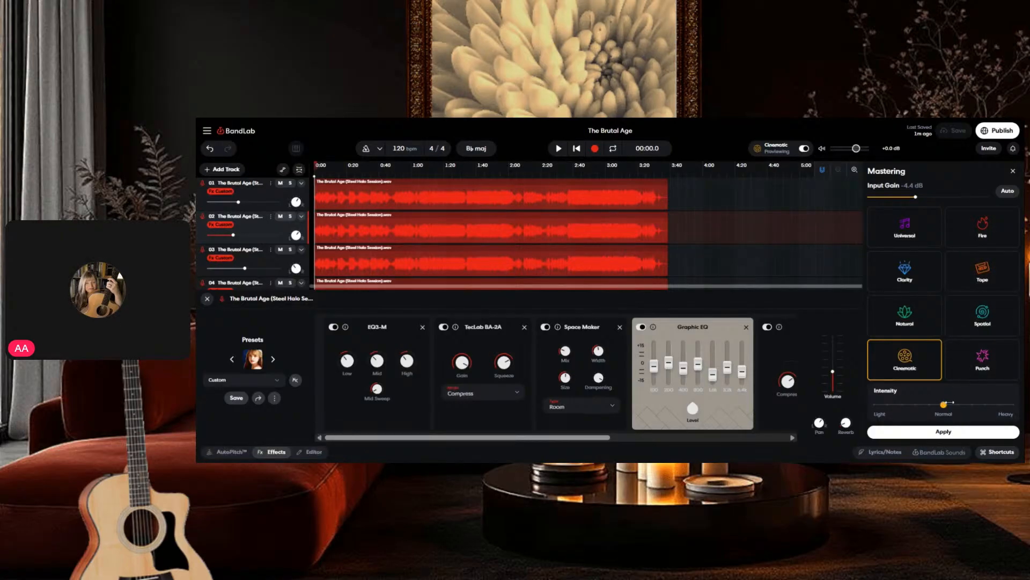
# Step: Preview the Spatial, Tape and Fire mastering presets during playback, and apply Fire with its intensity slightly below Normal
pyautogui.click(559, 149)
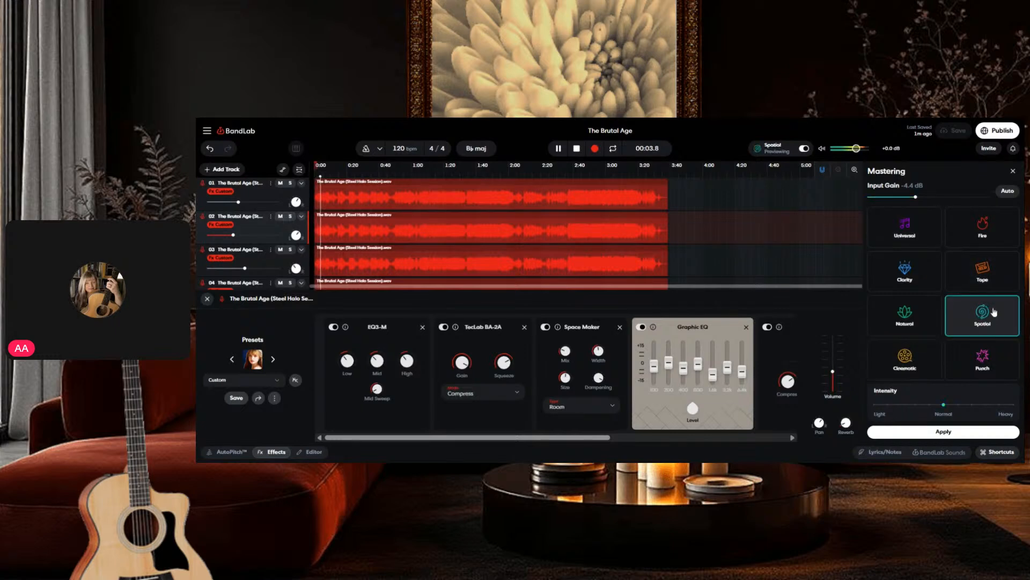
pyautogui.click(997, 276)
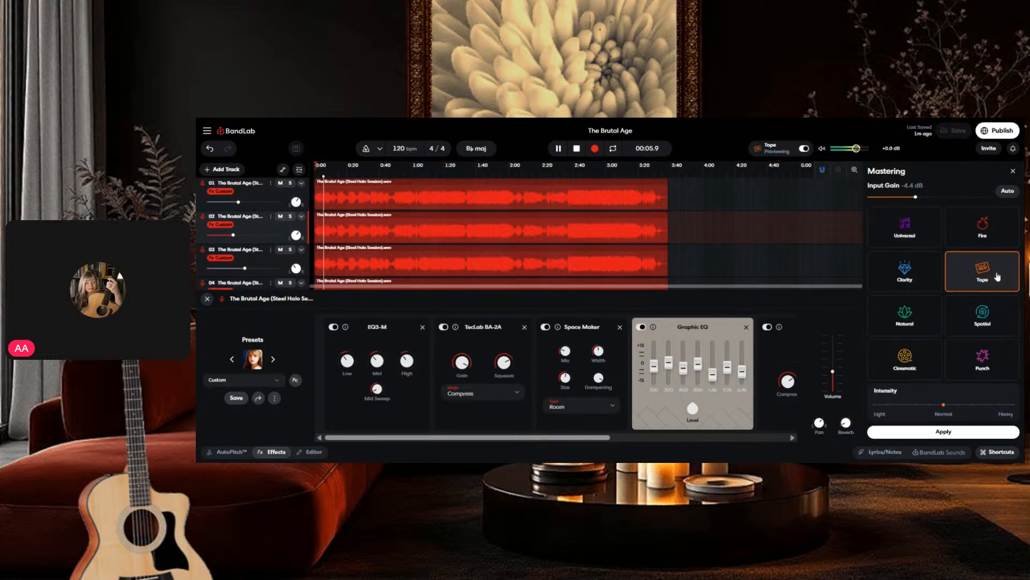
pyautogui.click(998, 232)
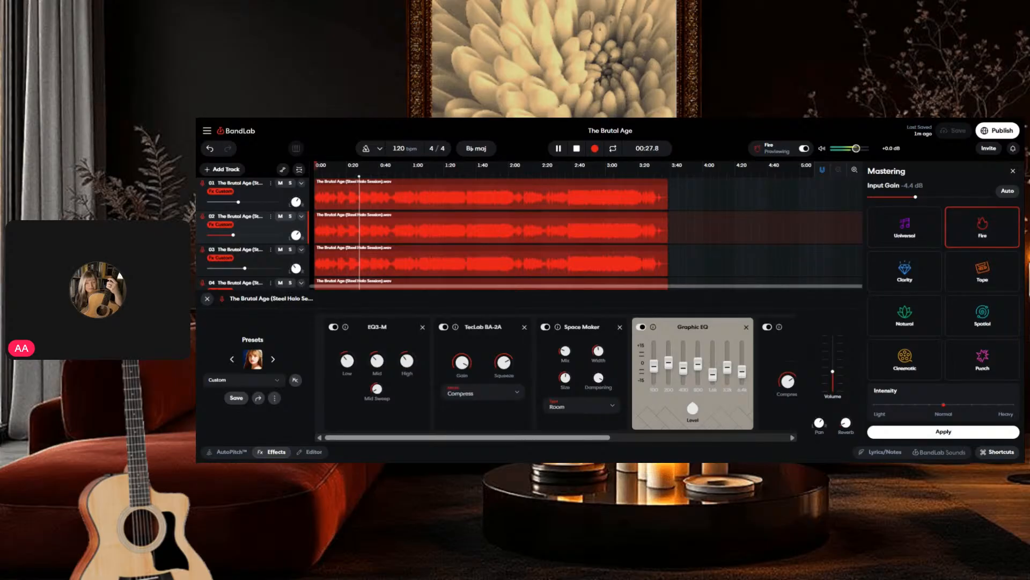
pyautogui.click(930, 405)
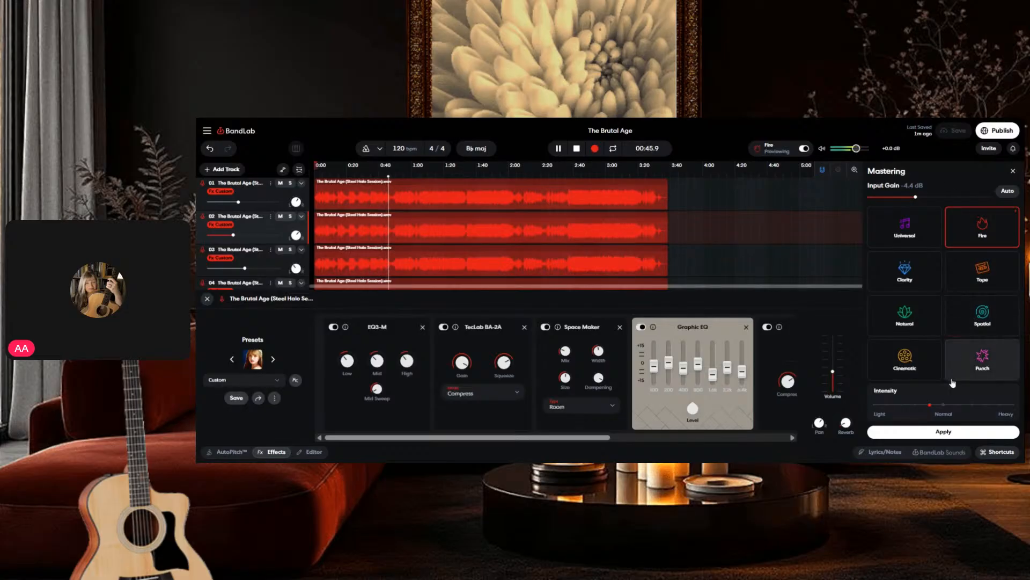
pyautogui.click(558, 149)
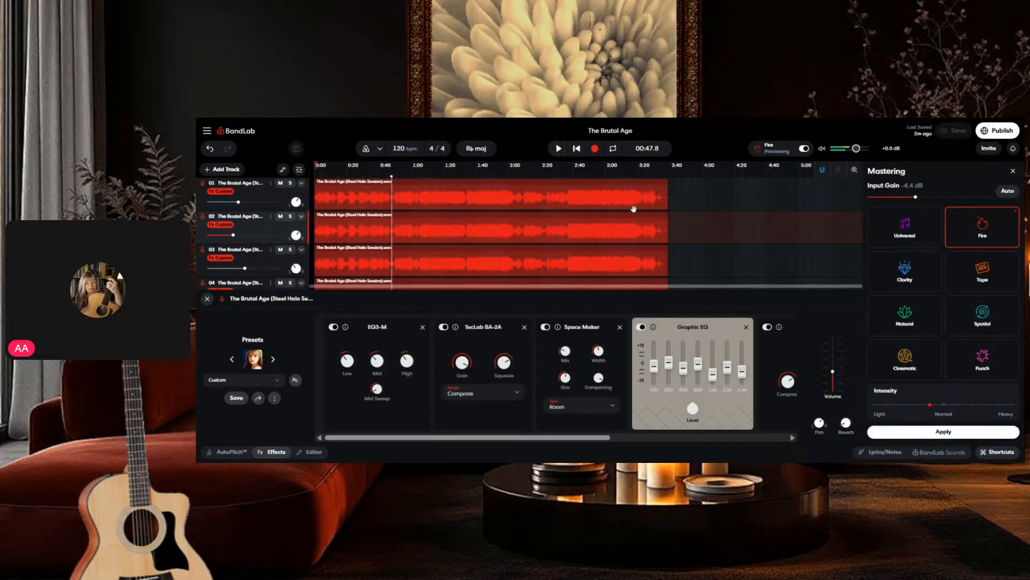
pyautogui.click(928, 431)
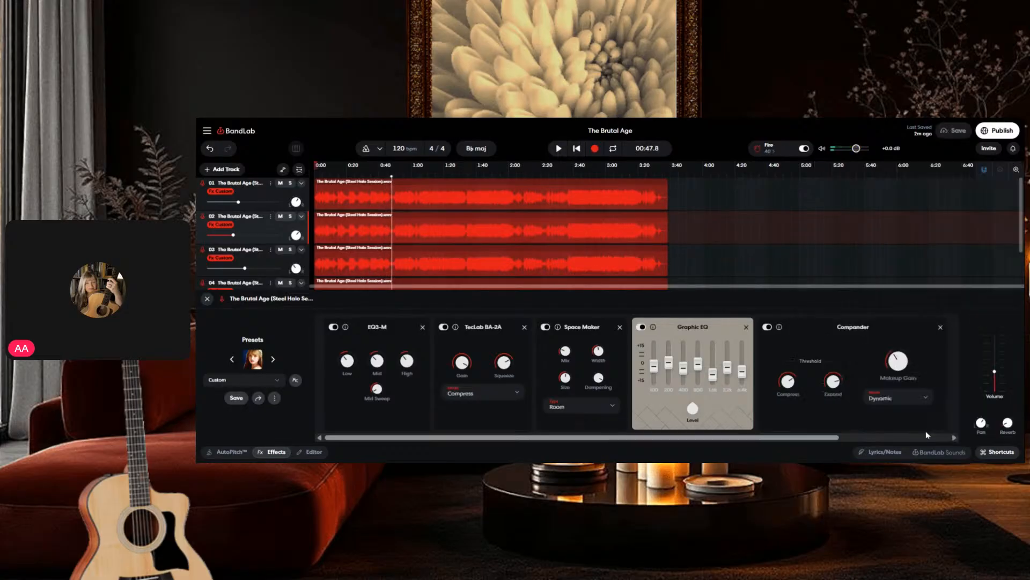
# Step: Play the mastered mix from about 0:47 while checking the effect settings of tracks 04 and 03, and pause near 2:56
pyautogui.click(559, 149)
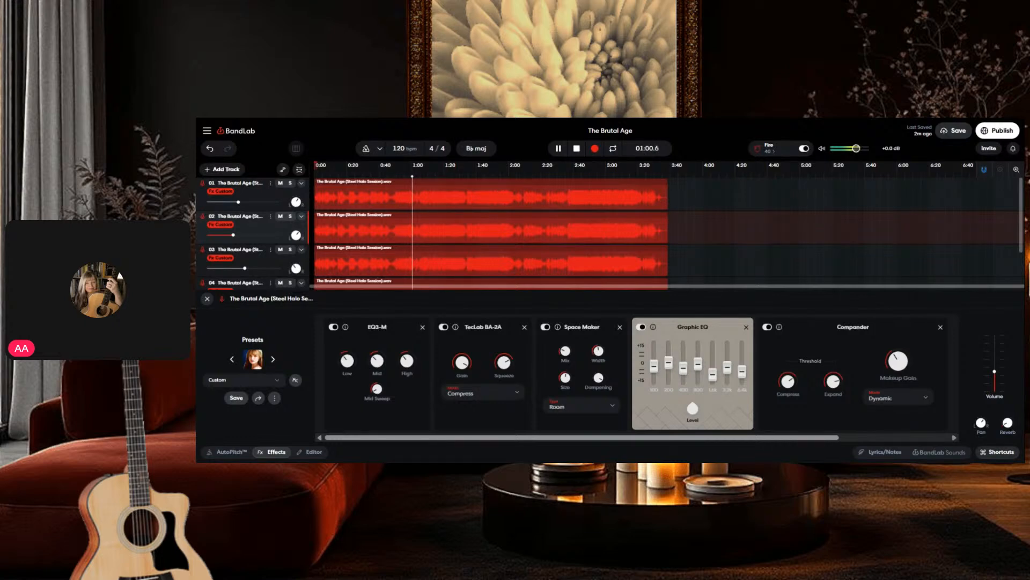
pyautogui.scroll(-2, 275, 256)
pyautogui.click(271, 240)
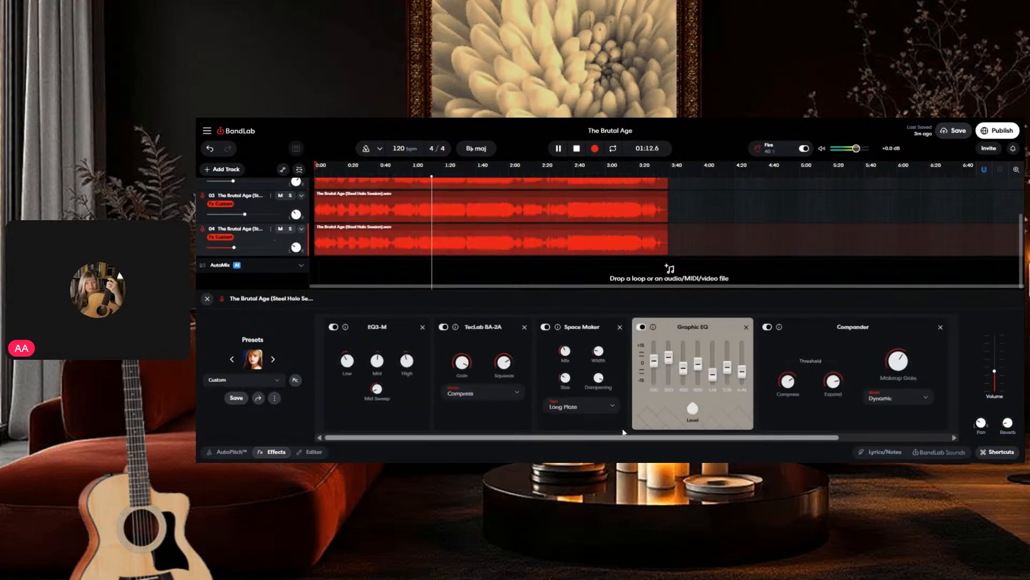
pyautogui.click(275, 211)
pyautogui.scroll(2, 271, 220)
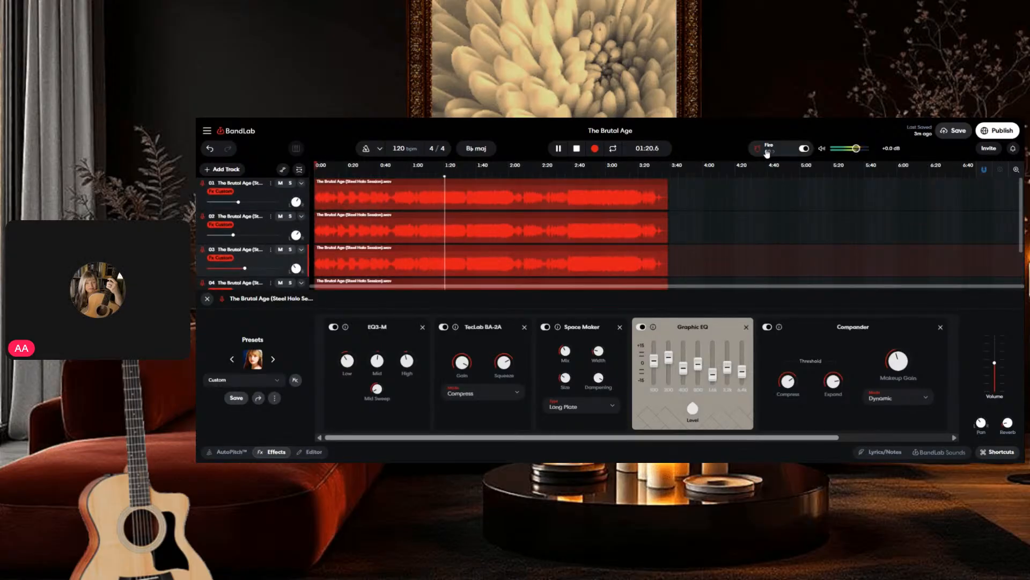
pyautogui.scroll(-2, 260, 252)
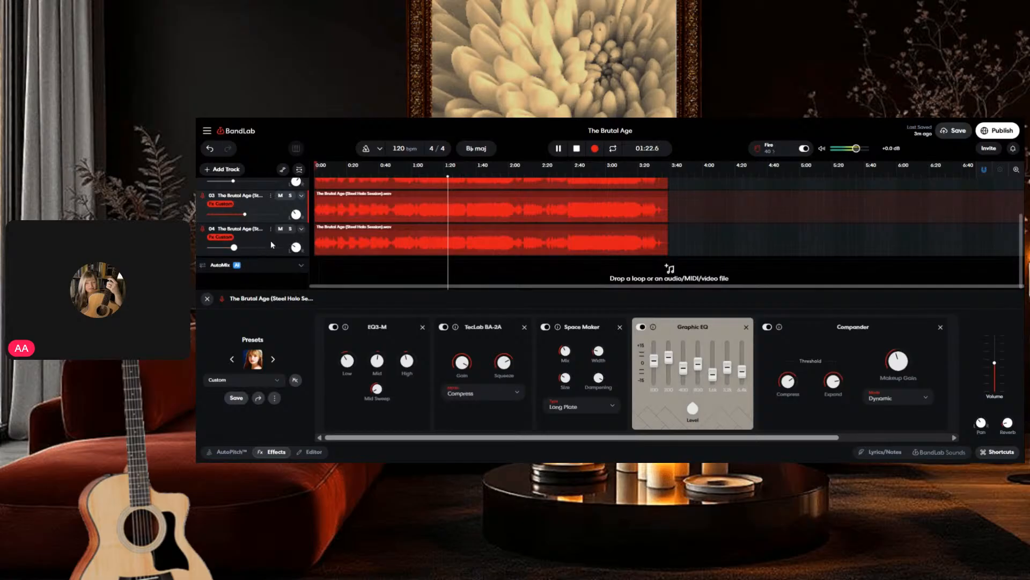
pyautogui.moveTo(653, 360)
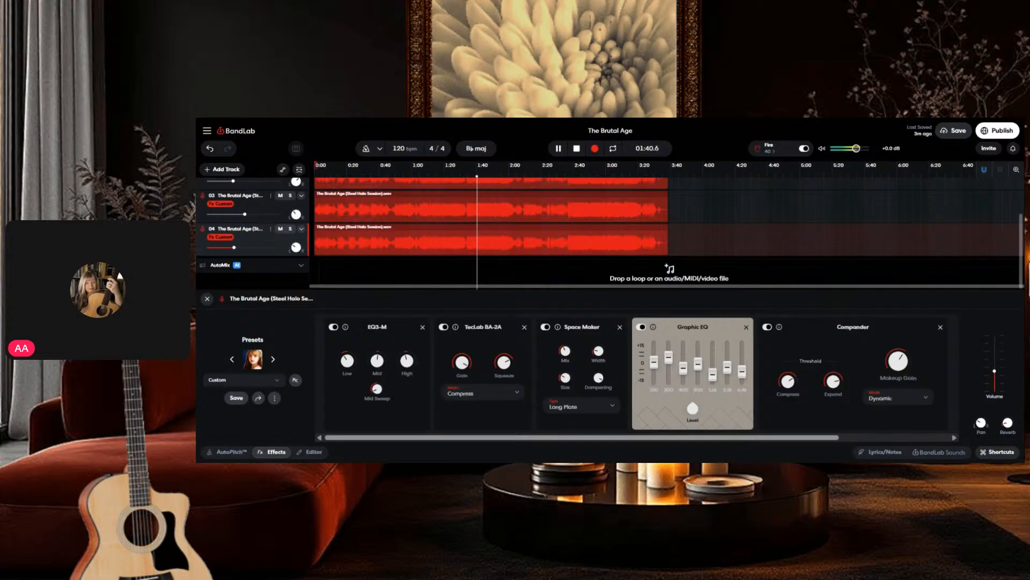
pyautogui.scroll(3, 263, 257)
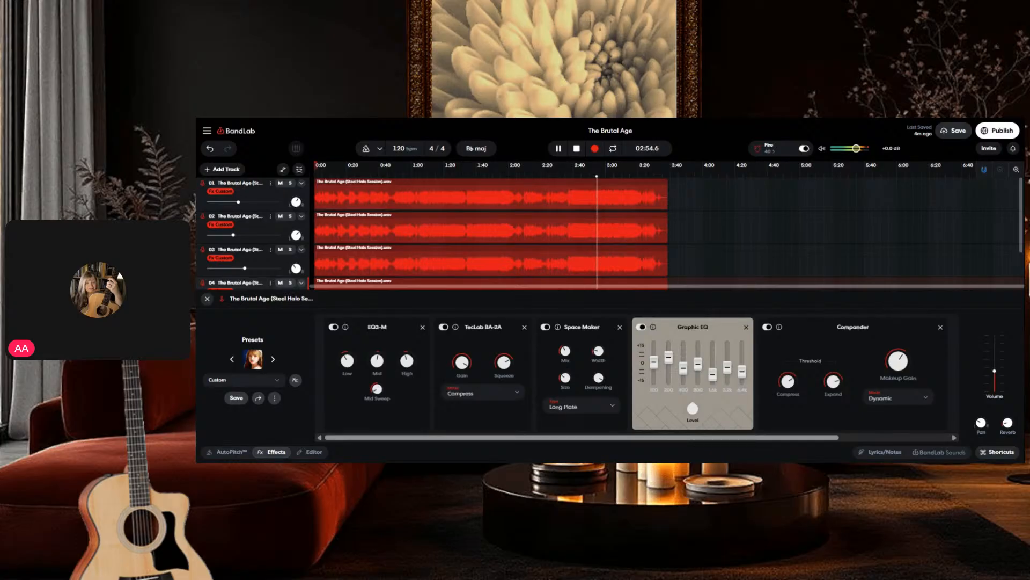
pyautogui.click(558, 149)
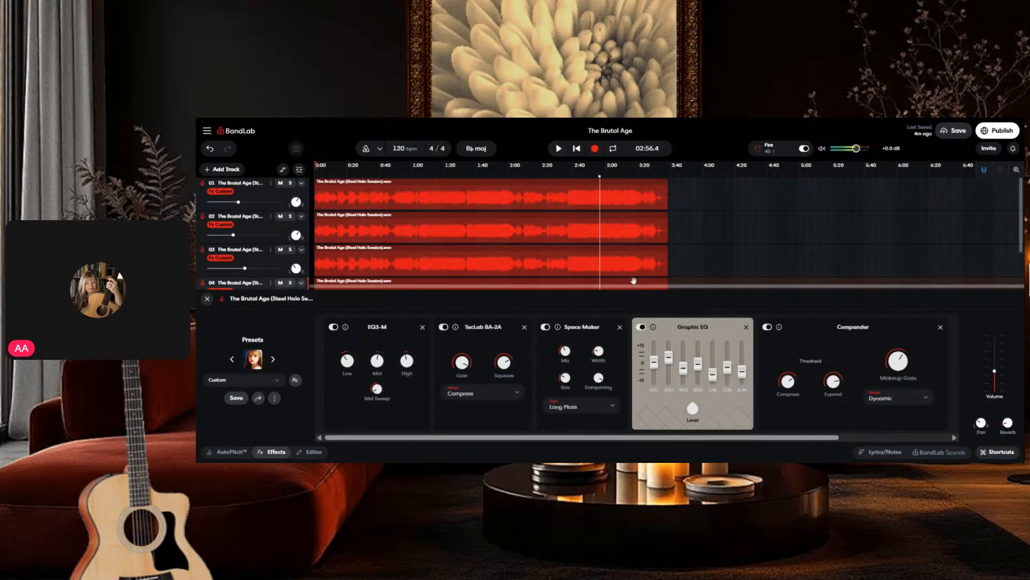
# Step: Slightly lower the lowest Graphic EQ band on track 03 and replay a short passage up to about 2:55
pyautogui.scroll(-2, 286, 242)
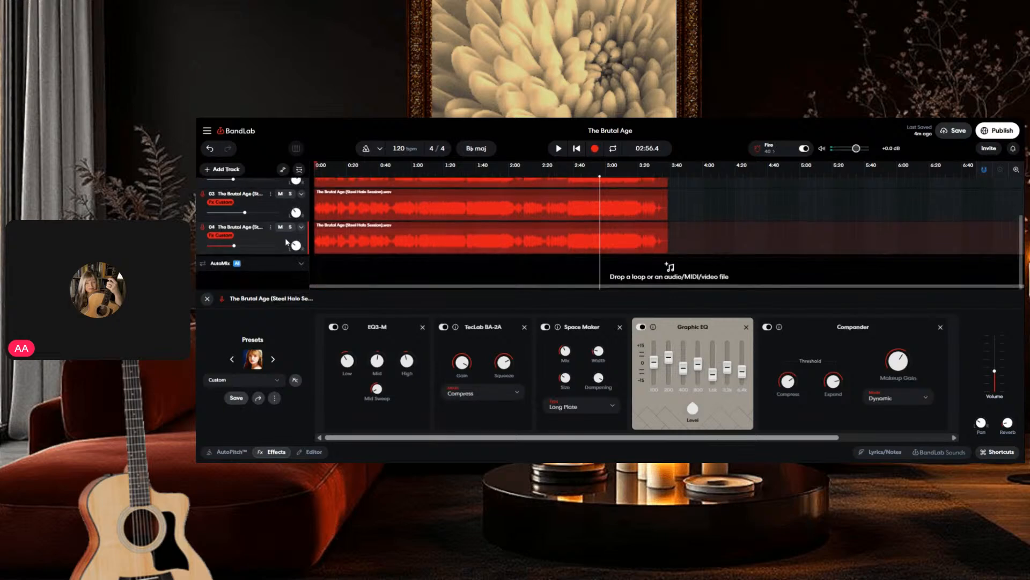
pyautogui.click(276, 203)
pyautogui.moveTo(653, 363); pyautogui.dragTo(653, 366)
pyautogui.click(584, 176)
pyautogui.click(558, 150)
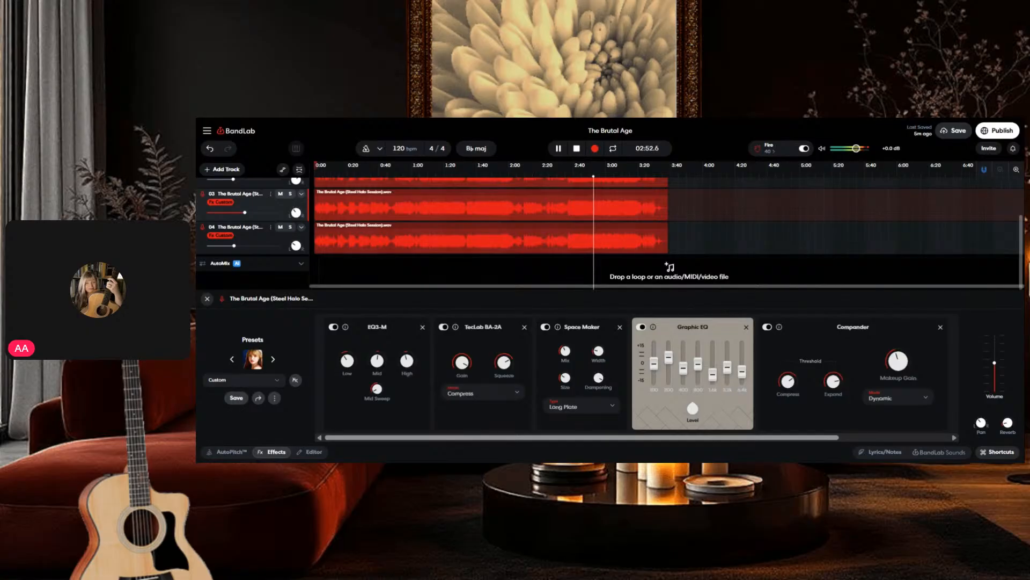
pyautogui.click(555, 149)
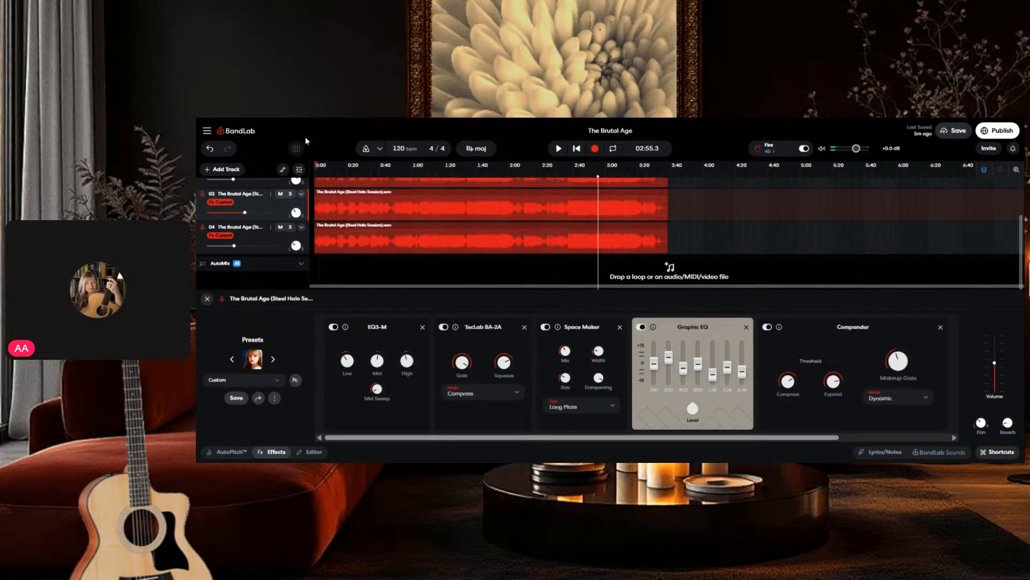
# Step: Check the lowest Graphic EQ band on track 03, display track 04's effects, and briefly toggle track 03's mute
pyautogui.moveTo(652, 360)
pyautogui.scroll(2, 456, 220)
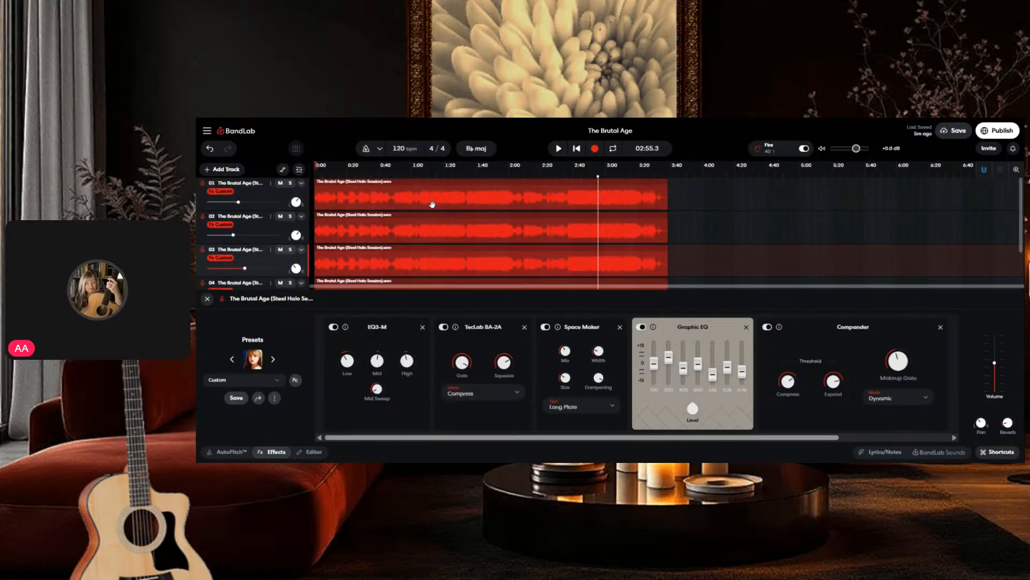
pyautogui.scroll(-2, 402, 240)
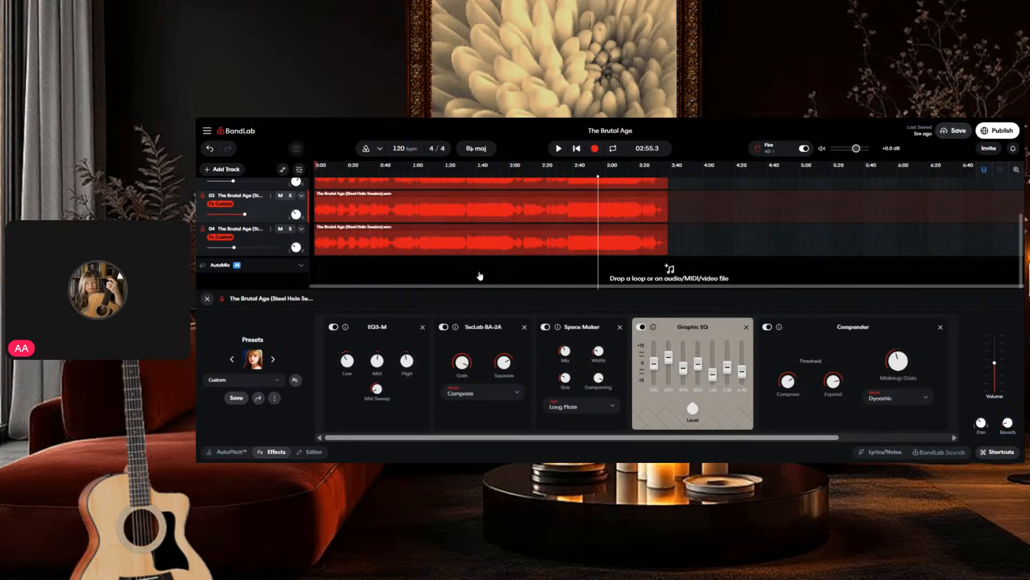
pyautogui.click(269, 240)
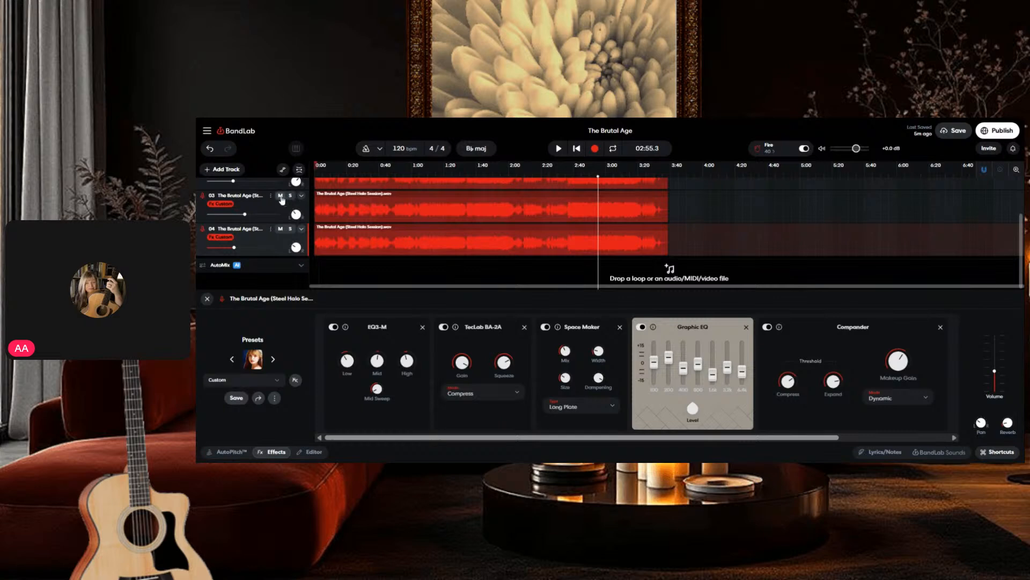
pyautogui.click(280, 197)
pyautogui.click(280, 197)
# Step: Listen to track 04 and track 03 each in solo shortly before 3:00, and bring back the full mix
pyautogui.click(291, 229)
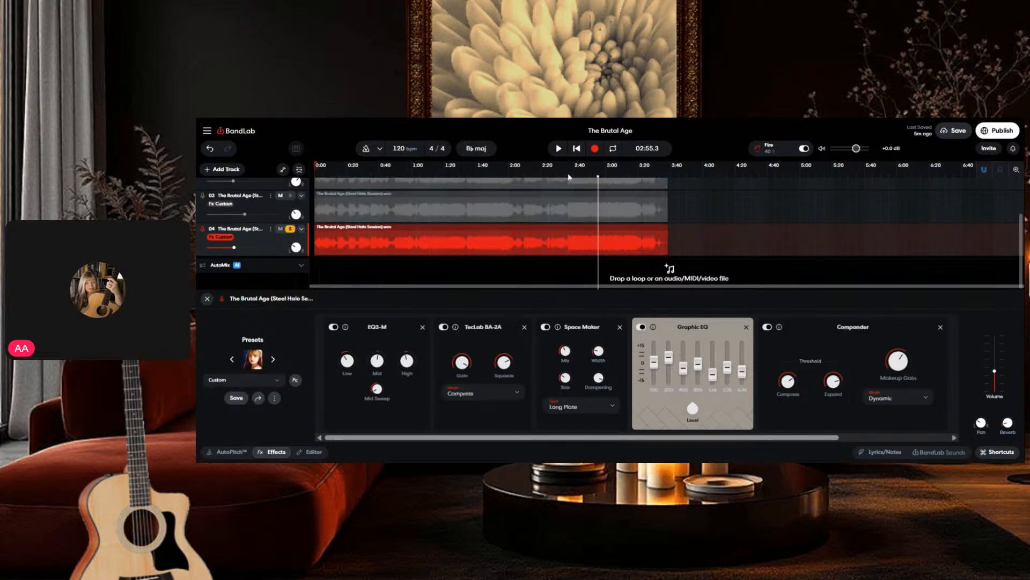
pyautogui.click(570, 177)
pyautogui.click(558, 148)
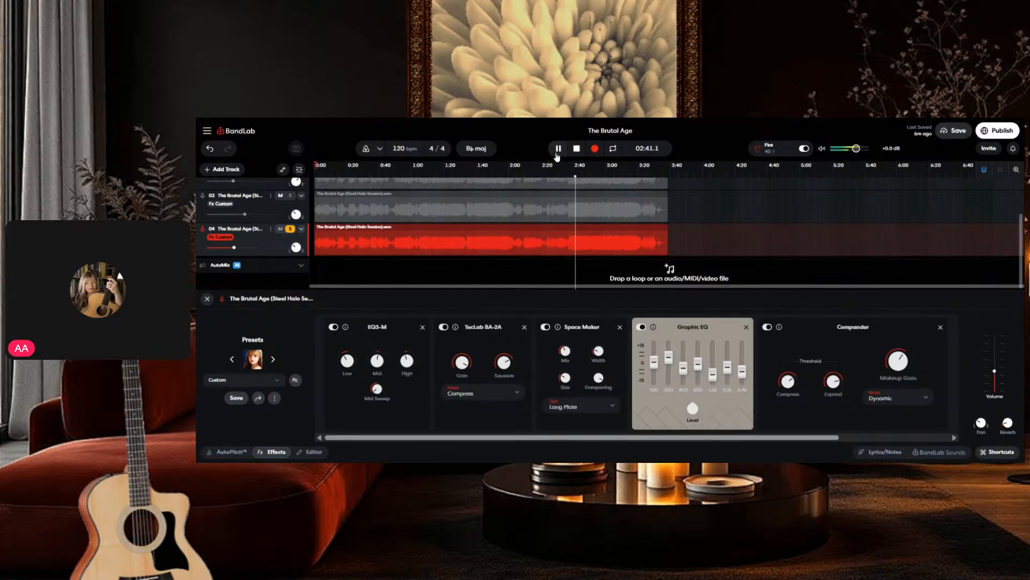
pyautogui.click(290, 229)
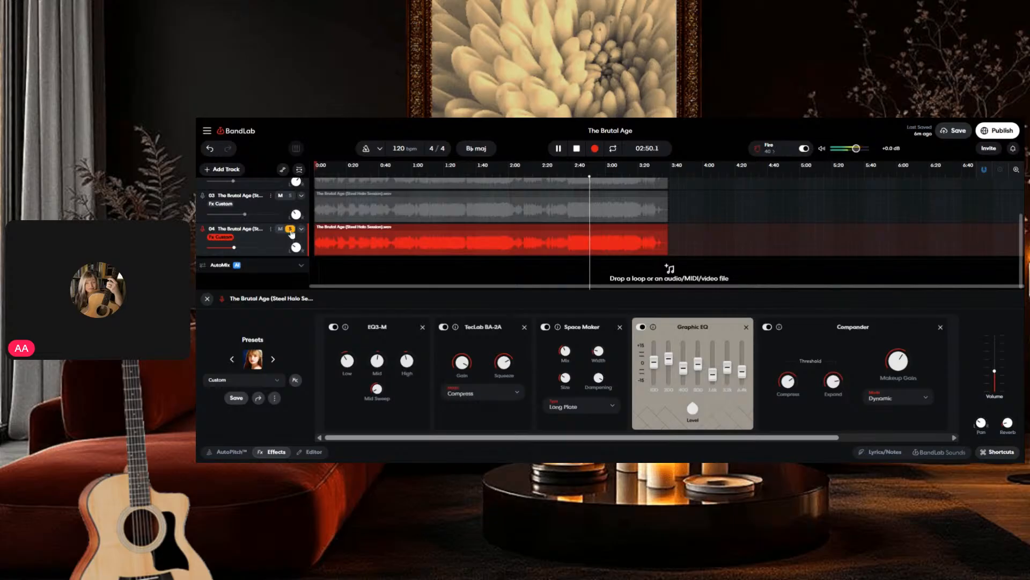
pyautogui.click(292, 196)
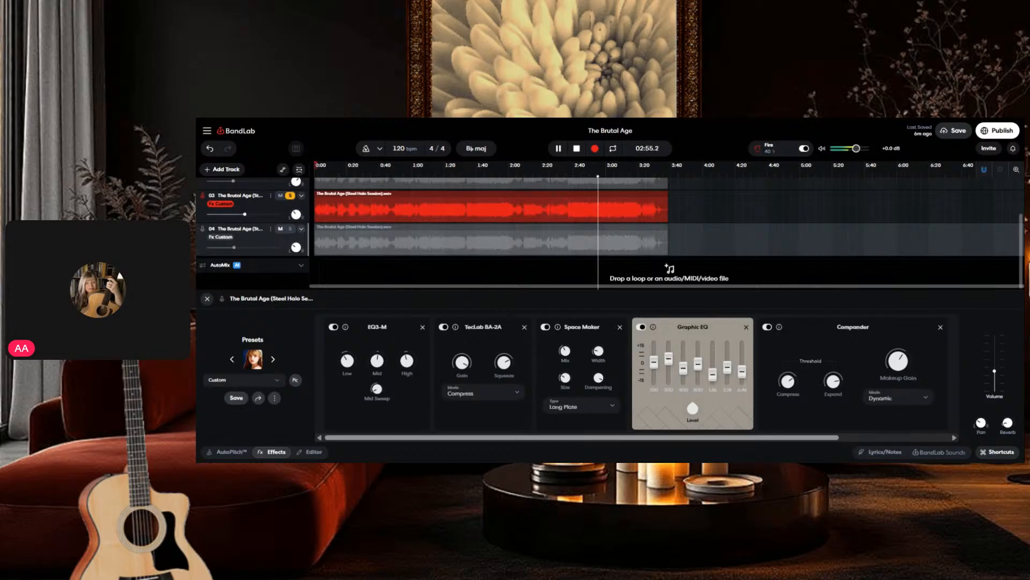
pyautogui.click(291, 197)
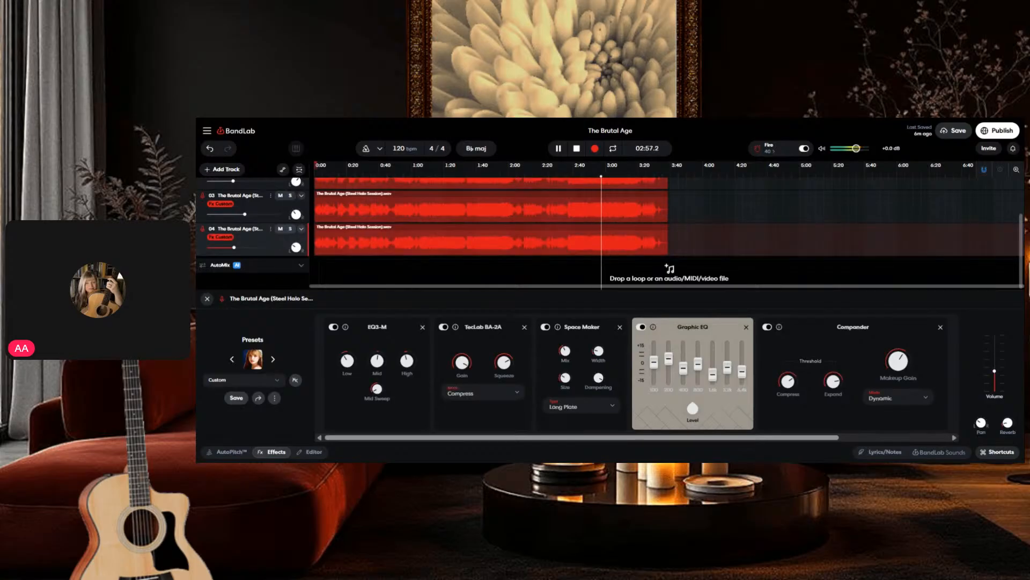
# Step: Listen to the full mix through to the ending and pause playback near 3:29
pyautogui.scroll(2, 348, 198)
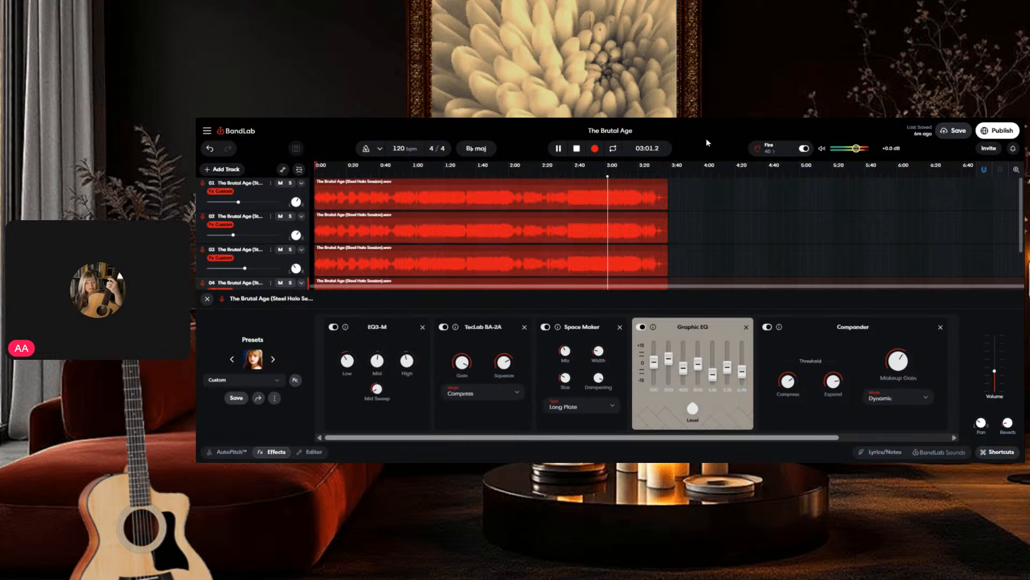
pyautogui.scroll(-2, 732, 203)
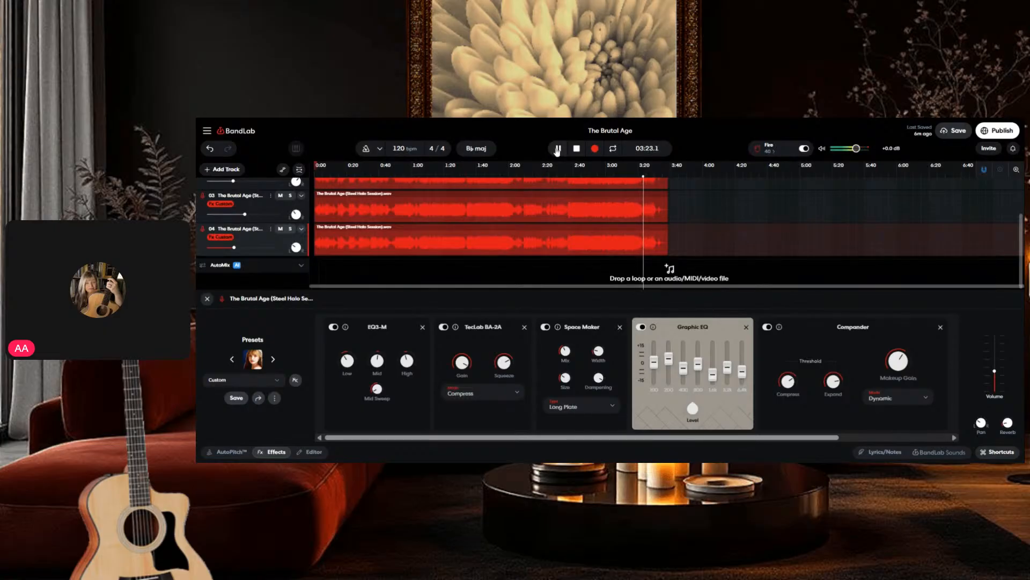
pyautogui.scroll(1, 707, 211)
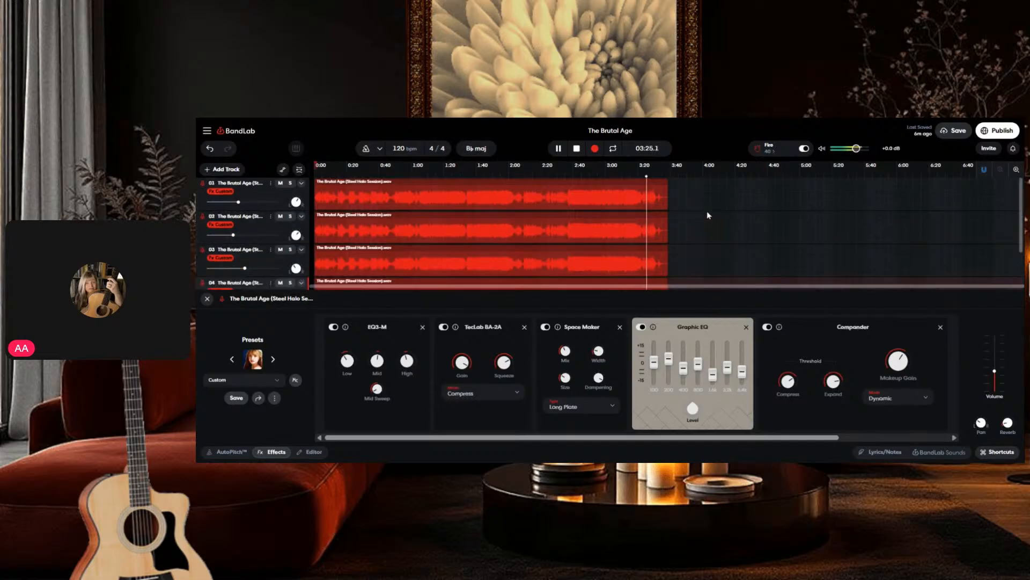
pyautogui.click(560, 149)
# Step: Move the playhead to about 2:42 and set the EQ3-M Mid Sweep on track 02 to 139 Hz
pyautogui.click(273, 229)
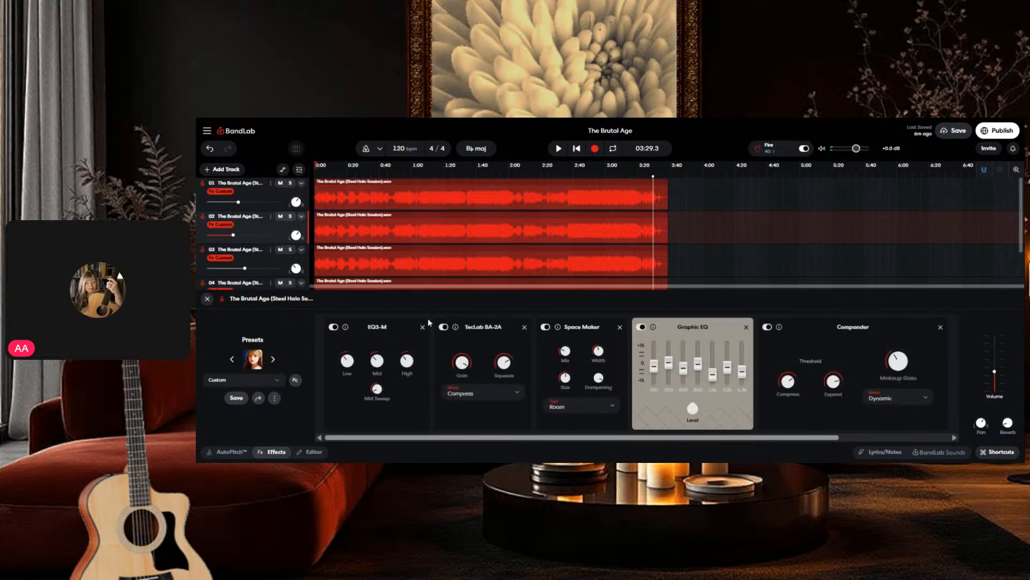
pyautogui.moveTo(377, 389)
pyautogui.click(576, 177)
pyautogui.moveTo(377, 389); pyautogui.dragTo(374, 382)
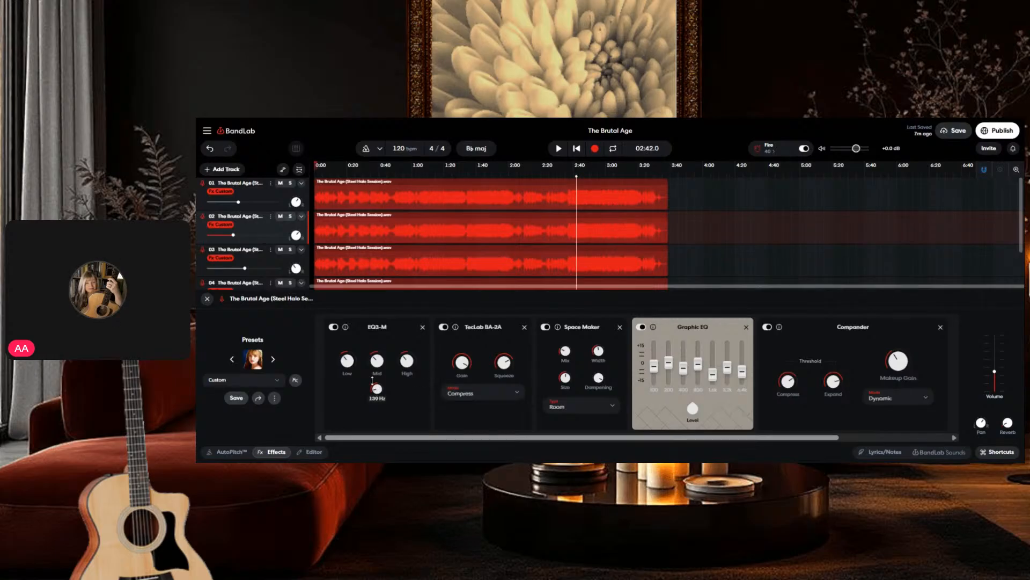
# Step: Play the mix from 2:42, try a lower EQ3-M Mid level on track 02 and raise it back, and pause near 3:25
pyautogui.click(559, 149)
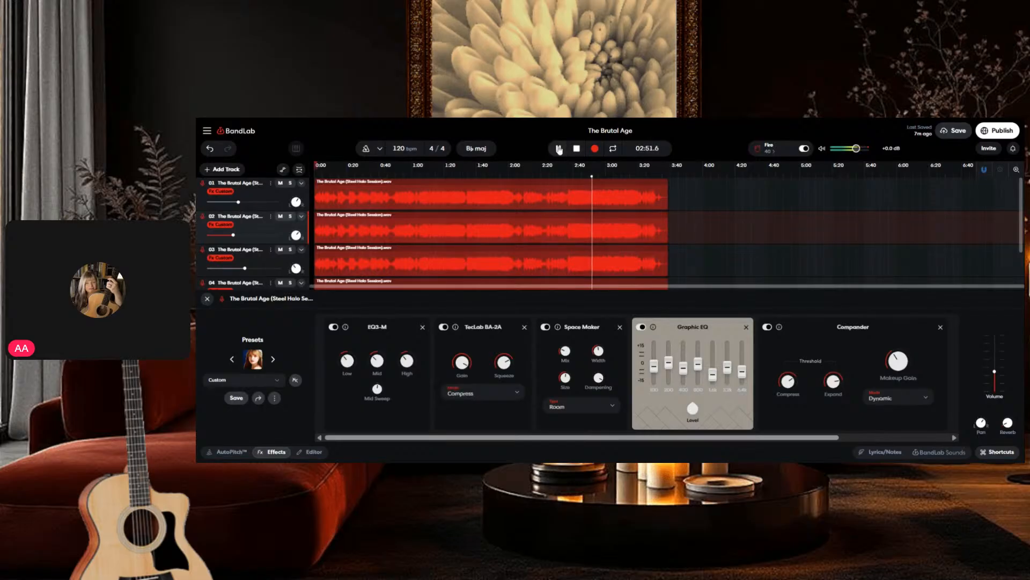
pyautogui.moveTo(377, 391)
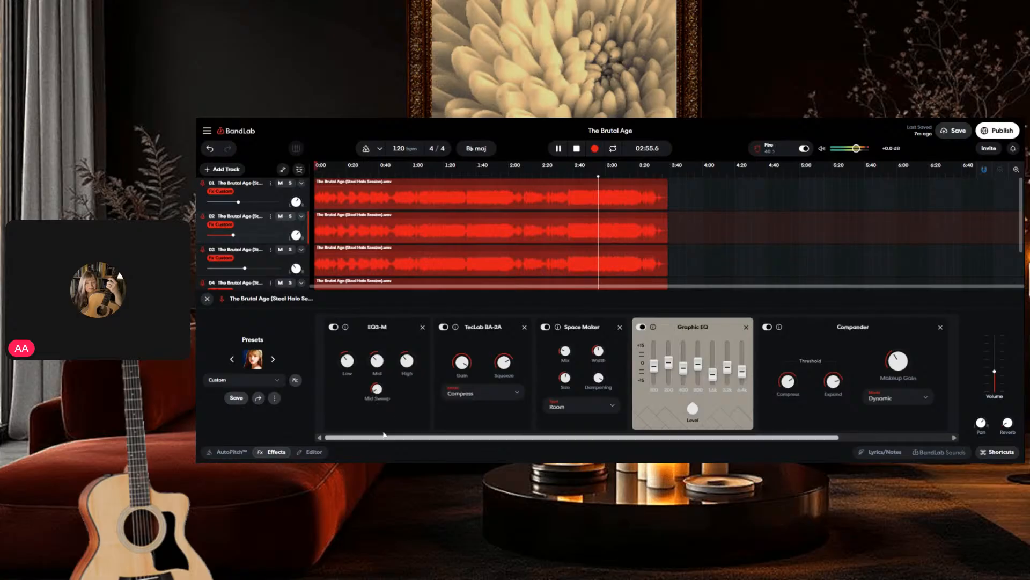
pyautogui.moveTo(365, 374)
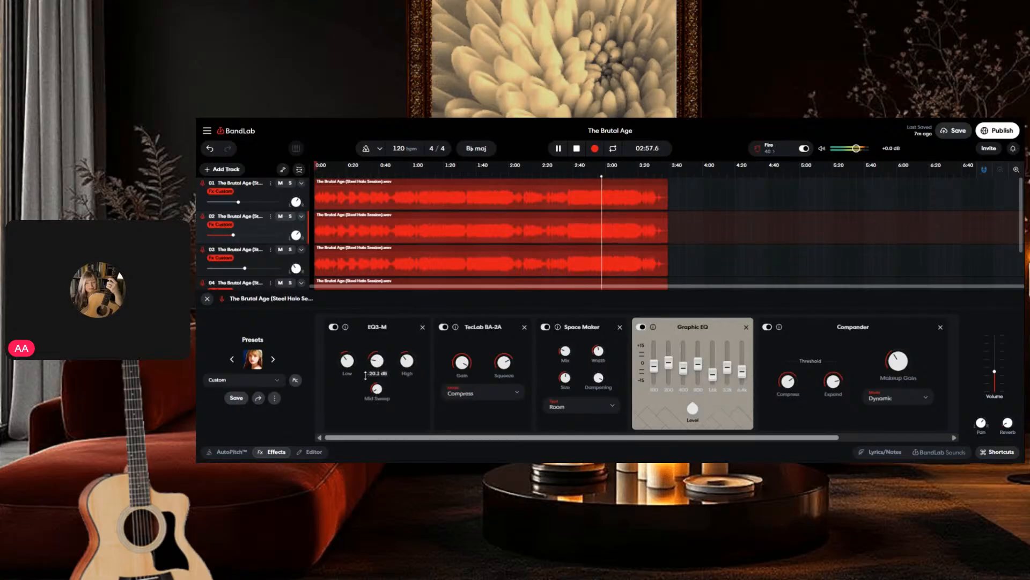
pyautogui.moveTo(365, 374); pyautogui.dragTo(367, 359)
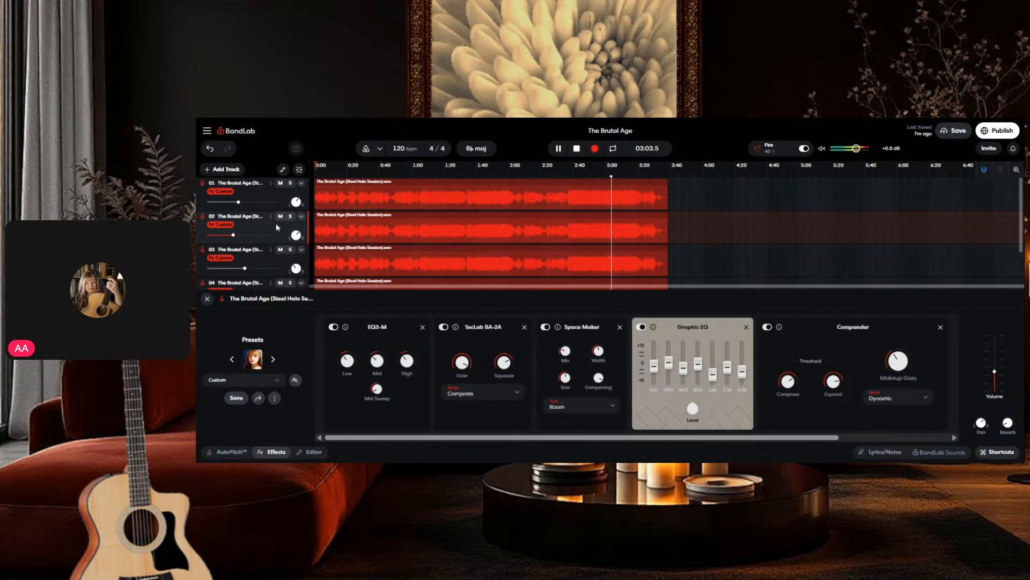
pyautogui.scroll(-2, 277, 228)
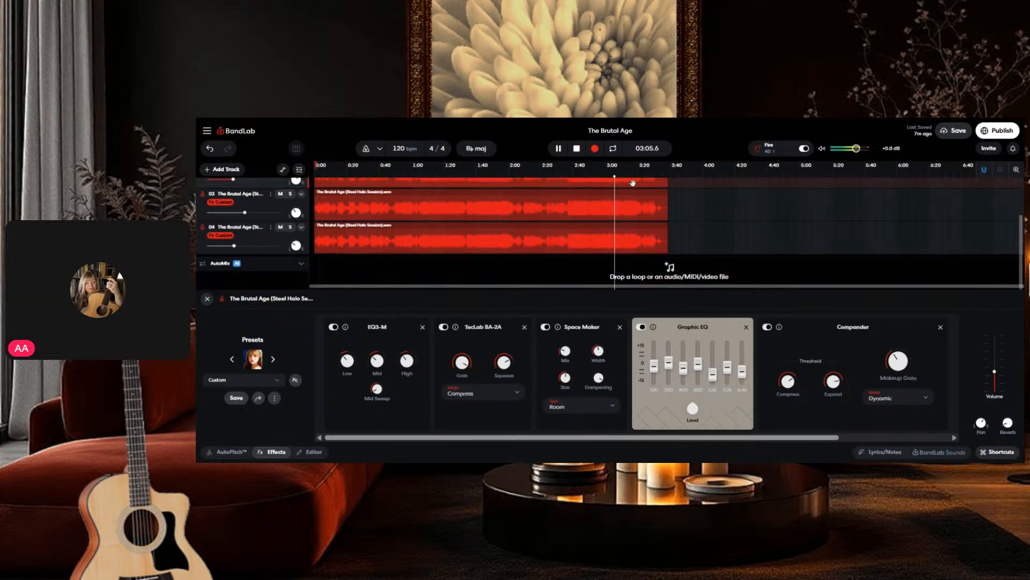
pyautogui.scroll(2, 724, 215)
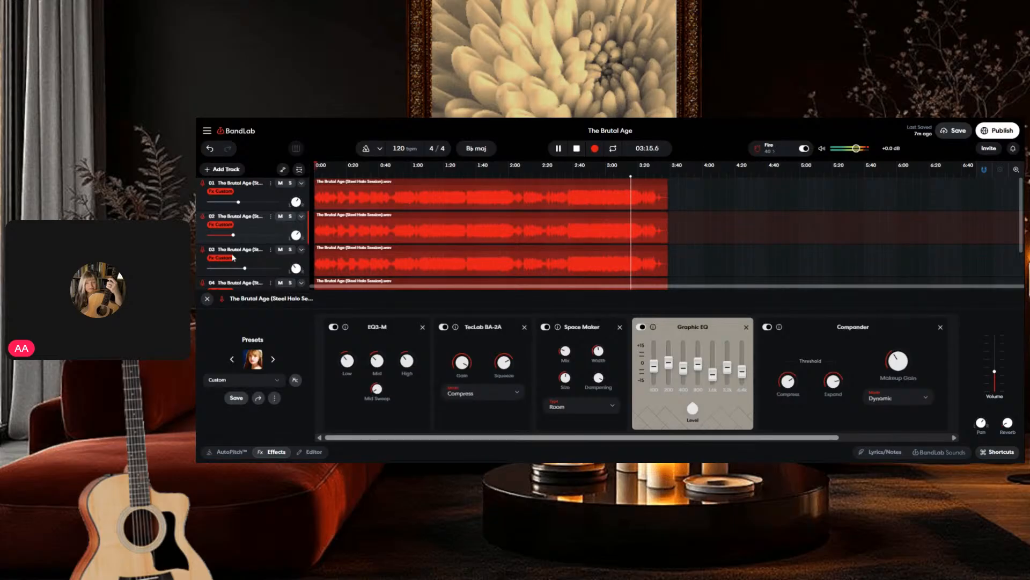
pyautogui.moveTo(891, 357)
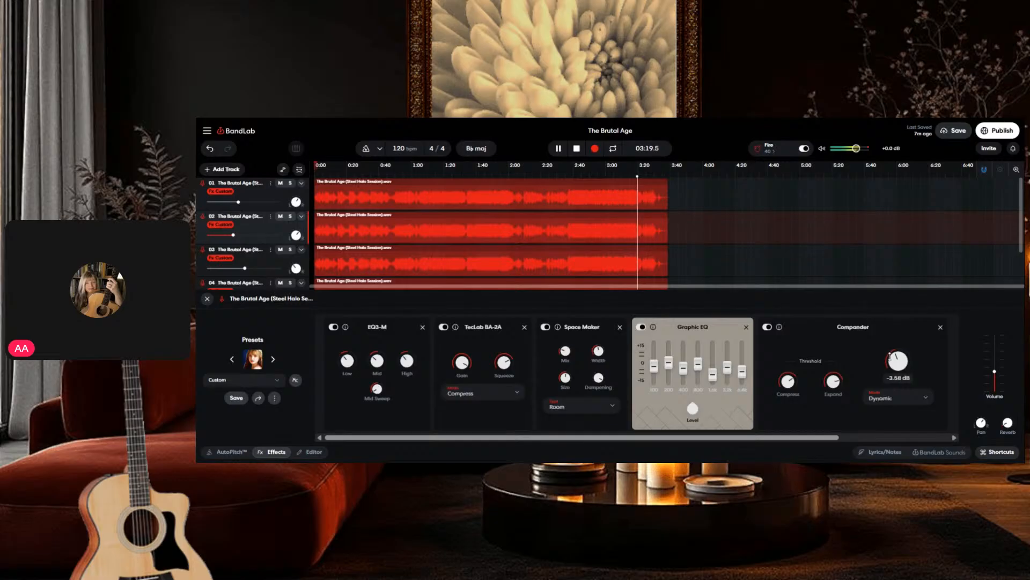
pyautogui.click(555, 148)
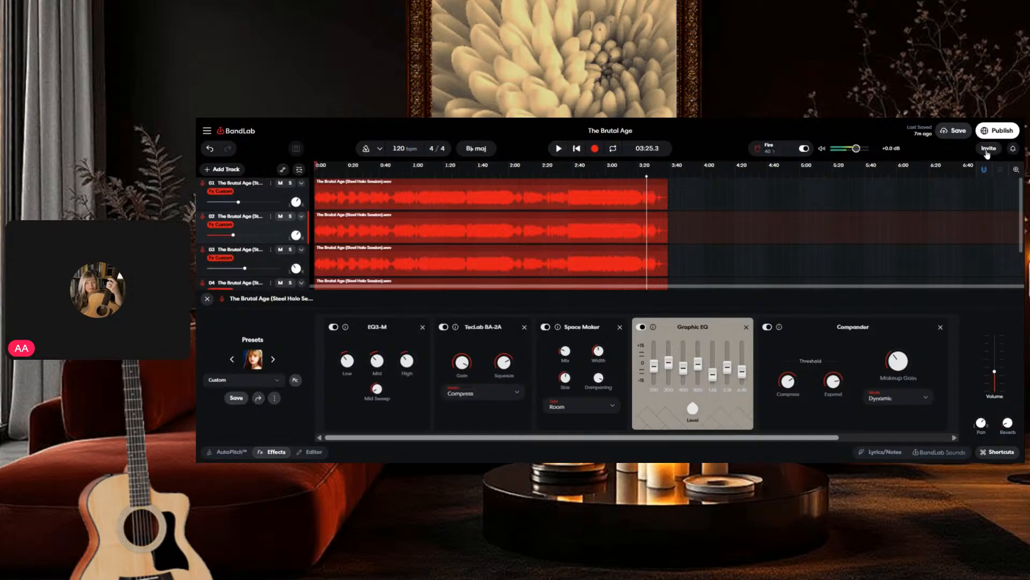
# Step: Save the project and return the playhead to the start of the song
pyautogui.click(959, 135)
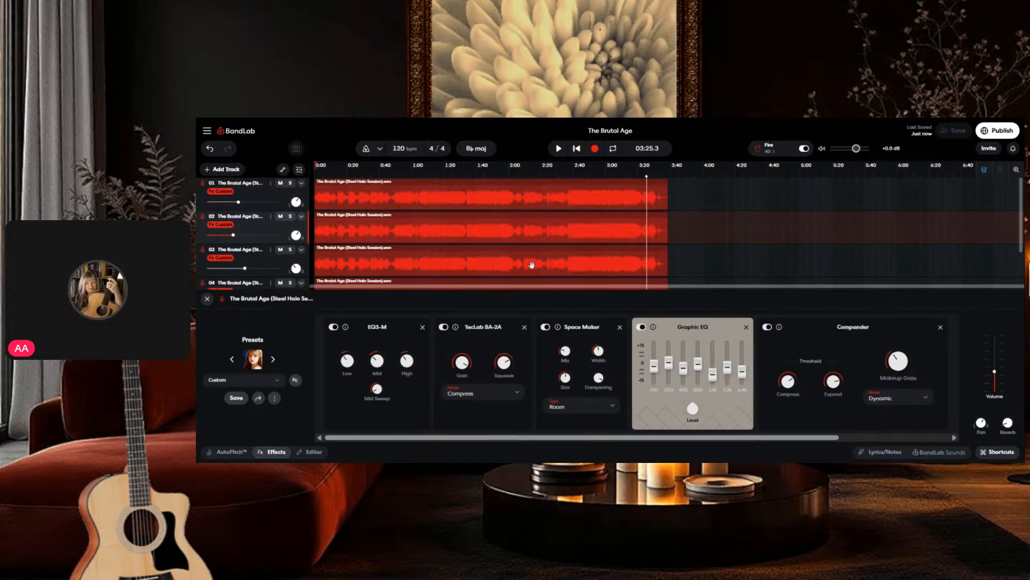
pyautogui.click(576, 148)
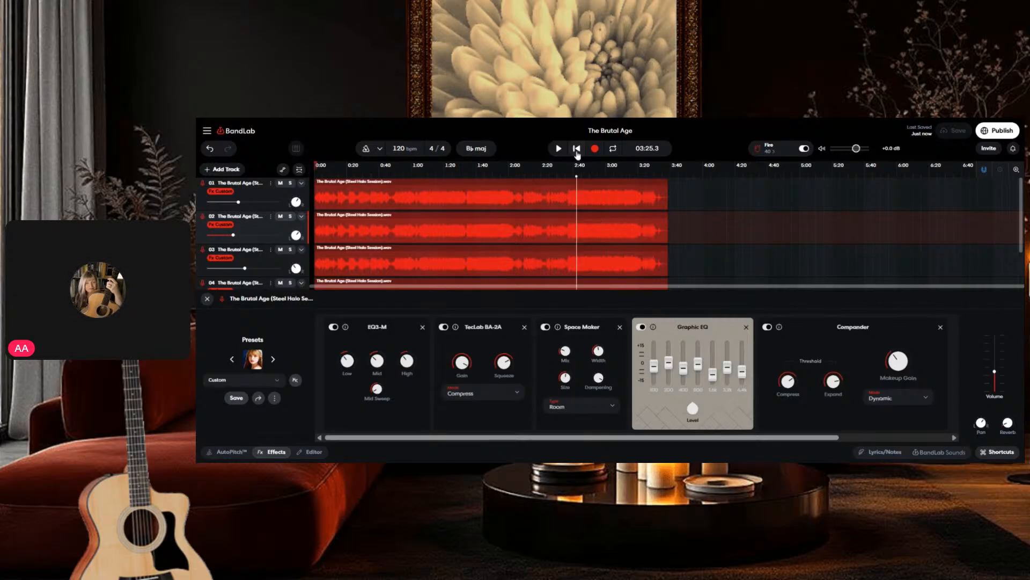
pyautogui.click(576, 149)
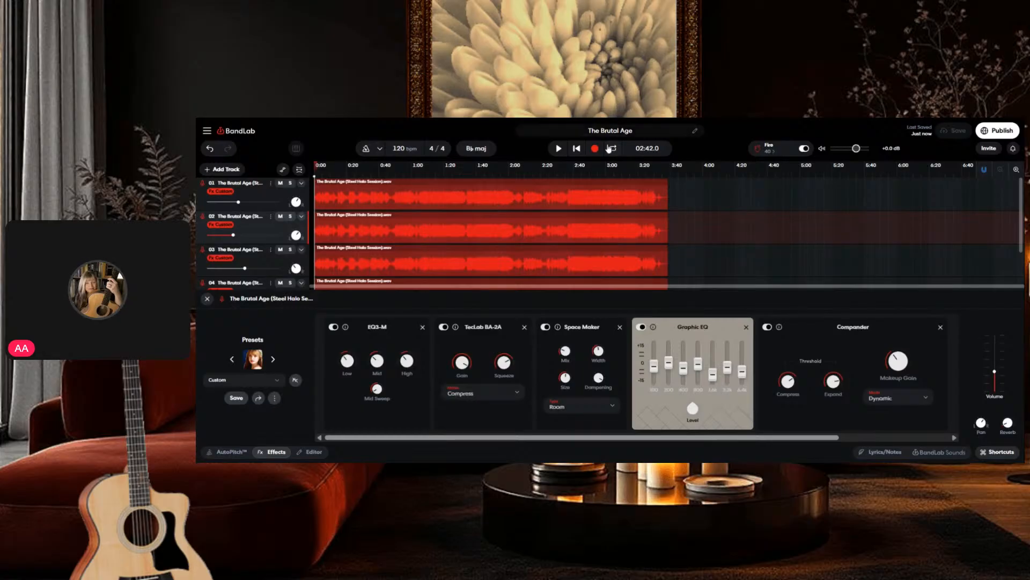
pyautogui.click(578, 149)
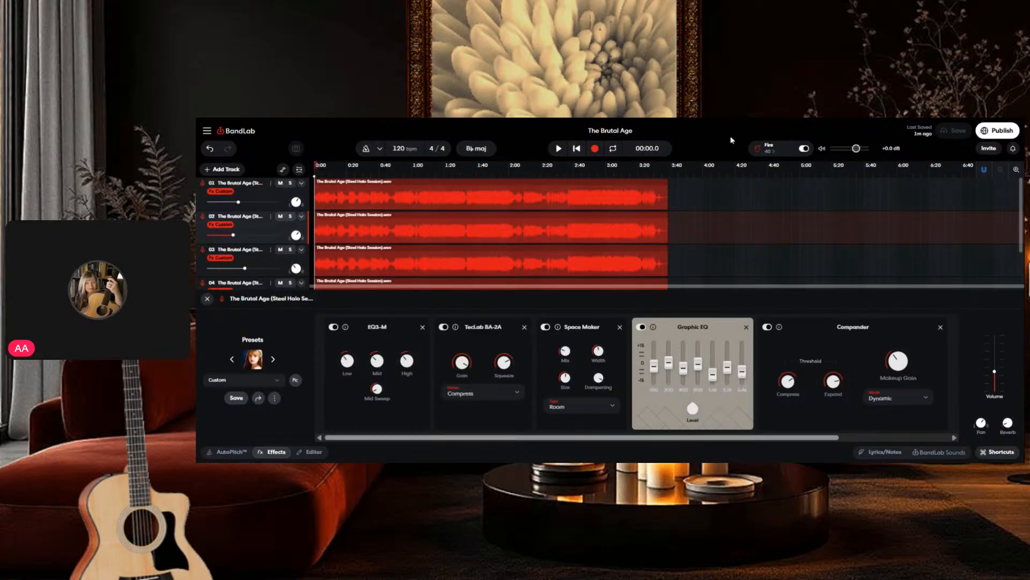